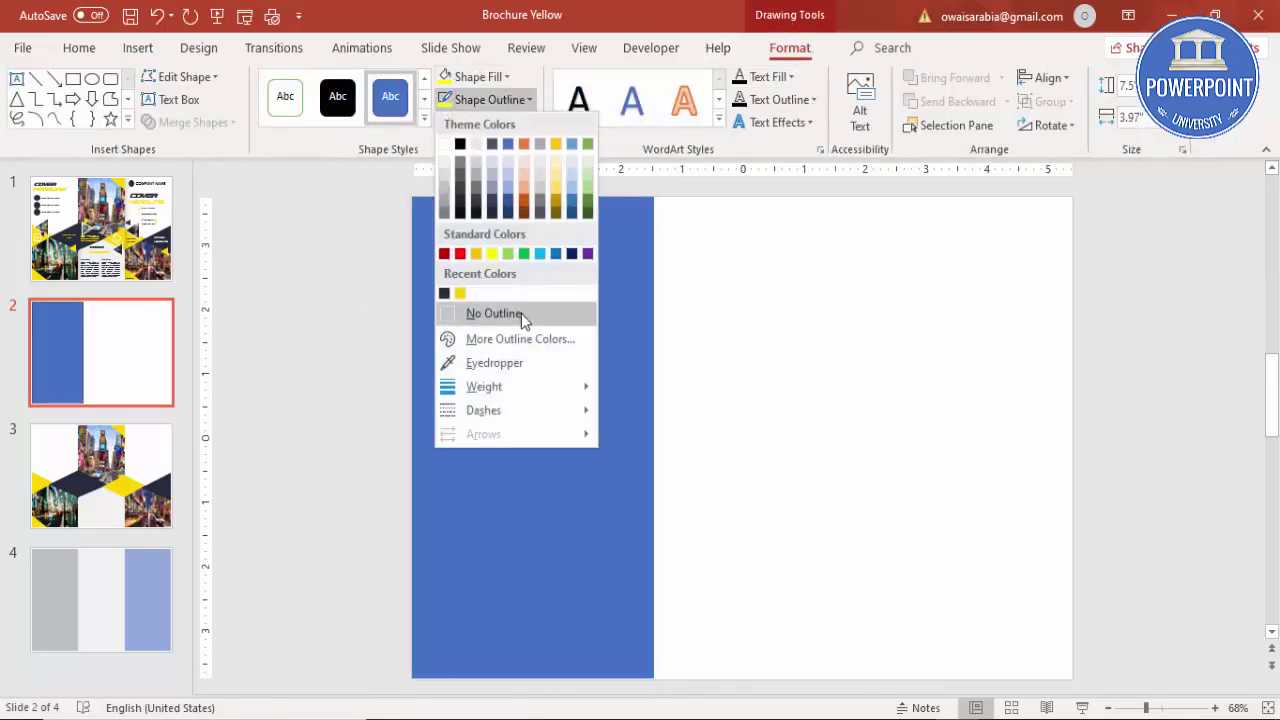
Step: Remove the blue rectangle's outline and set its width to 3.62 inches
{"action": "left_click", "coordinate": [521, 313]}
{"action": "left_click", "coordinate": [1155, 119]}
{"action": "type", "text": "3.62"}
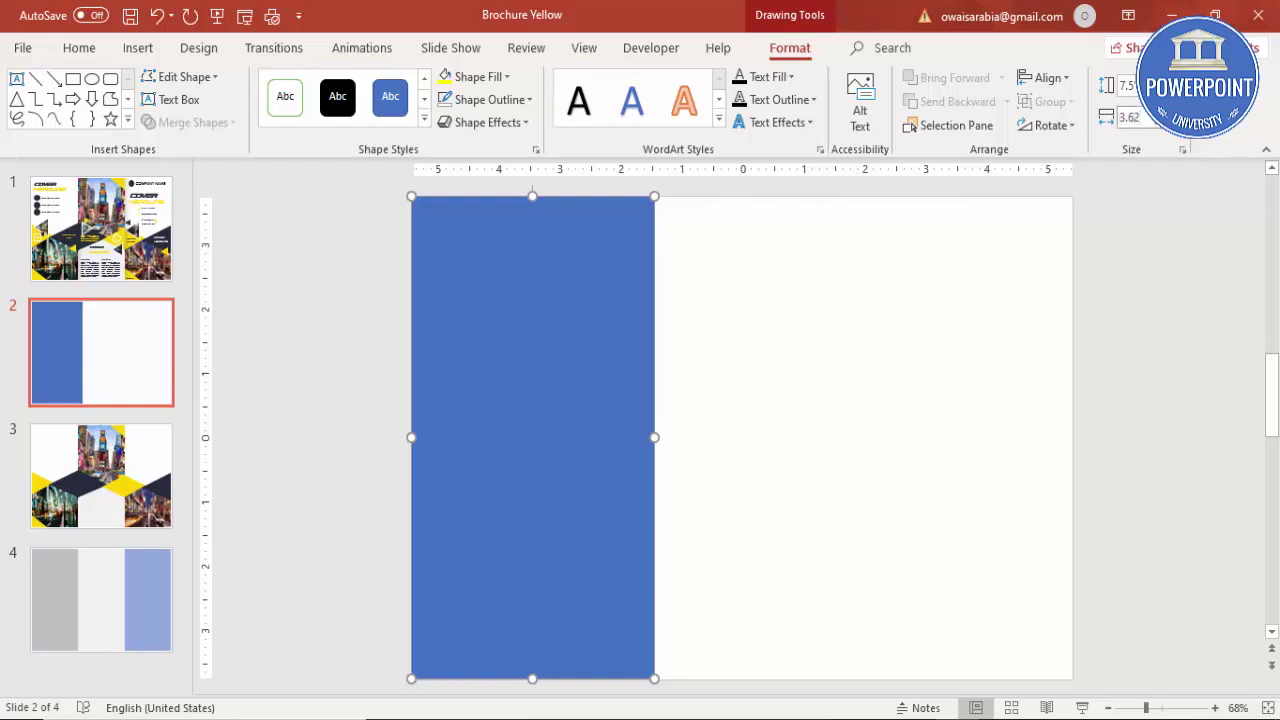
{"action": "key", "text": "Return"}
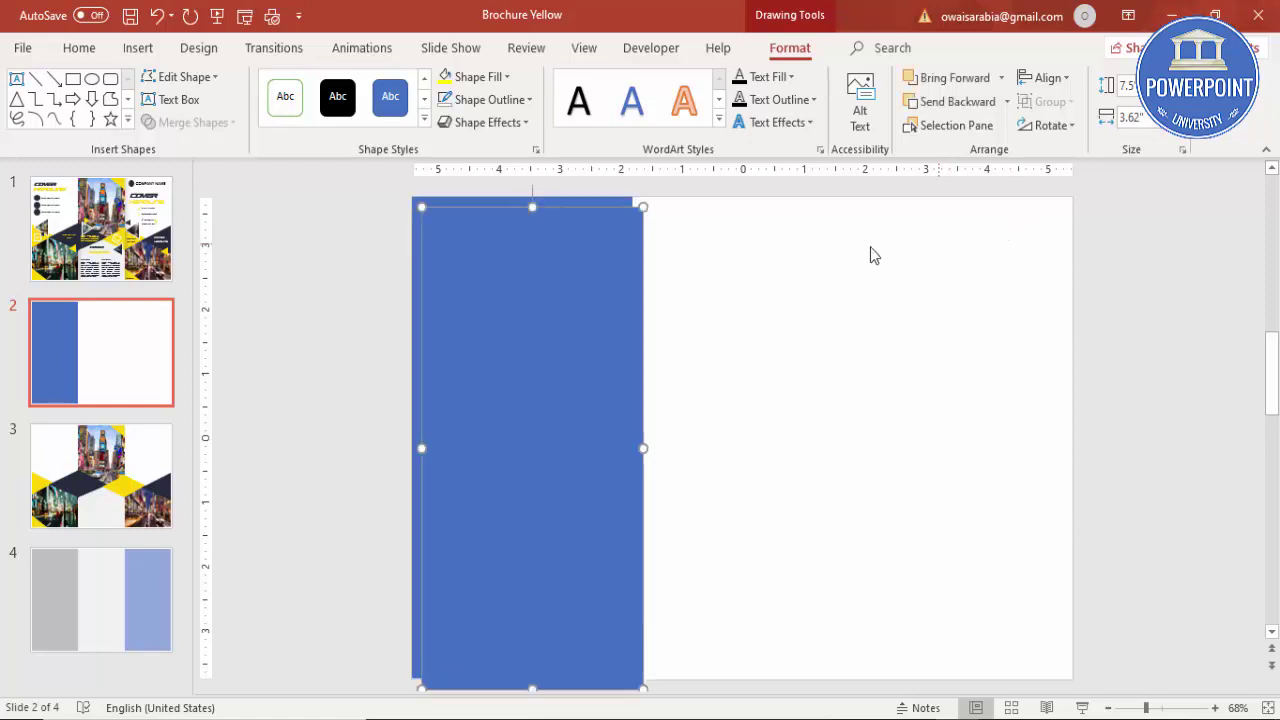
Step: Copy the panel to the right, fill it gray, and align it against the blue one
{"action": "left_click_drag", "start_coordinate": [617, 343], "coordinate": [819, 340]}
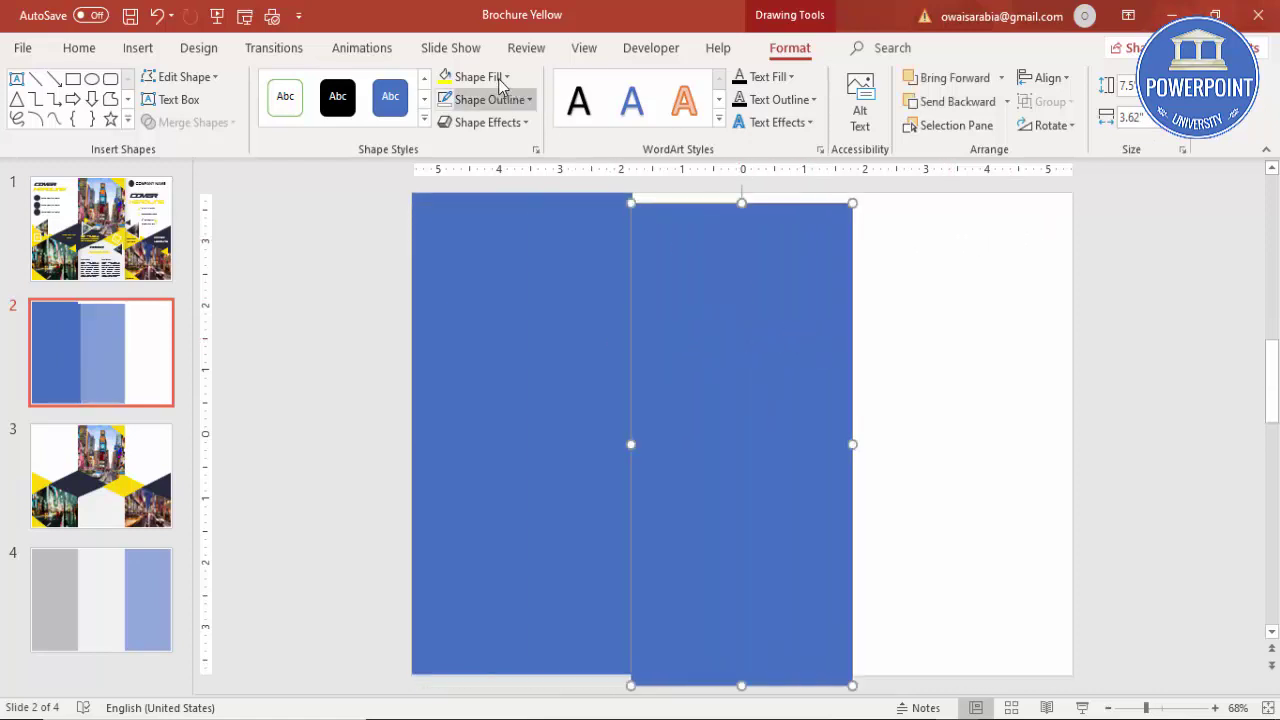
{"action": "left_click", "coordinate": [478, 77]}
{"action": "left_click", "coordinate": [473, 149]}
{"action": "left_click_drag", "start_coordinate": [697, 337], "coordinate": [695, 325]}
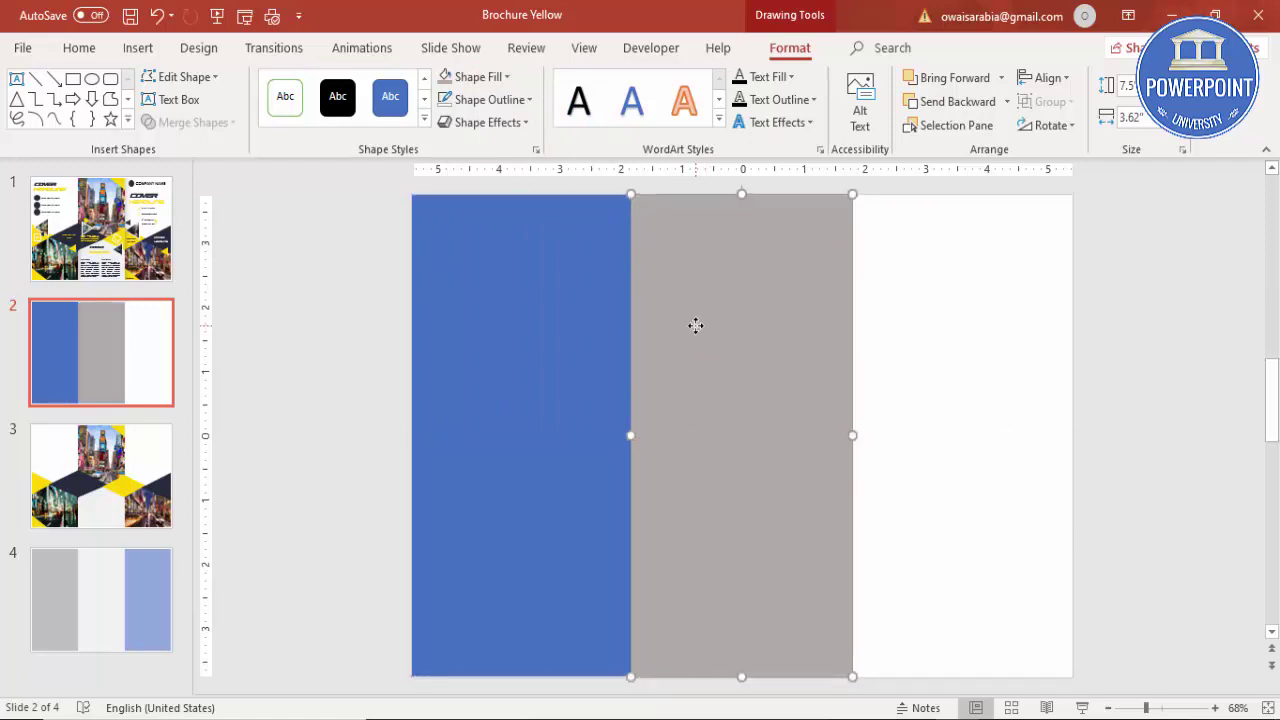
Step: Add a third panel copy filled light gray at the slide's right edge
{"action": "key", "text": "ctrl+d"}
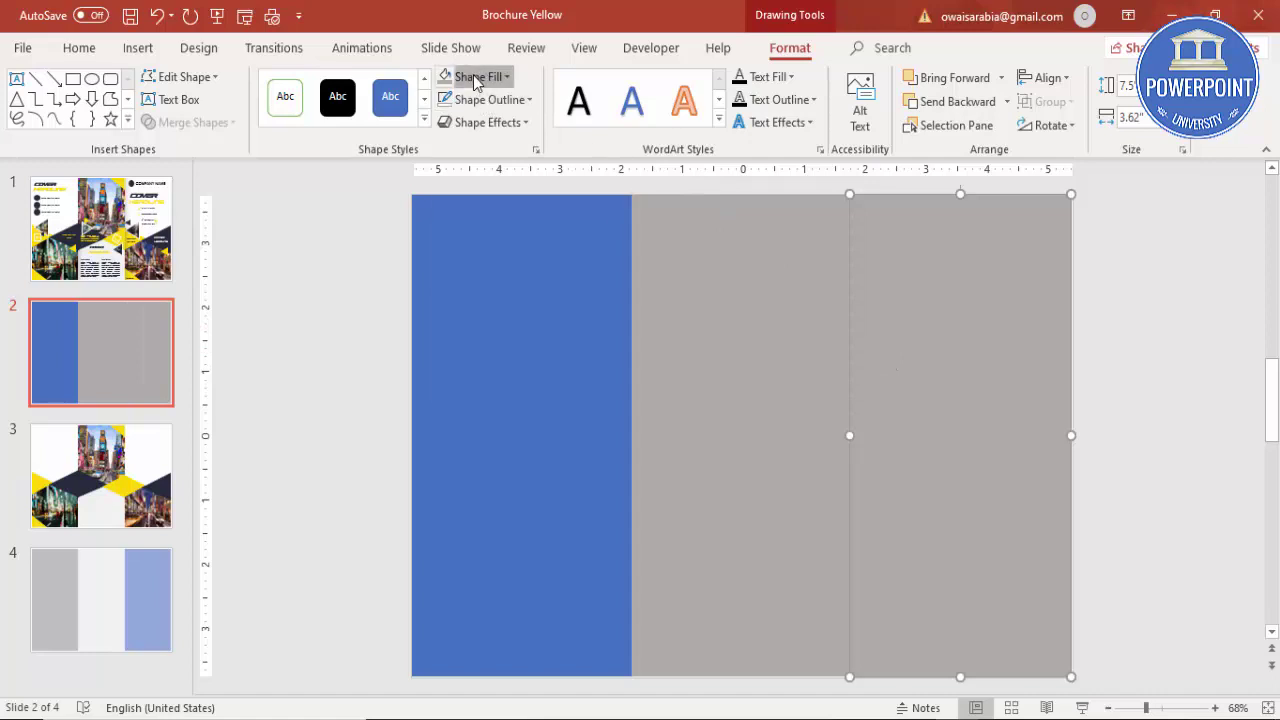
{"action": "left_click", "coordinate": [476, 80]}
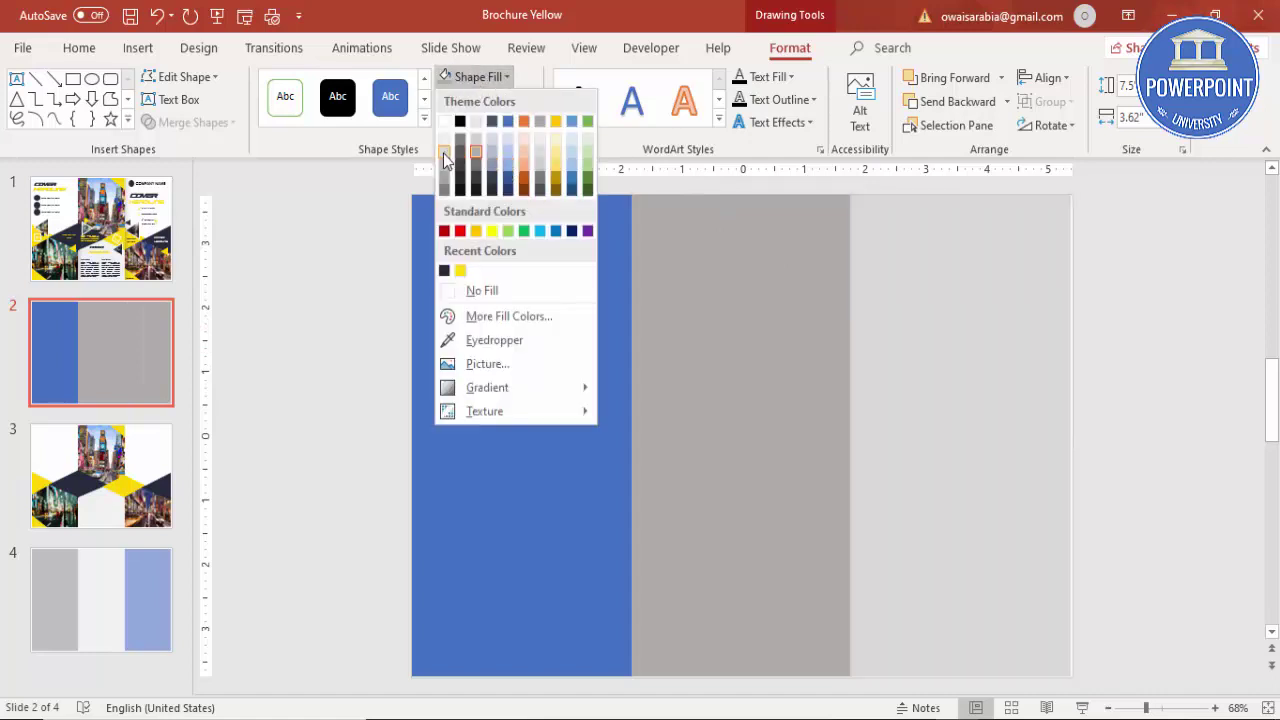
{"action": "left_click", "coordinate": [444, 160]}
{"action": "left_click_drag", "start_coordinate": [966, 340], "coordinate": [967, 336]}
{"action": "left_click", "coordinate": [1110, 370]}
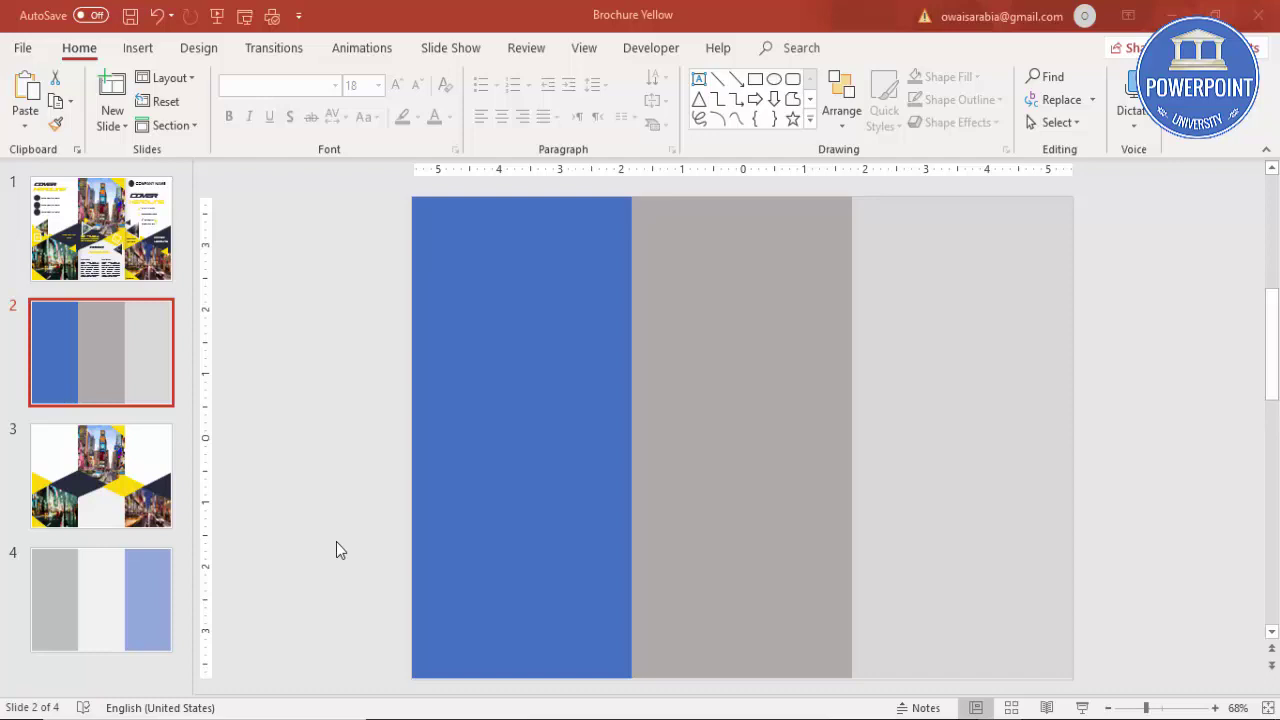
Step: Draw an outline-free light orange rectangle over the blue panel's lower half
{"action": "left_click", "coordinate": [138, 48]}
{"action": "left_click", "coordinate": [296, 105]}
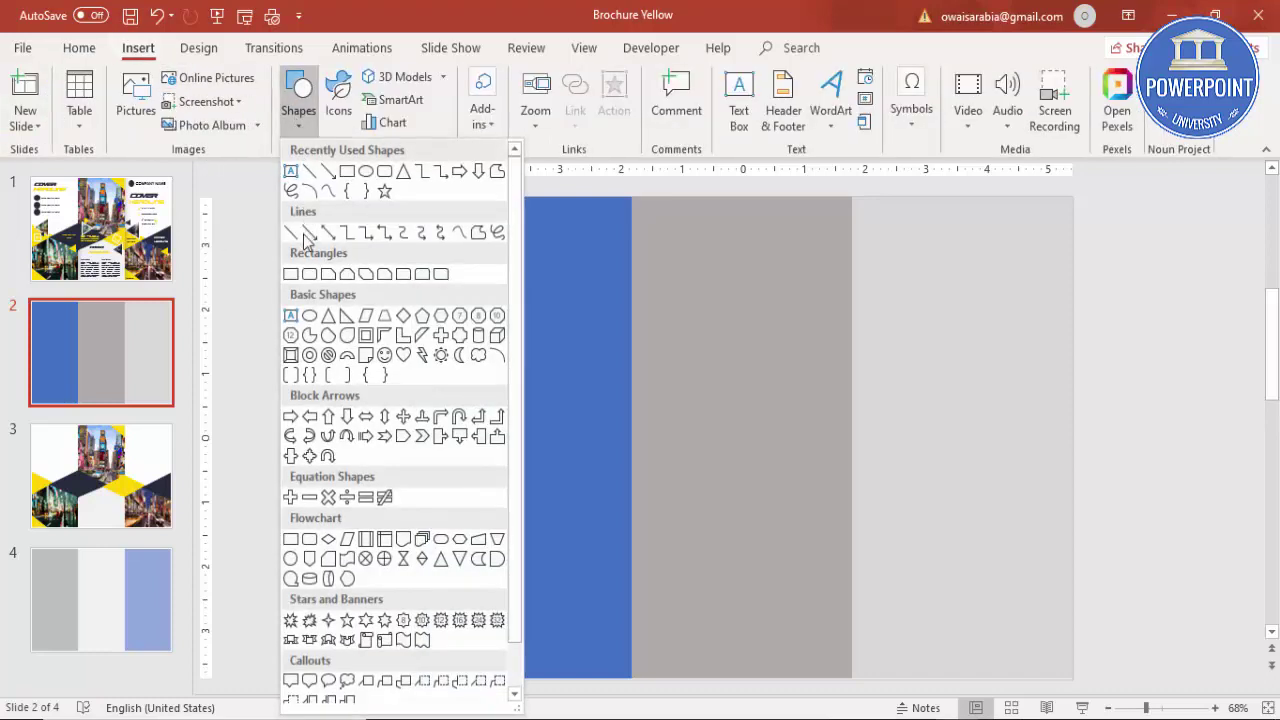
{"action": "left_click", "coordinate": [290, 277]}
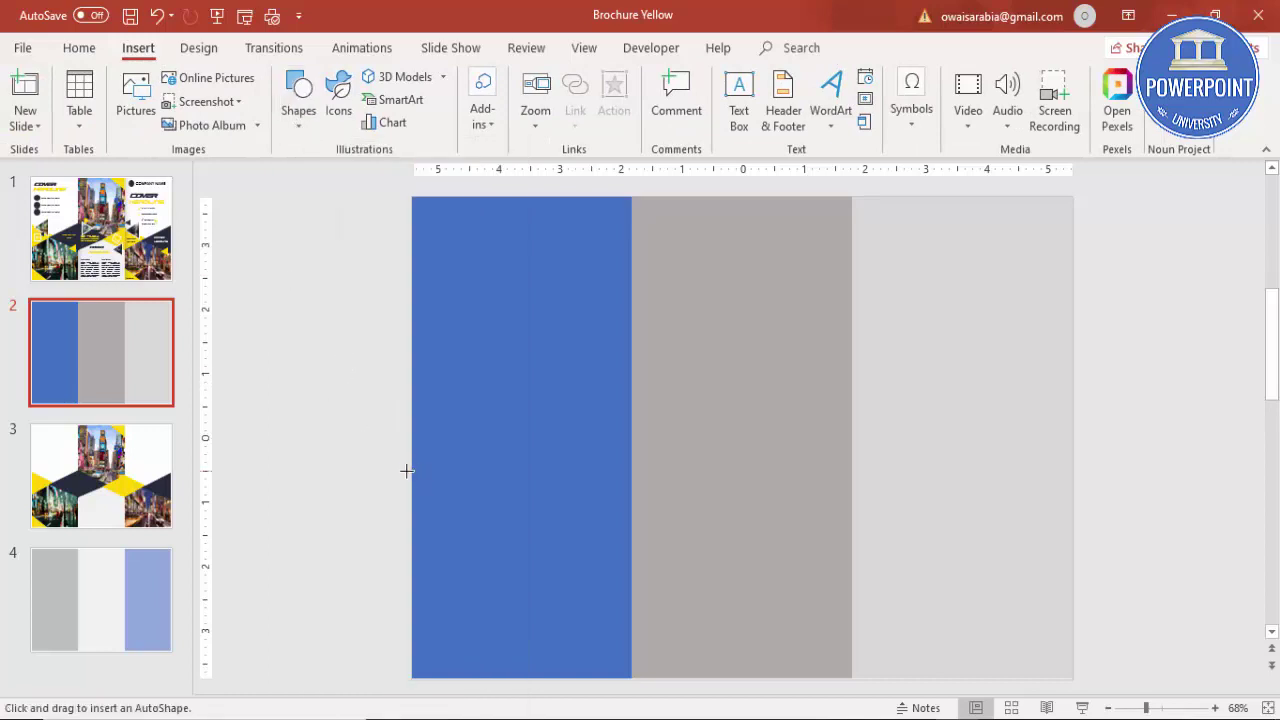
{"action": "left_click_drag", "start_coordinate": [411, 457], "coordinate": [630, 678]}
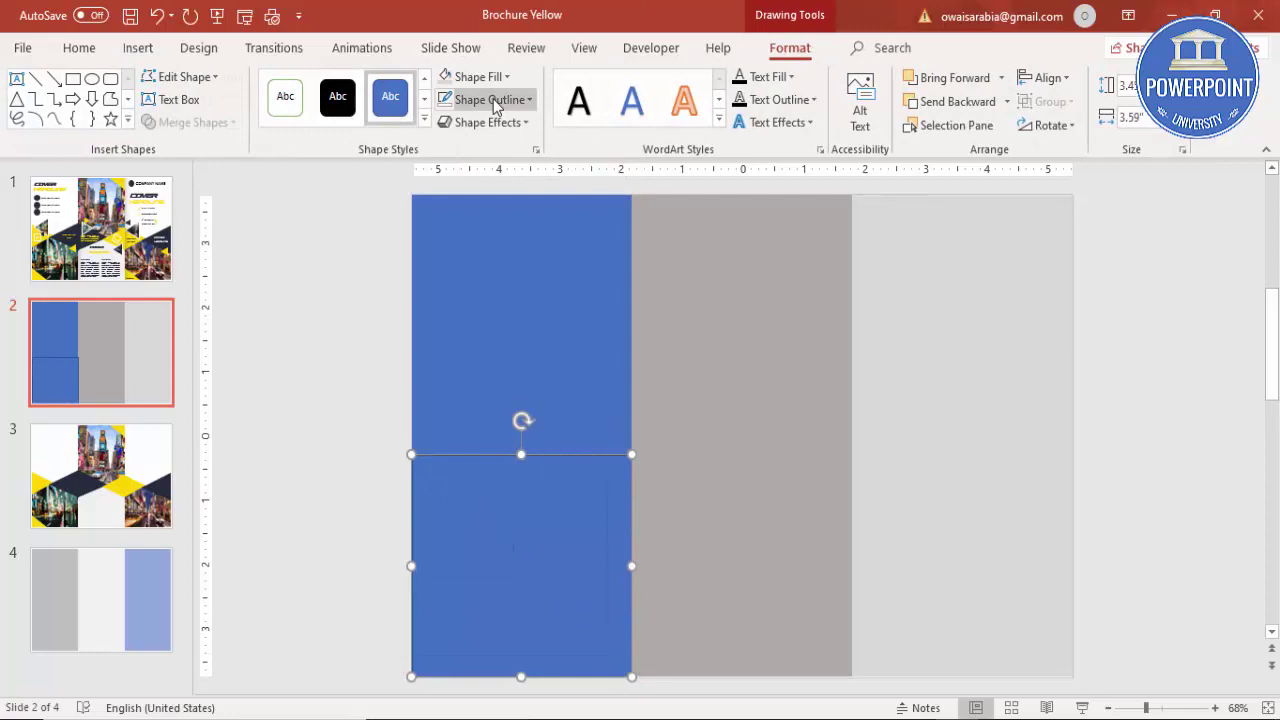
{"action": "left_click", "coordinate": [488, 99]}
{"action": "left_click", "coordinate": [502, 314]}
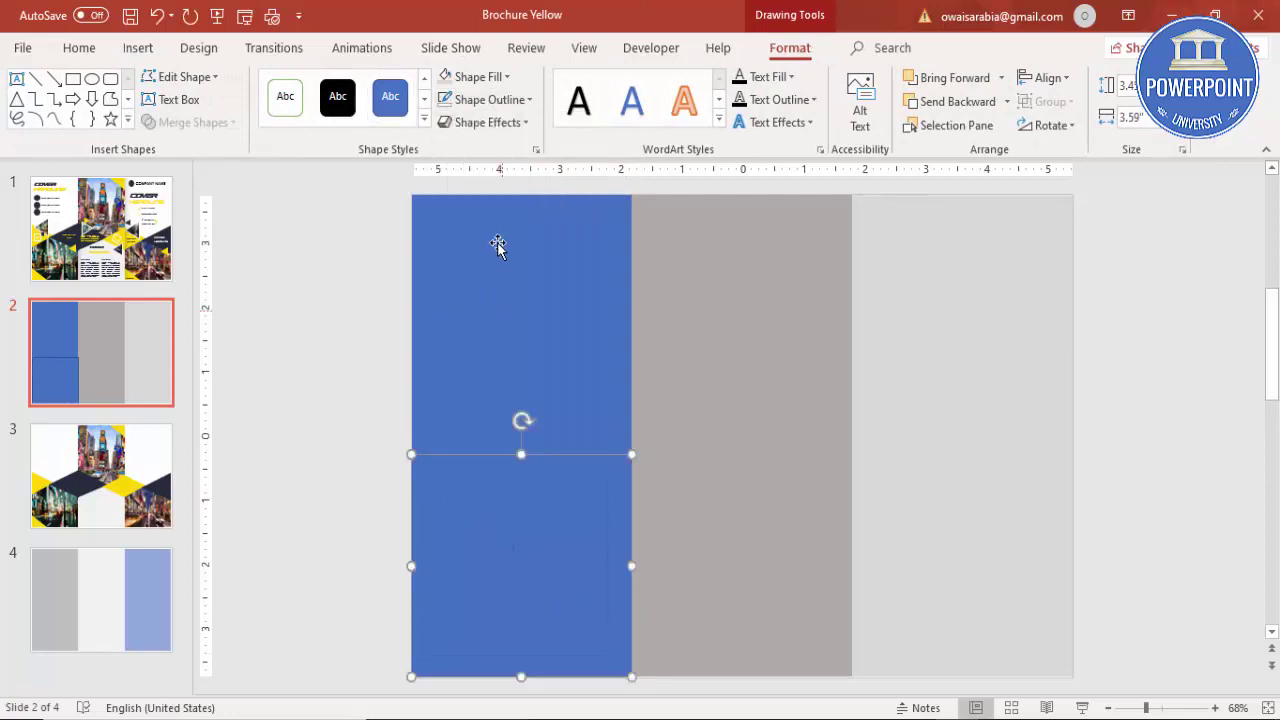
{"action": "left_click", "coordinate": [480, 77]}
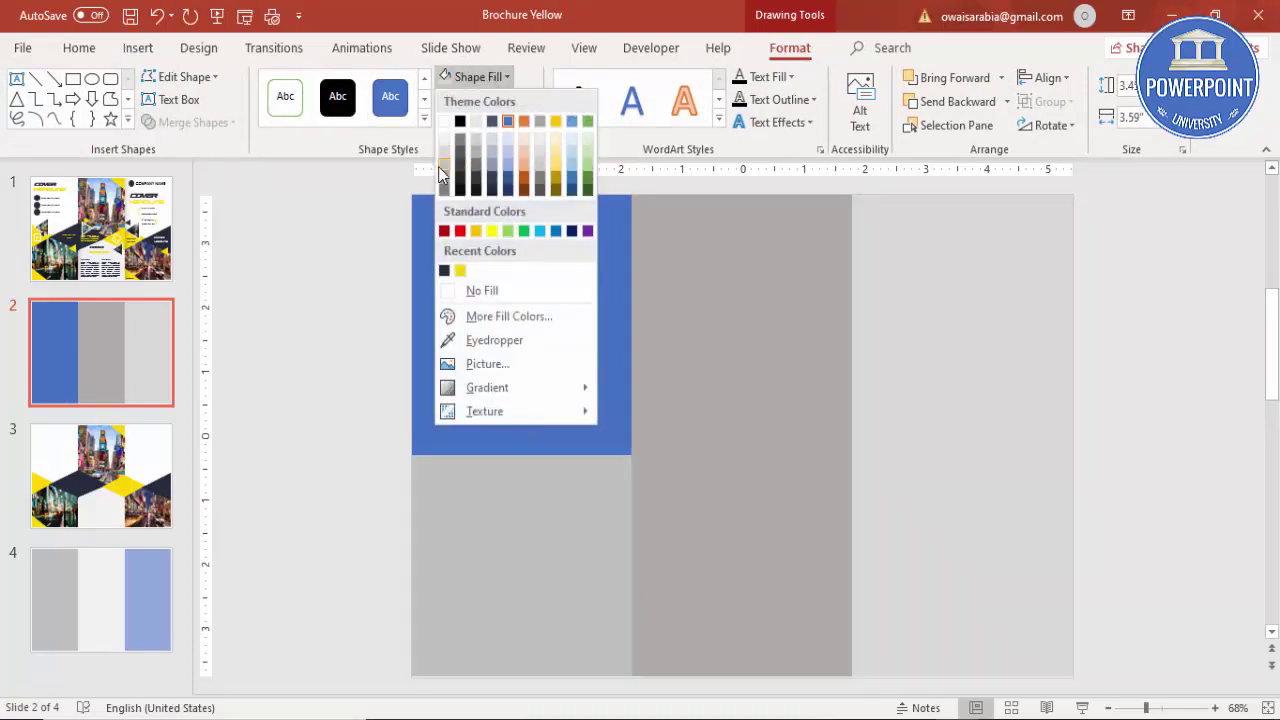
{"action": "left_click", "coordinate": [521, 164]}
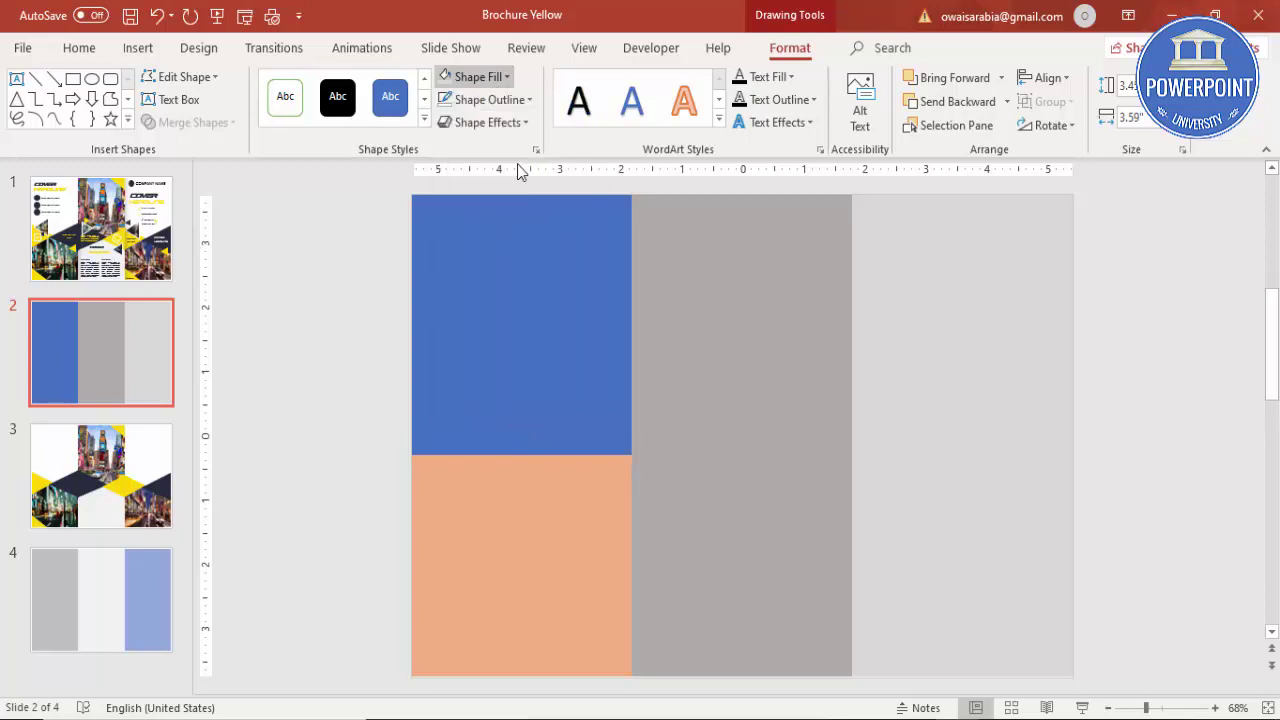
Step: Fill the rectangle with the Street1.jpg picture via Format Shape
{"action": "right_click", "coordinate": [515, 614]}
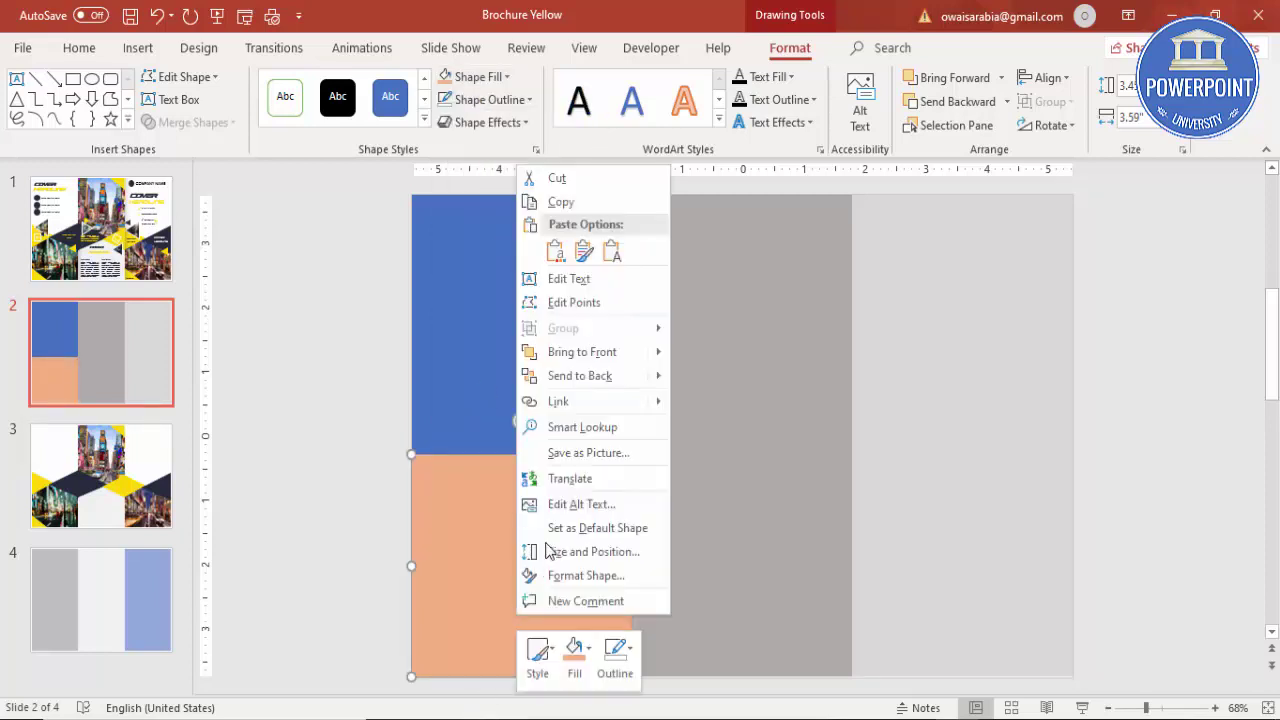
{"action": "left_click", "coordinate": [633, 574]}
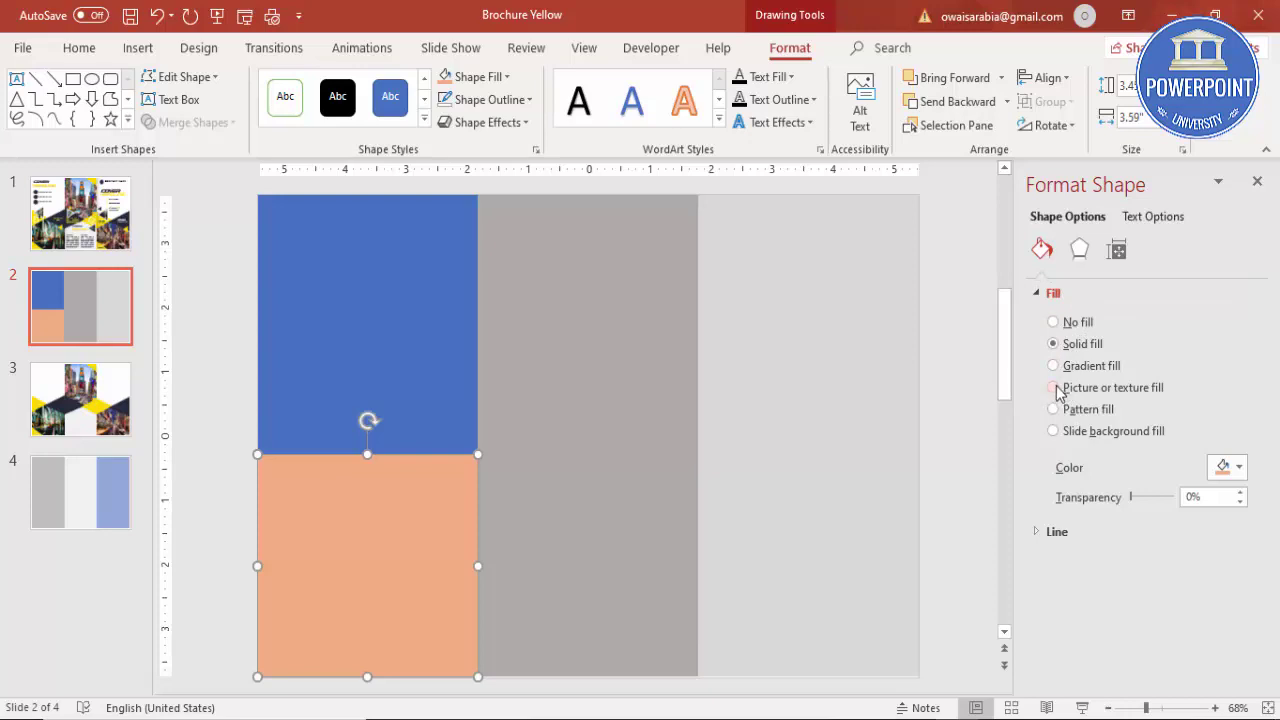
{"action": "left_click", "coordinate": [1056, 389]}
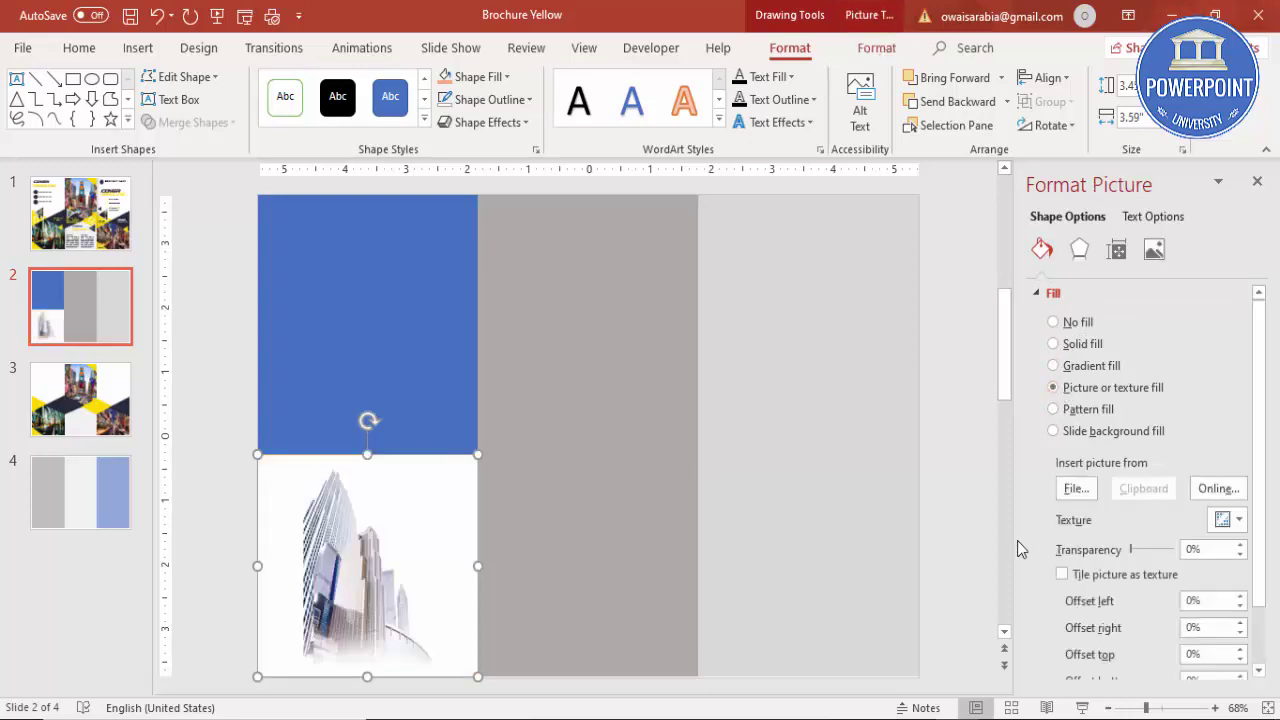
{"action": "left_click", "coordinate": [1076, 489]}
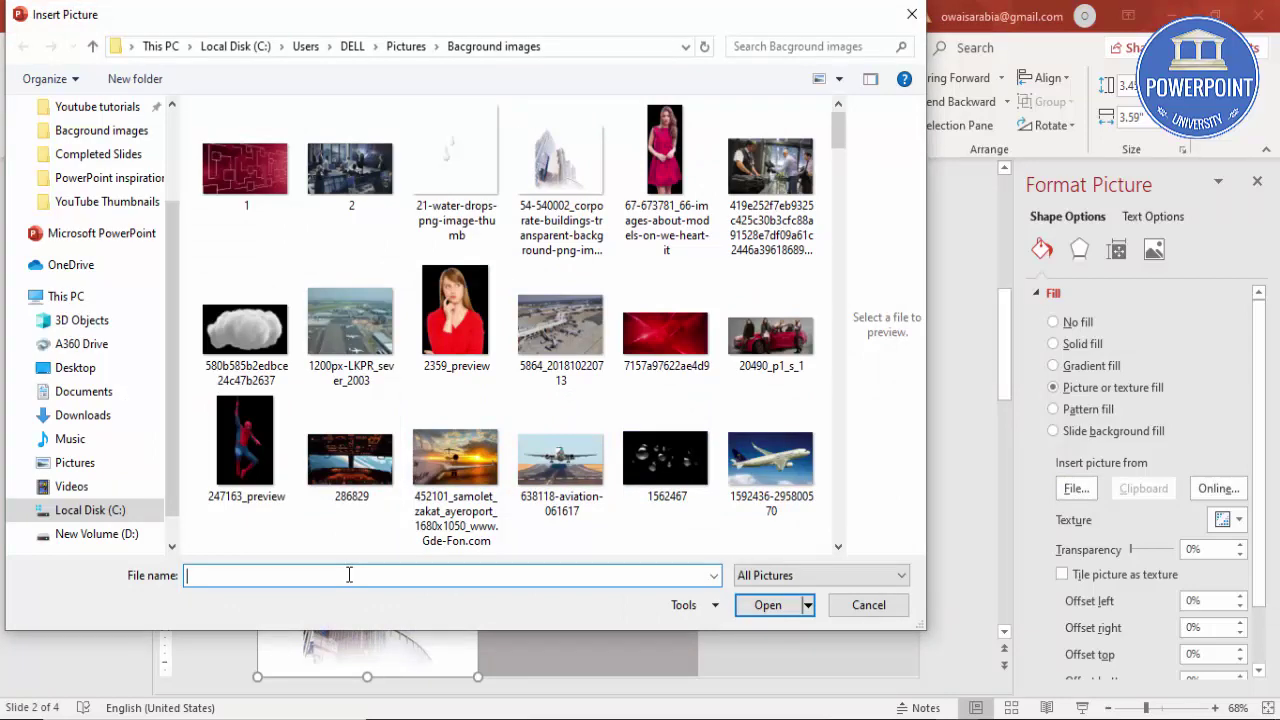
{"action": "type", "text": "str"}
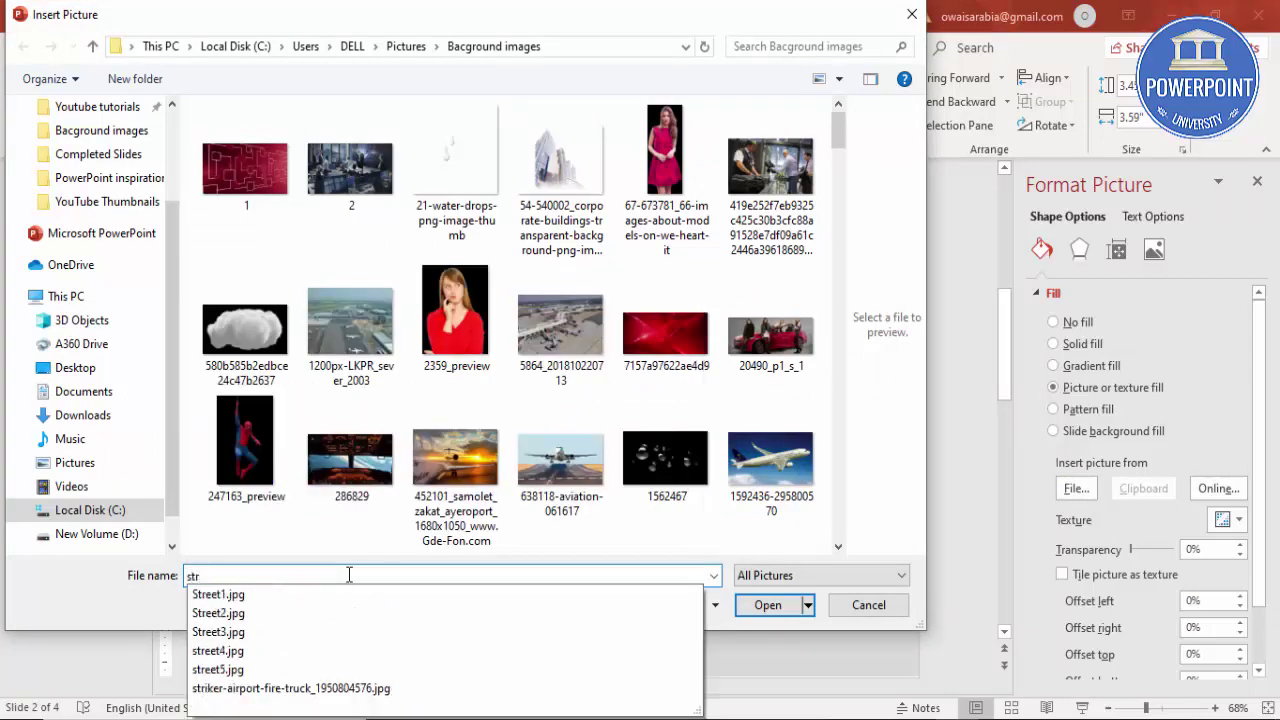
{"action": "left_click", "coordinate": [272, 598]}
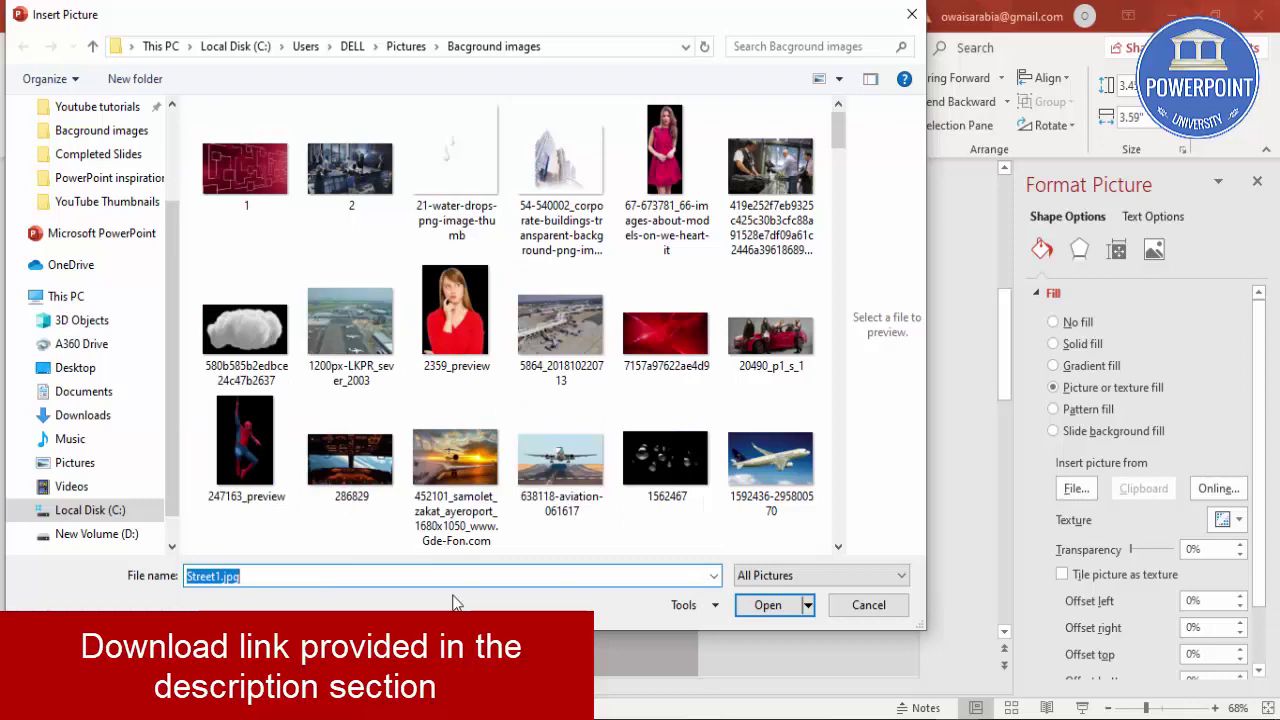
{"action": "left_click", "coordinate": [766, 603]}
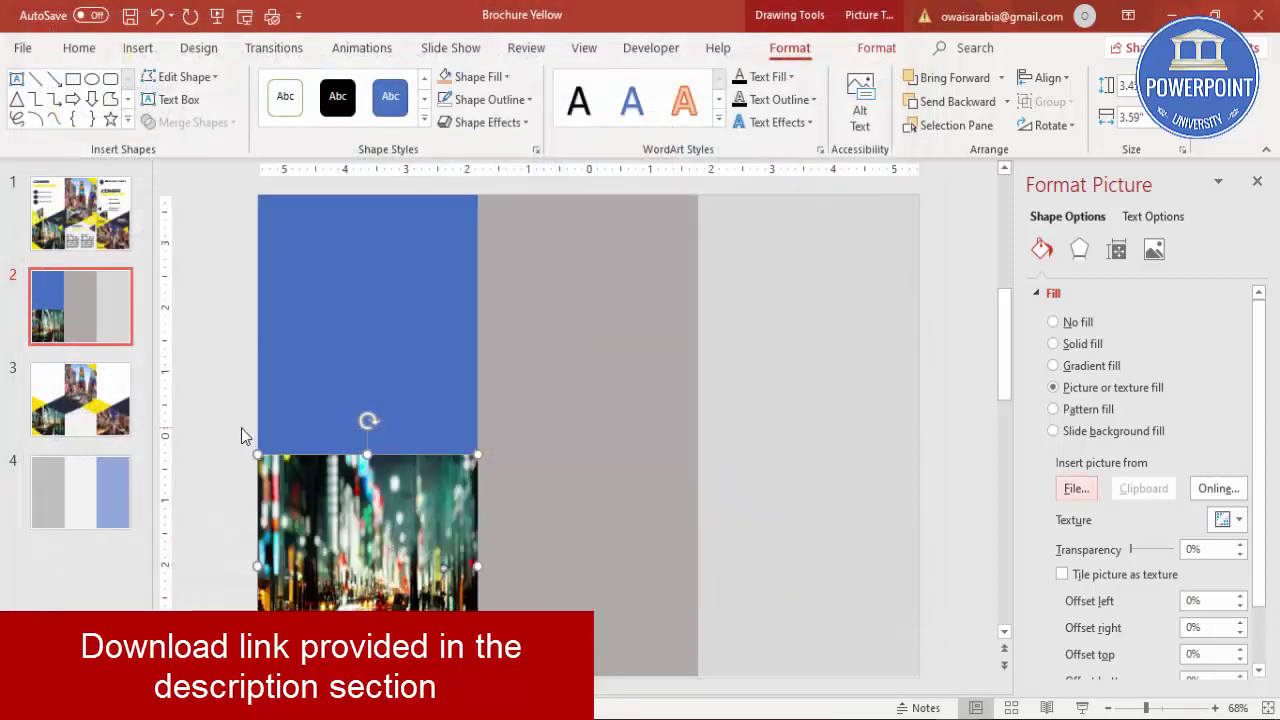
{"action": "left_click", "coordinate": [241, 430]}
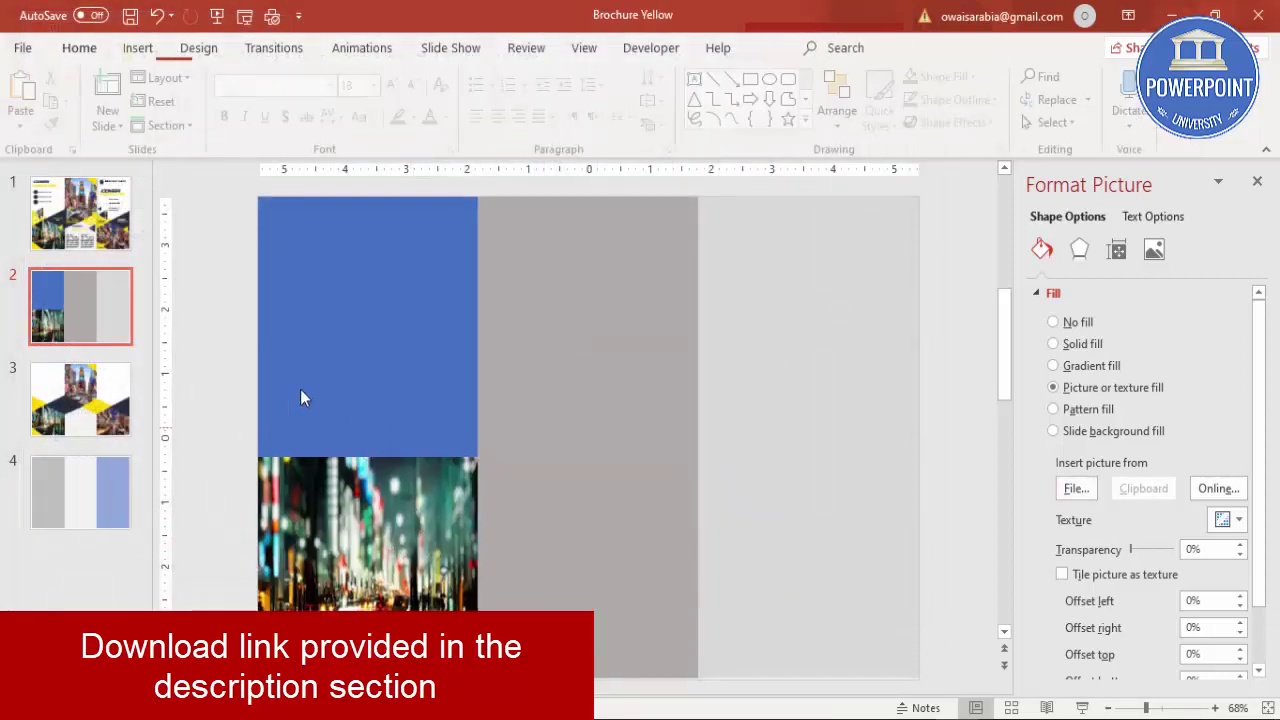
Step: Change the blue upper-left panel's fill to white
{"action": "left_click", "coordinate": [366, 300]}
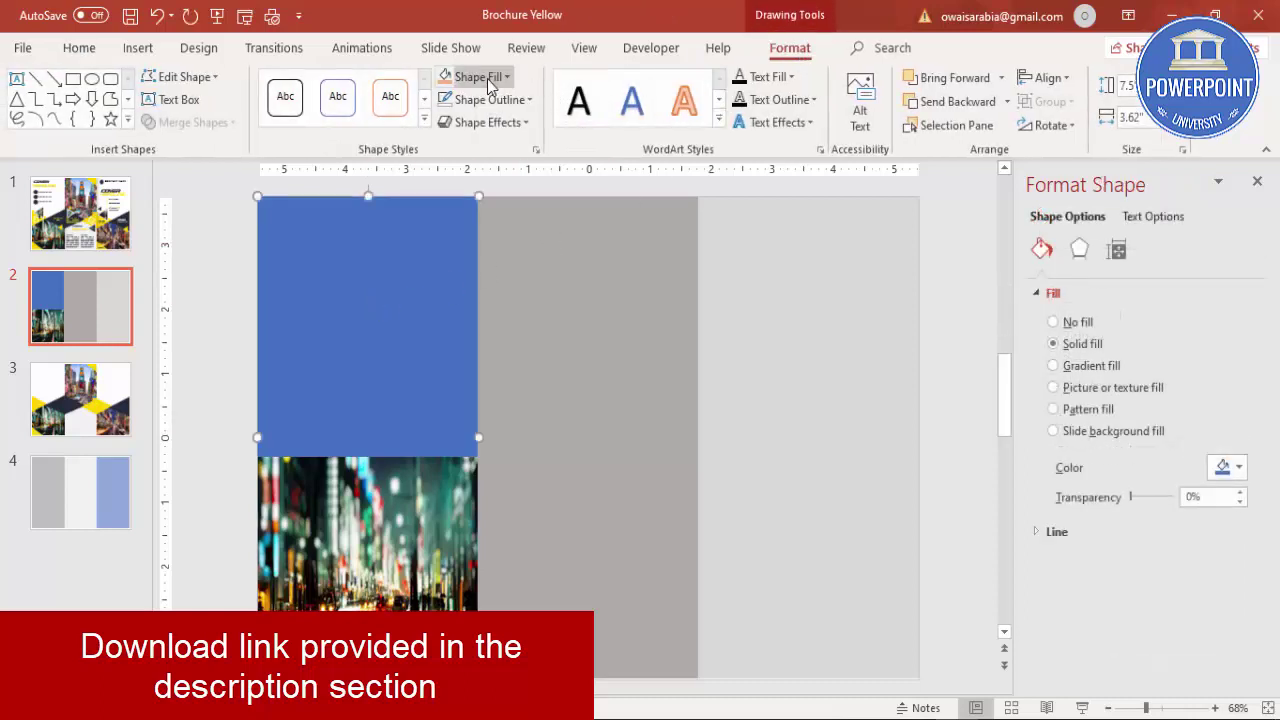
{"action": "left_click", "coordinate": [487, 79]}
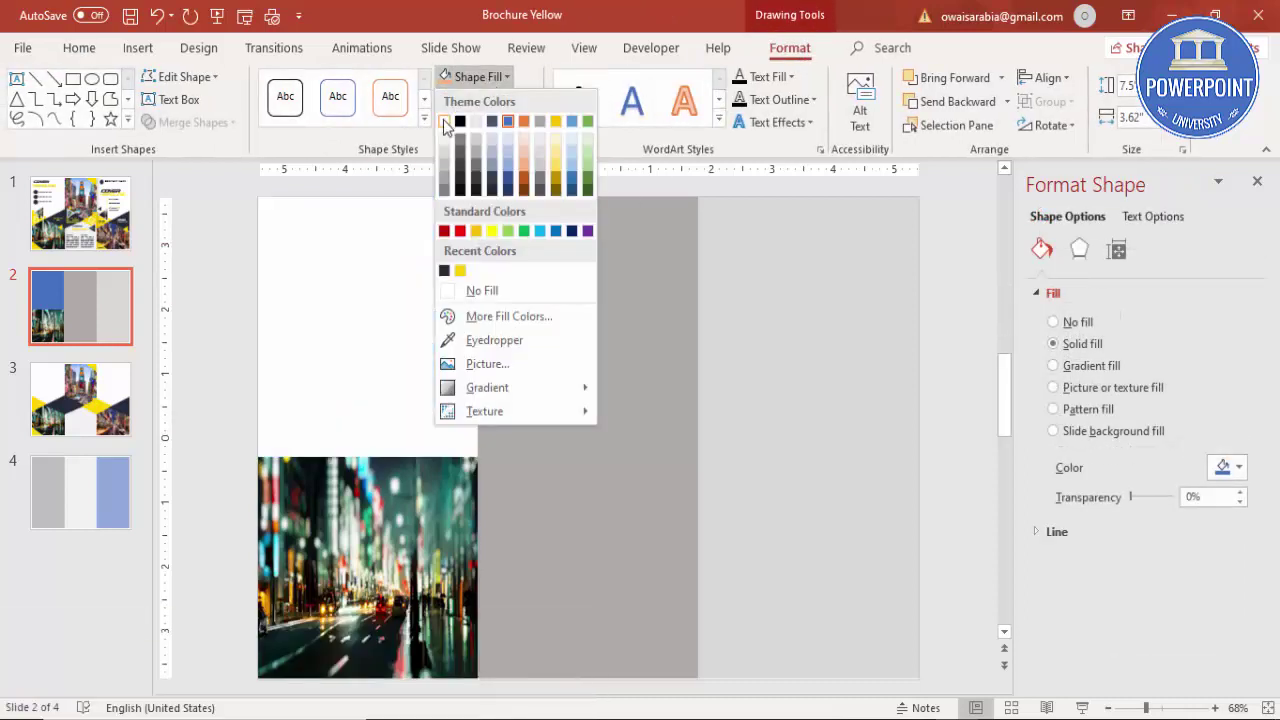
{"action": "left_click", "coordinate": [444, 122]}
{"action": "left_click", "coordinate": [224, 269]}
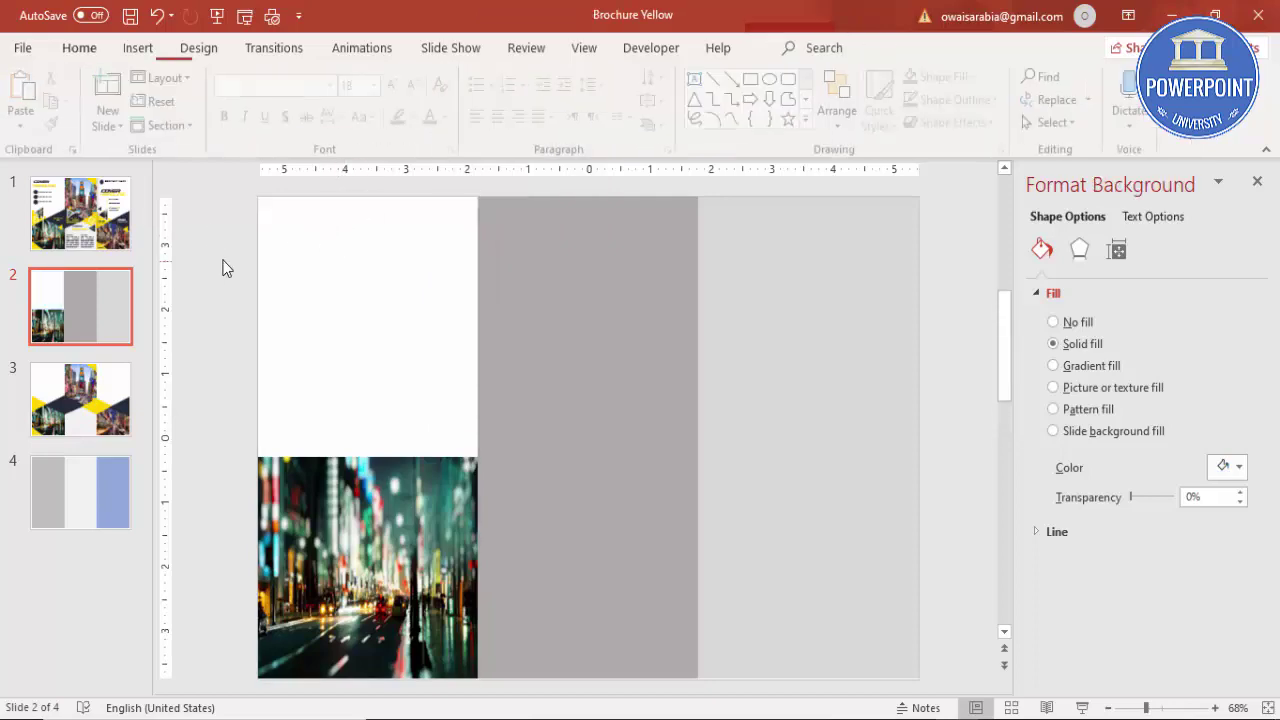
Step: Draw an outline-free yellow triangle just above the photo
{"action": "left_click", "coordinate": [138, 50]}
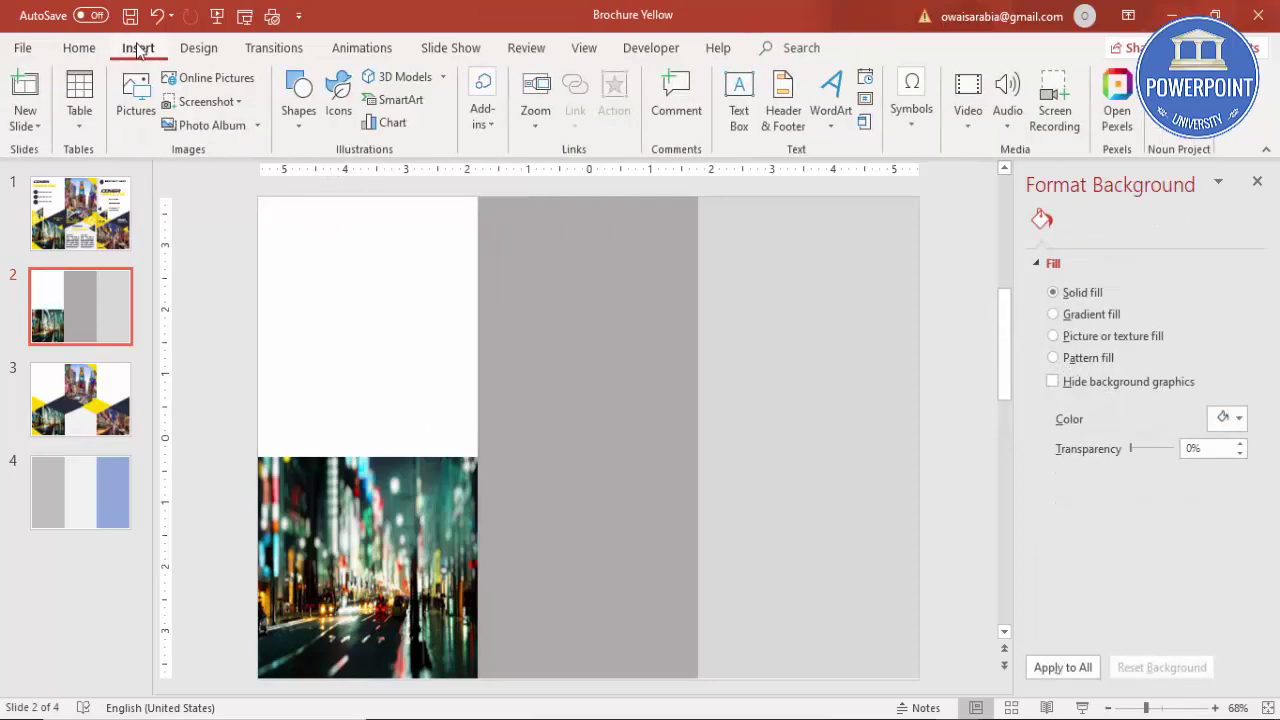
{"action": "left_click", "coordinate": [292, 126]}
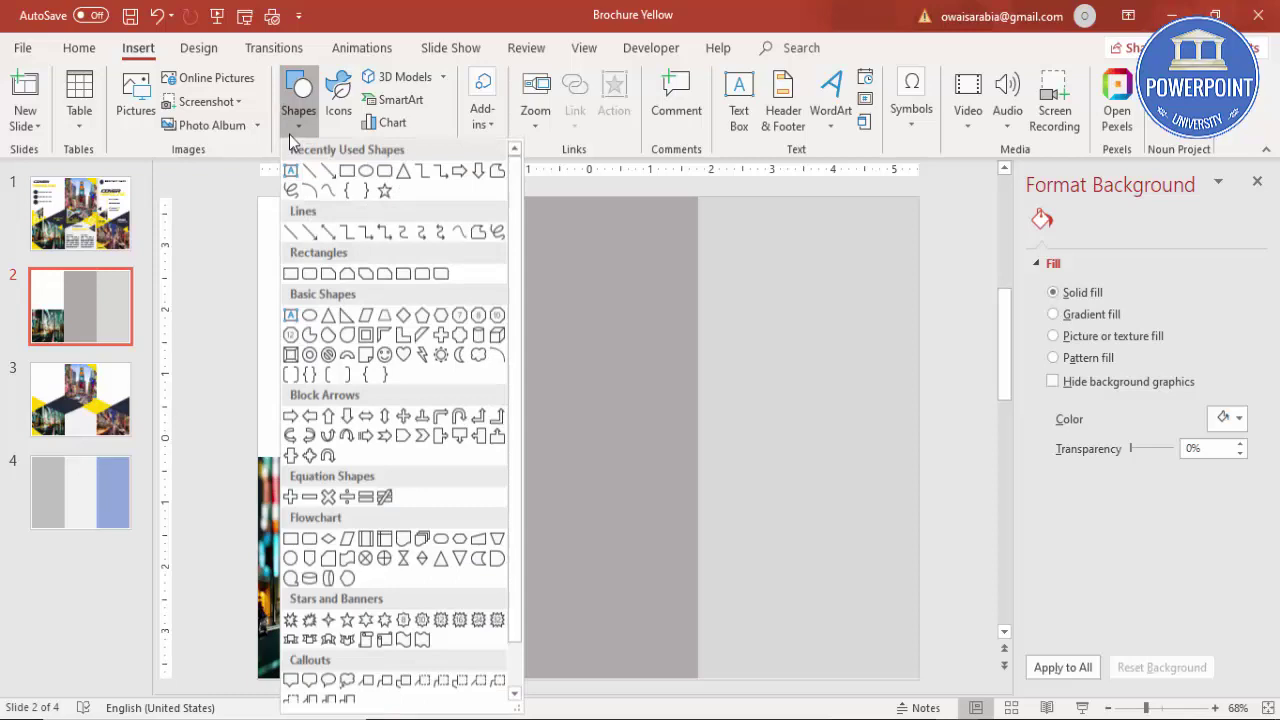
{"action": "left_click", "coordinate": [331, 316]}
{"action": "left_click_drag", "start_coordinate": [258, 372], "coordinate": [377, 464]}
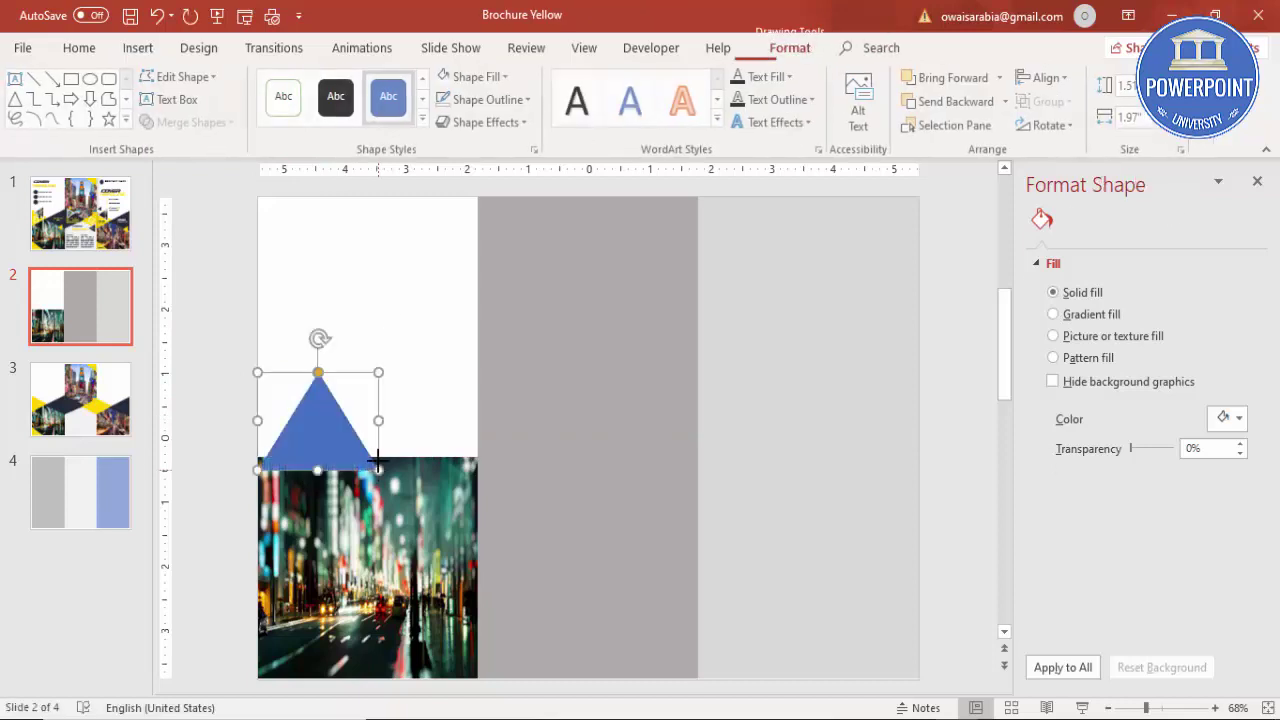
{"action": "left_click", "coordinate": [488, 99]}
{"action": "left_click", "coordinate": [516, 313]}
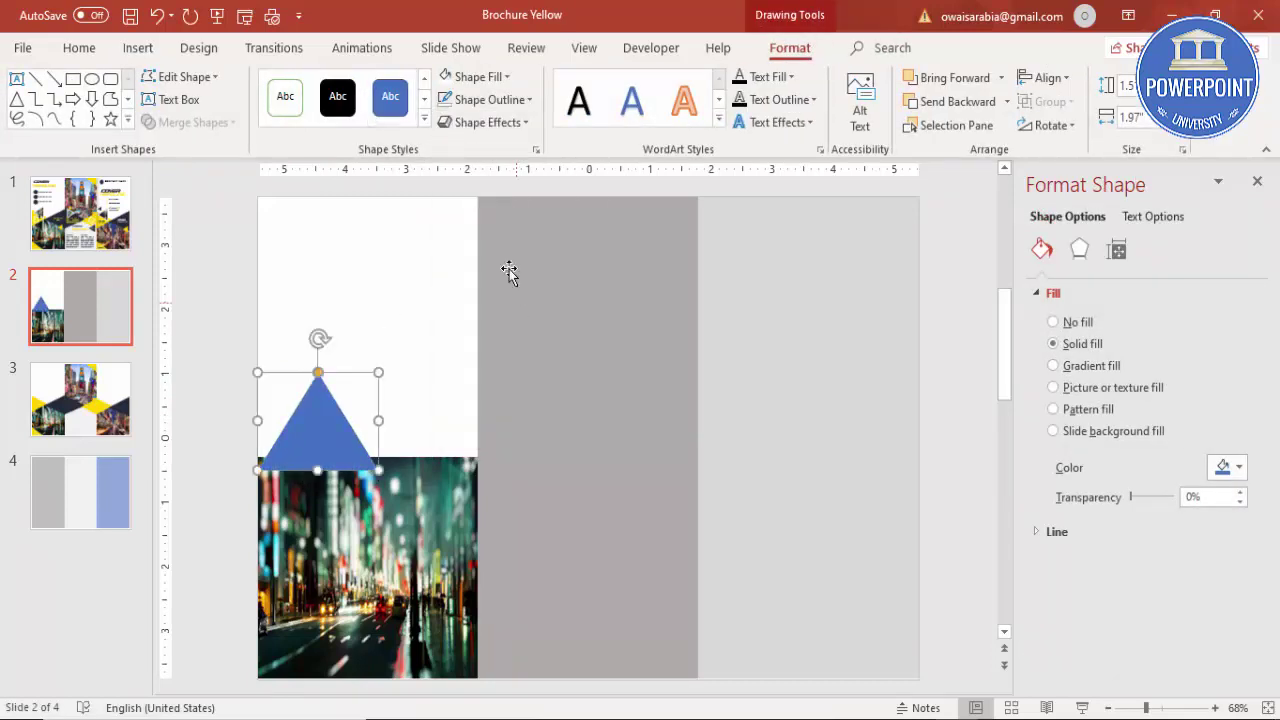
{"action": "left_click", "coordinate": [480, 77]}
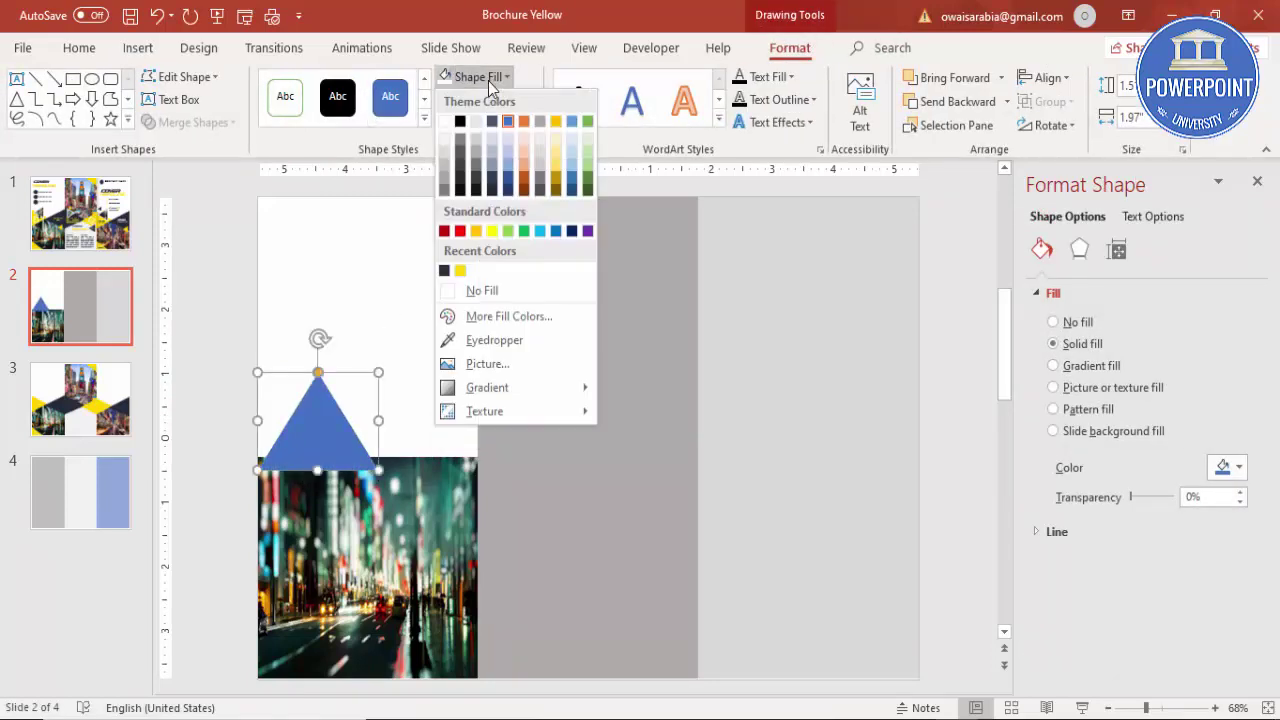
{"action": "left_click", "coordinate": [461, 269]}
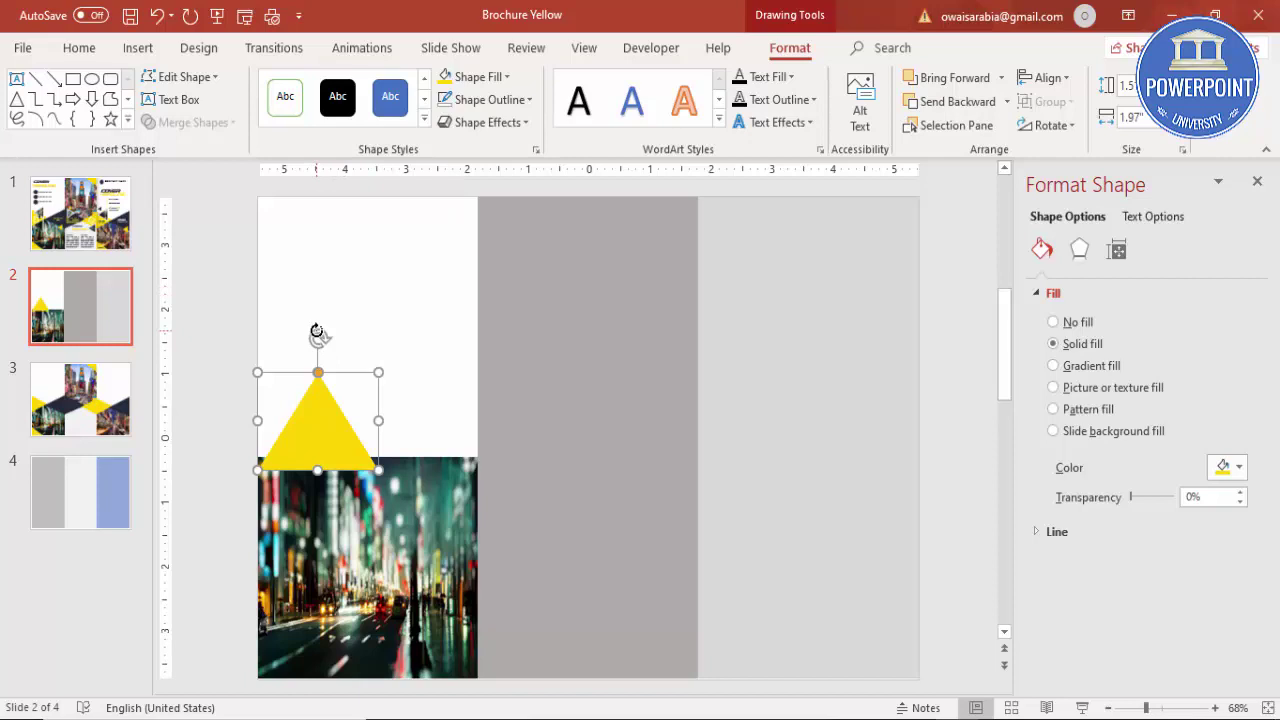
Step: Rotate the yellow triangle to point right and move it to the slide's left edge
{"action": "key", "text": "alt+Right"}
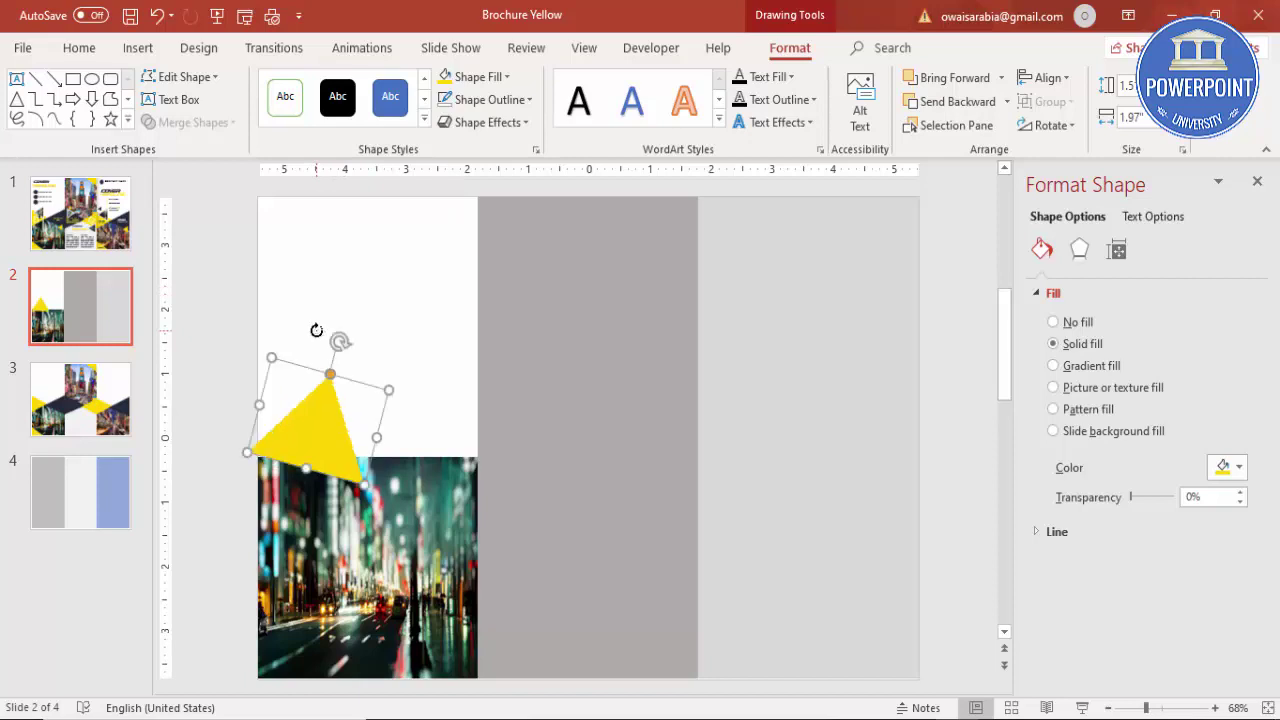
{"action": "key", "text": "alt+Right"}
{"action": "key", "text": "alt+Right"}
{"action": "key", "text": "alt+Right"}
{"action": "key", "text": "alt+Right"}
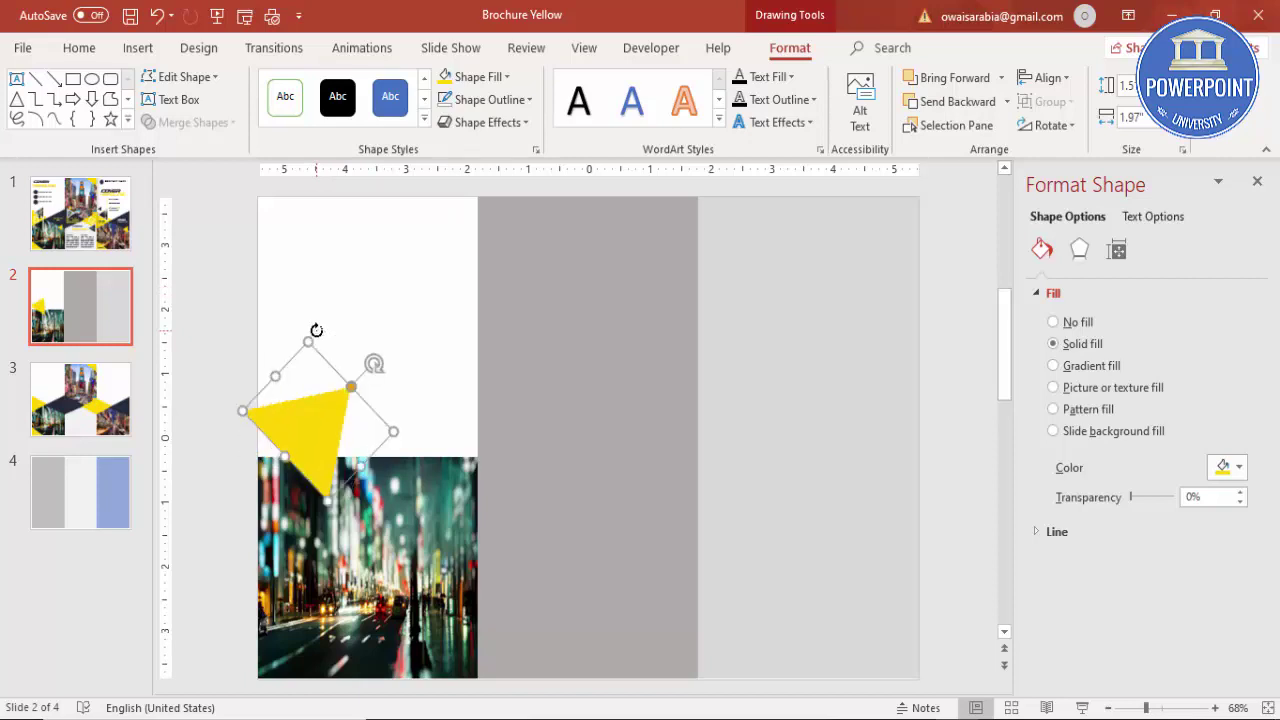
{"action": "key", "text": "alt+Right"}
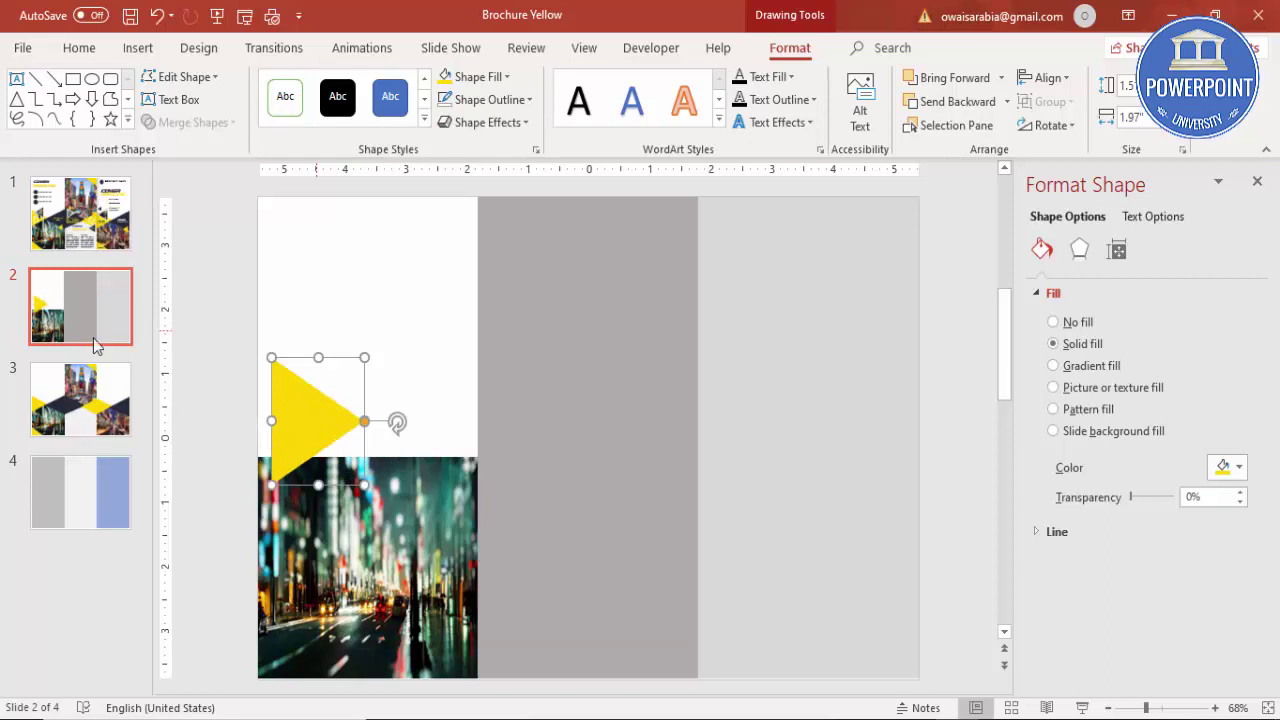
{"action": "left_click_drag", "start_coordinate": [313, 430], "coordinate": [374, 368]}
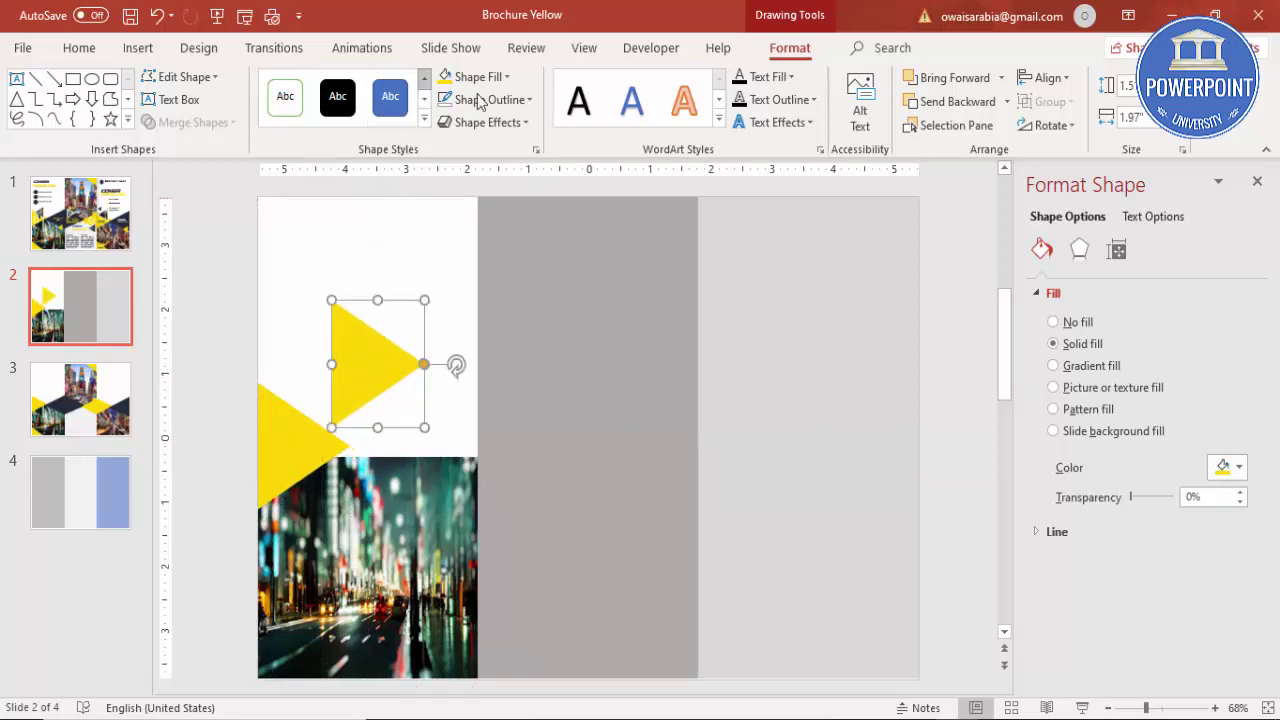
Step: Fill the triangle copy dark navy and rotate it to point left
{"action": "left_click", "coordinate": [492, 77]}
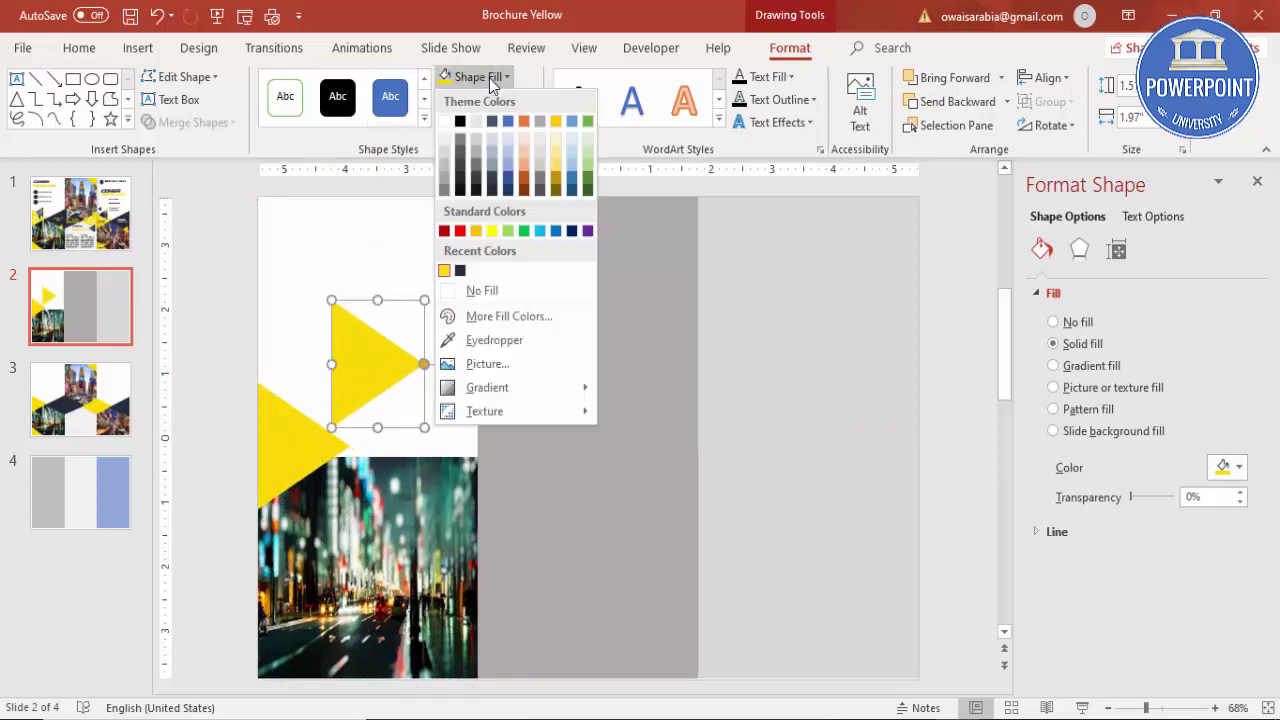
{"action": "left_click", "coordinate": [460, 271]}
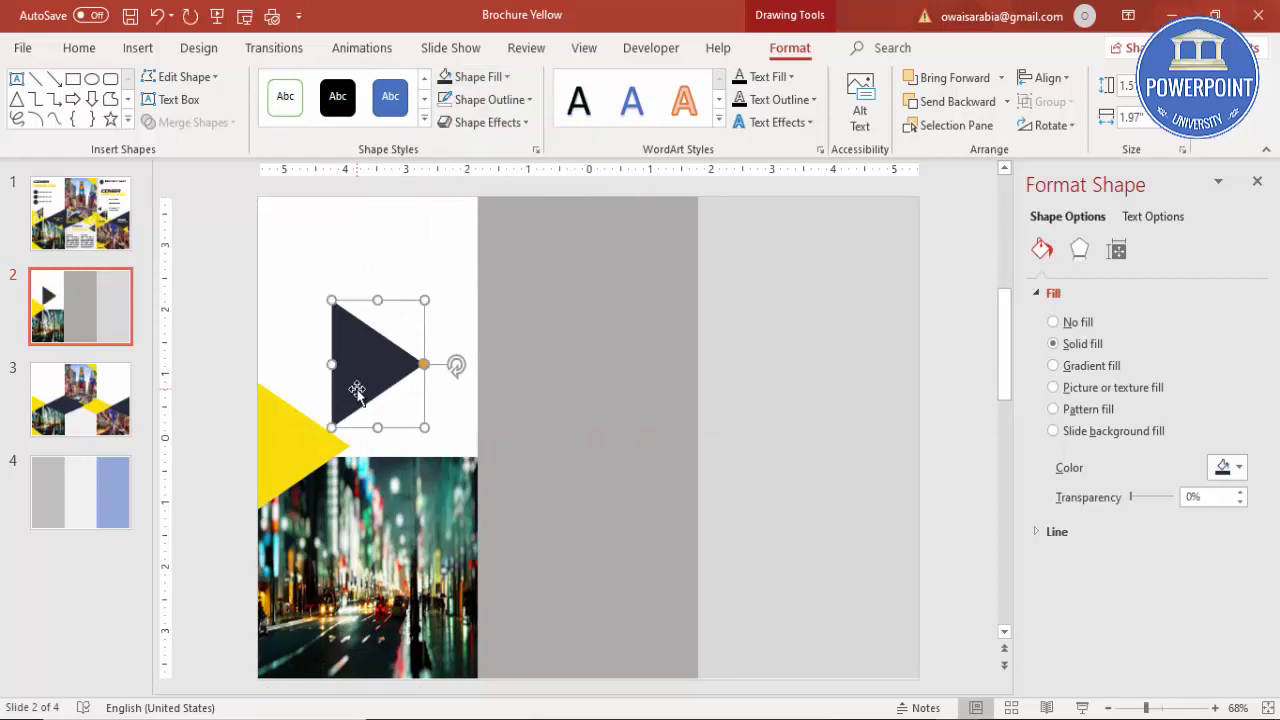
{"action": "key", "text": "alt+Right"}
{"action": "key", "text": "alt+Right"}
{"action": "key", "text": "alt+Right"}
{"action": "key", "text": "alt+Right"}
{"action": "key", "text": "alt+Right"}
{"action": "key", "text": "alt+Right"}
{"action": "key", "text": "alt+Right"}
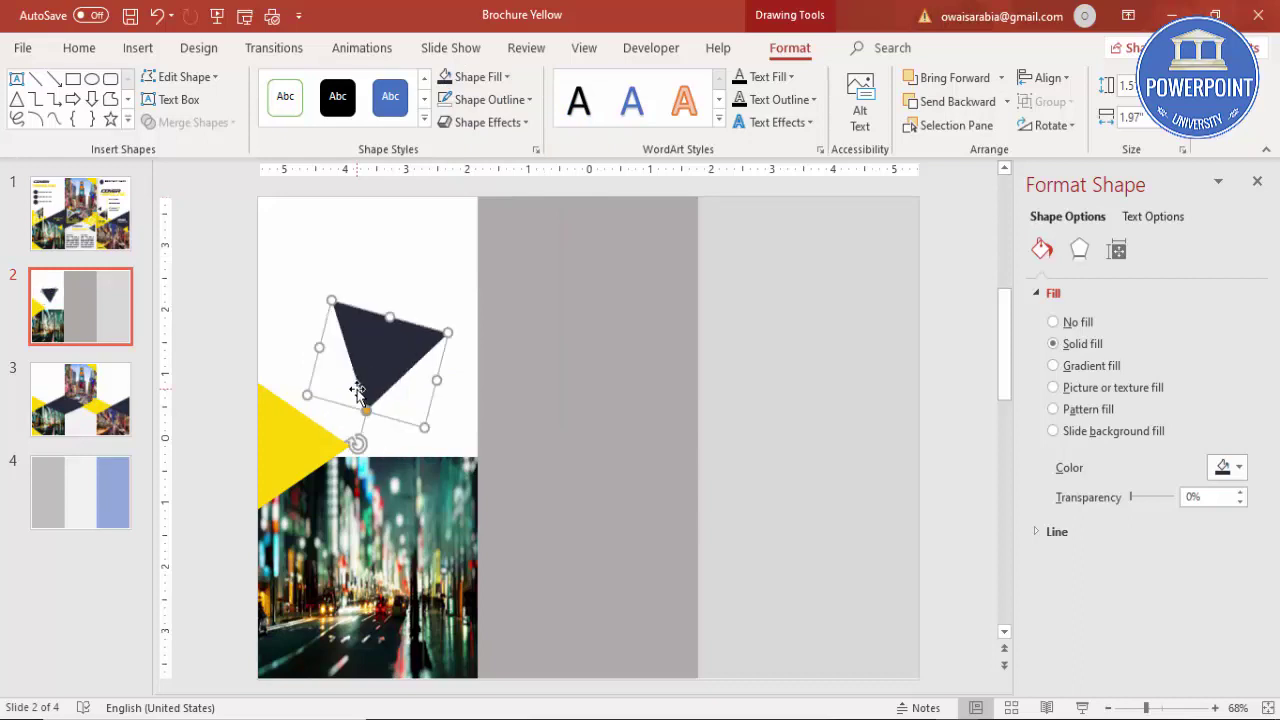
{"action": "key", "text": "alt+Right"}
{"action": "key", "text": "alt+Right"}
{"action": "key", "text": "alt+Right"}
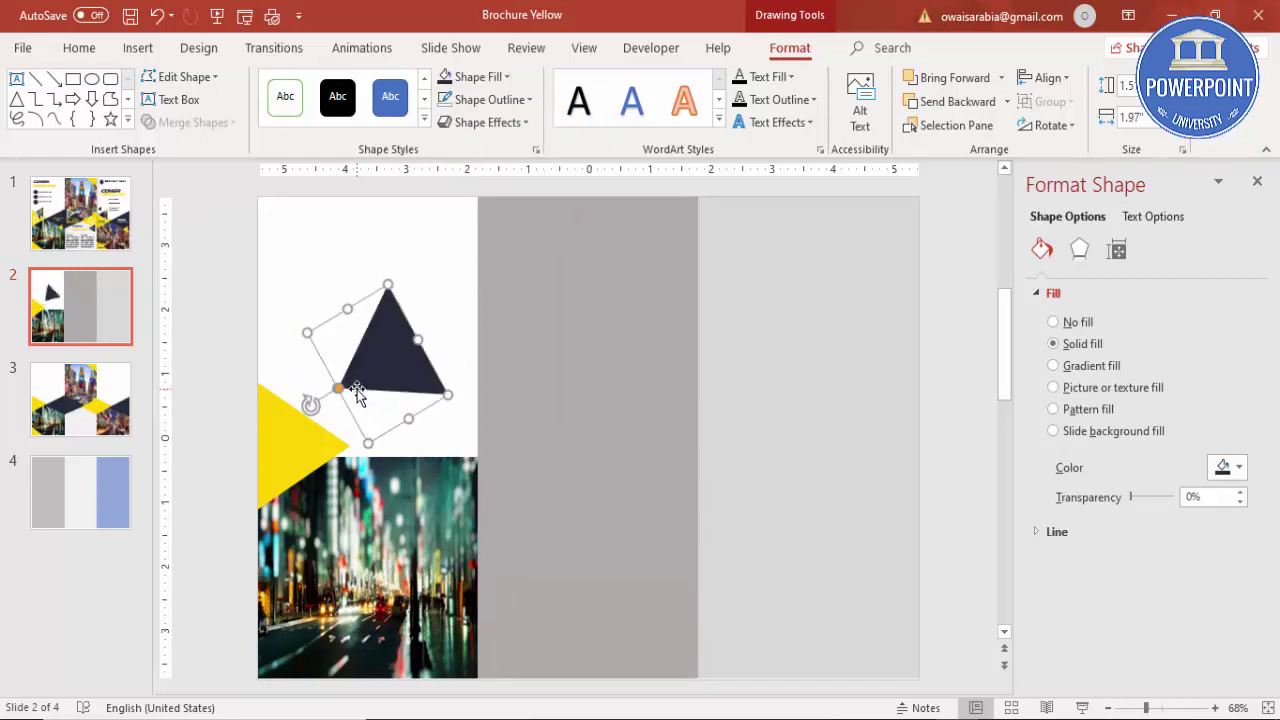
{"action": "key", "text": "alt+Right"}
{"action": "key", "text": "alt+Right"}
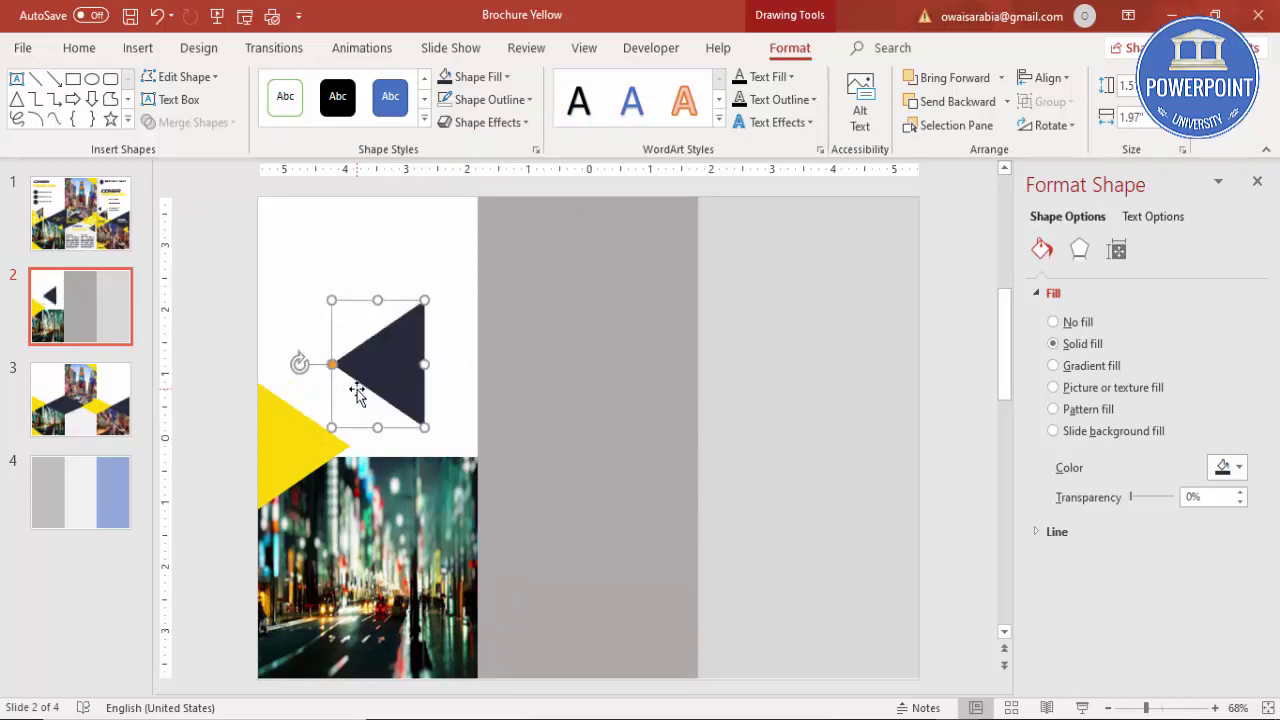
Step: Place the navy triangle at the white panel's right edge, aligned with the yellow one
{"action": "left_click_drag", "start_coordinate": [384, 371], "coordinate": [437, 444]}
{"action": "left_click_drag", "start_coordinate": [306, 458], "coordinate": [302, 467]}
{"action": "left_click", "coordinate": [444, 446]}
{"action": "left_click_drag", "start_coordinate": [444, 444], "coordinate": [440, 466]}
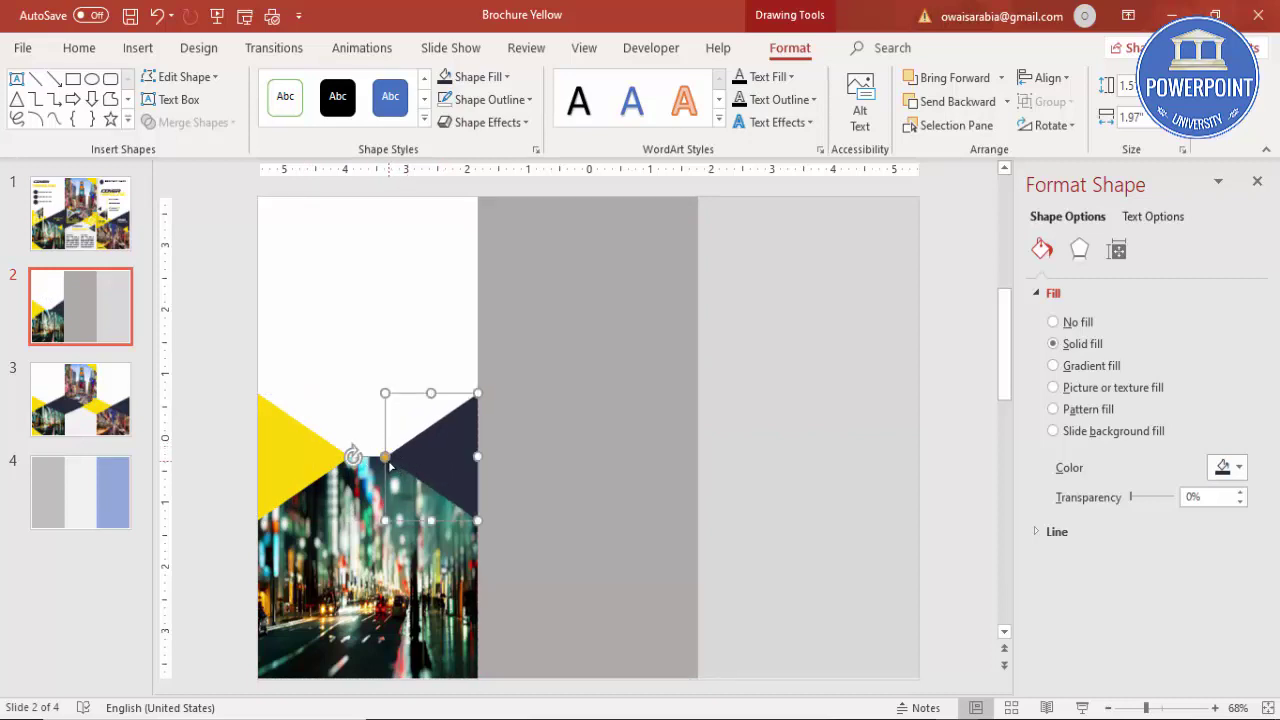
Step: Widen the navy and yellow triangles toward each other and move them down slightly
{"action": "left_click_drag", "start_coordinate": [386, 457], "coordinate": [366, 452]}
{"action": "left_click", "coordinate": [330, 455]}
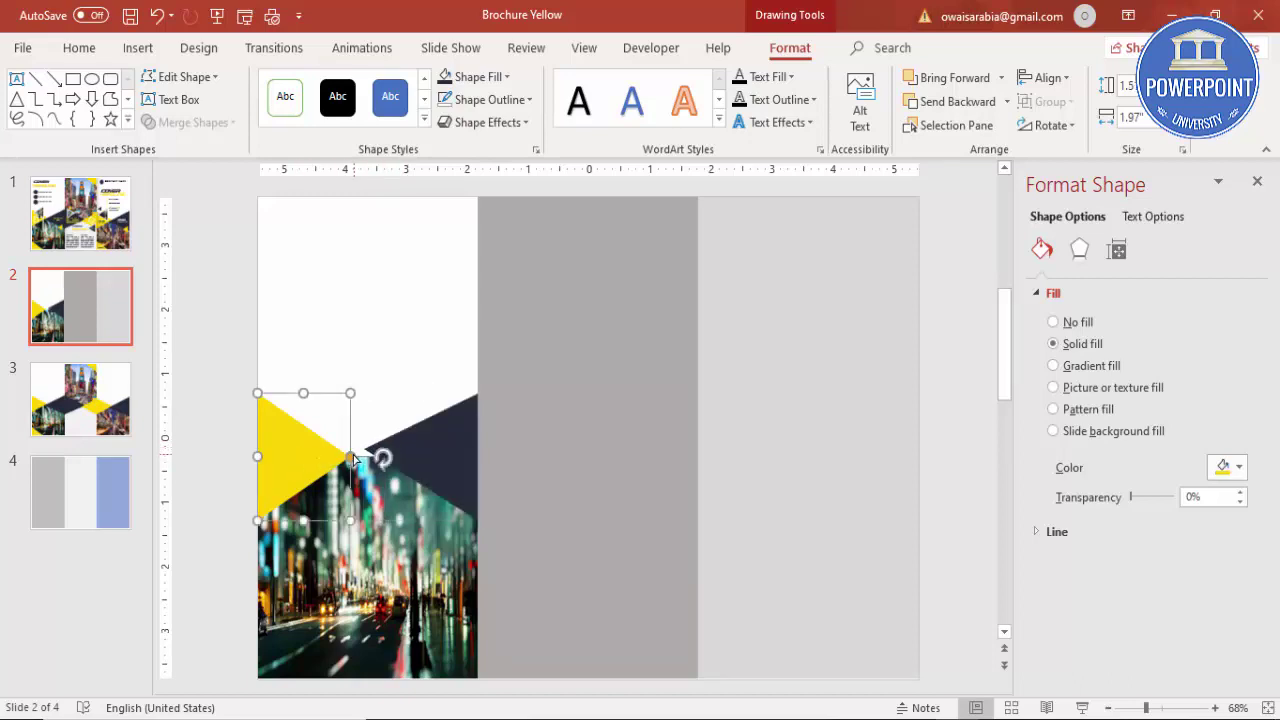
{"action": "left_click_drag", "start_coordinate": [353, 523], "coordinate": [381, 521]}
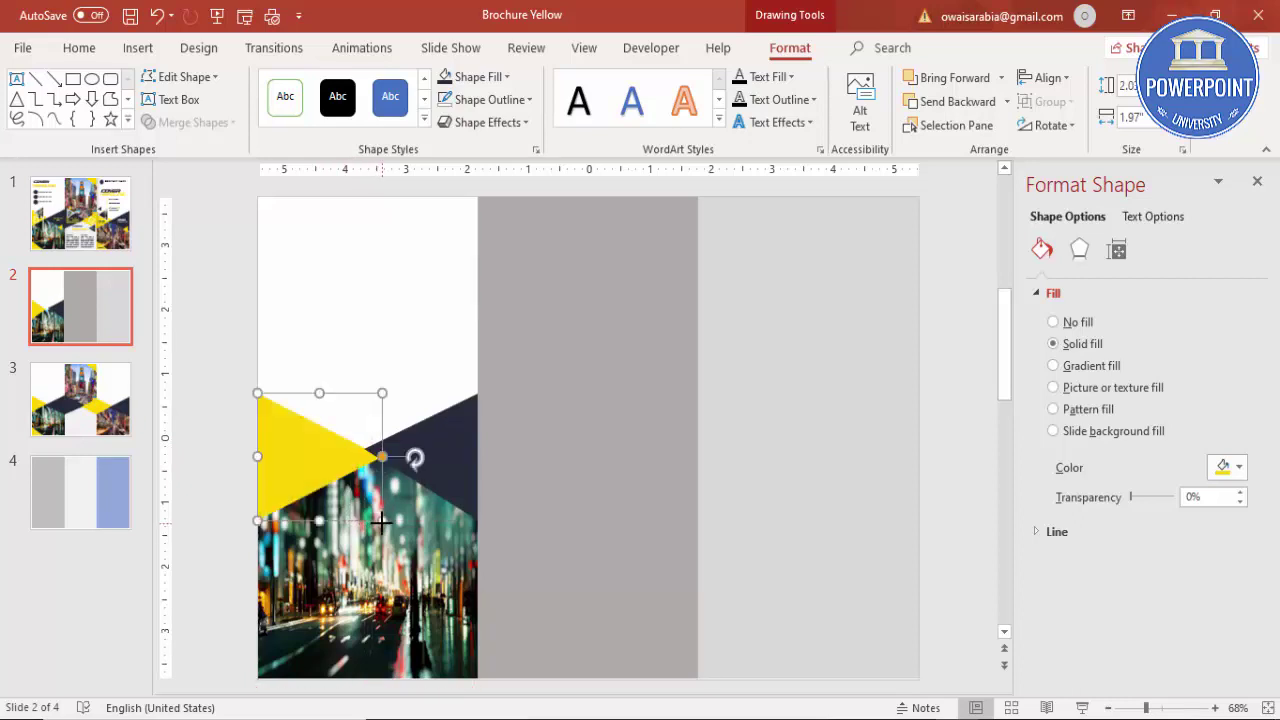
{"action": "left_click", "coordinate": [225, 397]}
{"action": "left_click", "coordinate": [381, 461]}
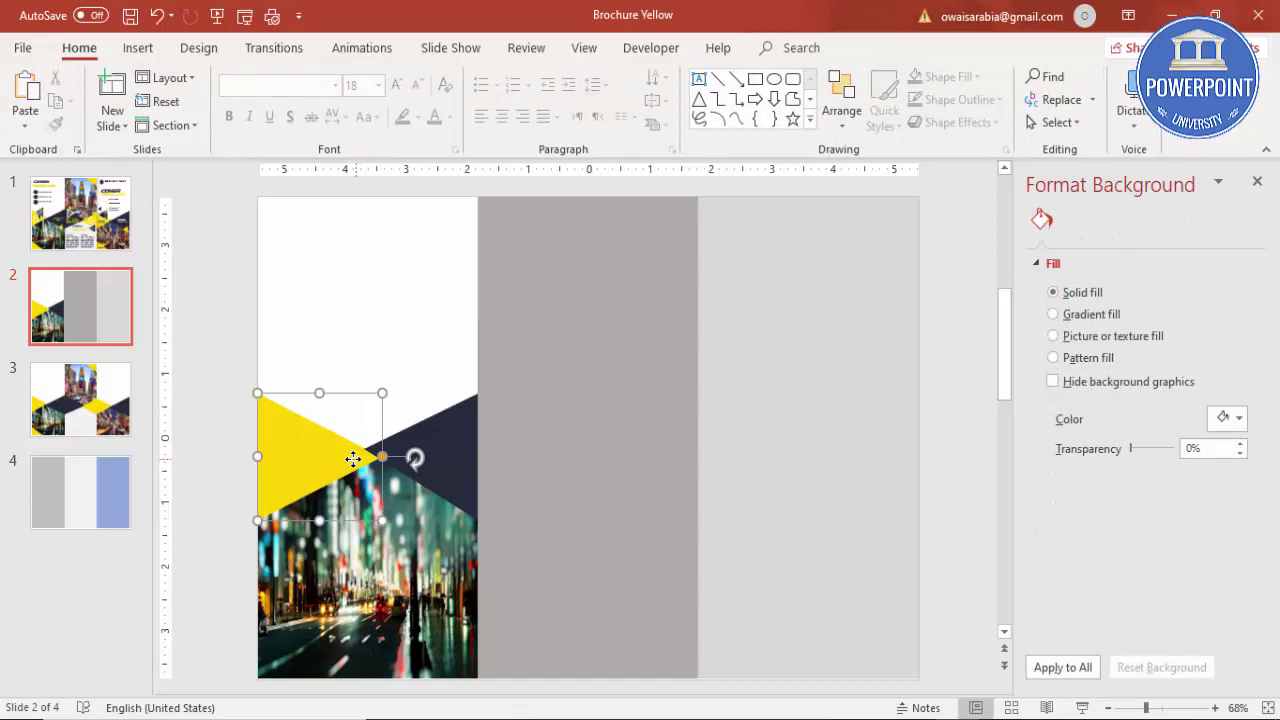
{"action": "left_click_drag", "start_coordinate": [383, 460], "coordinate": [383, 450]}
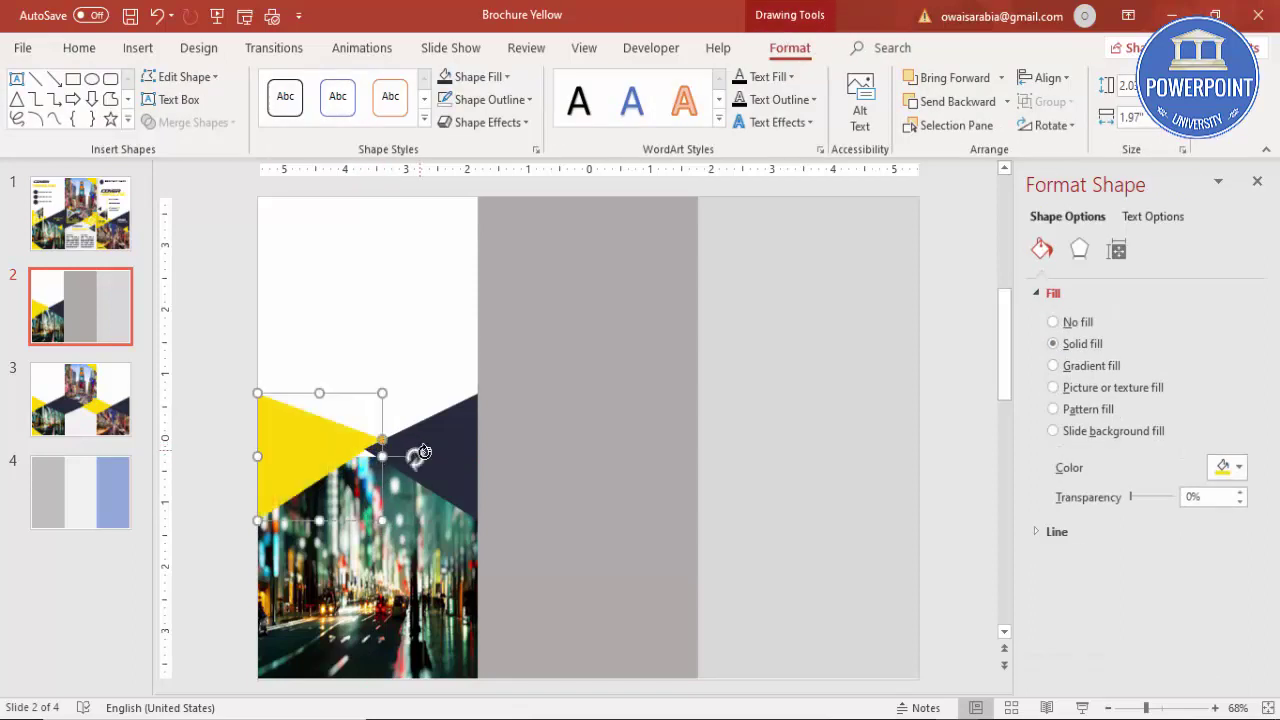
{"action": "key", "text": "Down"}
{"action": "key", "text": "Down"}
{"action": "key", "text": "Down"}
{"action": "key", "text": "Down"}
{"action": "key", "text": "Down"}
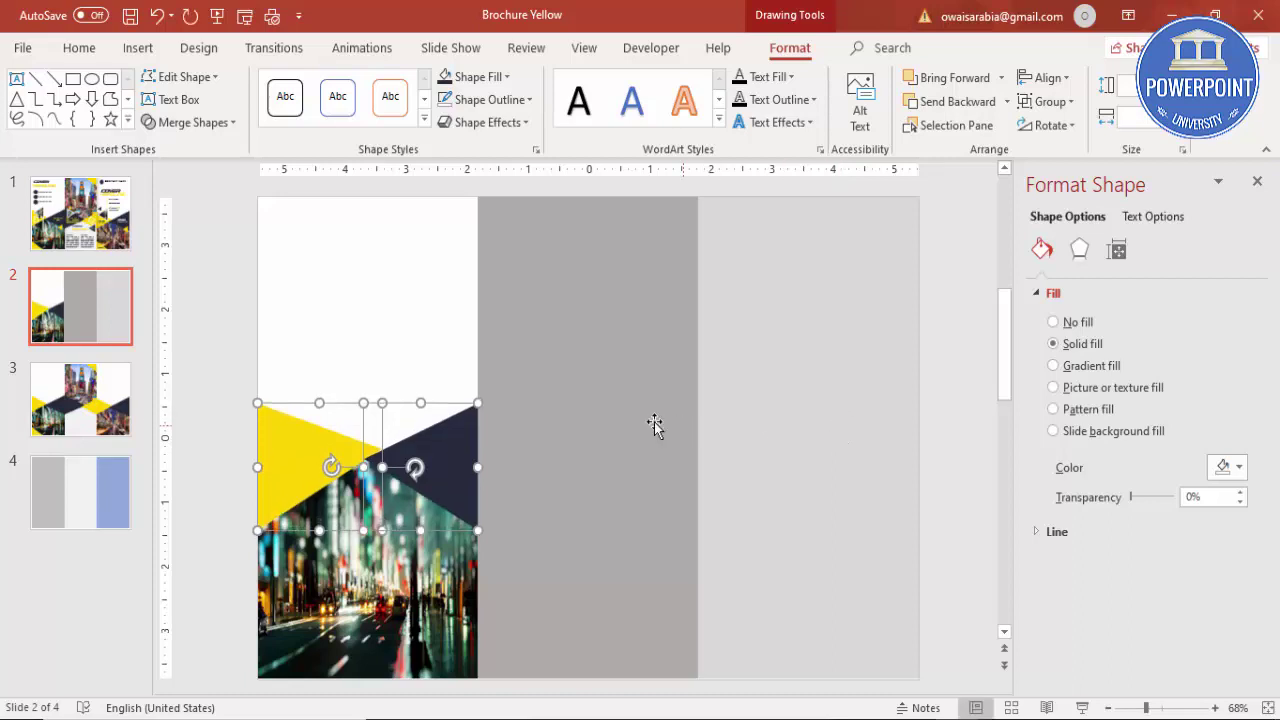
Step: Shrink the yellow triangle and move it back against the slide's left edge
{"action": "left_click", "coordinate": [234, 423]}
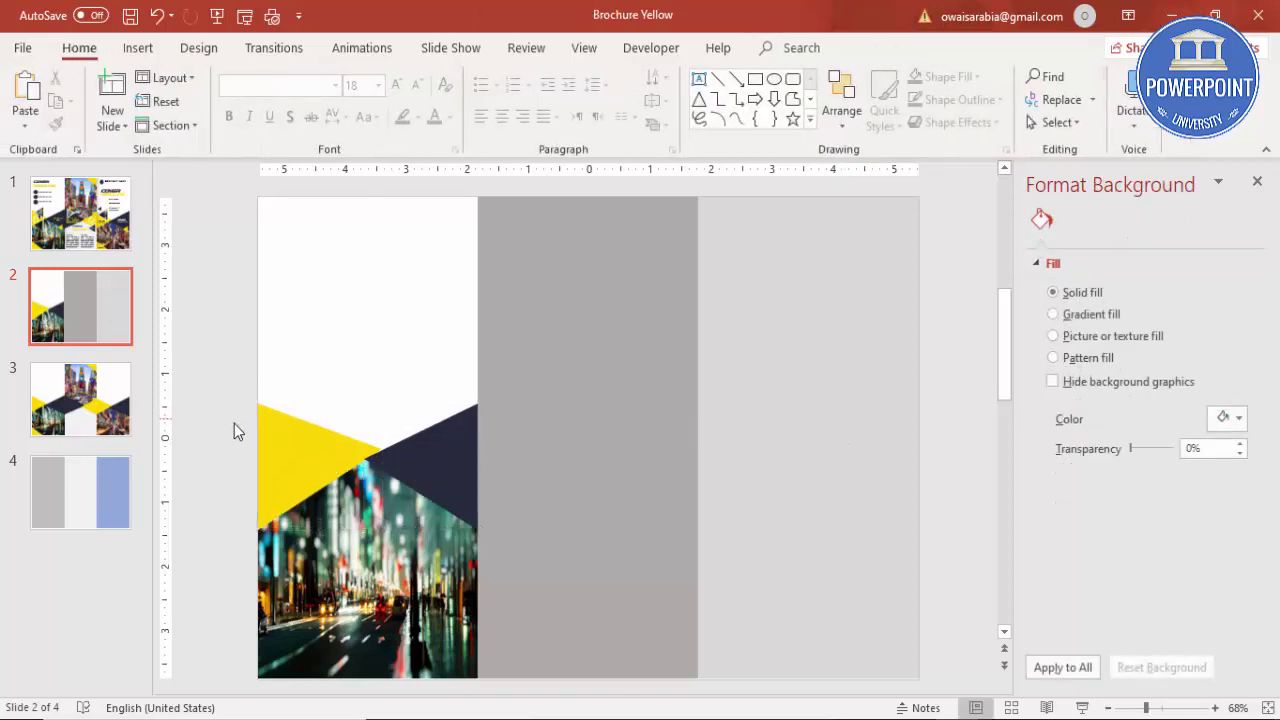
{"action": "left_click", "coordinate": [305, 445]}
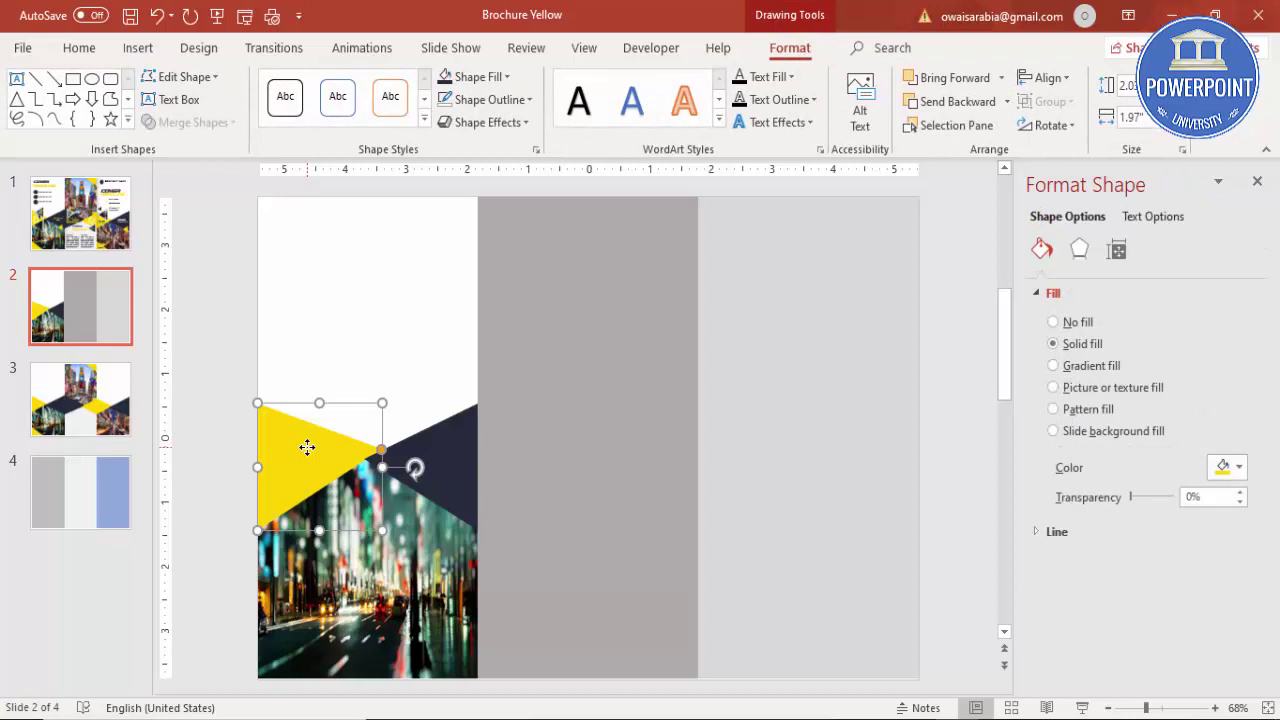
{"action": "left_click", "coordinate": [497, 565]}
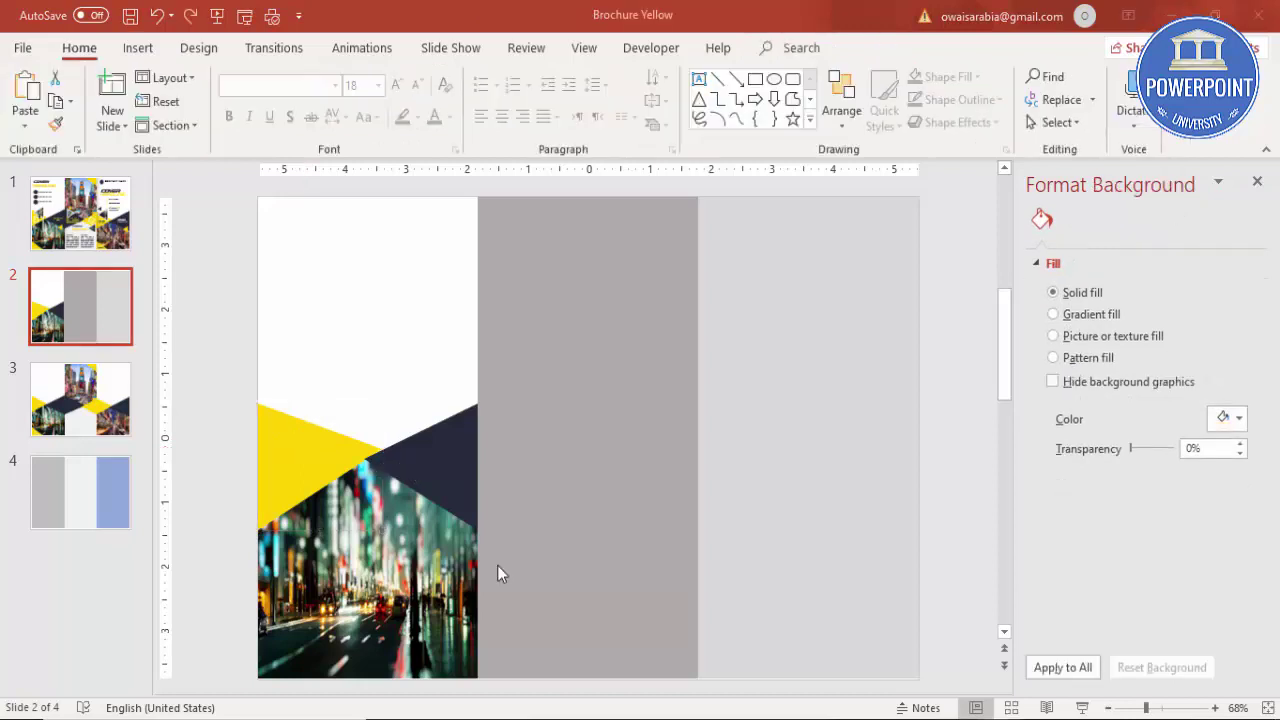
{"action": "left_click", "coordinate": [323, 436]}
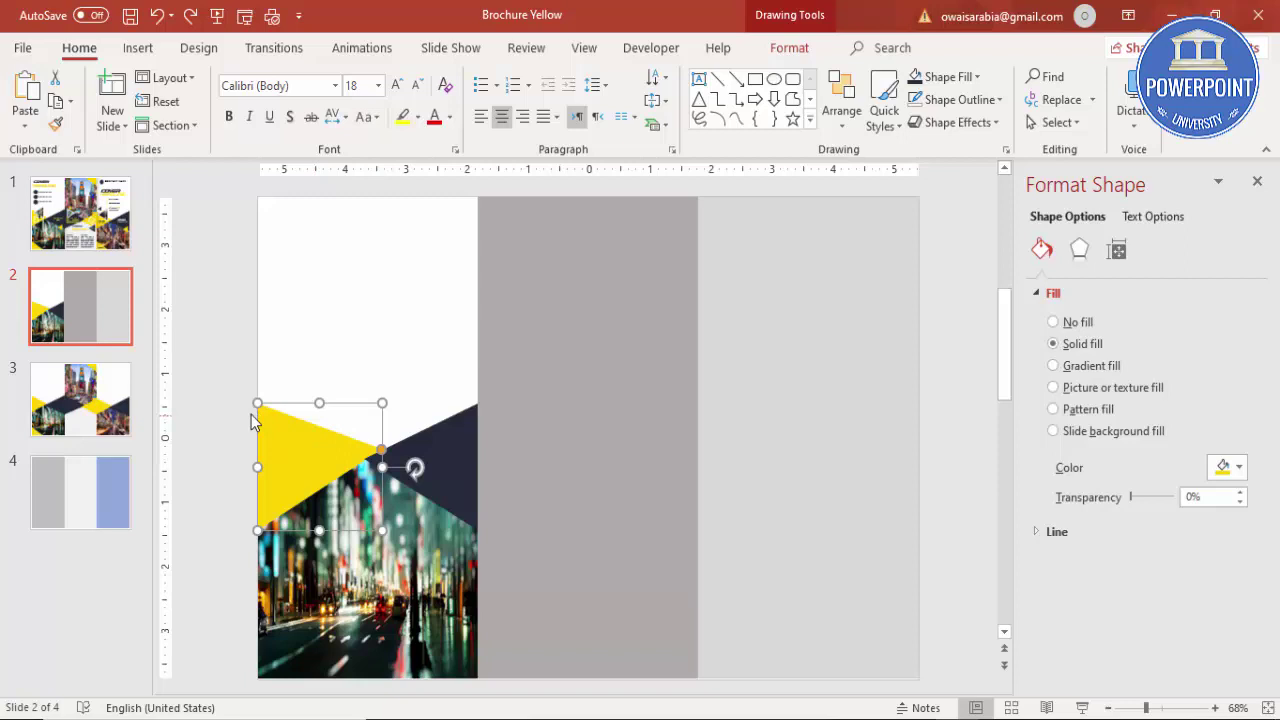
{"action": "left_click_drag", "start_coordinate": [257, 403], "coordinate": [276, 442]}
{"action": "left_click_drag", "start_coordinate": [306, 486], "coordinate": [332, 465]}
Step: Resize and widen the navy triangle, then realign the yellow triangle at the left edge
{"action": "left_click", "coordinate": [448, 460]}
{"action": "left_click_drag", "start_coordinate": [409, 403], "coordinate": [405, 402]}
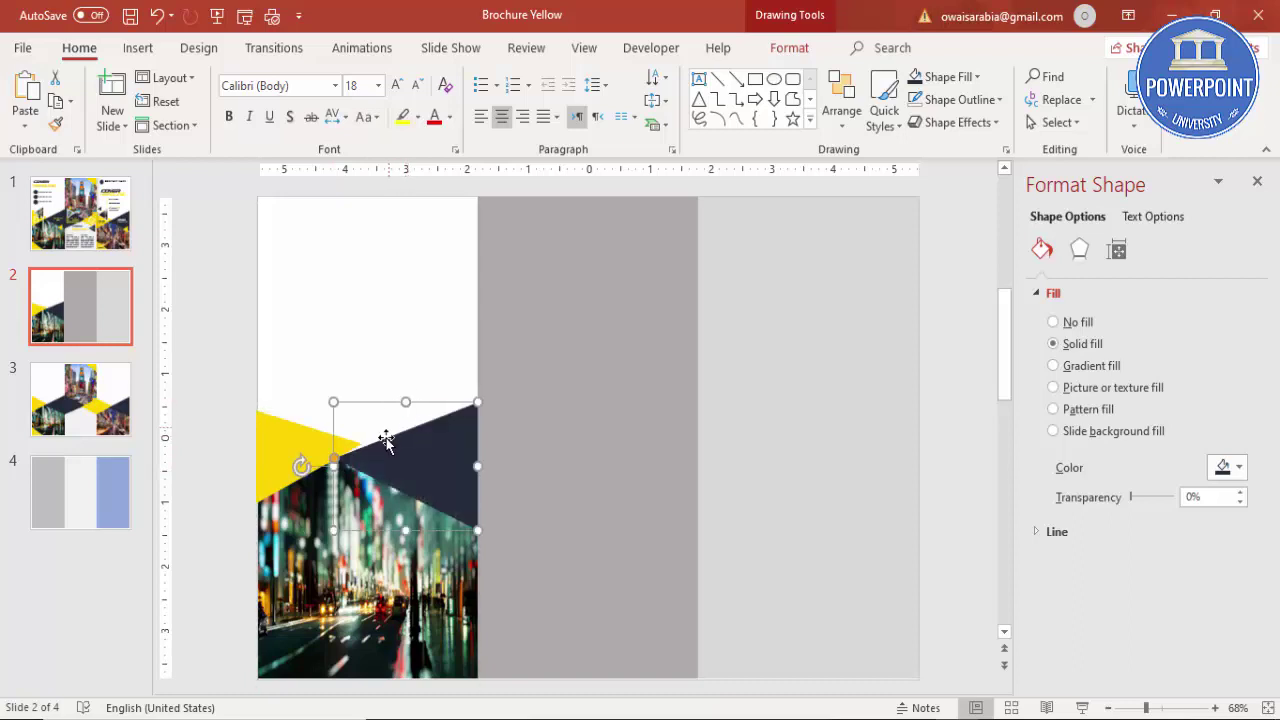
{"action": "left_click_drag", "start_coordinate": [334, 463], "coordinate": [370, 453]}
{"action": "left_click", "coordinate": [313, 447]}
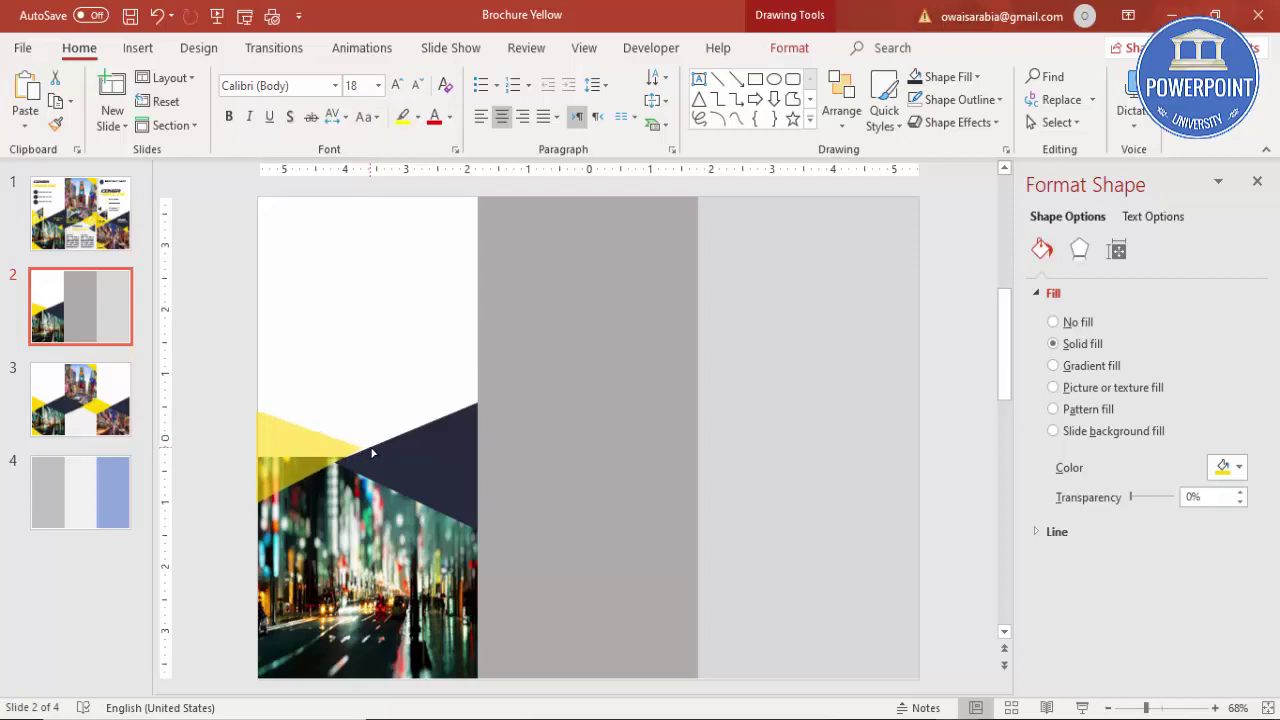
{"action": "left_click_drag", "start_coordinate": [374, 455], "coordinate": [370, 455]}
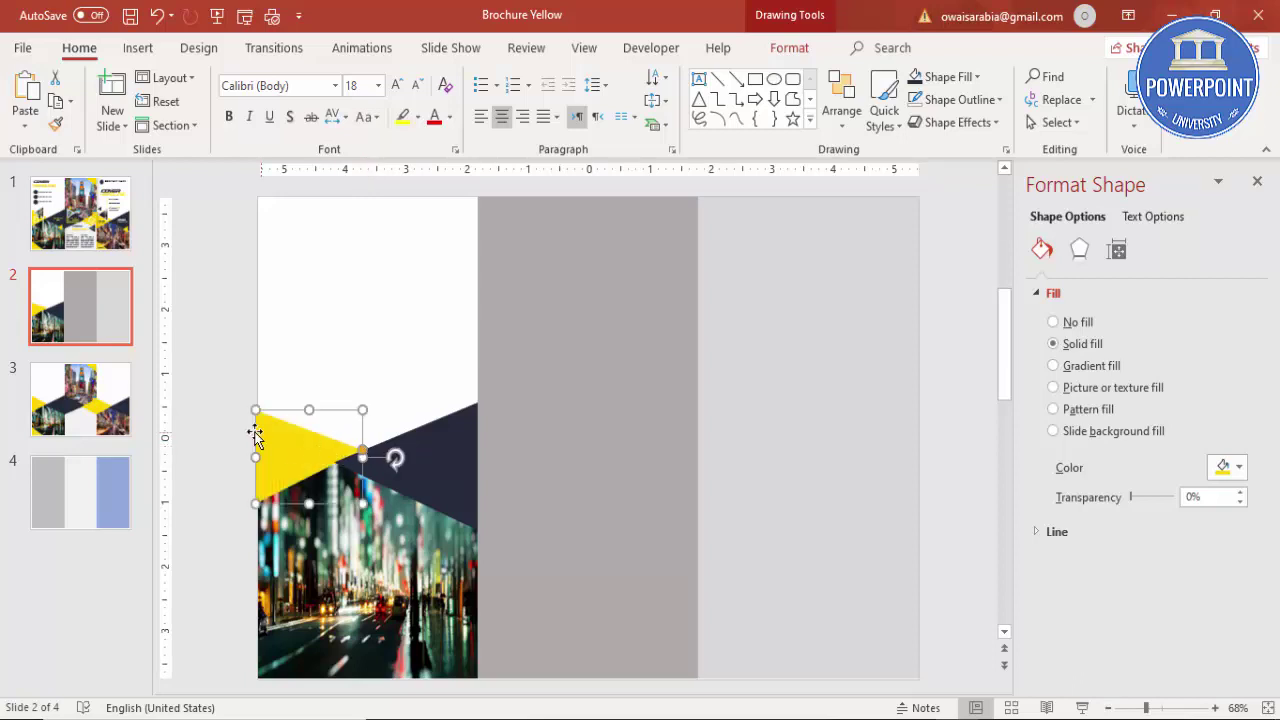
{"action": "left_click", "coordinate": [226, 437]}
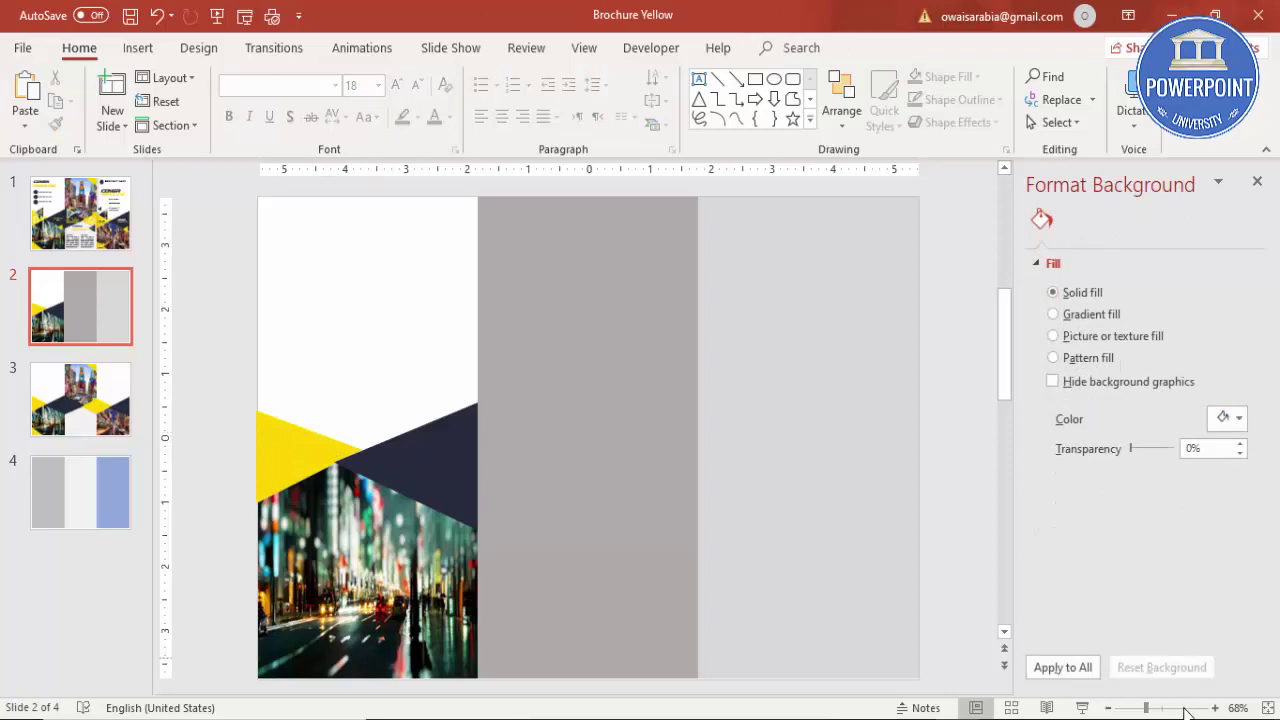
{"action": "left_click", "coordinate": [1186, 711]}
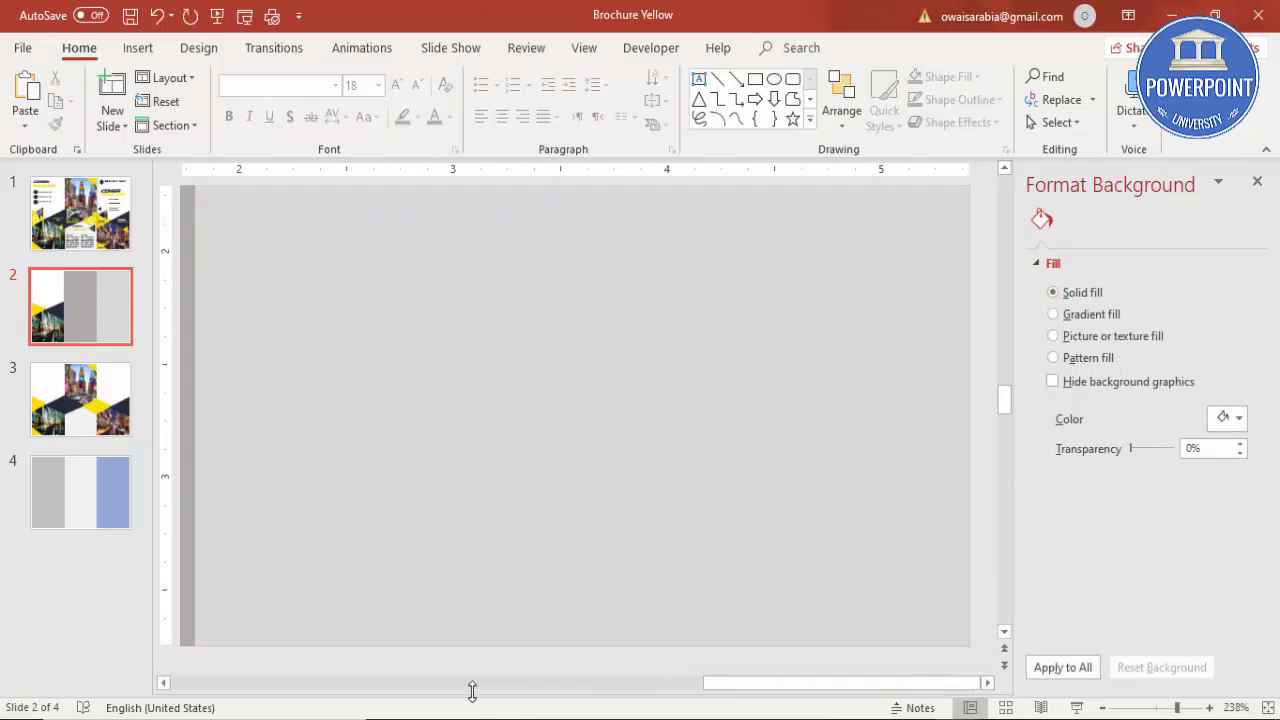
{"action": "left_click_drag", "start_coordinate": [471, 689], "coordinate": [250, 688]}
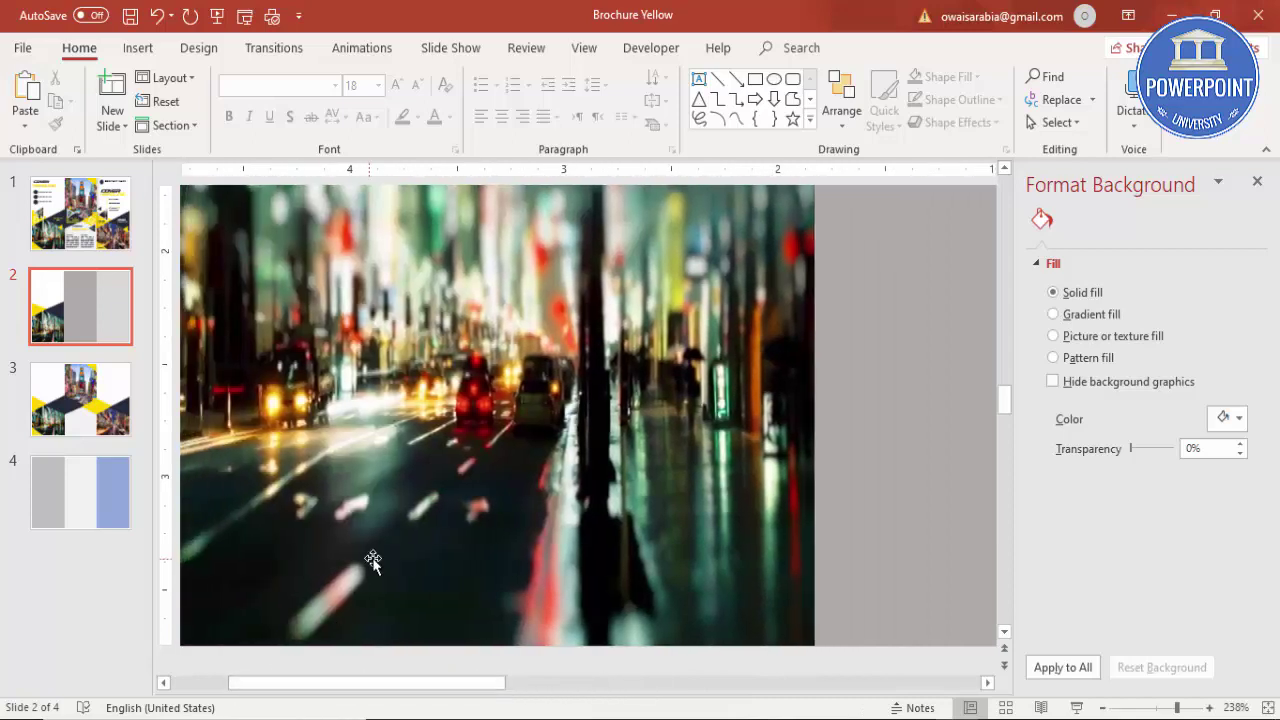
{"action": "scroll", "coordinate": [374, 553], "scroll_direction": "up", "scroll_amount": 5}
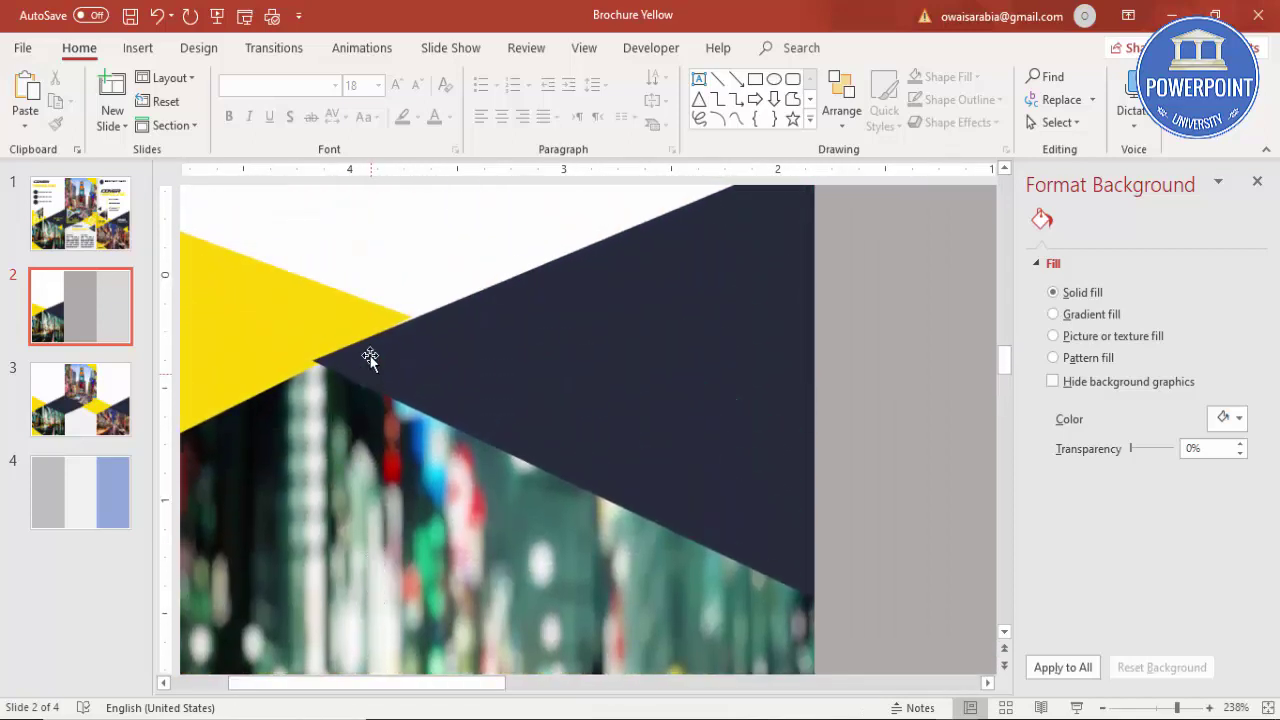
{"action": "left_click", "coordinate": [357, 372]}
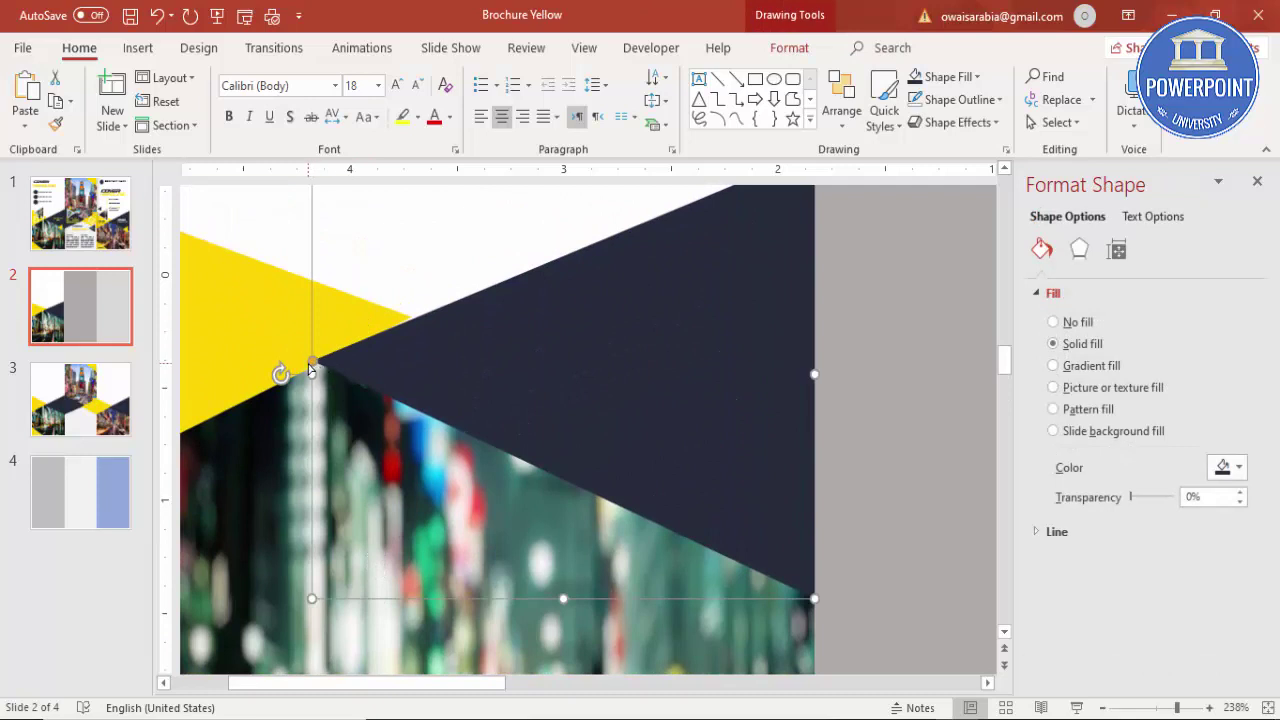
{"action": "left_click_drag", "start_coordinate": [312, 366], "coordinate": [412, 322]}
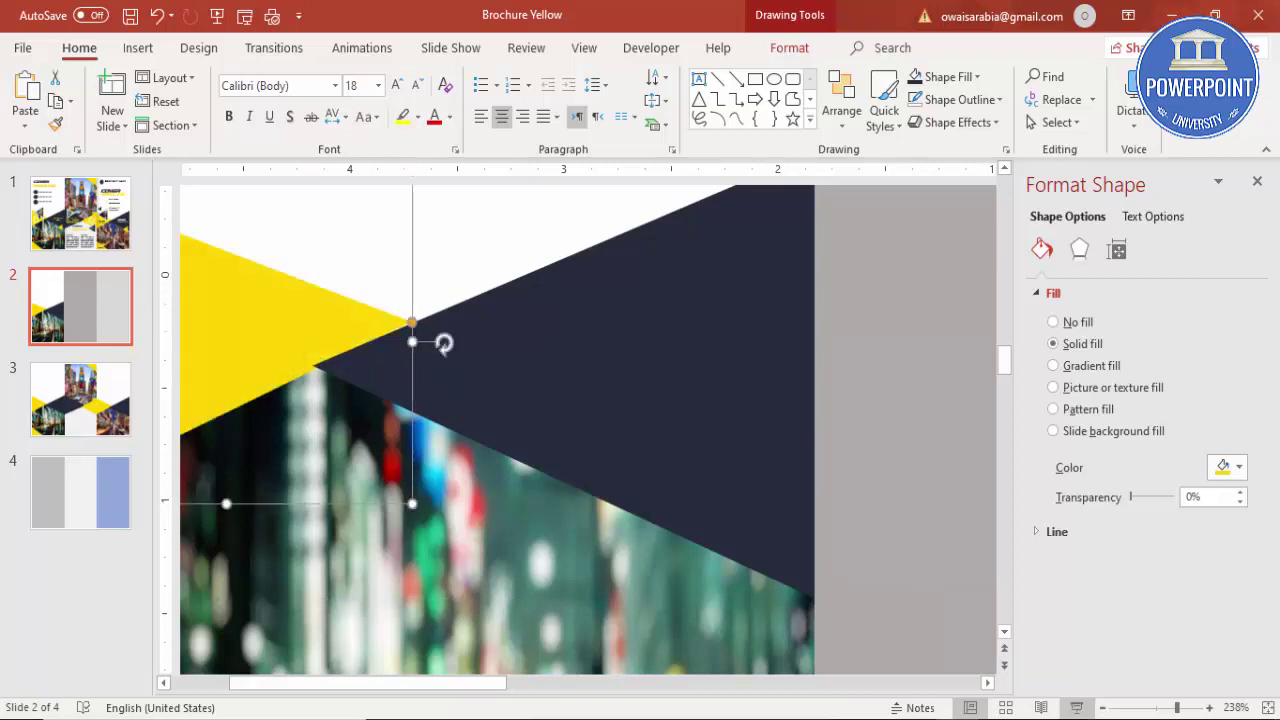
{"action": "left_click", "coordinate": [1268, 708]}
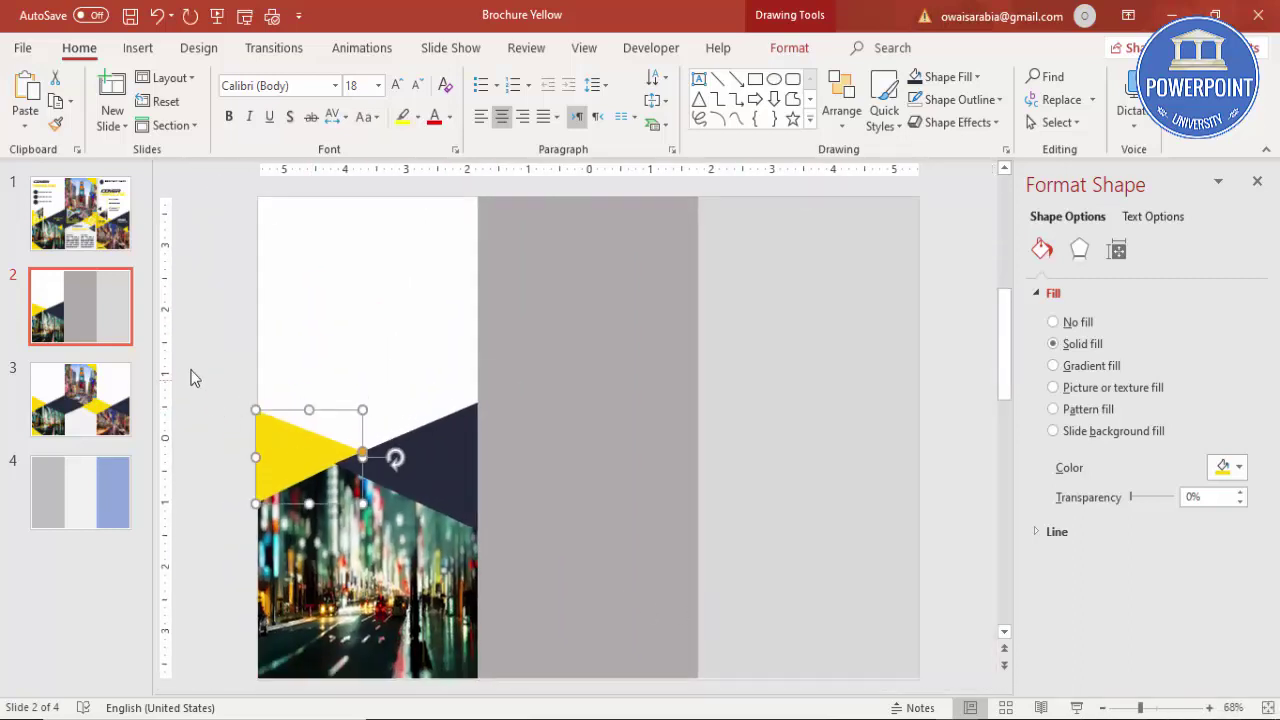
{"action": "left_click", "coordinate": [195, 377]}
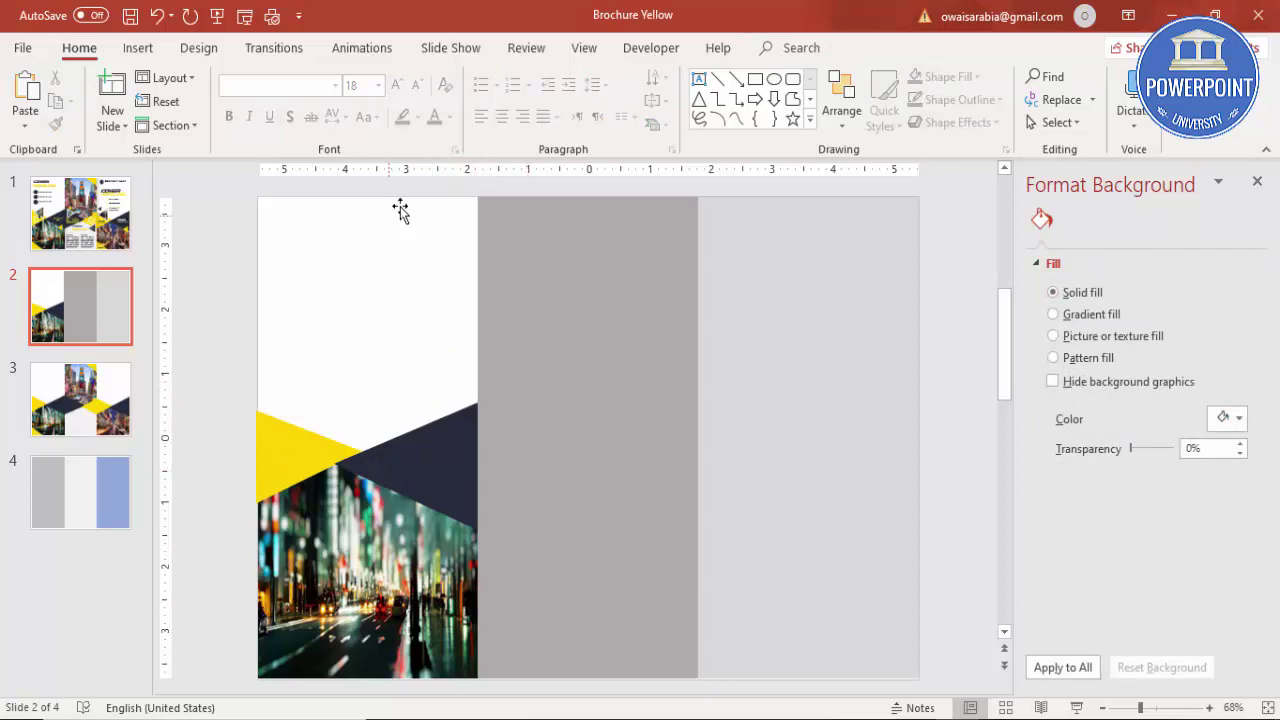
Step: Place a copy of the lower city photo at the top of the middle panel
{"action": "left_click", "coordinate": [140, 48]}
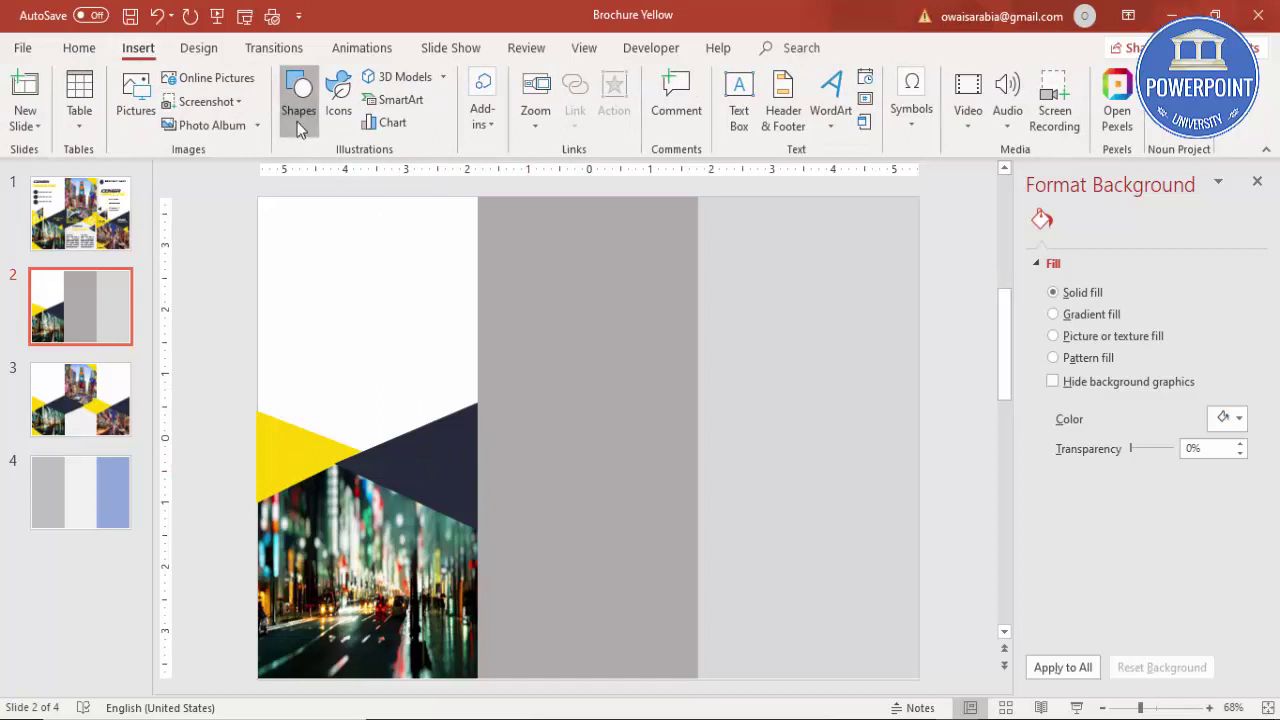
{"action": "left_click", "coordinate": [299, 127]}
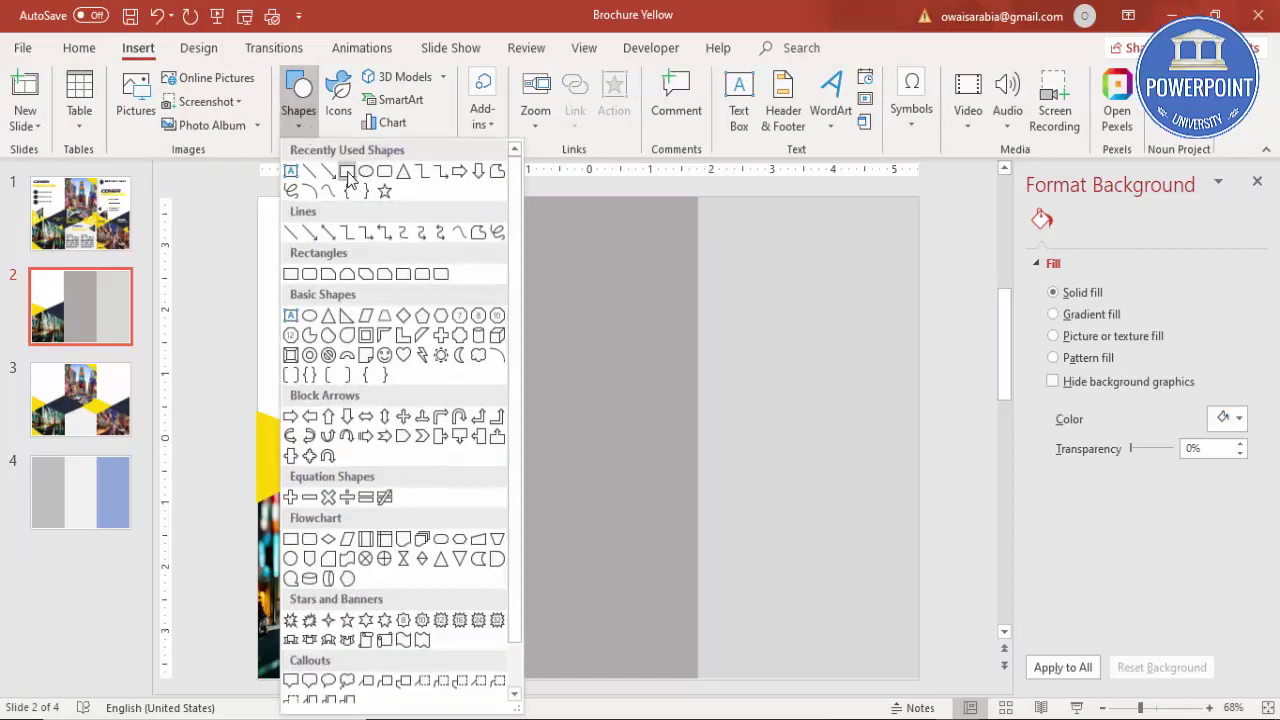
{"action": "left_click", "coordinate": [346, 176]}
{"action": "left_click", "coordinate": [305, 527]}
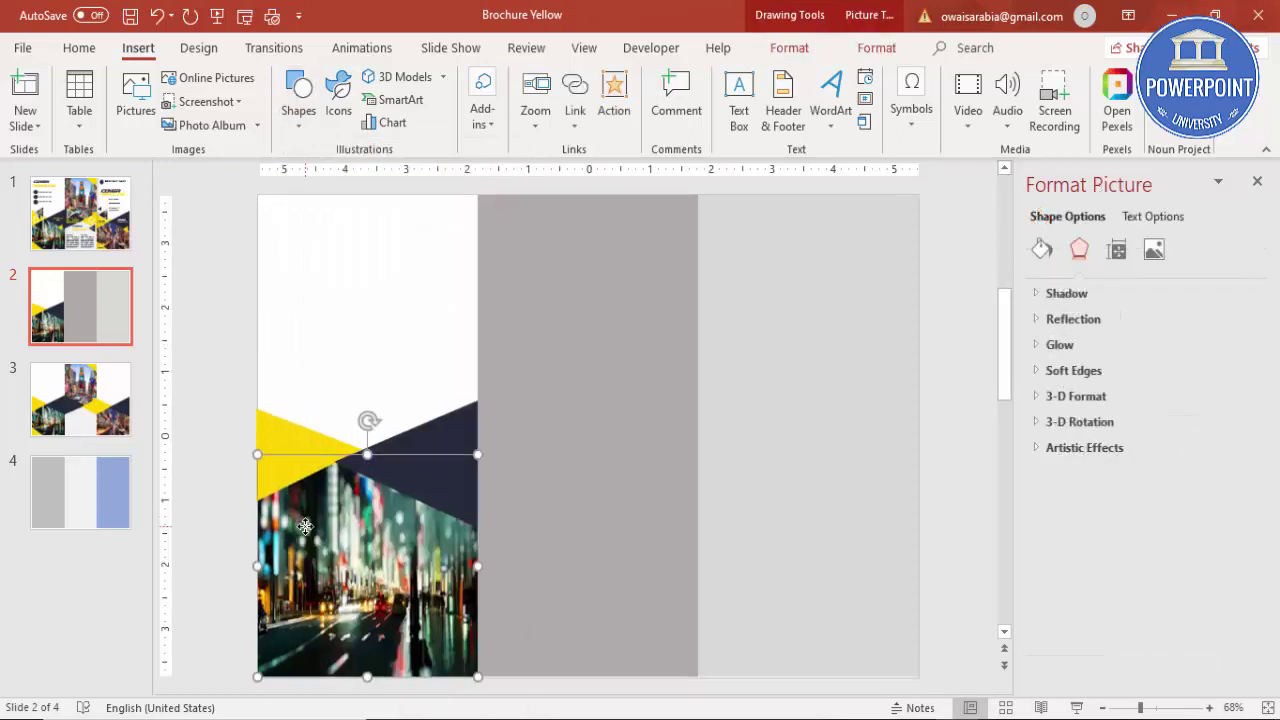
{"action": "left_click_drag", "start_coordinate": [305, 527], "coordinate": [541, 272]}
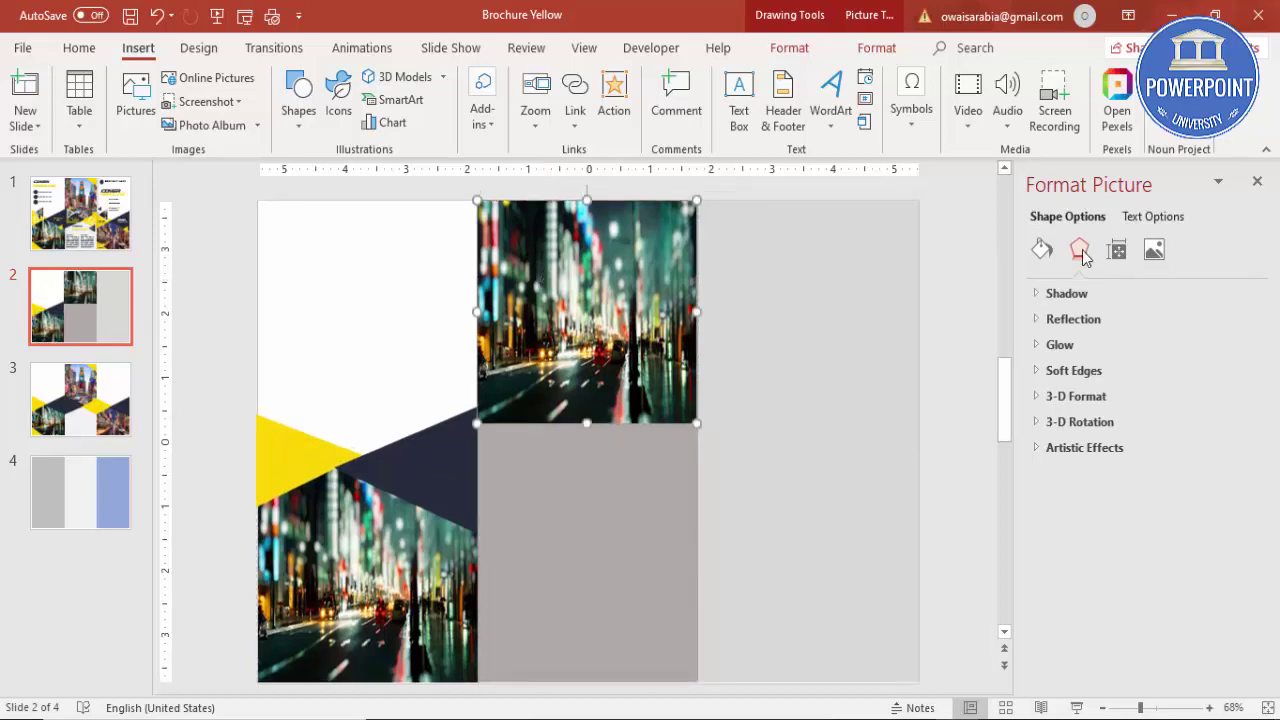
Step: Fill the photo copy with a suggested street picture file
{"action": "left_click", "coordinate": [1042, 249]}
{"action": "left_click", "coordinate": [1075, 489]}
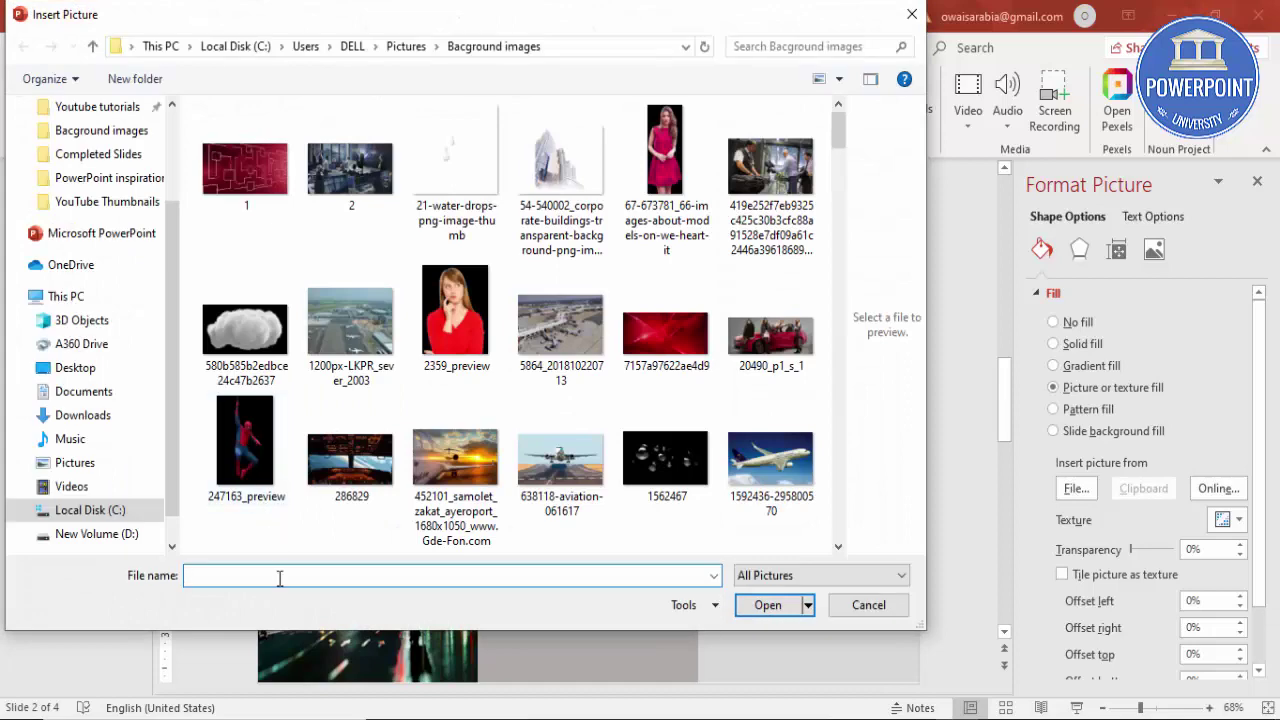
{"action": "type", "text": "str"}
{"action": "key", "text": "Down"}
{"action": "key", "text": "Down"}
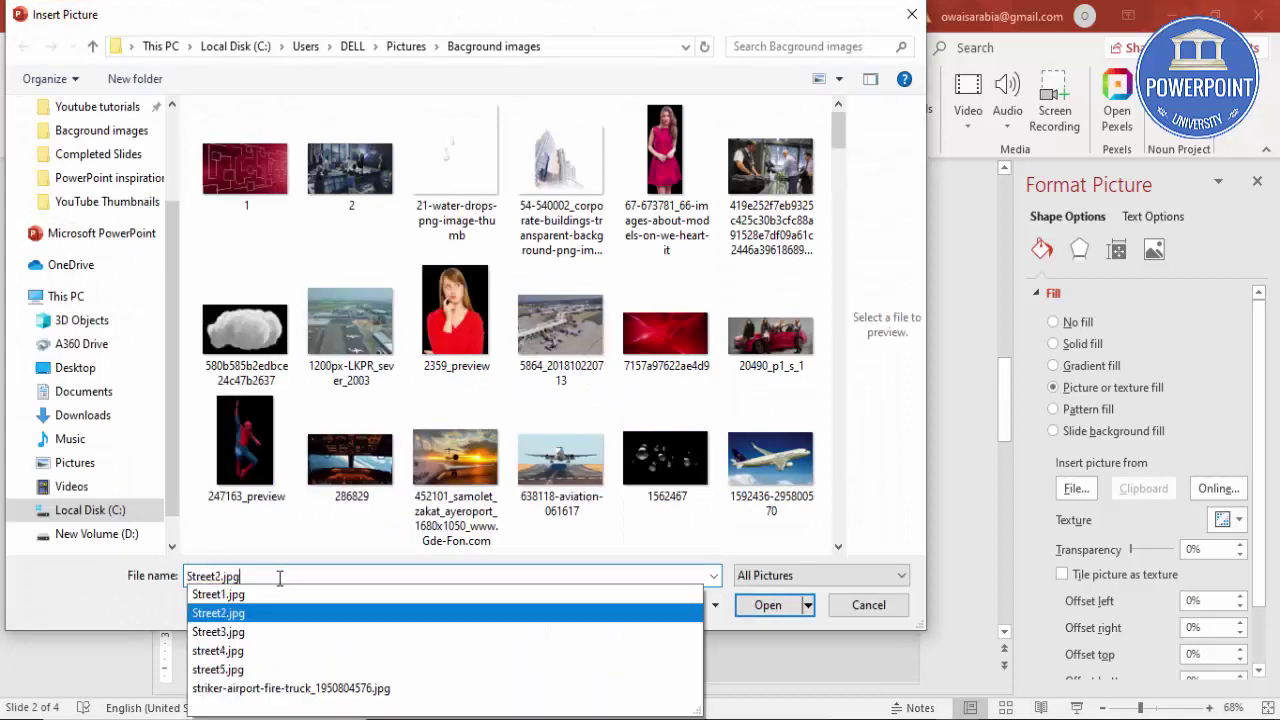
{"action": "key", "text": "Return"}
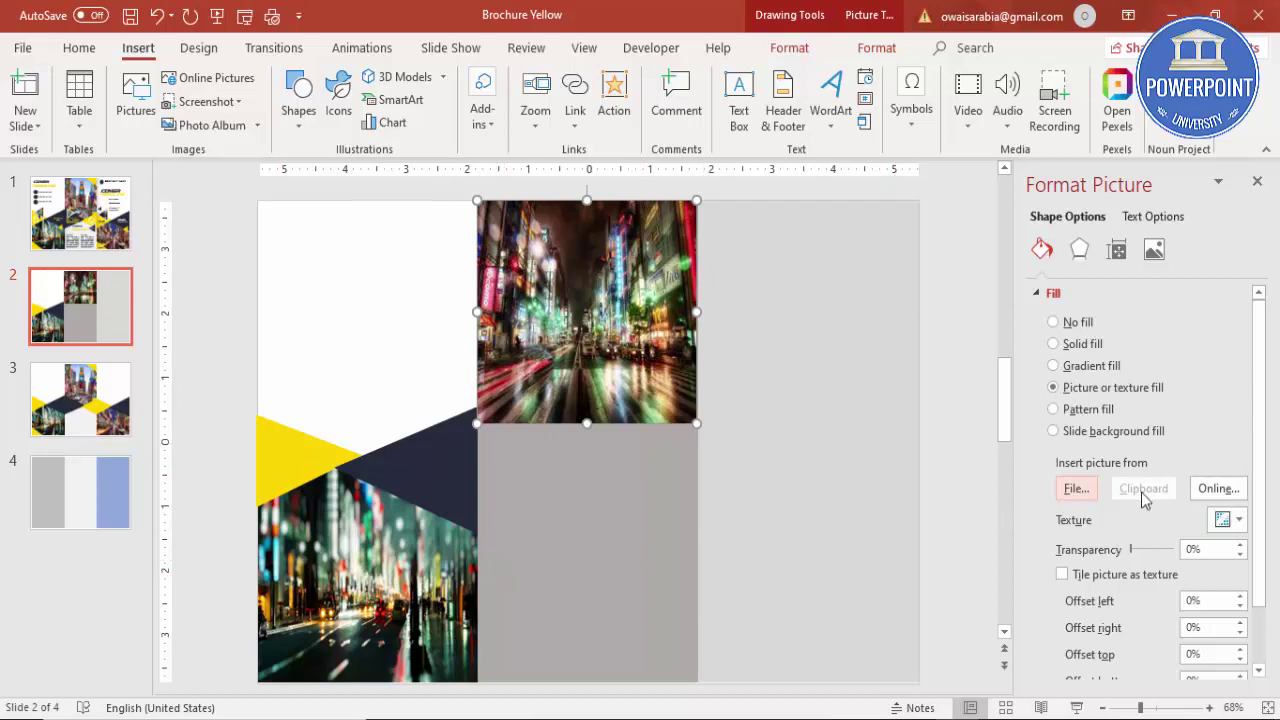
Step: Replace the top photo's fill with Street3.jpg
{"action": "left_click", "coordinate": [1077, 489]}
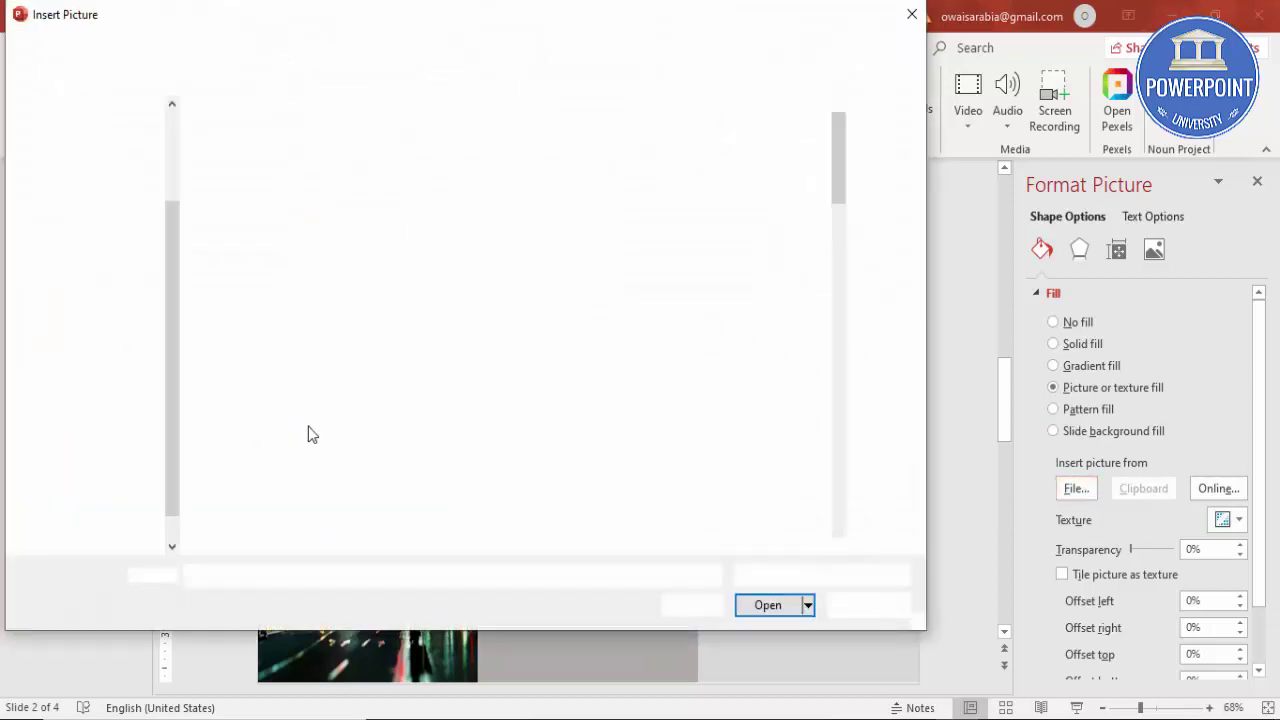
{"action": "type", "text": "str"}
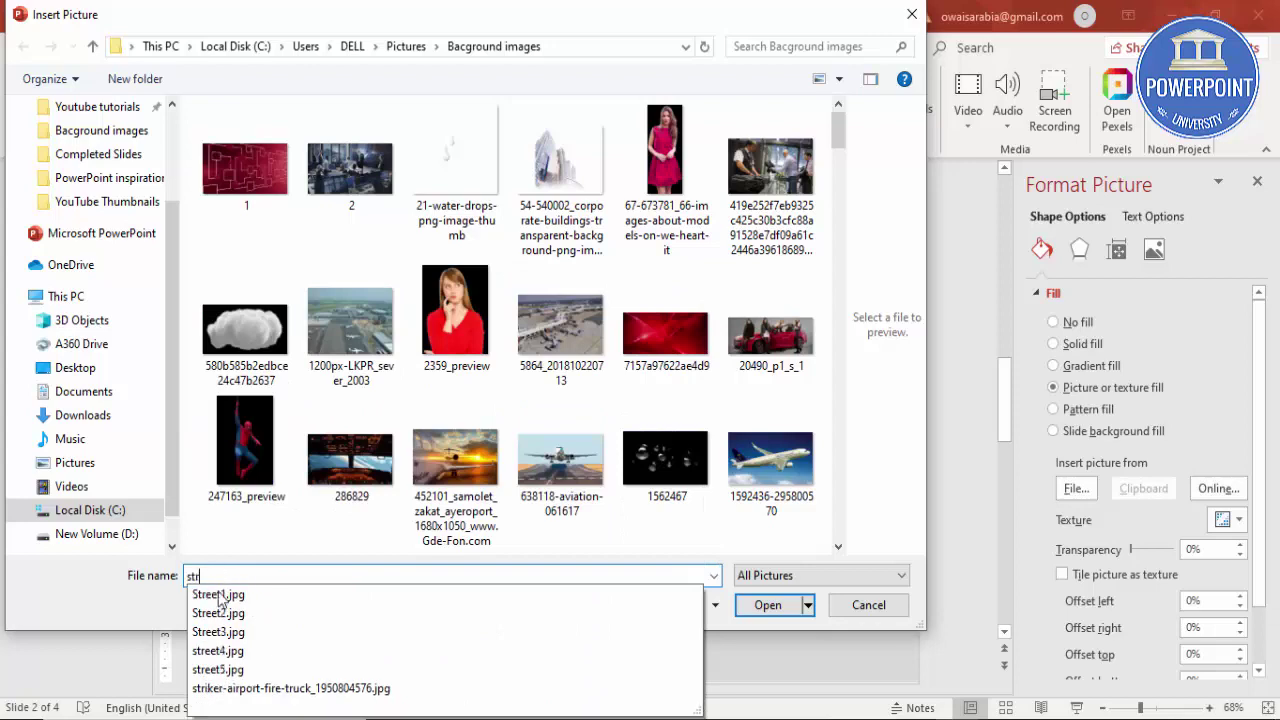
{"action": "left_click", "coordinate": [232, 632]}
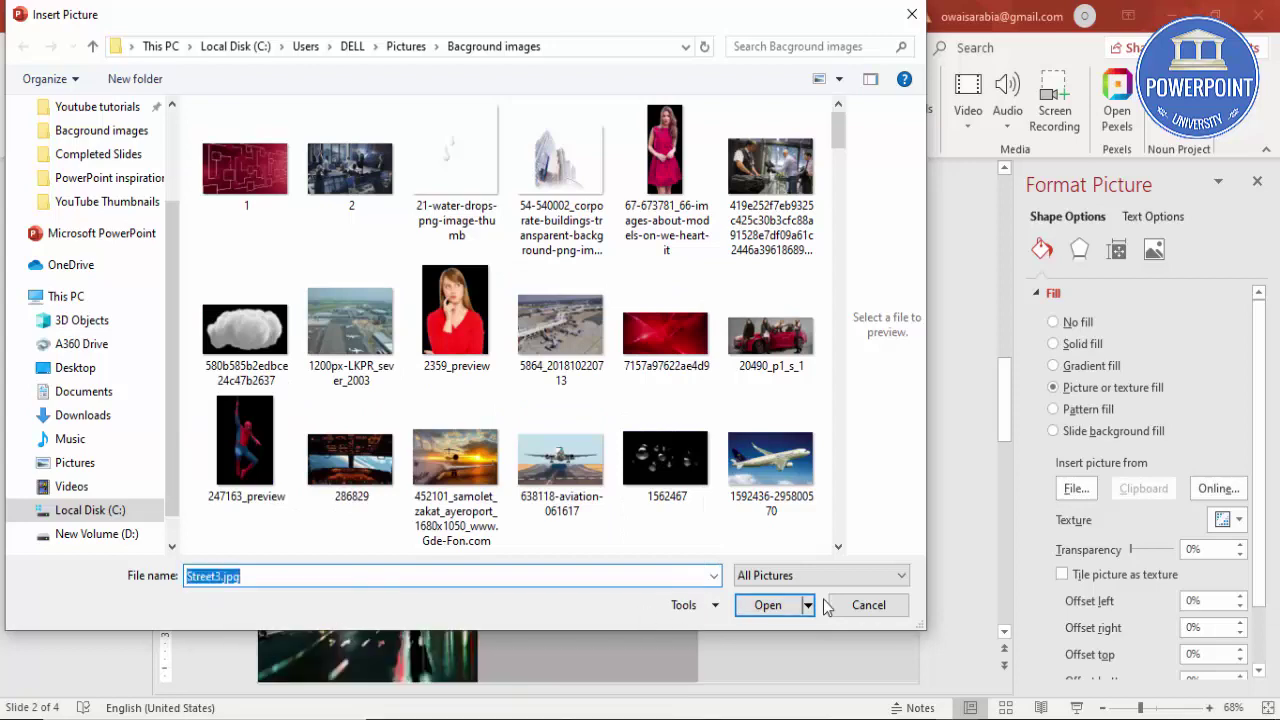
{"action": "left_click", "coordinate": [766, 605]}
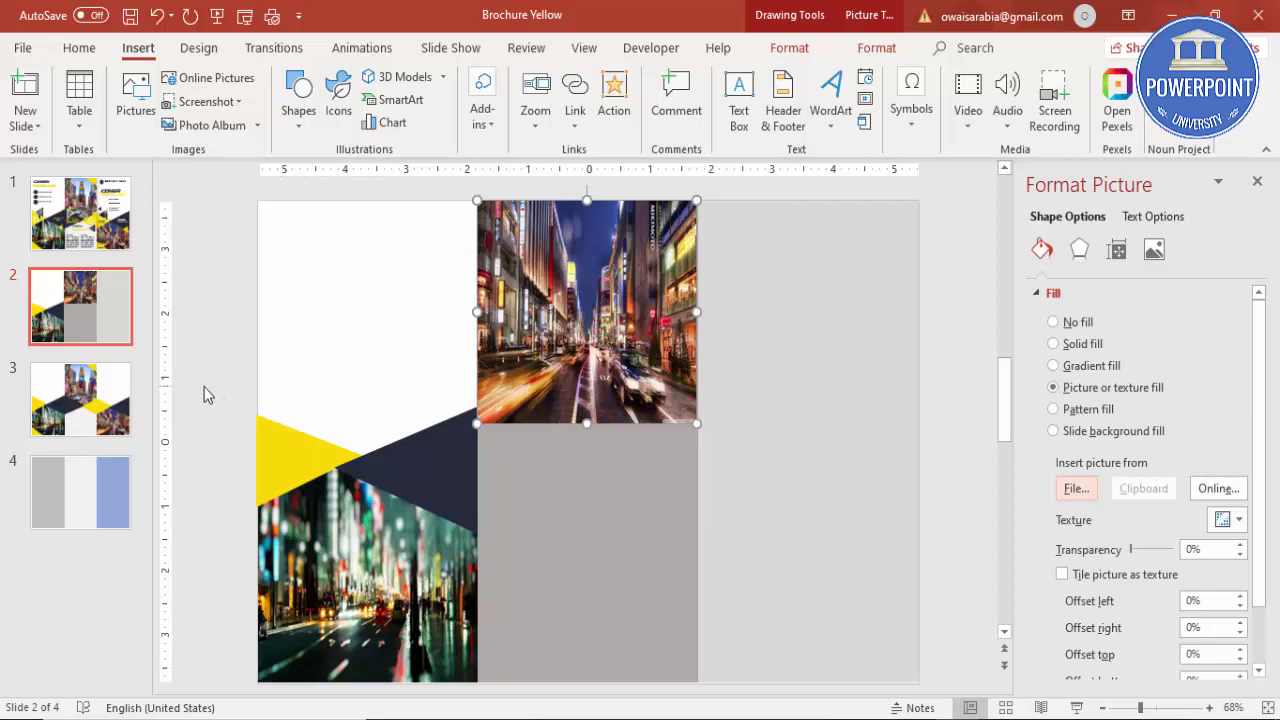
{"action": "left_click", "coordinate": [442, 460]}
Step: Duplicate the navy triangle, flip it horizontally, and join it to form a diamond
{"action": "left_click_drag", "start_coordinate": [442, 460], "coordinate": [559, 464]}
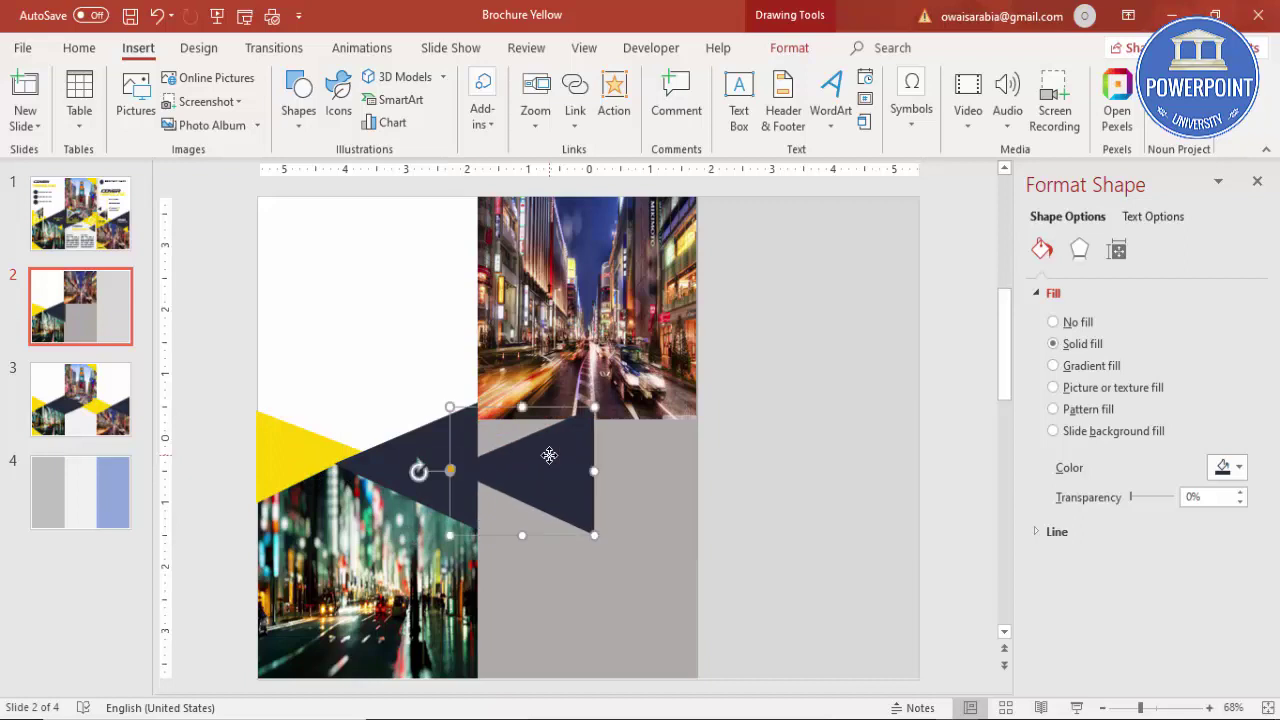
{"action": "left_click", "coordinate": [790, 52]}
{"action": "left_click", "coordinate": [1066, 128]}
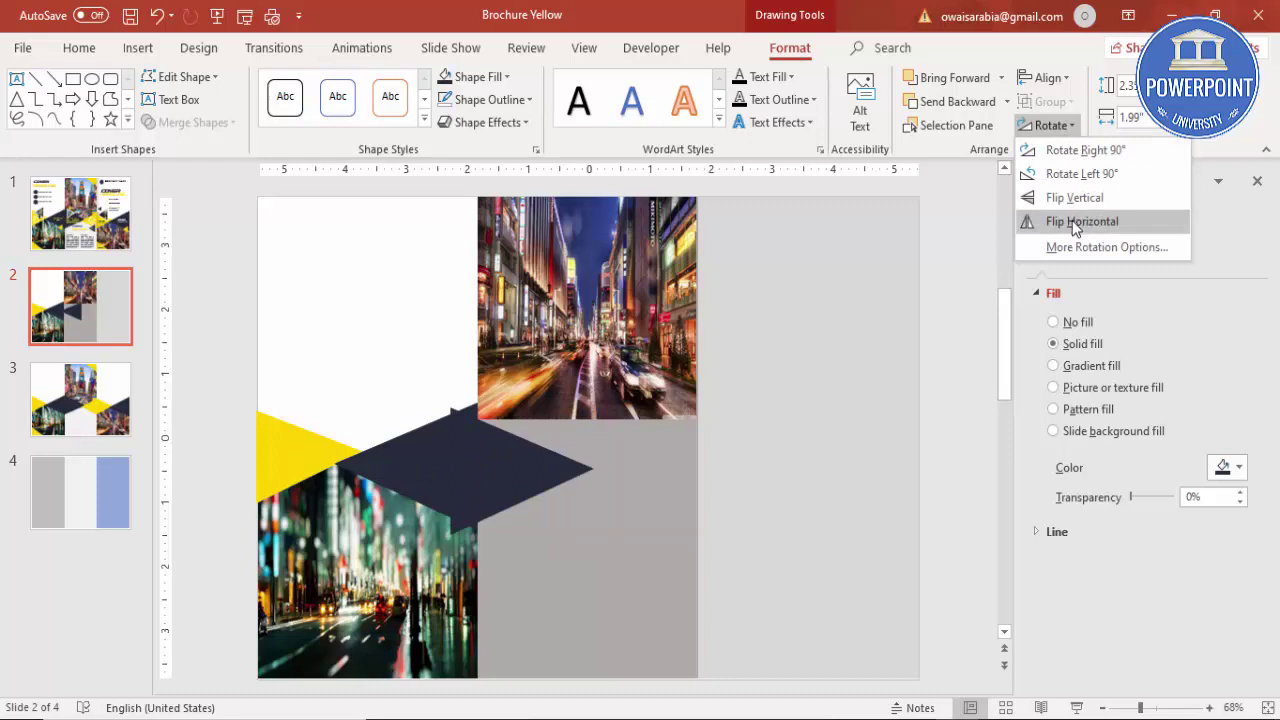
{"action": "left_click", "coordinate": [1075, 224]}
{"action": "left_click_drag", "start_coordinate": [513, 465], "coordinate": [496, 466]}
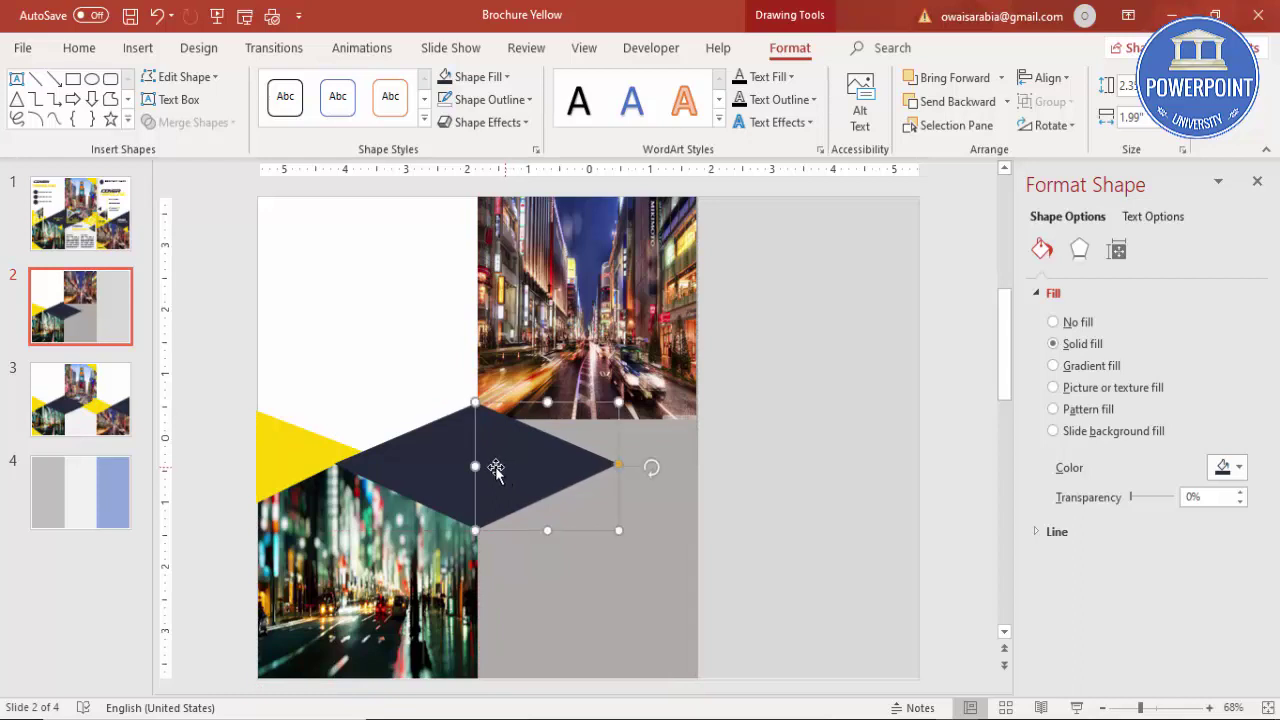
Step: Copy the yellow triangle, flip it horizontally, and place it at the middle panel's right edge
{"action": "left_click", "coordinate": [298, 453]}
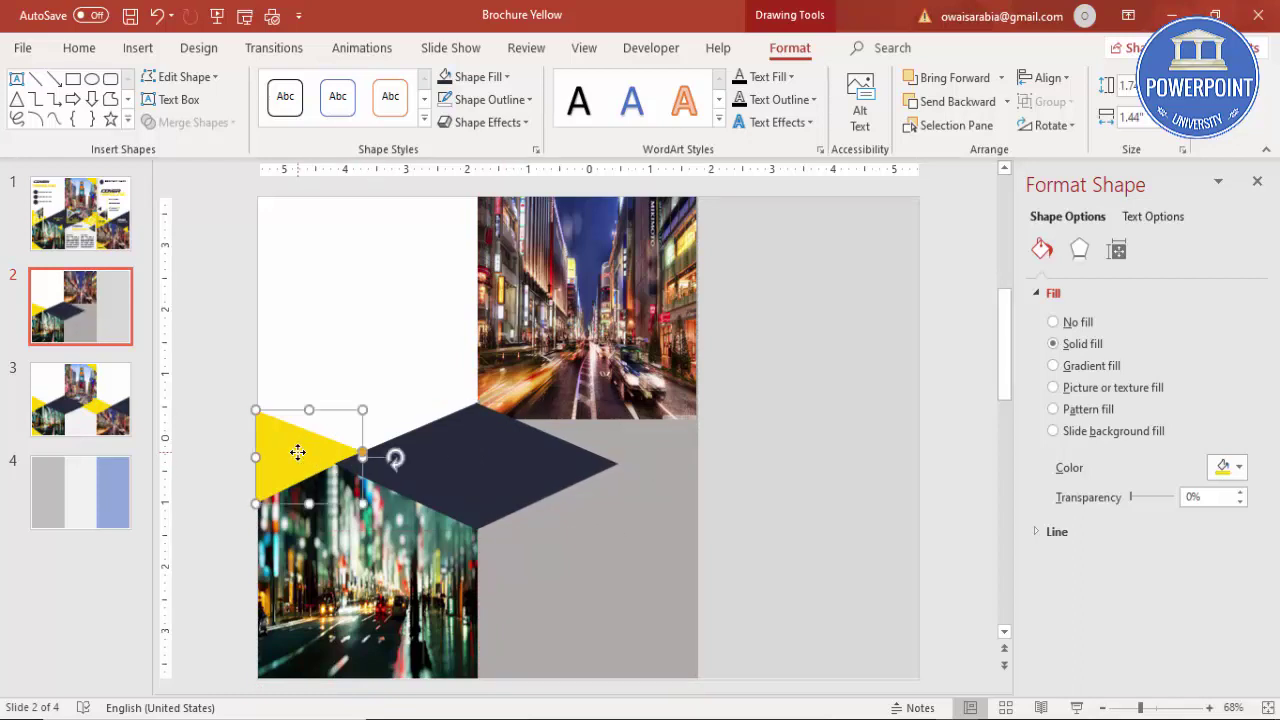
{"action": "left_click_drag", "start_coordinate": [298, 453], "coordinate": [570, 455]}
{"action": "left_click", "coordinate": [1050, 125]}
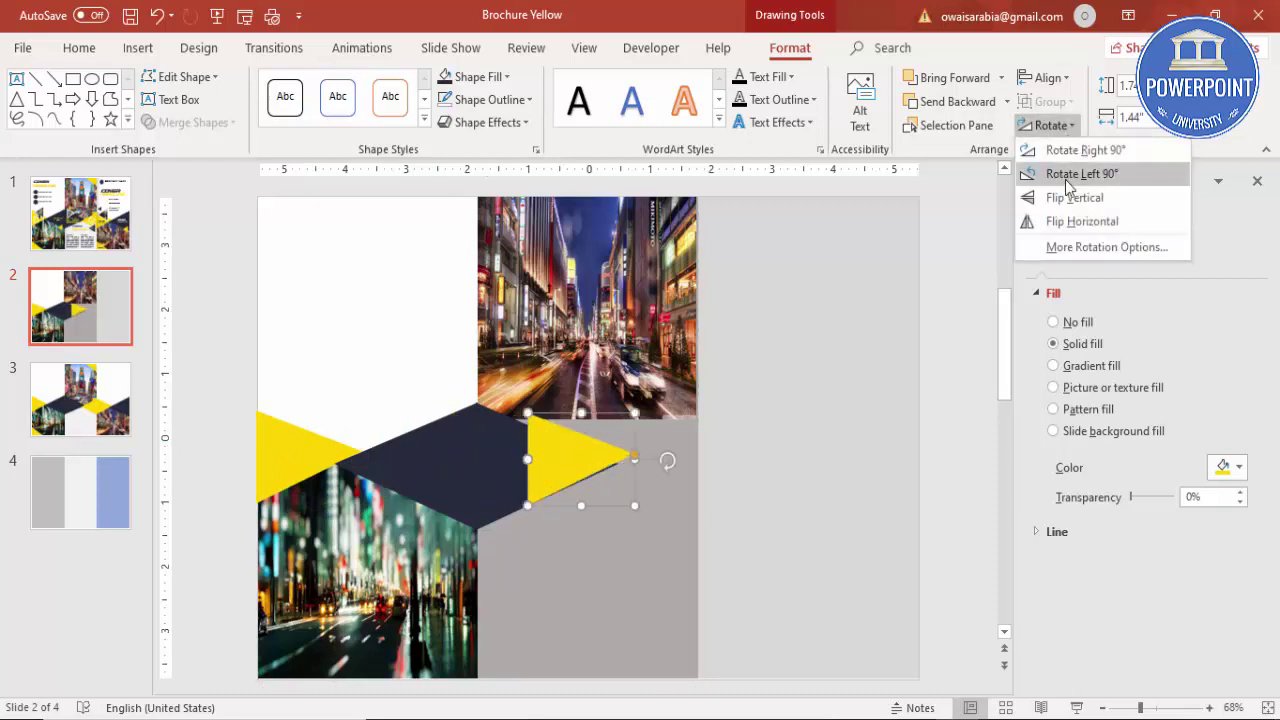
{"action": "left_click", "coordinate": [1067, 224]}
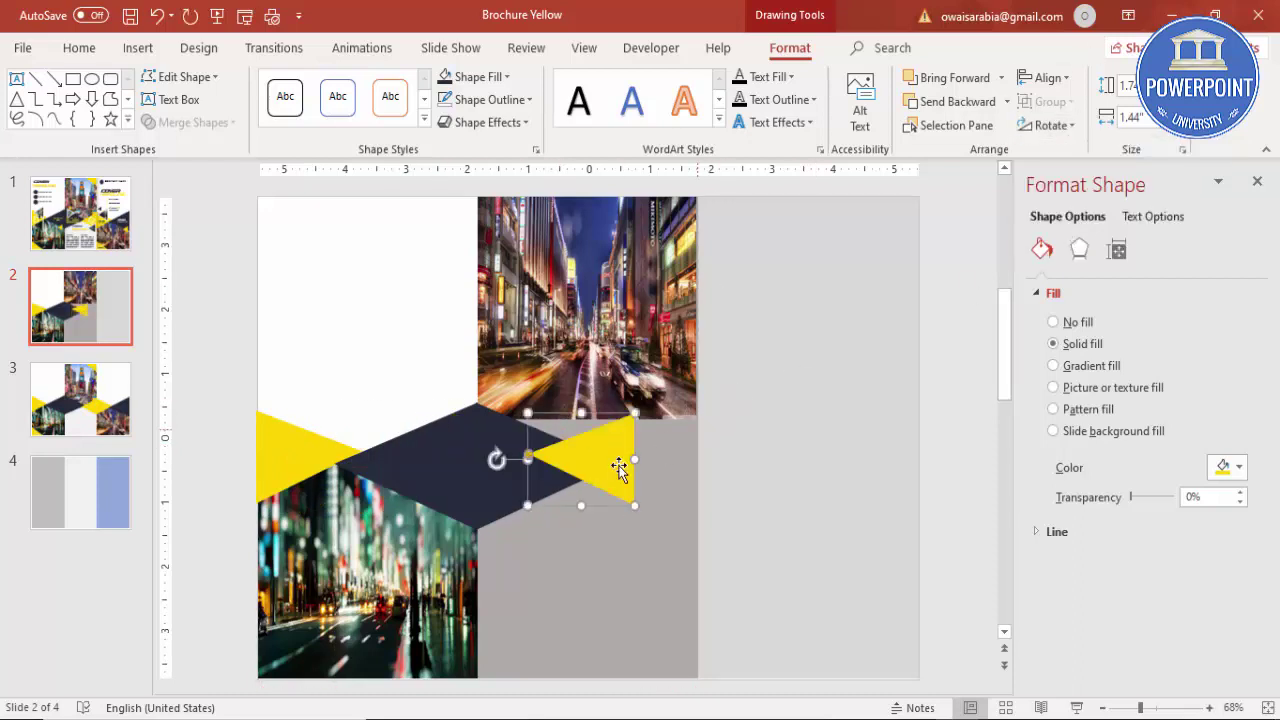
{"action": "left_click_drag", "start_coordinate": [611, 466], "coordinate": [665, 468]}
{"action": "key", "text": "Down"}
{"action": "key", "text": "Down"}
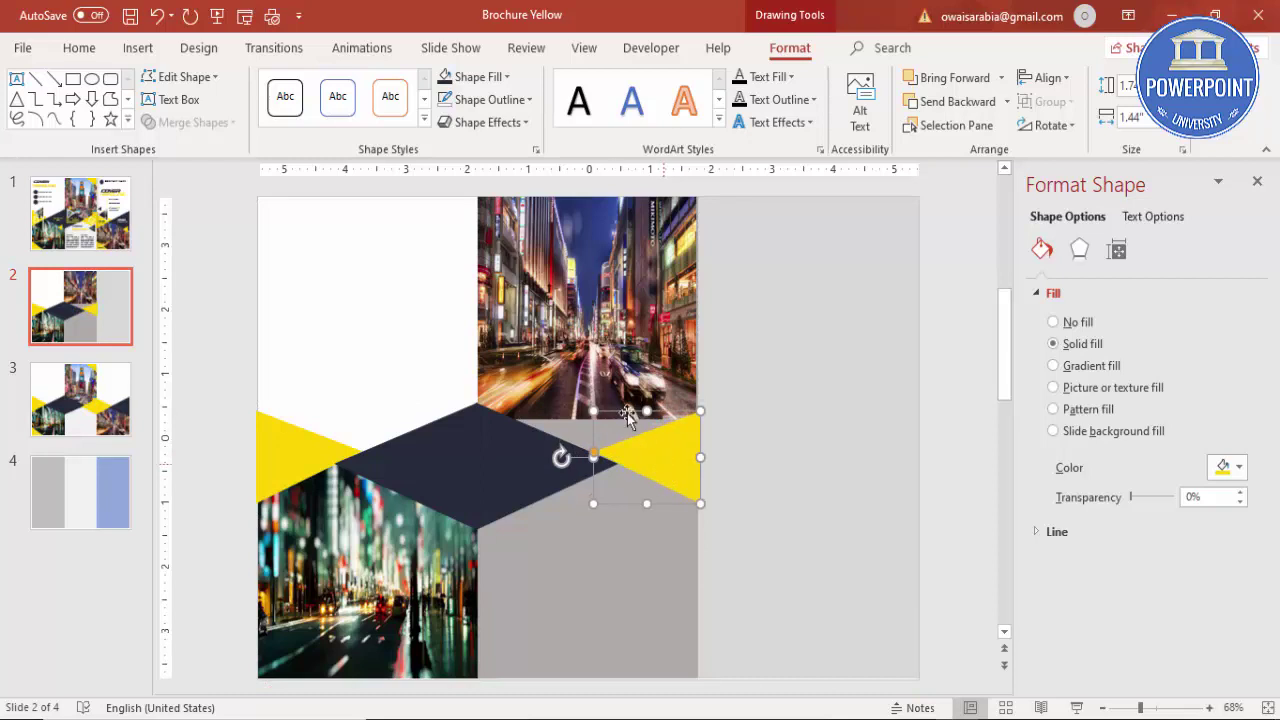
Step: Stretch the top street photo down to meet the diamond
{"action": "left_click", "coordinate": [591, 408]}
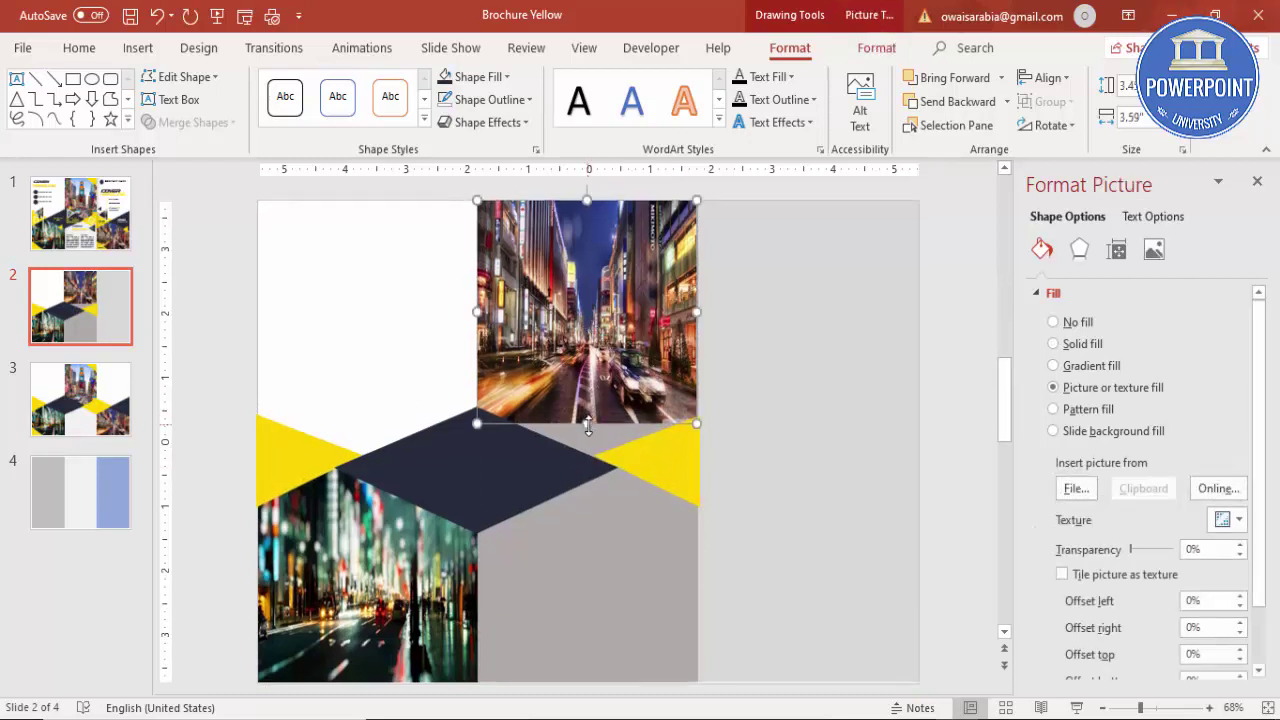
{"action": "left_click_drag", "start_coordinate": [587, 423], "coordinate": [592, 458]}
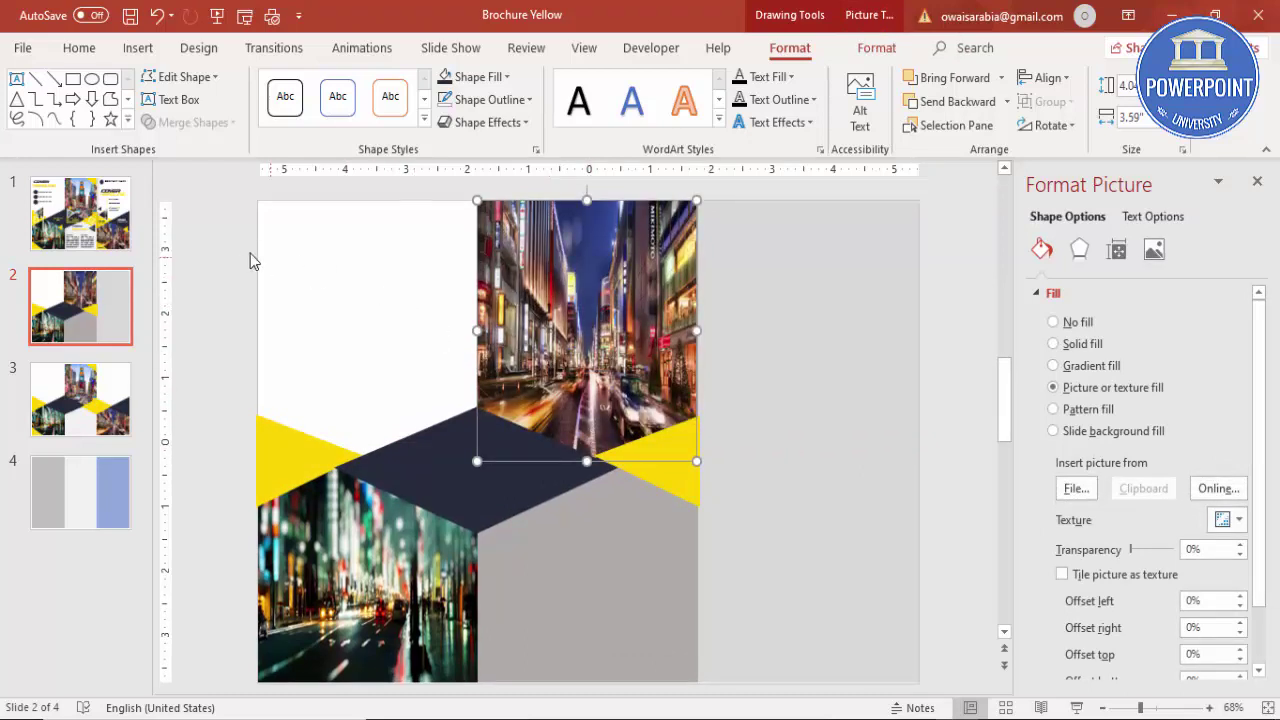
{"action": "left_click", "coordinate": [229, 249]}
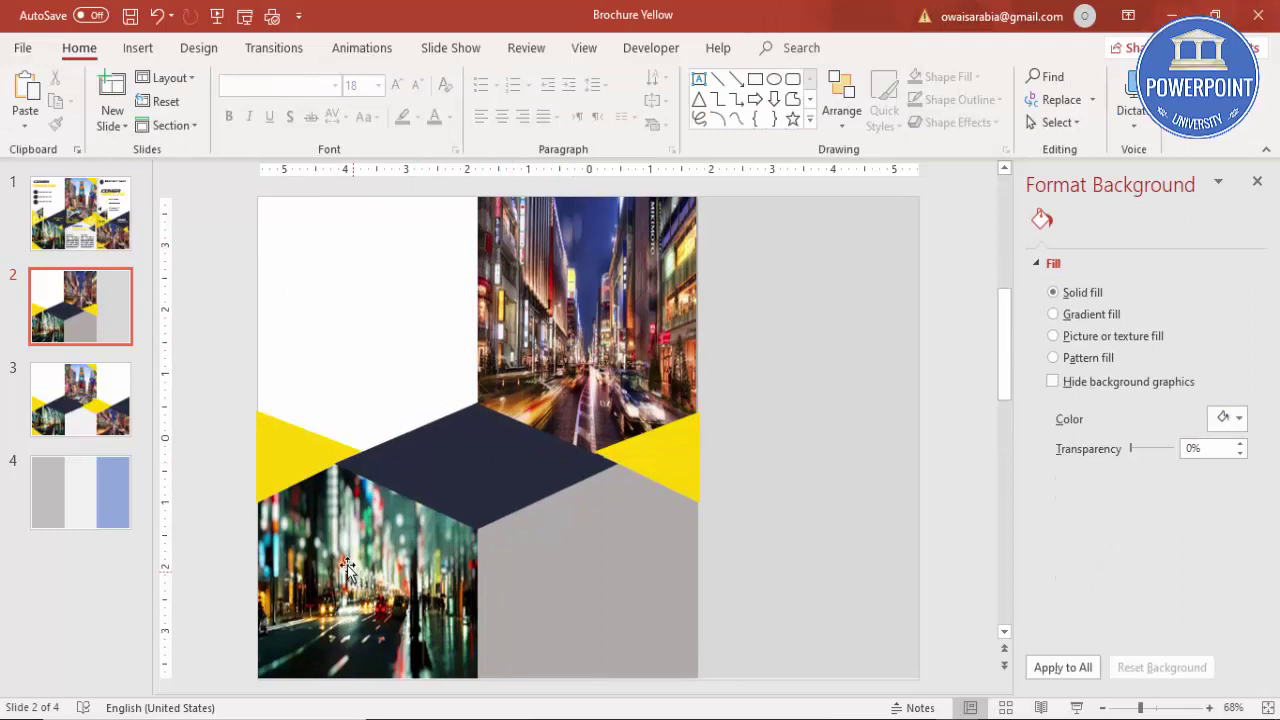
Step: Copy the navy triangle, yellow triangle and lower photo into the right panel
{"action": "left_click", "coordinate": [394, 458]}
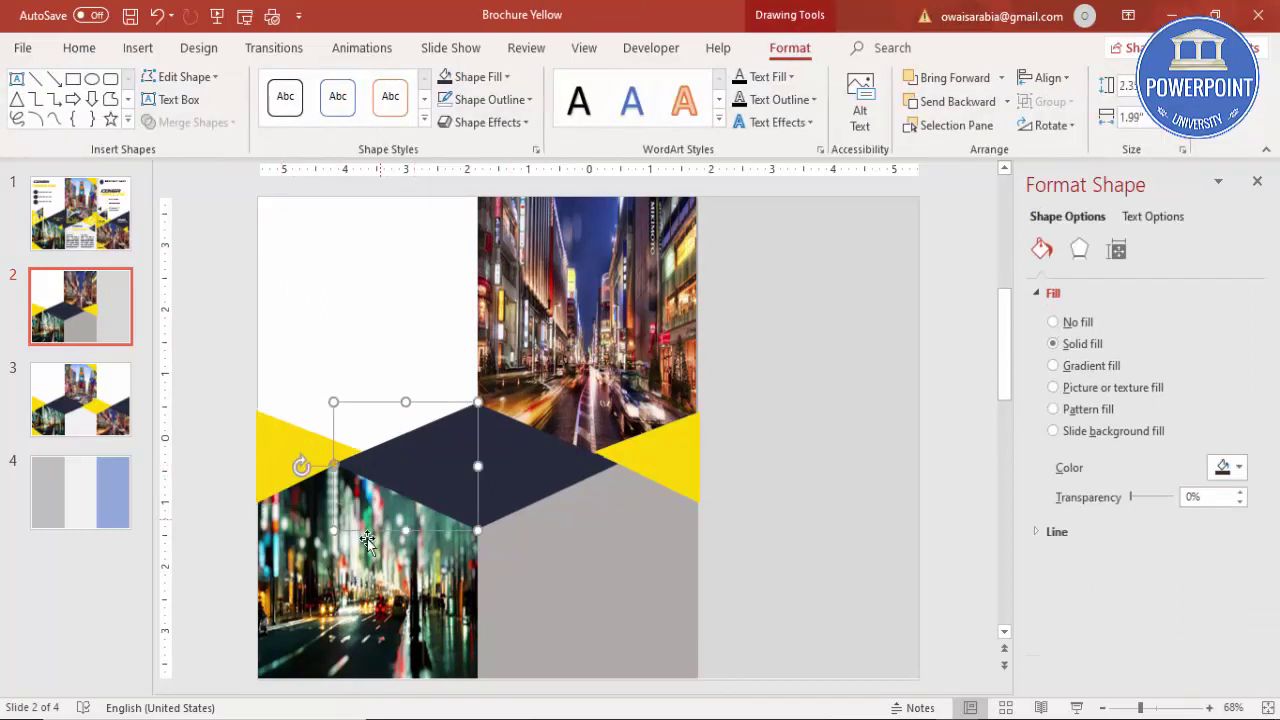
{"action": "left_click", "coordinate": [271, 470], "text": "shift"}
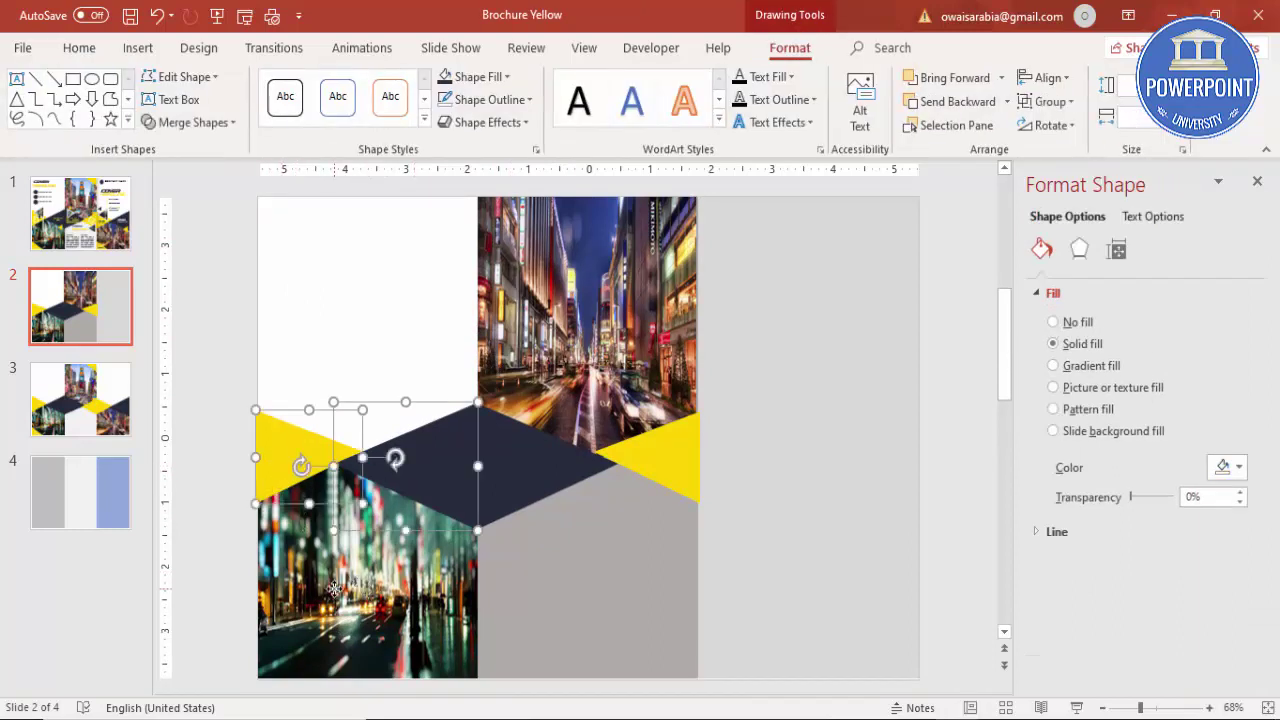
{"action": "left_click", "coordinate": [333, 590], "text": "shift"}
{"action": "left_click_drag", "start_coordinate": [333, 590], "coordinate": [842, 589]}
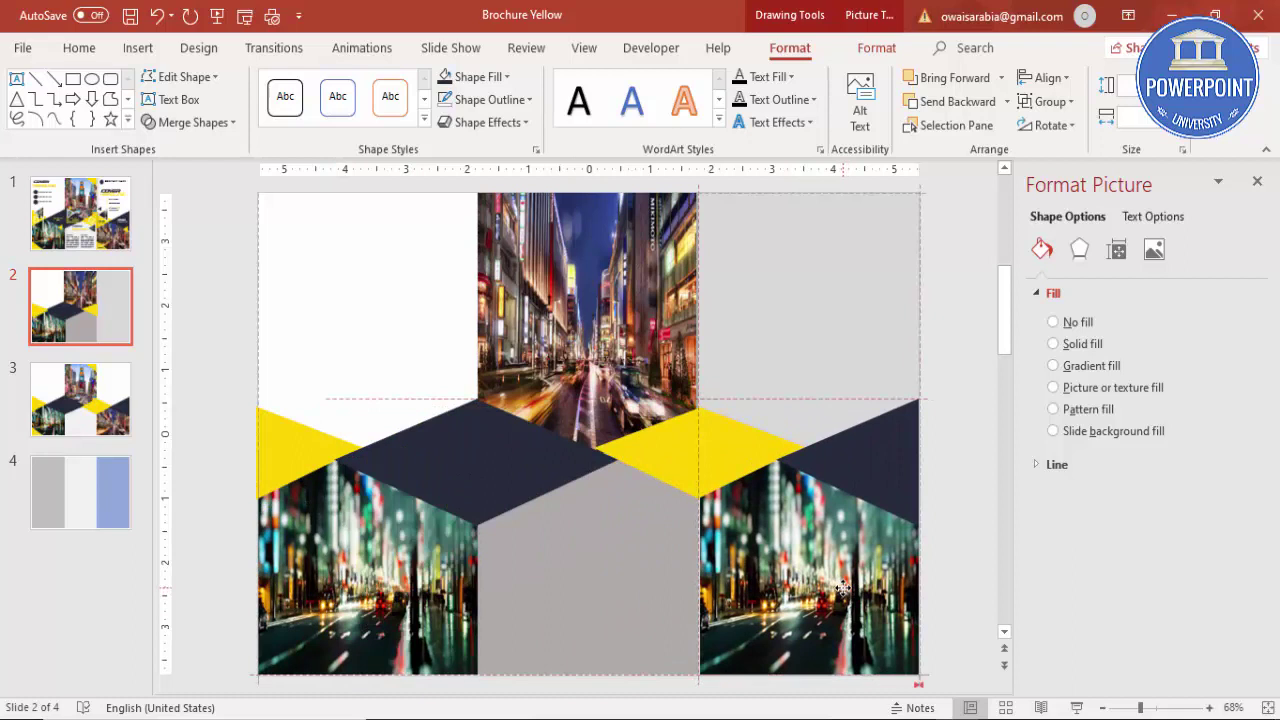
{"action": "left_click_drag", "start_coordinate": [842, 589], "coordinate": [843, 589]}
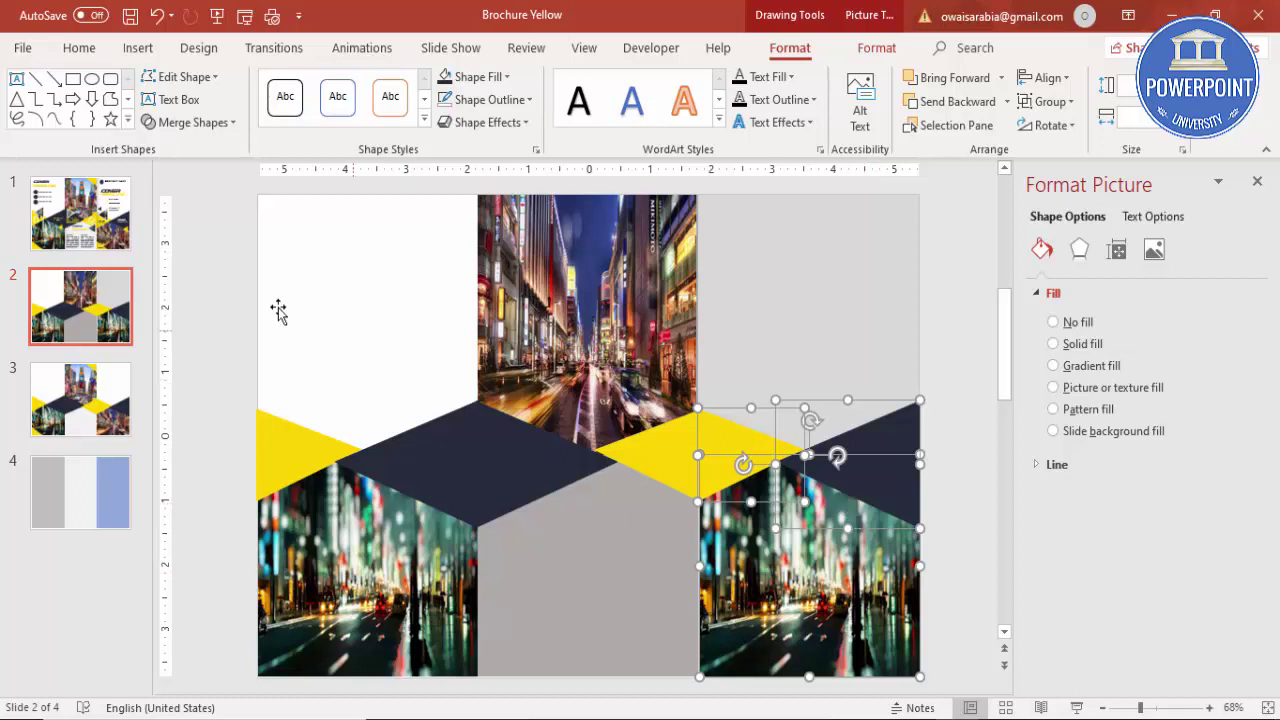
{"action": "left_click", "coordinate": [241, 298]}
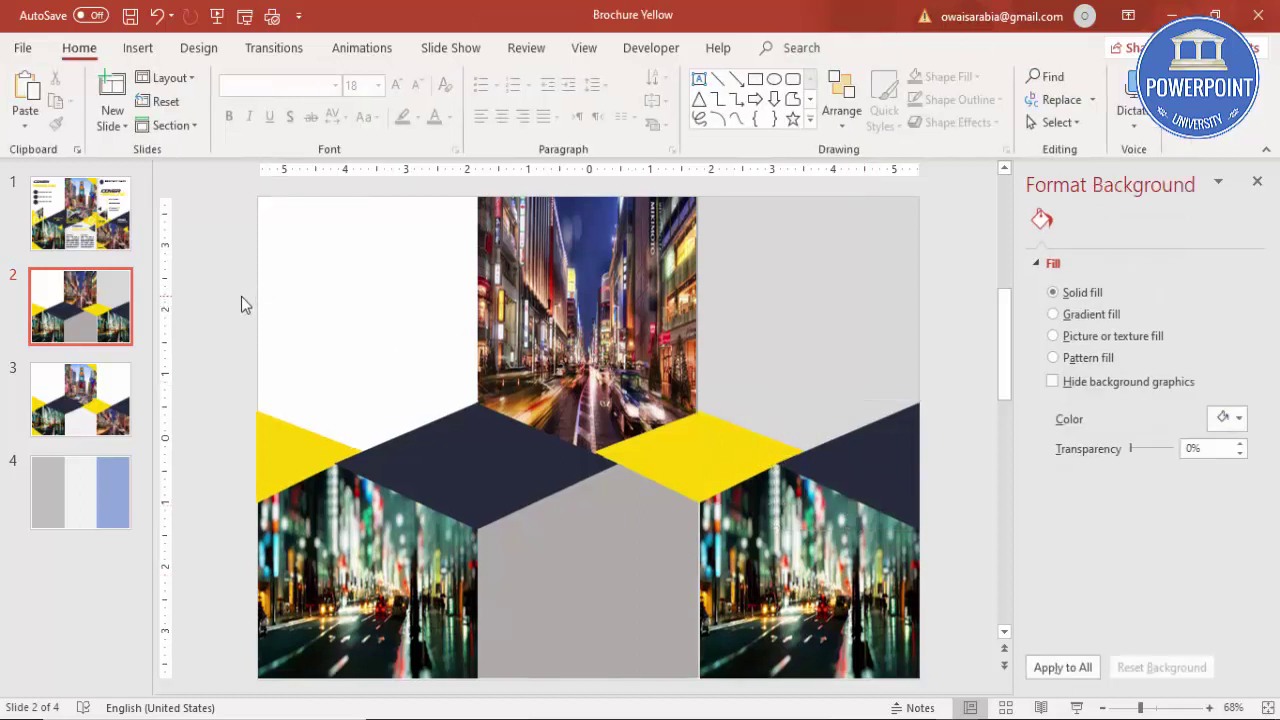
Step: Refill the lower-right photo with street4.jpg
{"action": "left_click", "coordinate": [800, 536]}
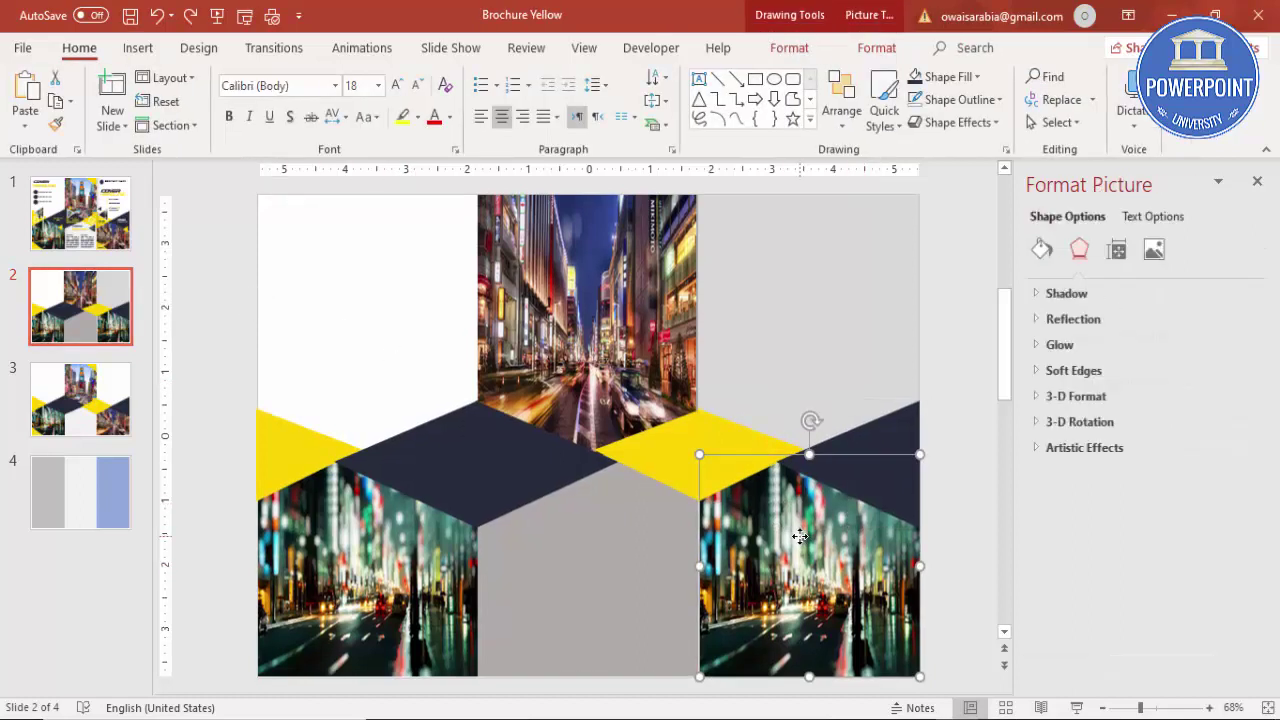
{"action": "left_click", "coordinate": [1042, 250]}
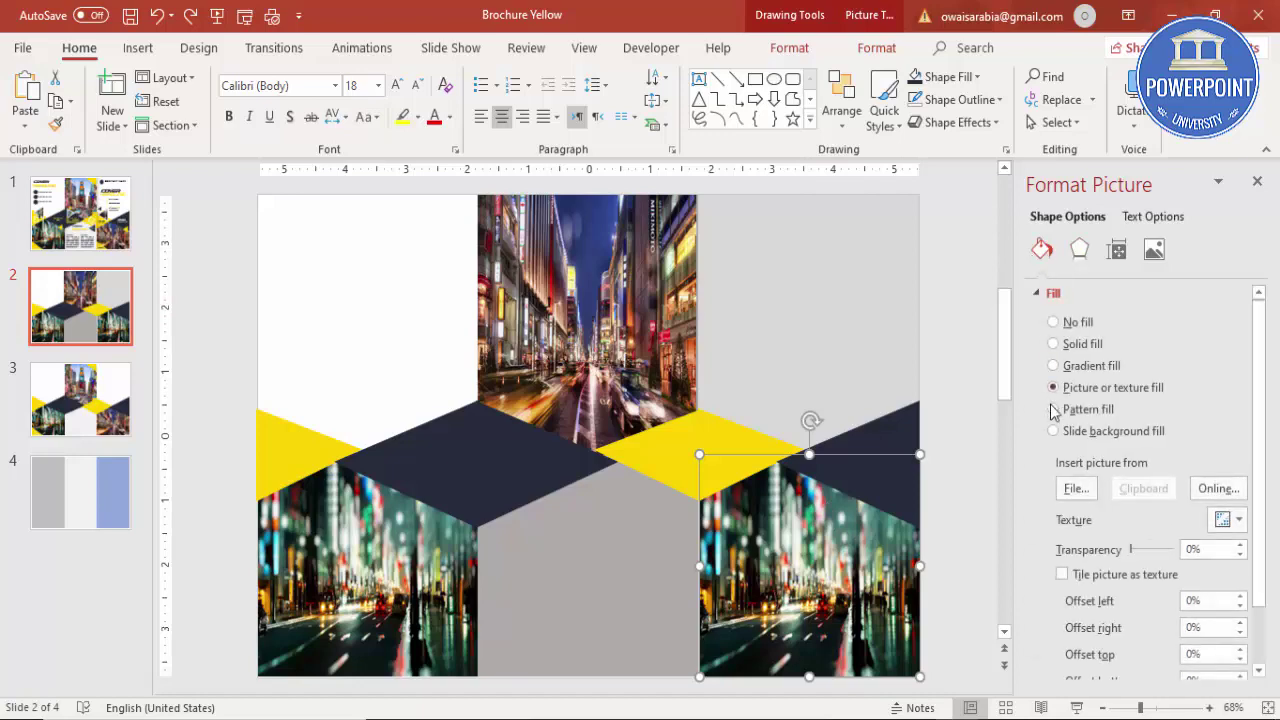
{"action": "left_click", "coordinate": [1062, 492]}
{"action": "type", "text": "stree"}
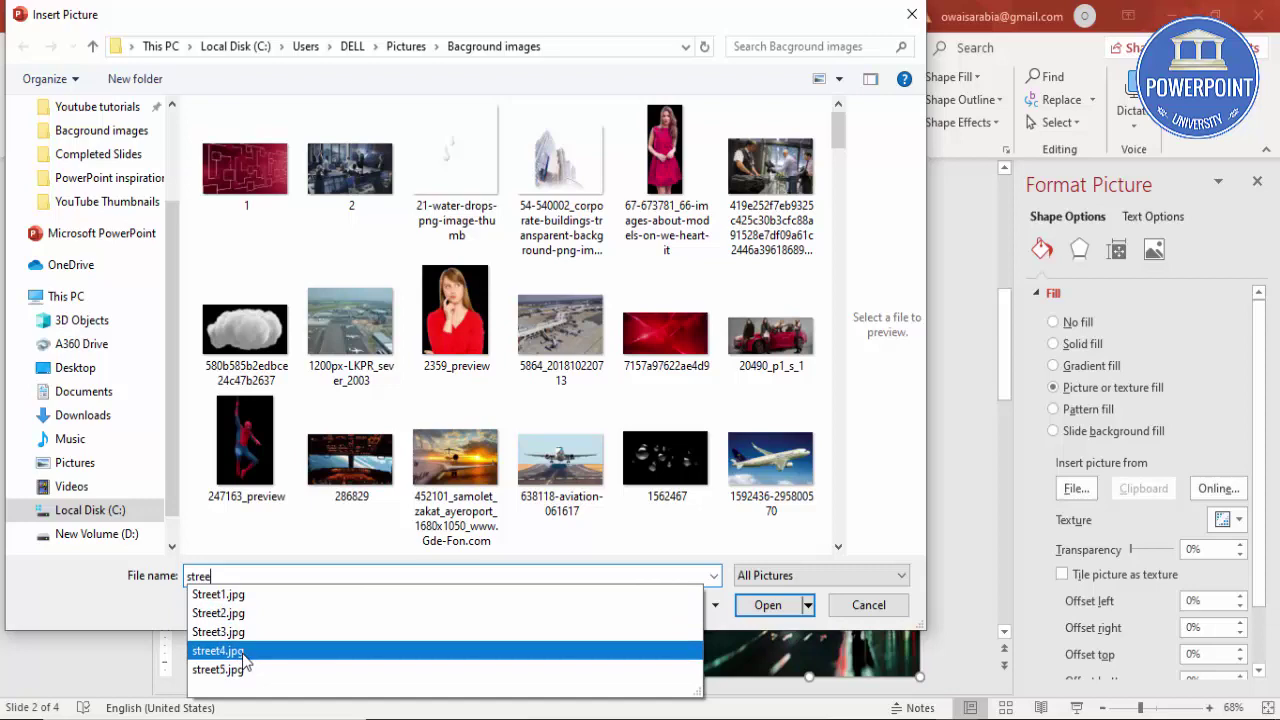
{"action": "left_click", "coordinate": [243, 657]}
{"action": "left_click", "coordinate": [768, 605]}
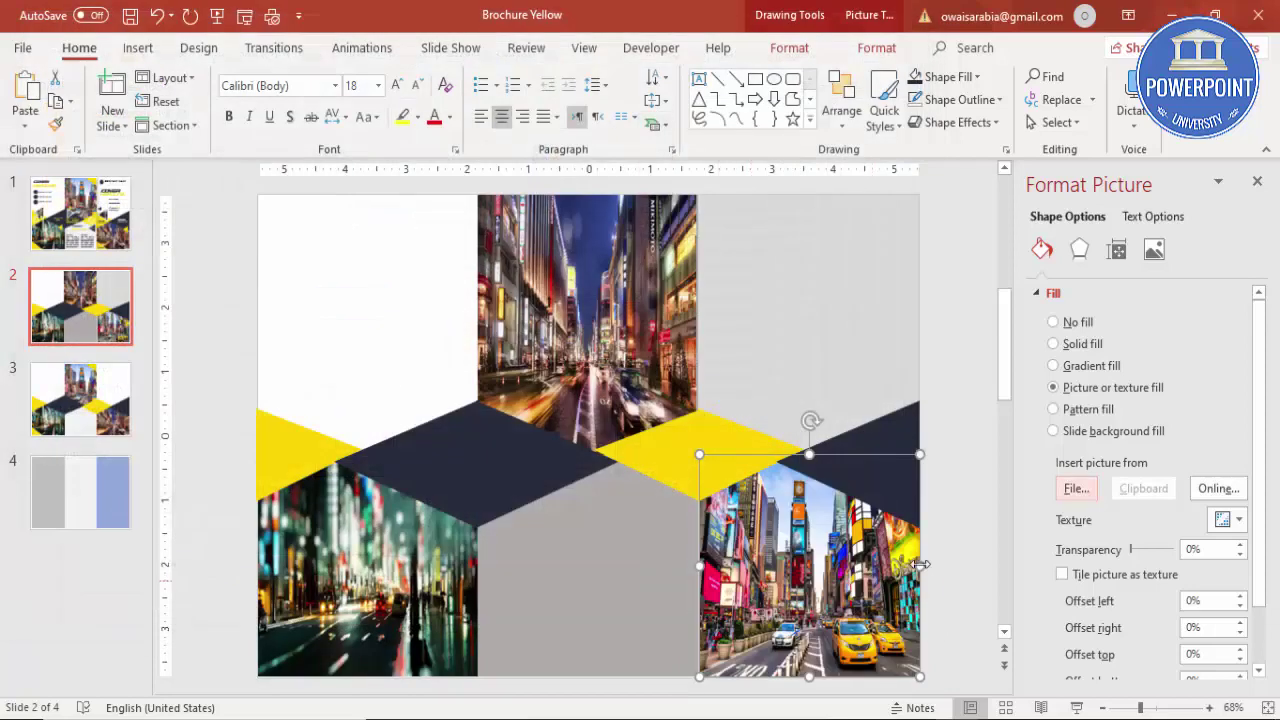
{"action": "left_click", "coordinate": [608, 262]}
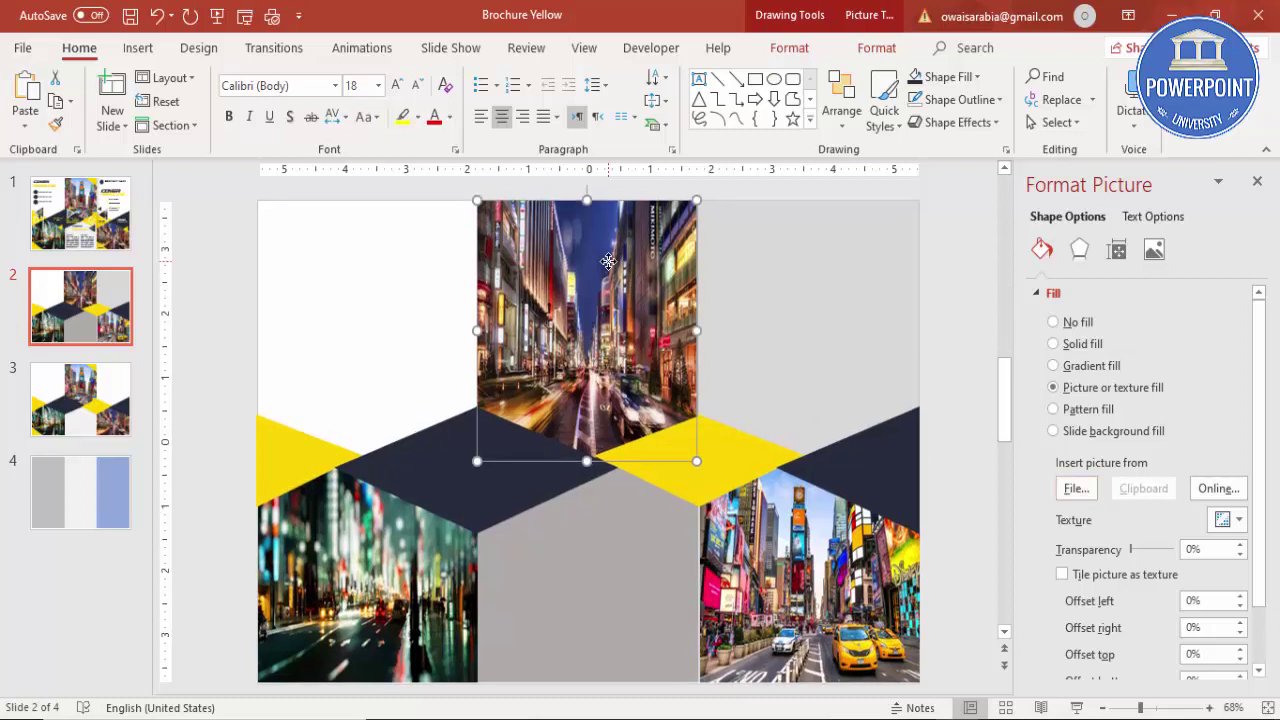
{"action": "left_click", "coordinate": [937, 465]}
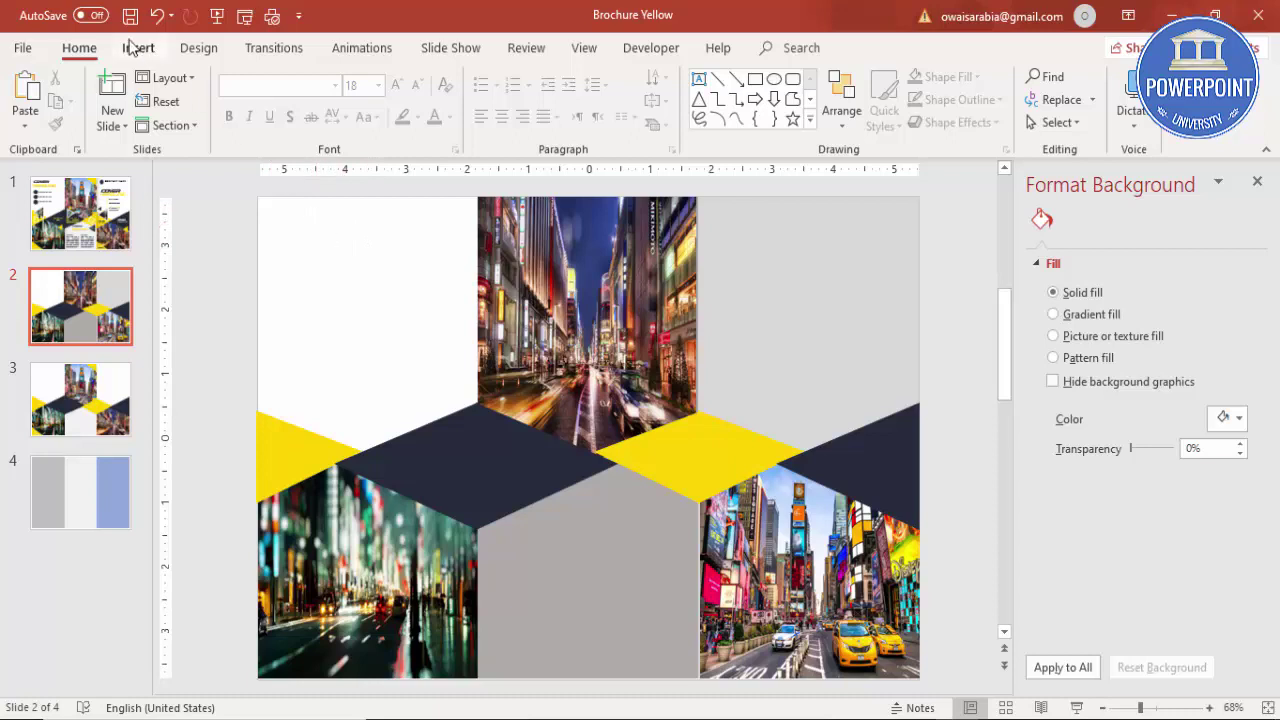
Step: Duplicate the left yellow triangle and make the copy narrower
{"action": "left_click", "coordinate": [282, 439]}
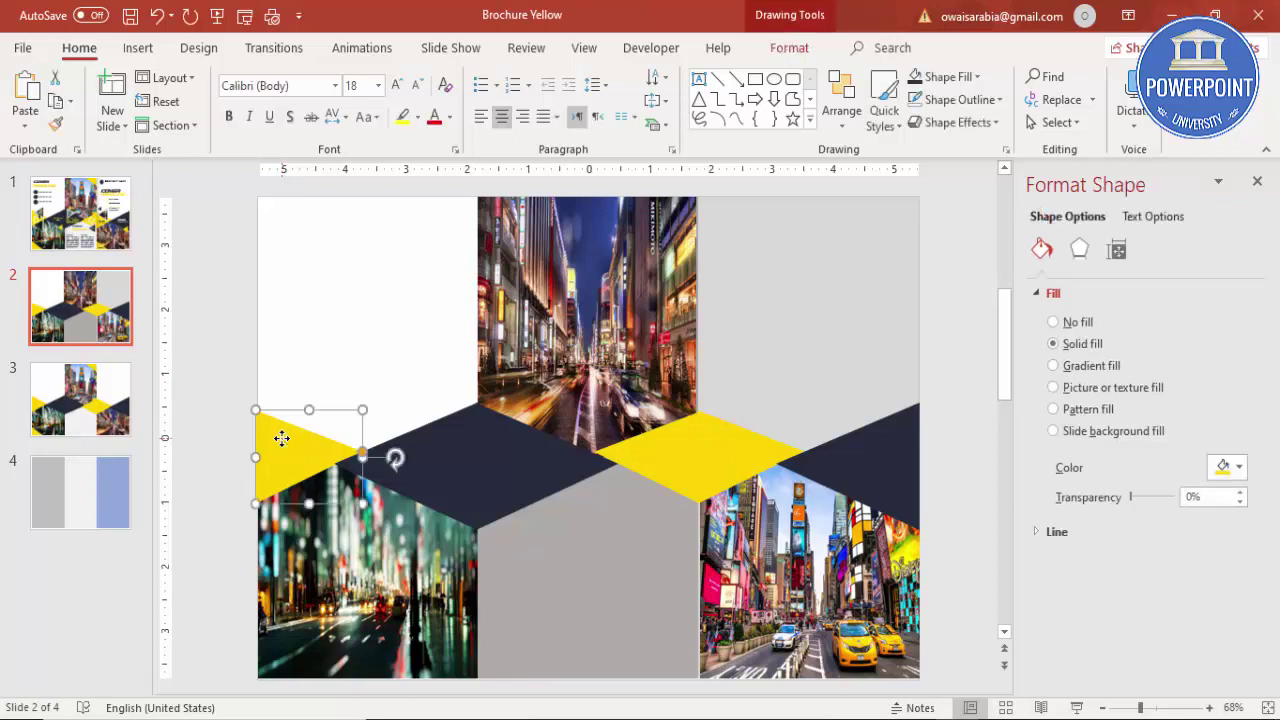
{"action": "key", "text": "ctrl+d"}
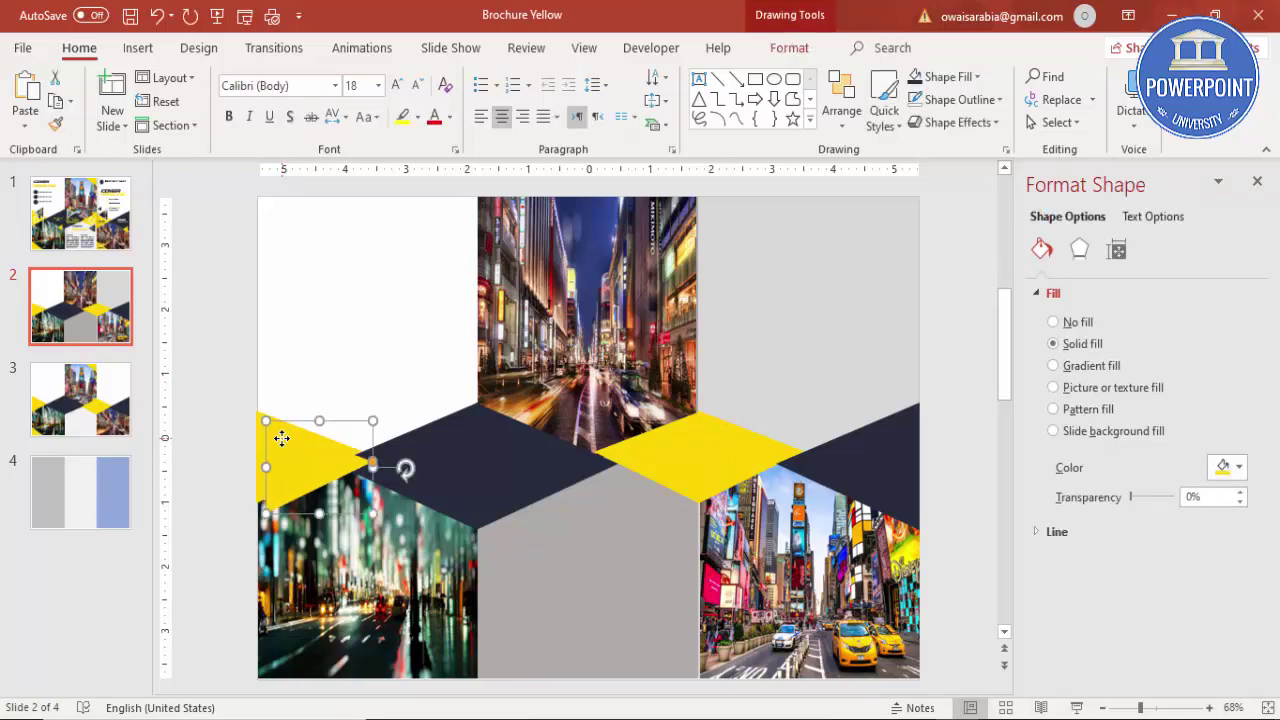
{"action": "left_click_drag", "start_coordinate": [282, 440], "coordinate": [322, 339]}
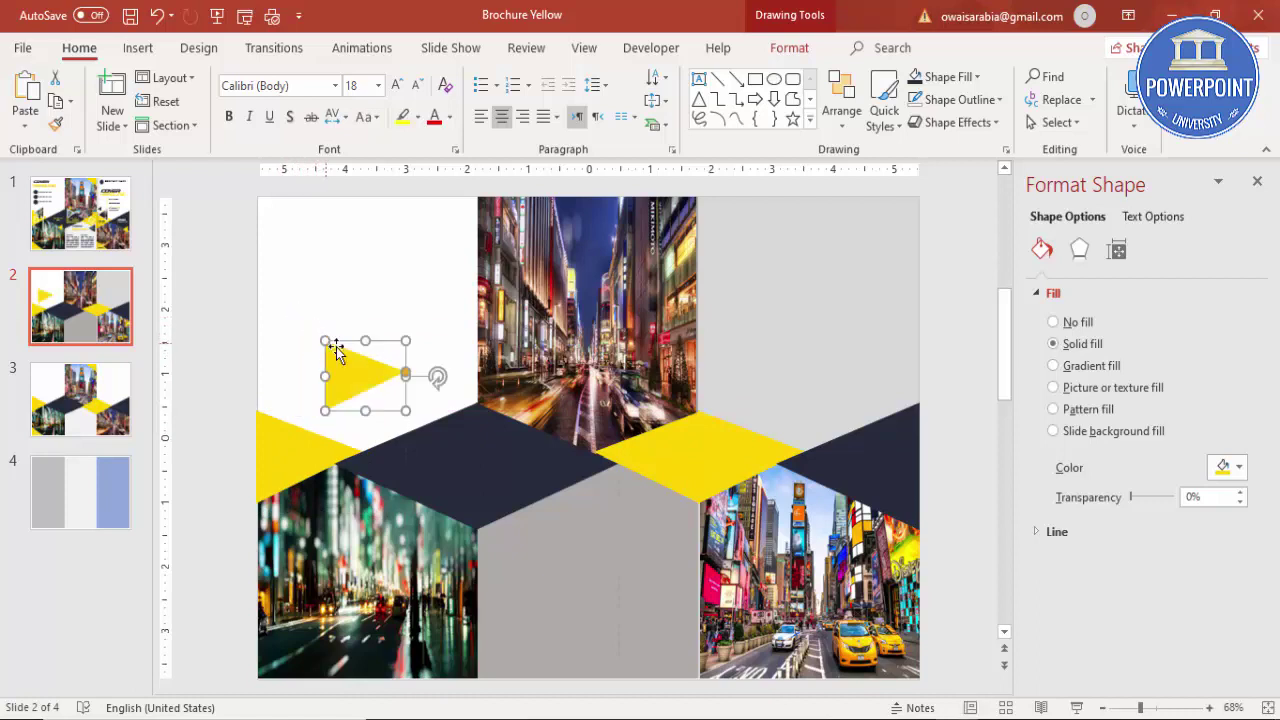
{"action": "left_click_drag", "start_coordinate": [405, 374], "coordinate": [387, 376]}
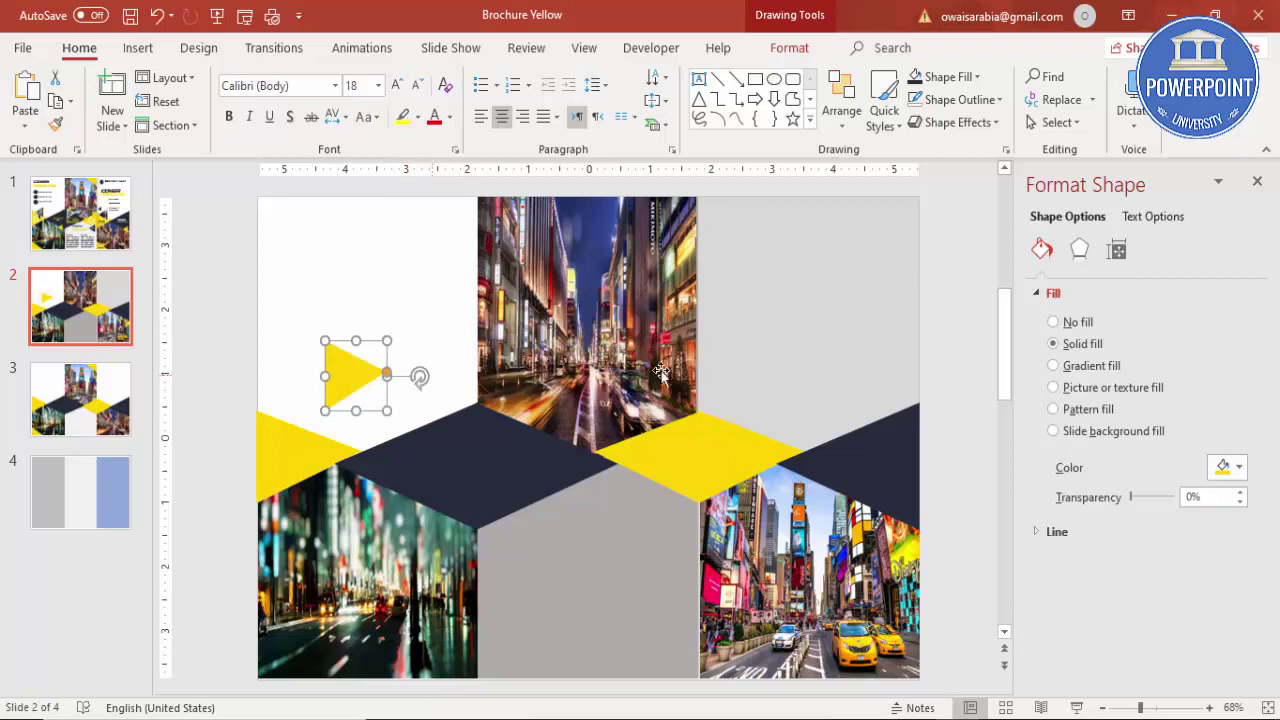
Step: Fill the triangle copy with the 286829 image, not rotating with the shape
{"action": "left_click", "coordinate": [1054, 388]}
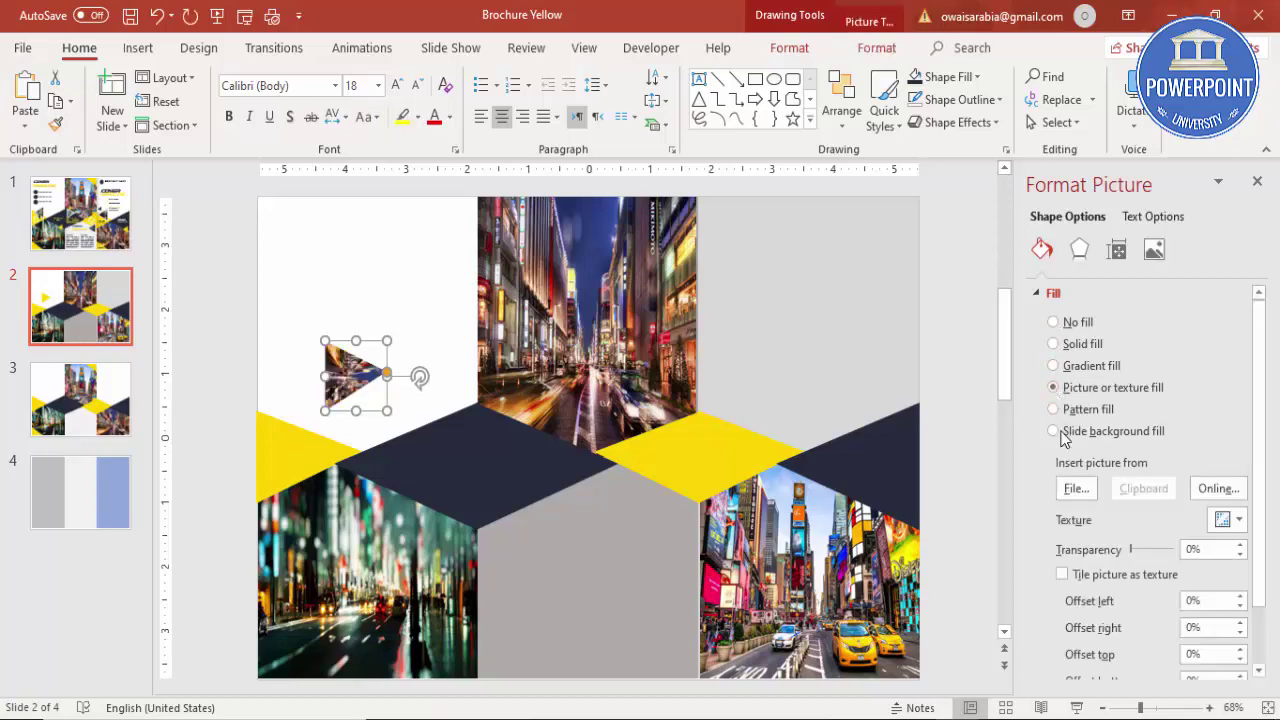
{"action": "left_click", "coordinate": [1068, 487]}
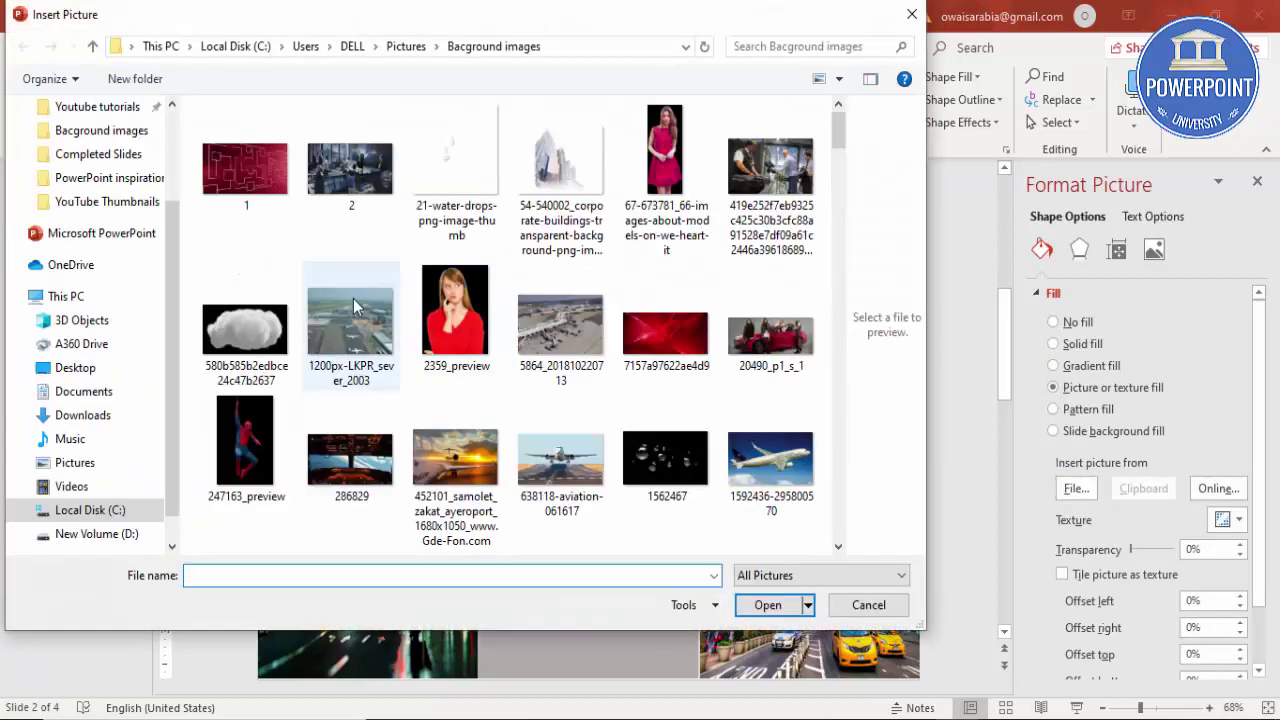
{"action": "left_click", "coordinate": [376, 467]}
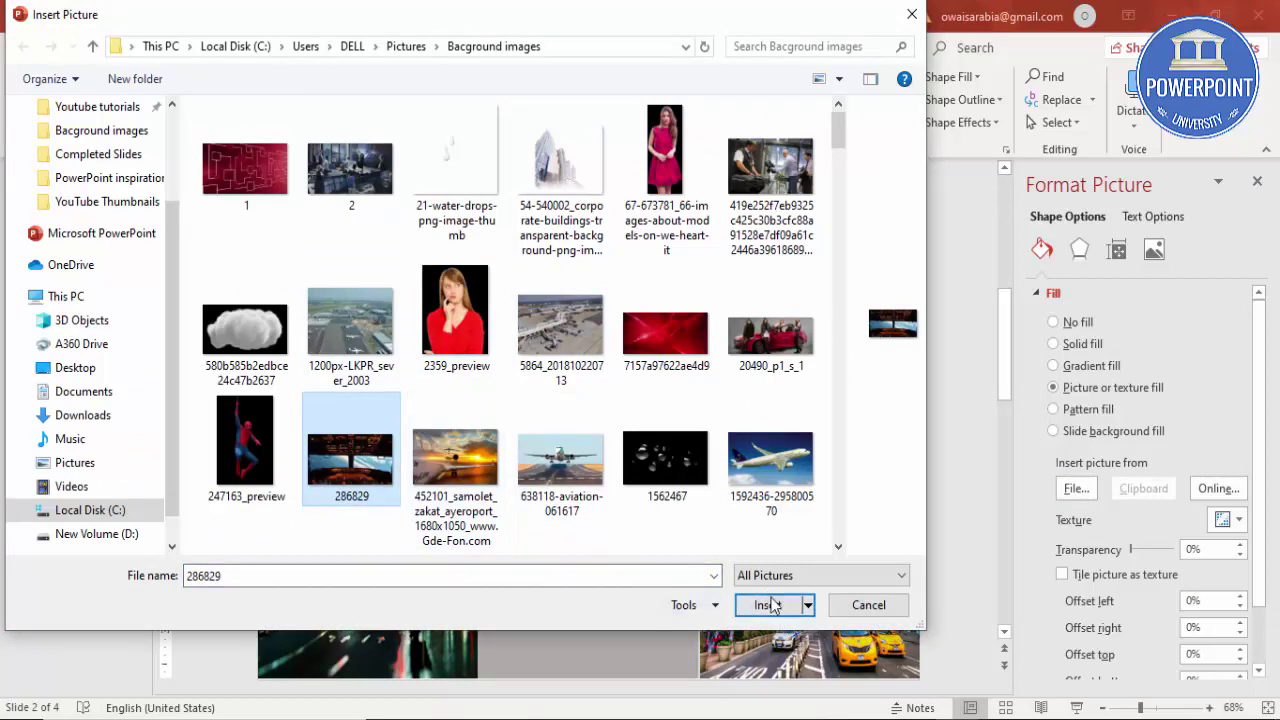
{"action": "left_click", "coordinate": [765, 605]}
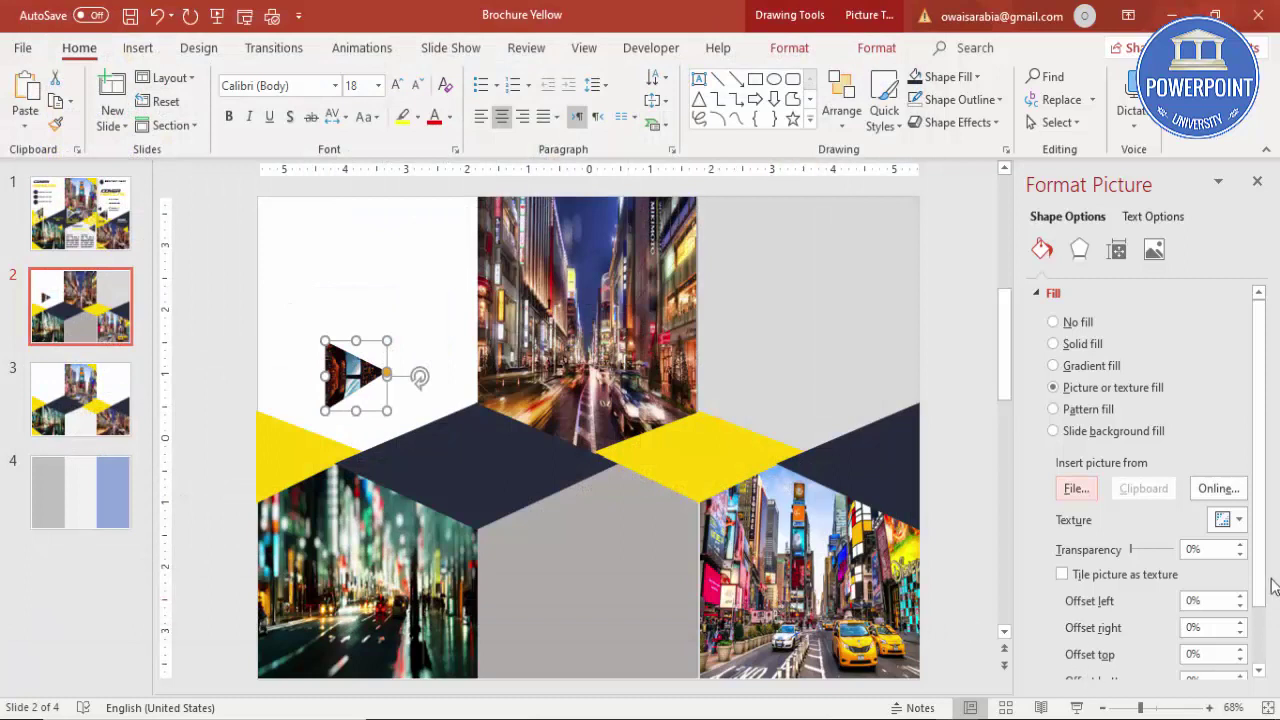
{"action": "scroll", "coordinate": [1273, 587], "scroll_direction": "down", "scroll_amount": 3}
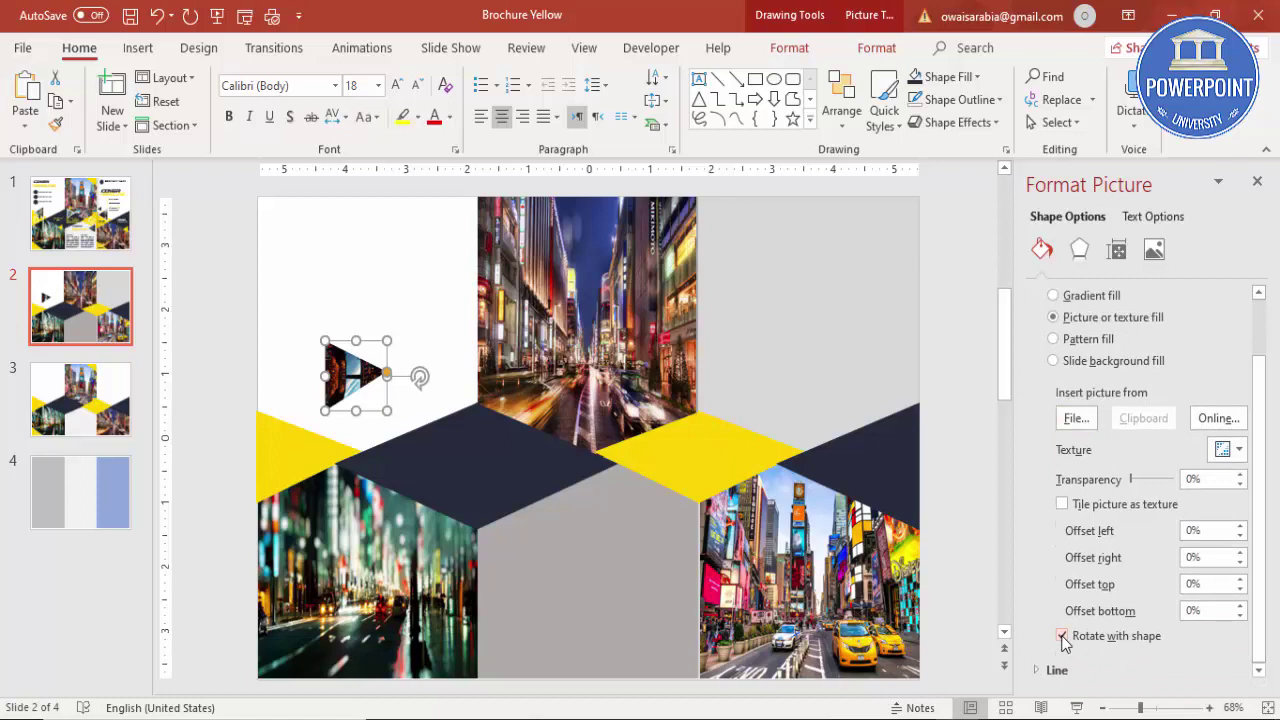
{"action": "left_click", "coordinate": [1062, 636]}
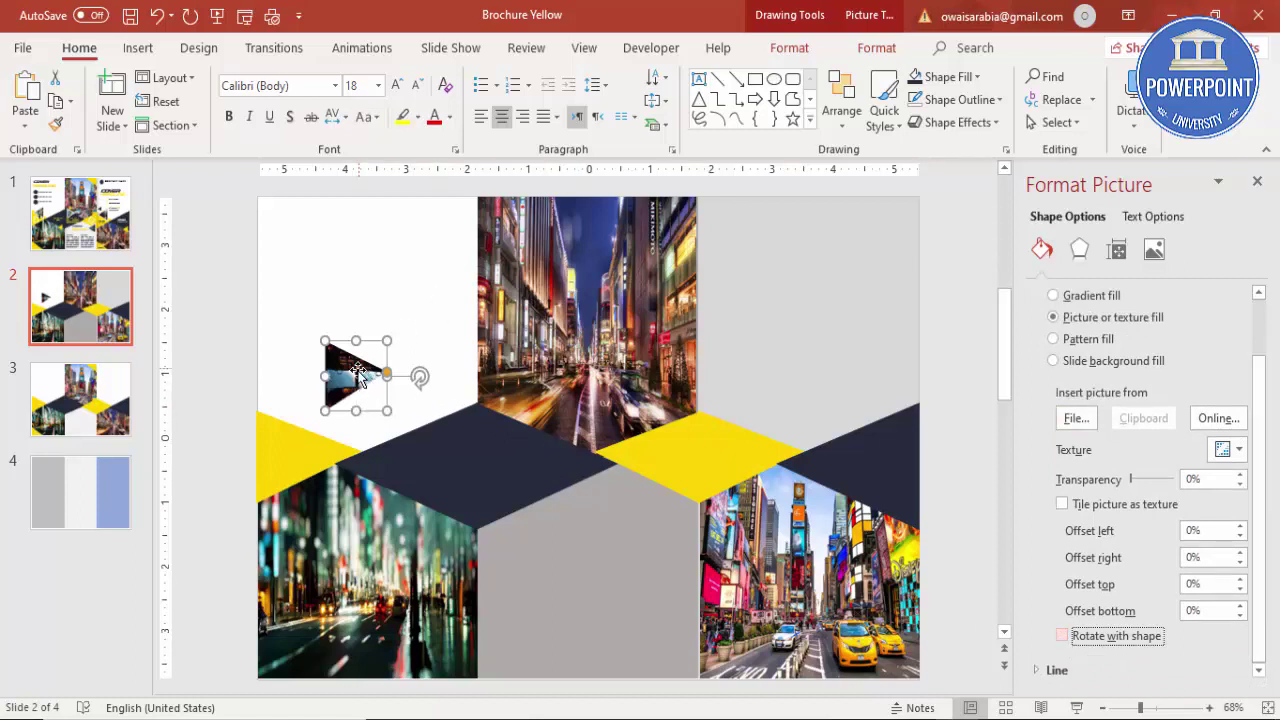
Step: Move the photo triangle onto the yellow band and flip it horizontally
{"action": "left_click_drag", "start_coordinate": [356, 375], "coordinate": [320, 428]}
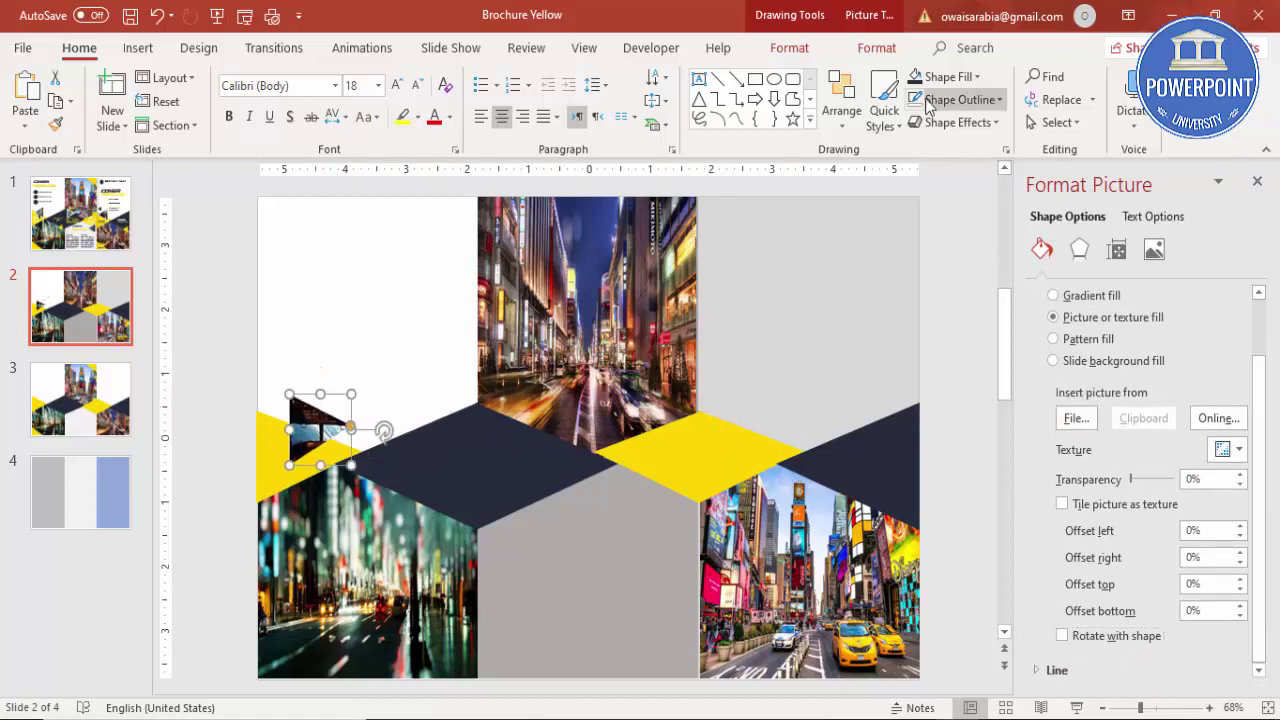
{"action": "left_click", "coordinate": [876, 48]}
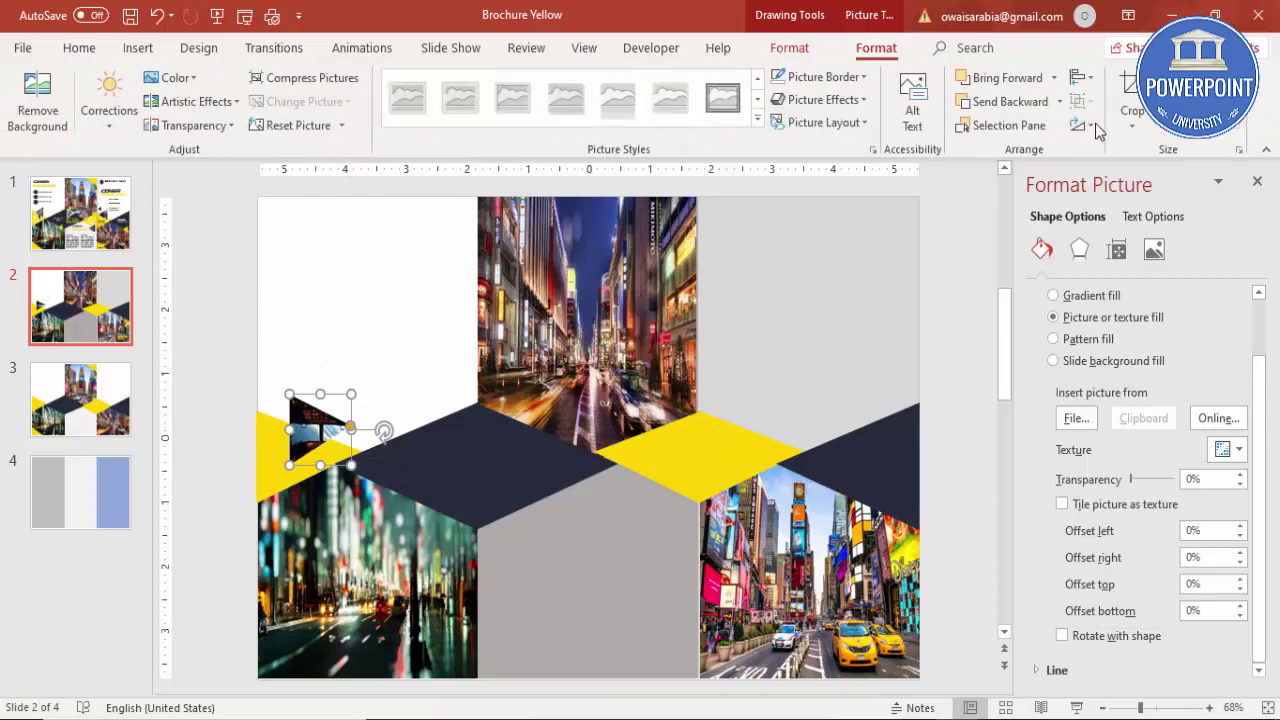
{"action": "left_click", "coordinate": [1080, 125]}
{"action": "left_click", "coordinate": [1130, 221]}
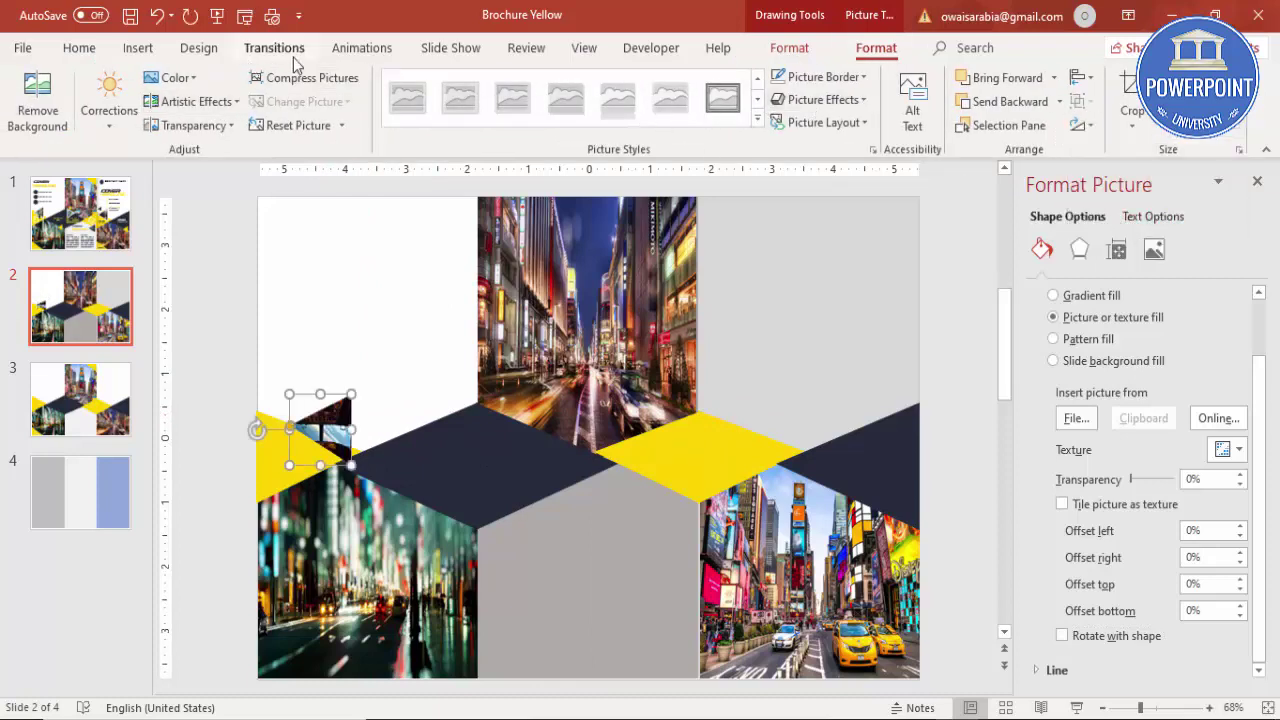
Step: Give the photo triangle a white outline and nudge it into place
{"action": "left_click", "coordinate": [772, 48]}
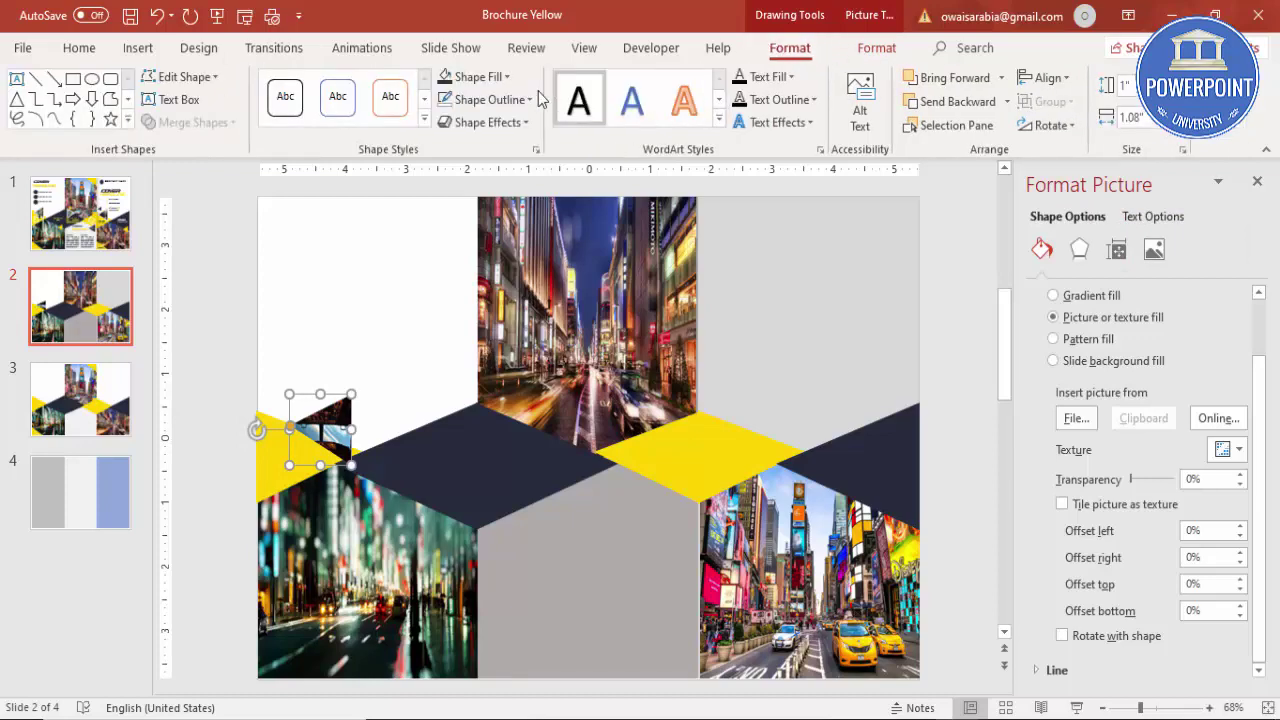
{"action": "left_click", "coordinate": [488, 99]}
{"action": "left_click", "coordinate": [443, 145]}
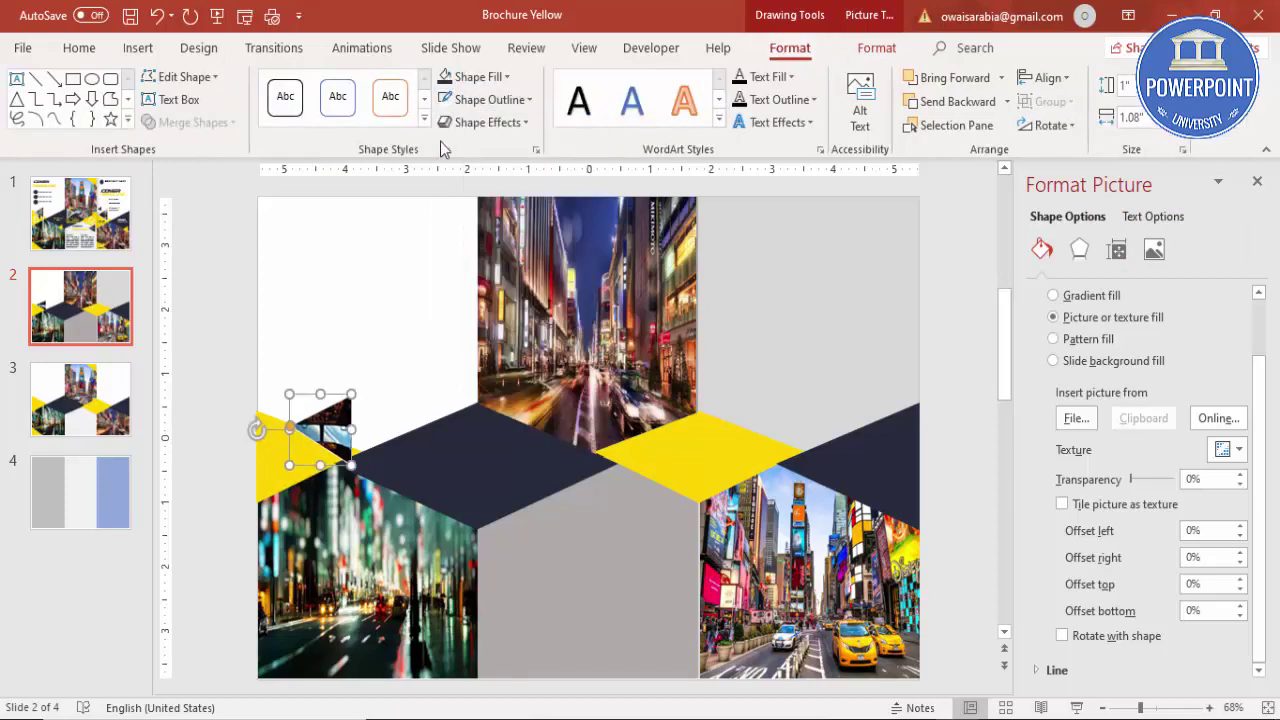
{"action": "left_click", "coordinate": [488, 99]}
{"action": "mouse_move", "coordinate": [555, 388]}
{"action": "left_click_drag", "start_coordinate": [316, 425], "coordinate": [305, 432]}
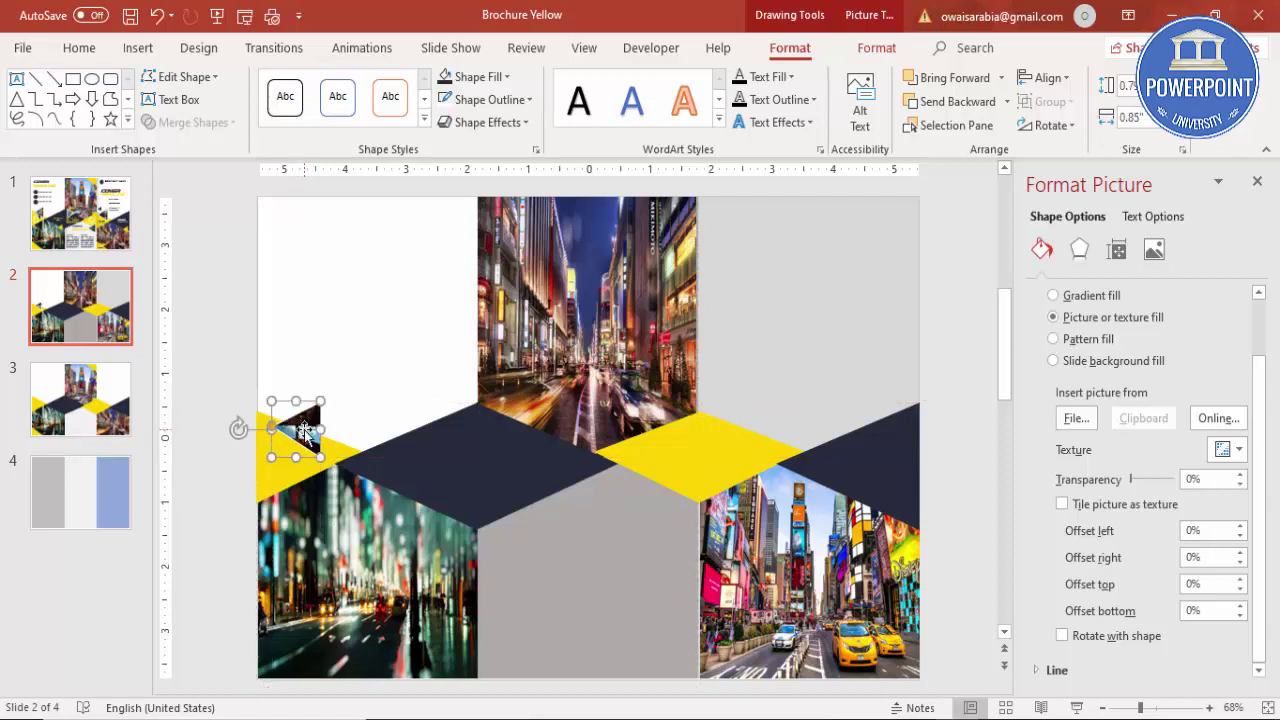
{"action": "left_click", "coordinate": [283, 482]}
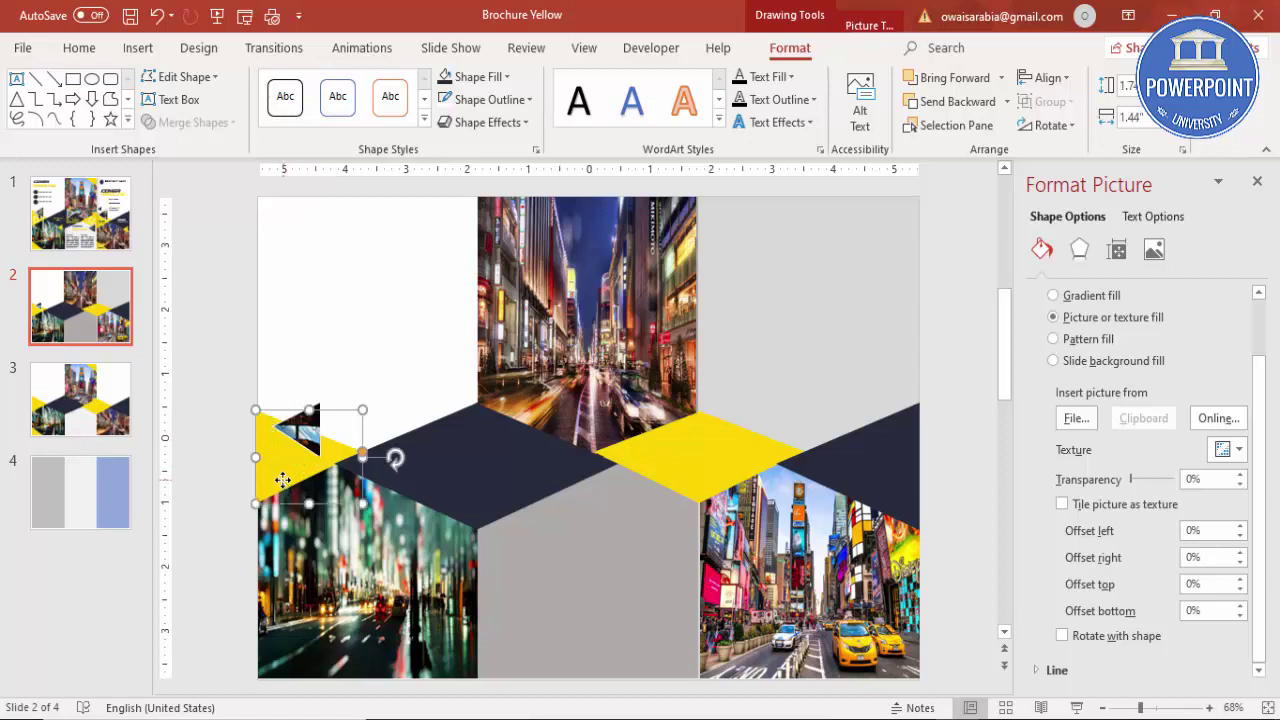
Step: Copy the navy shape, flip it to point right, and place it above the photo triangle
{"action": "left_click", "coordinate": [459, 434]}
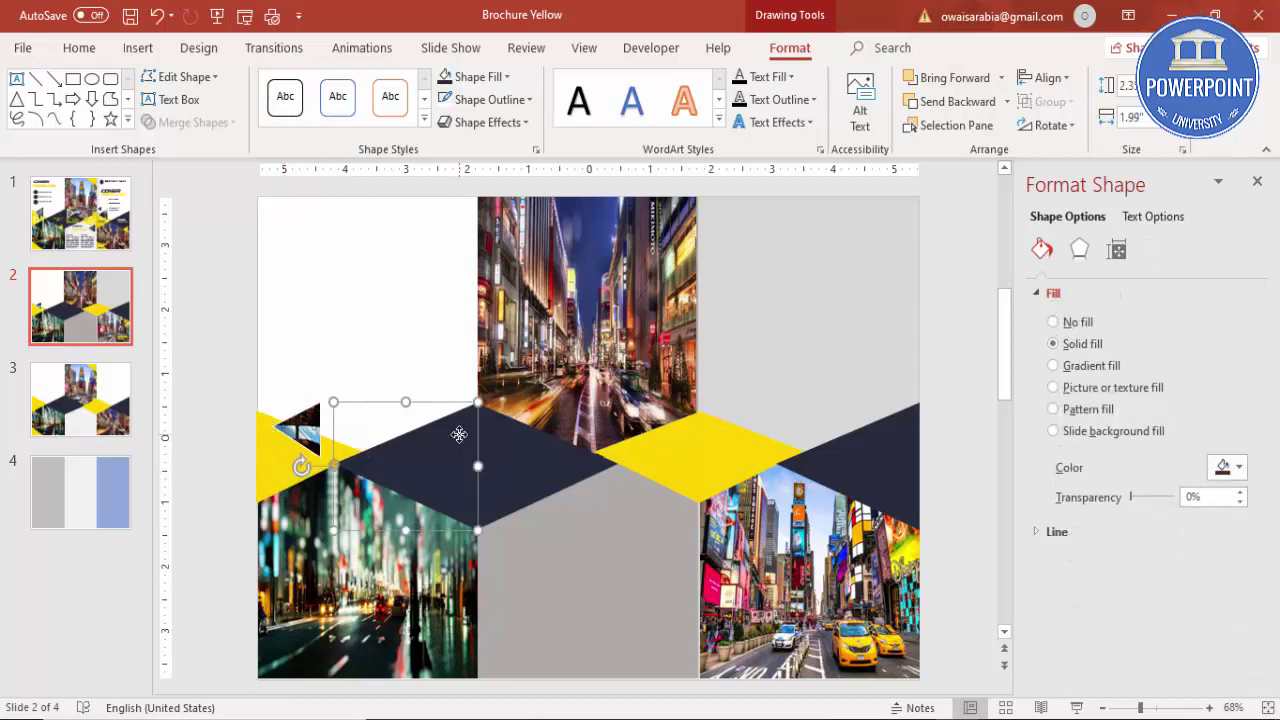
{"action": "left_click_drag", "start_coordinate": [455, 445], "coordinate": [425, 335]}
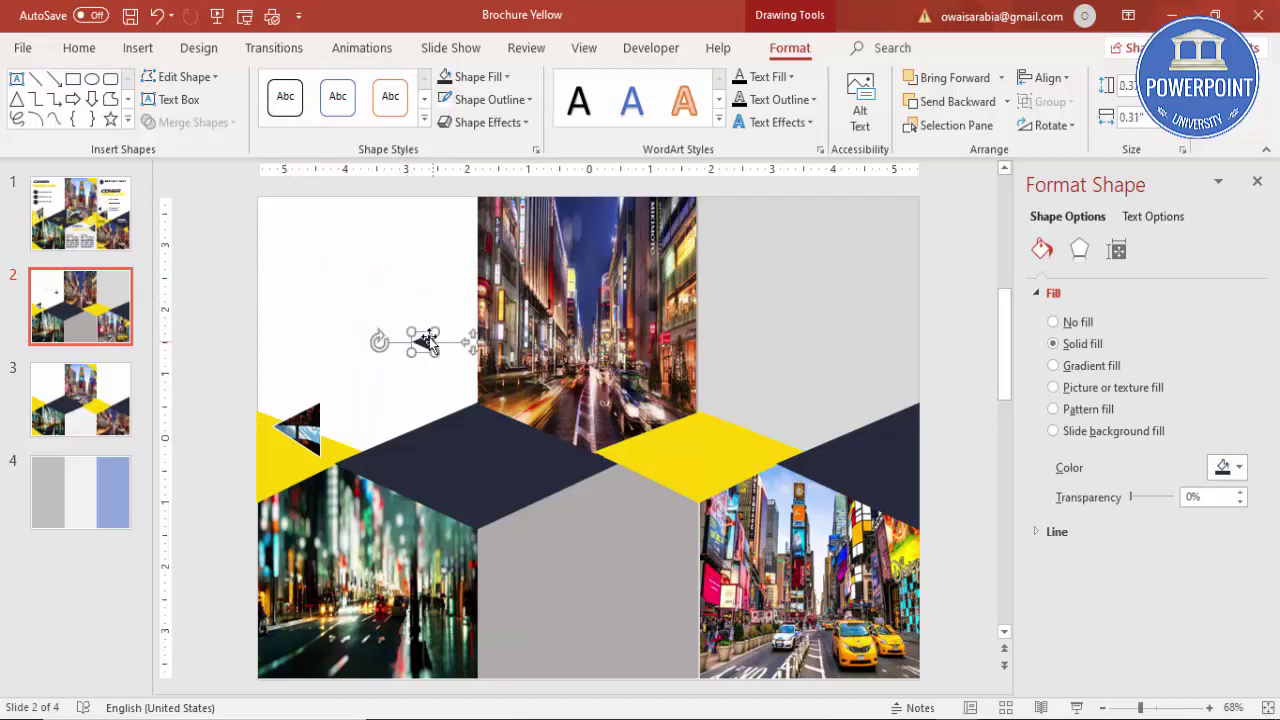
{"action": "left_click", "coordinate": [1050, 125]}
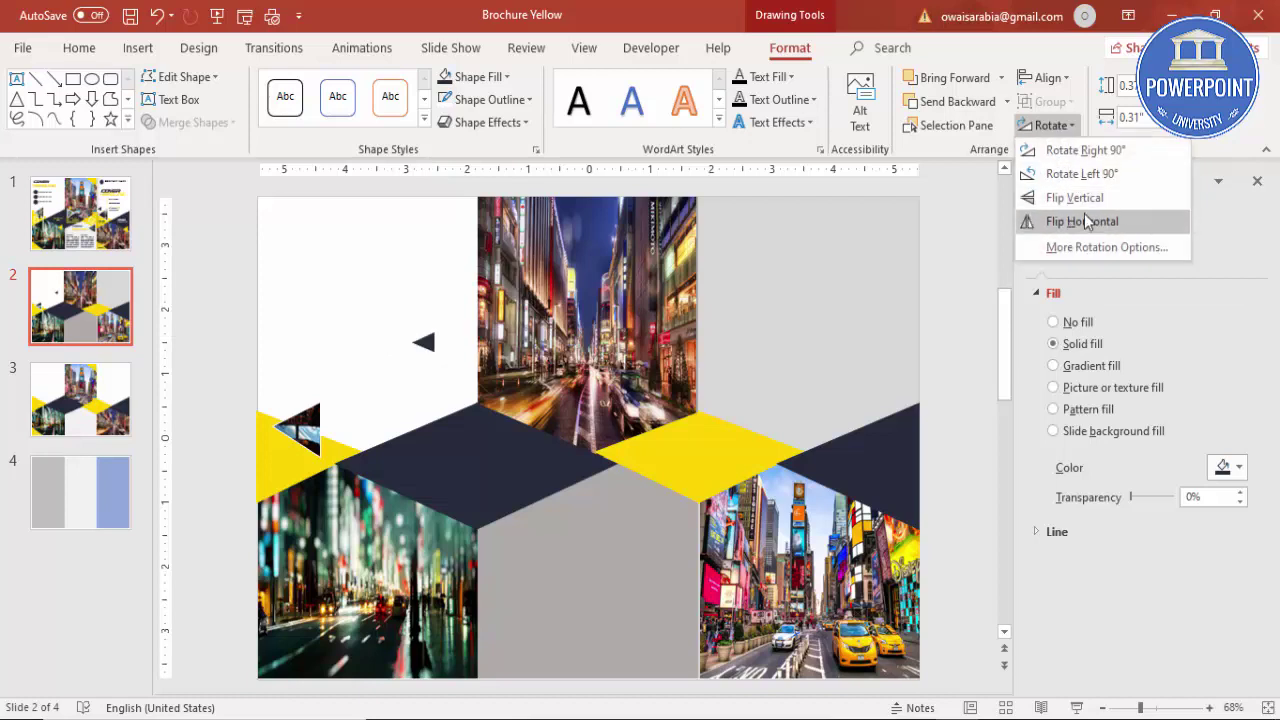
{"action": "left_click", "coordinate": [1085, 216]}
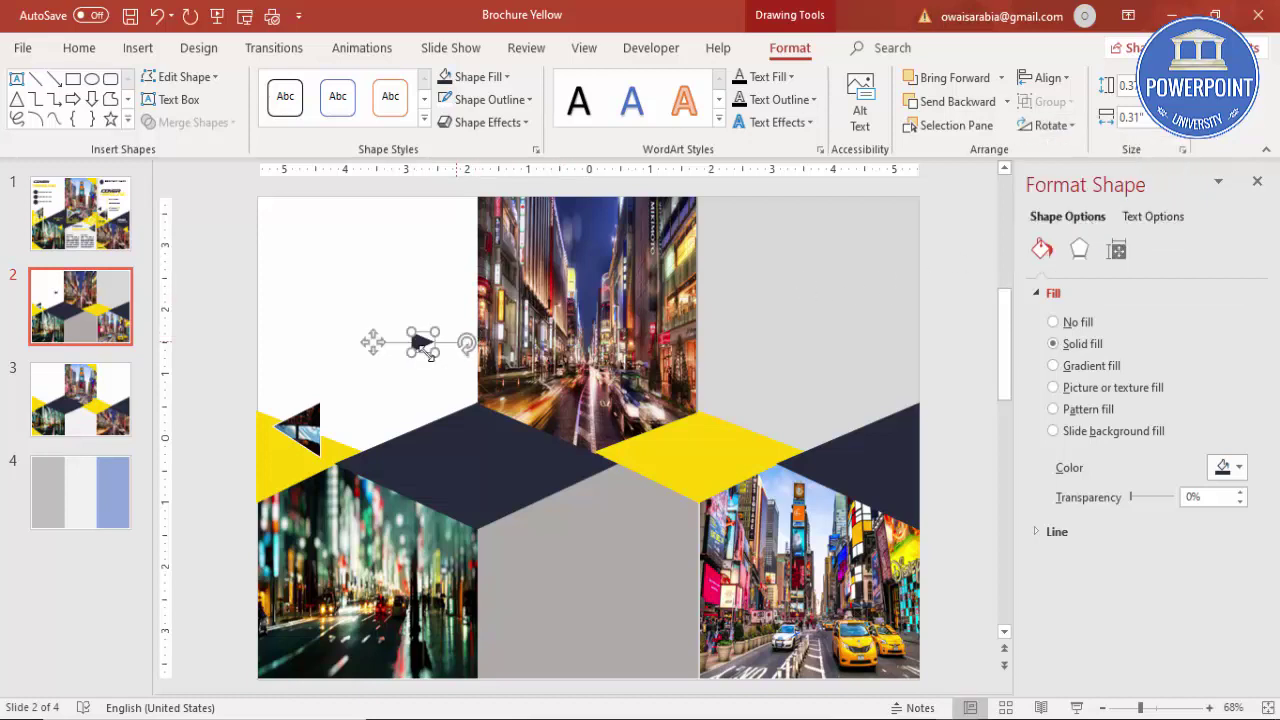
{"action": "left_click", "coordinate": [393, 352]}
{"action": "left_click_drag", "start_coordinate": [393, 352], "coordinate": [282, 403]}
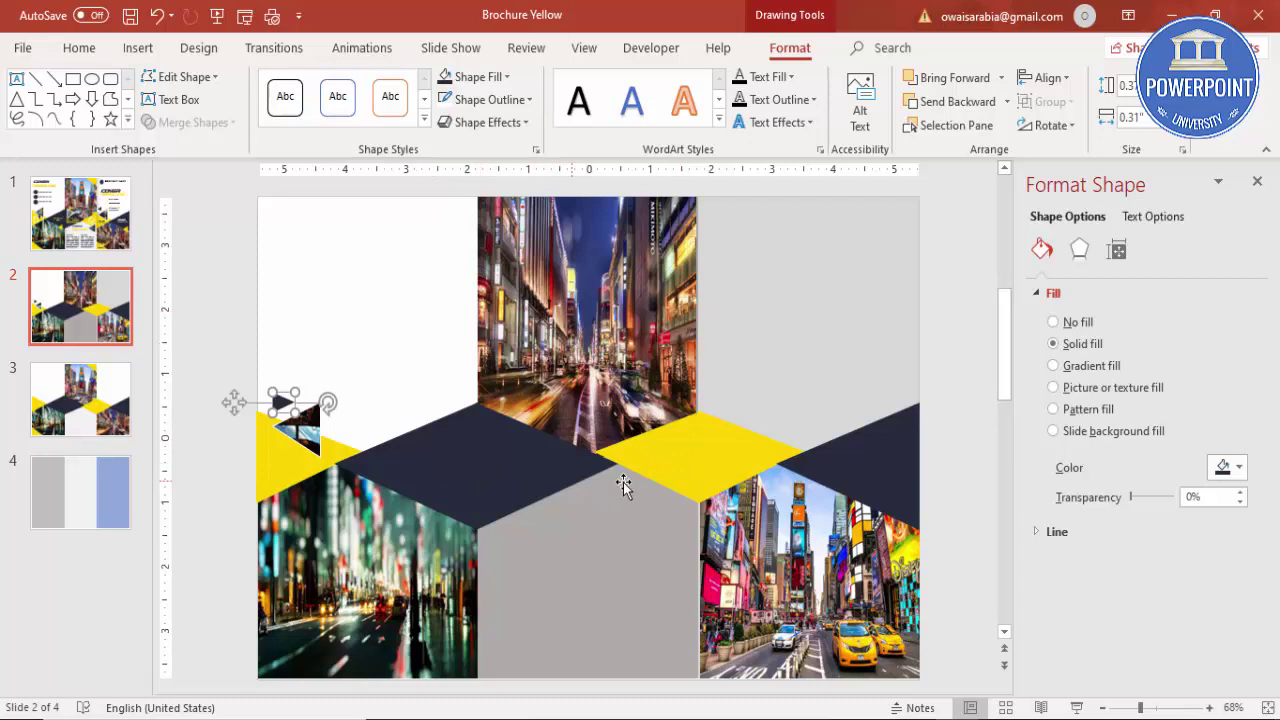
{"action": "left_click", "coordinate": [314, 438]}
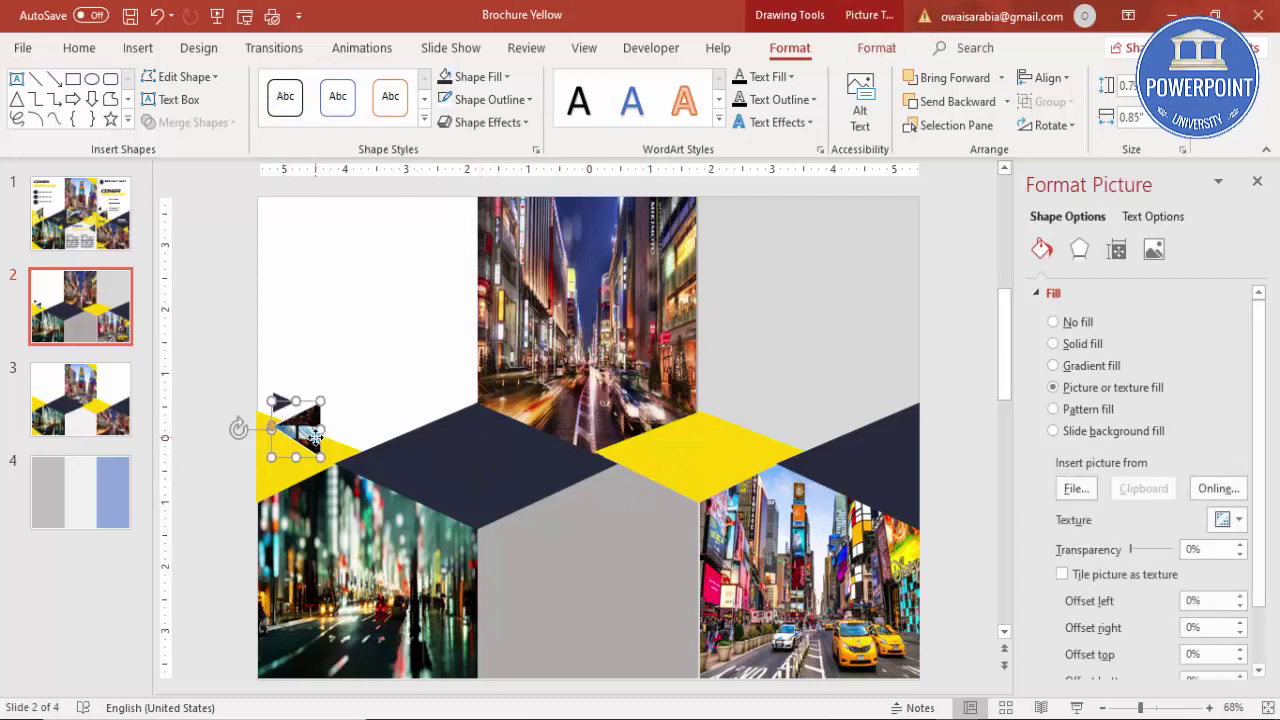
Step: Duplicate the photo triangle onto the dark band and flip it horizontally
{"action": "left_click_drag", "start_coordinate": [314, 438], "coordinate": [550, 492]}
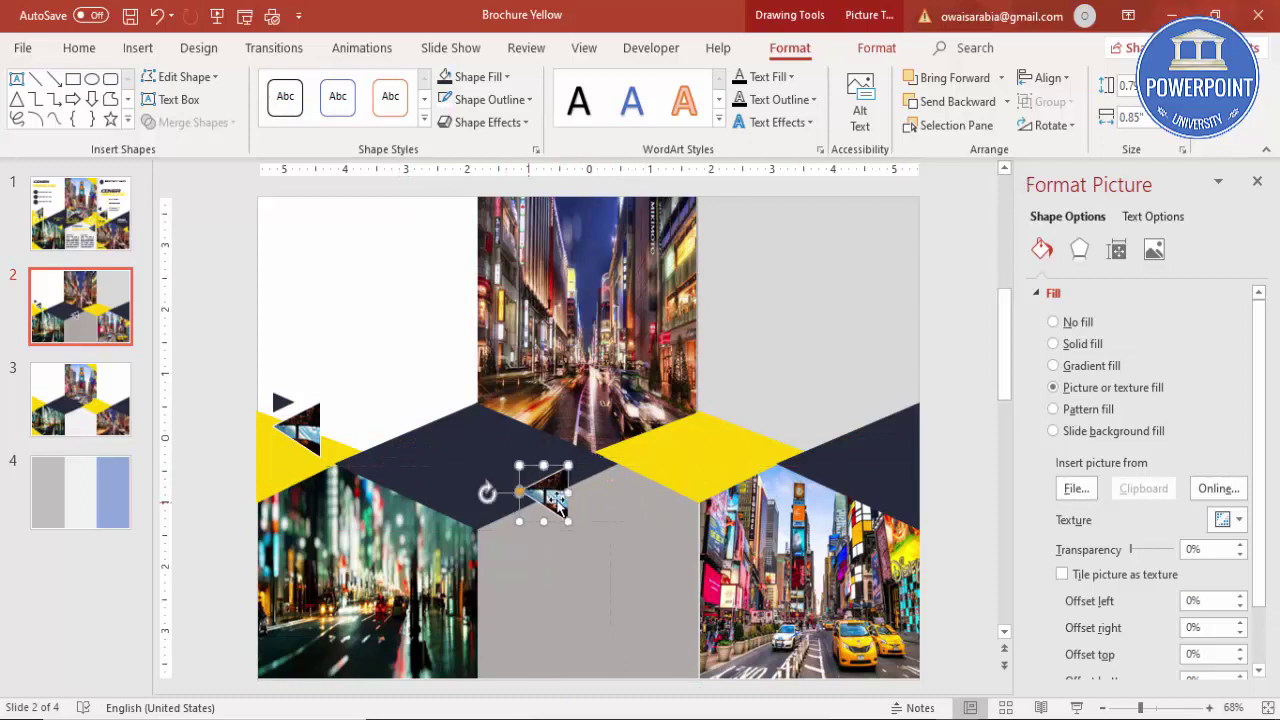
{"action": "left_click_drag", "start_coordinate": [548, 490], "coordinate": [544, 436]}
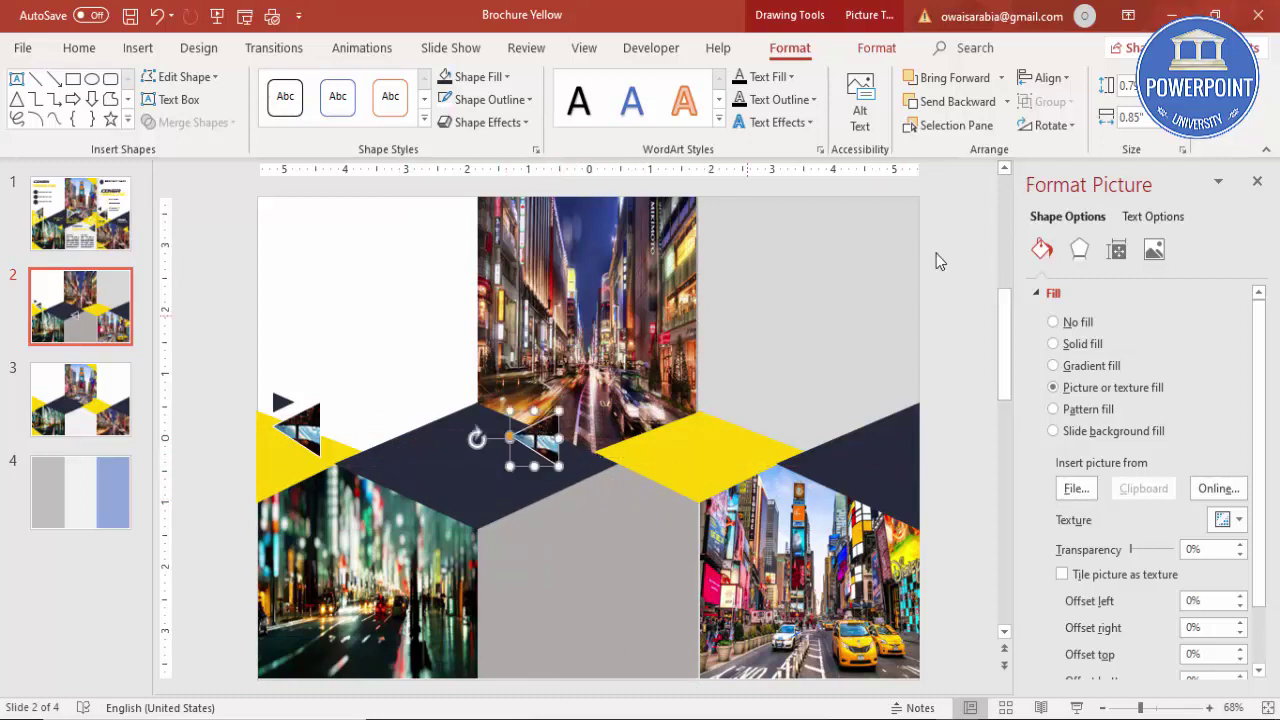
{"action": "left_click", "coordinate": [1063, 123]}
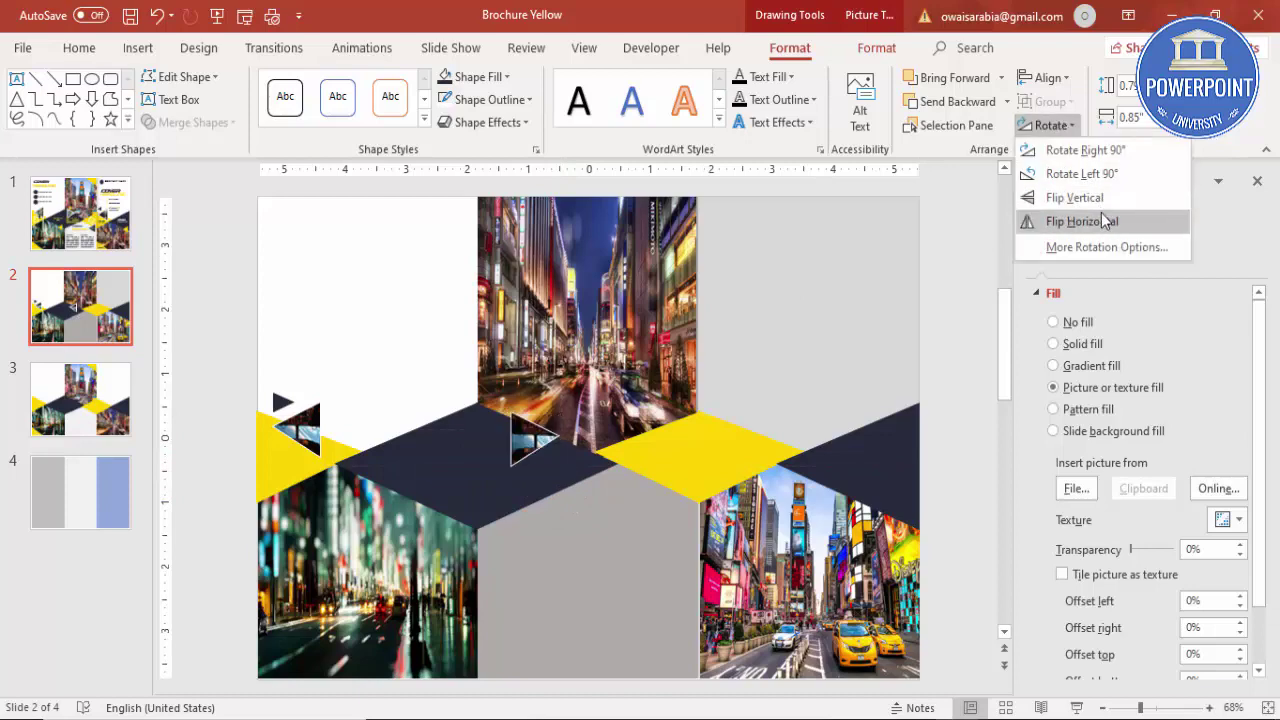
{"action": "left_click", "coordinate": [1101, 221]}
Step: Fill the copy with the 1562467 image, then swap it for the blue-sky picture and nudge it into place
{"action": "left_click", "coordinate": [1076, 488]}
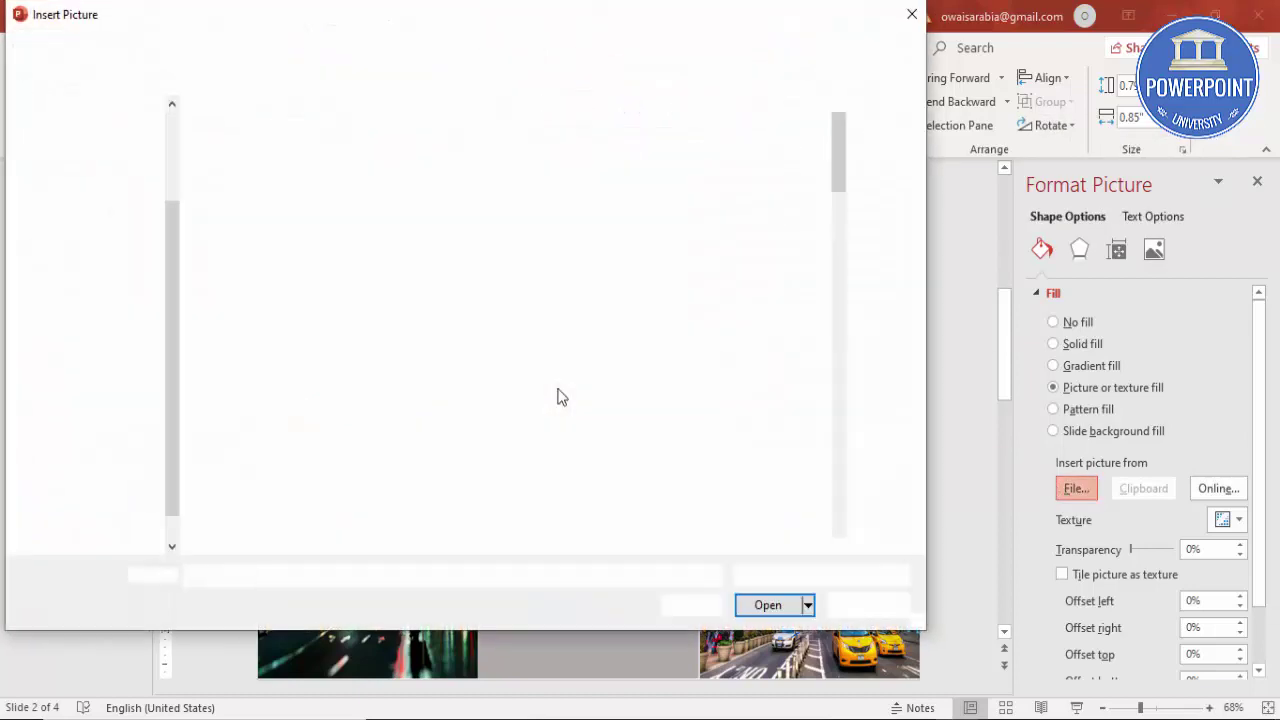
{"action": "left_click", "coordinate": [683, 480]}
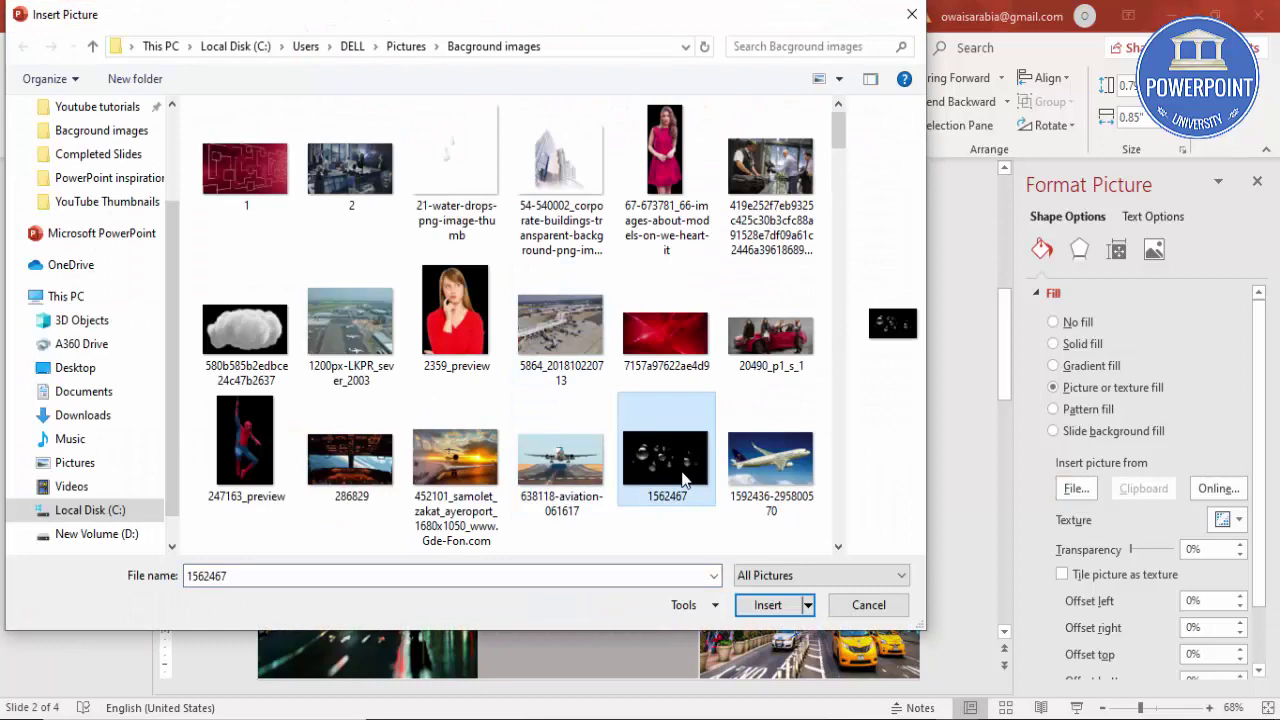
{"action": "left_click", "coordinate": [800, 608]}
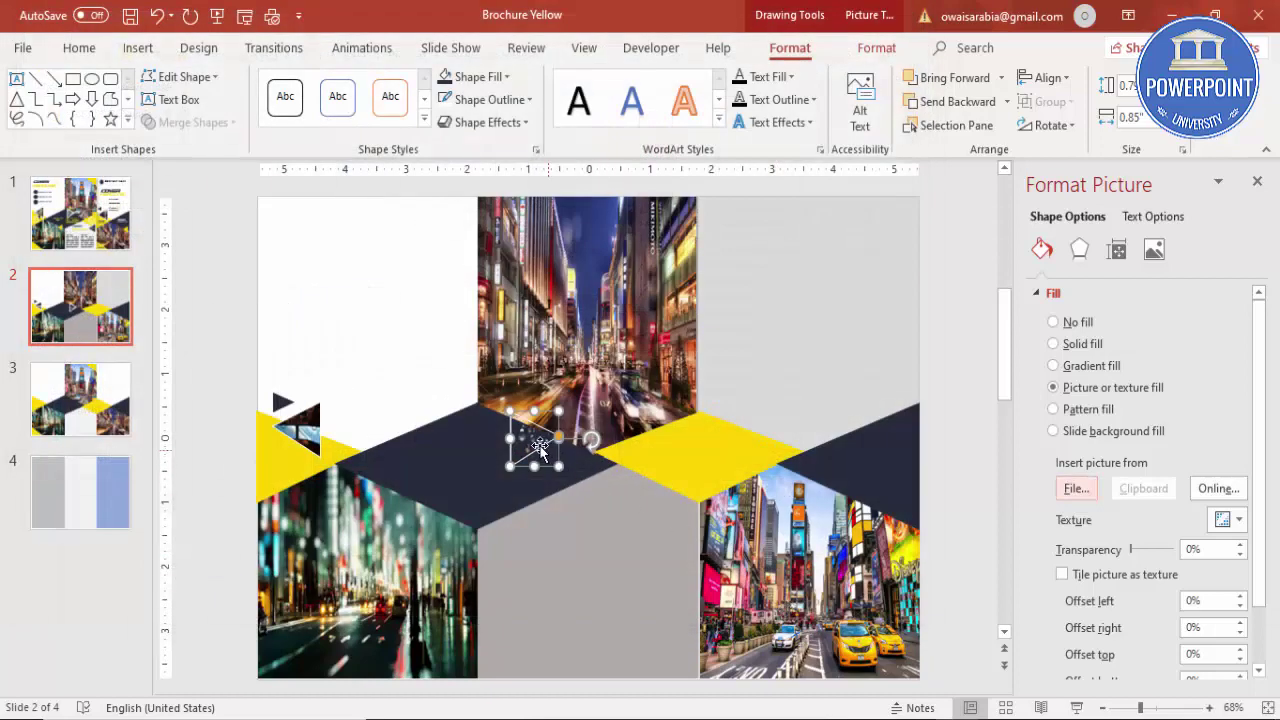
{"action": "left_click_drag", "start_coordinate": [540, 447], "coordinate": [536, 433]}
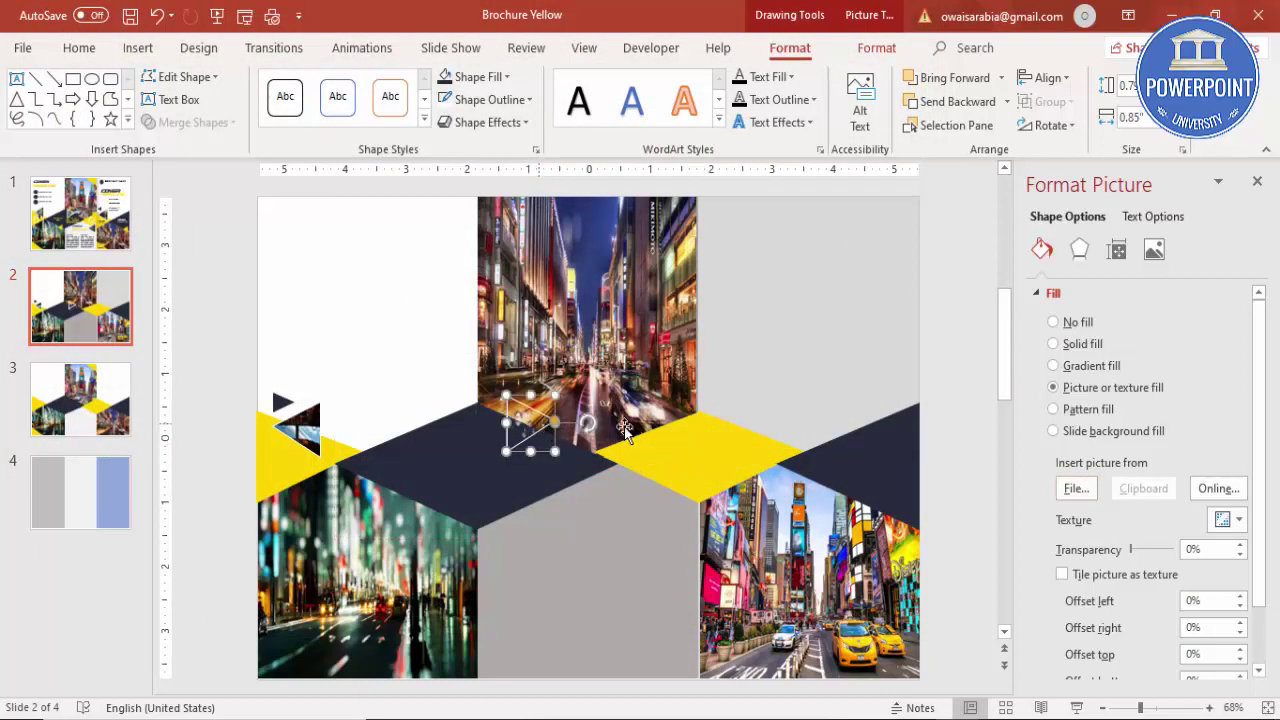
{"action": "left_click", "coordinate": [1074, 487]}
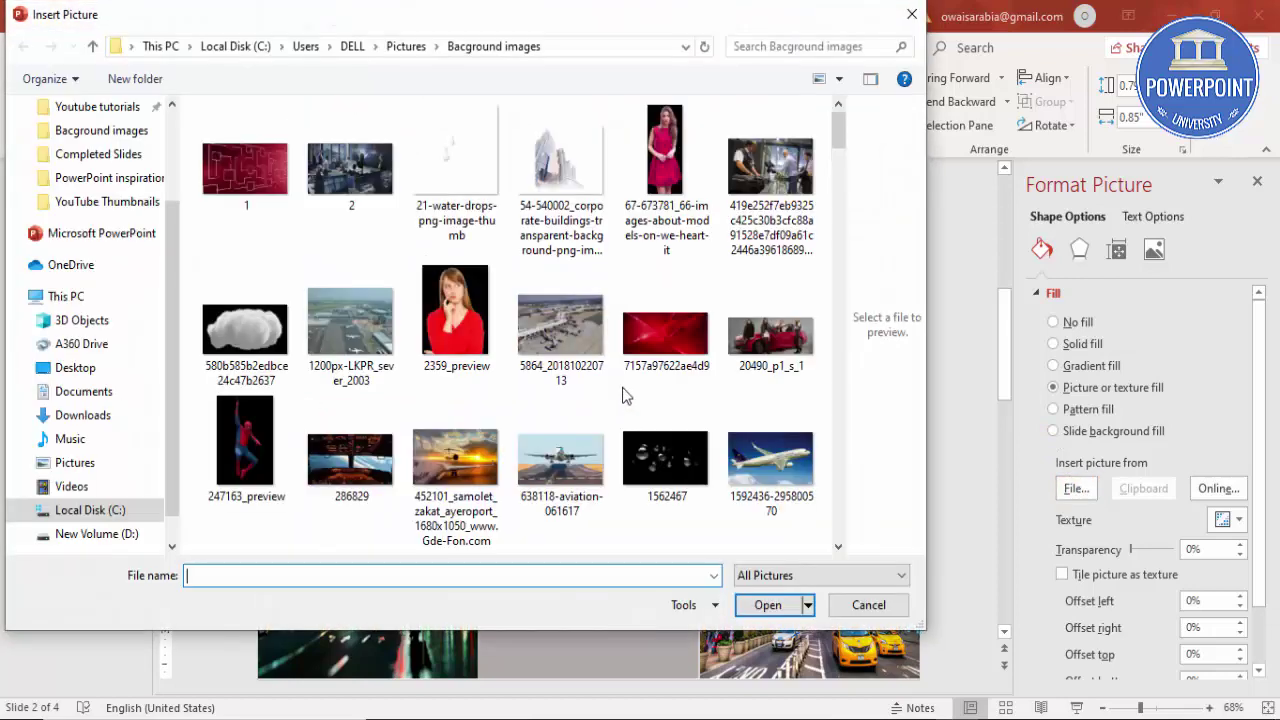
{"action": "scroll", "coordinate": [655, 453], "scroll_direction": "down", "scroll_amount": 1}
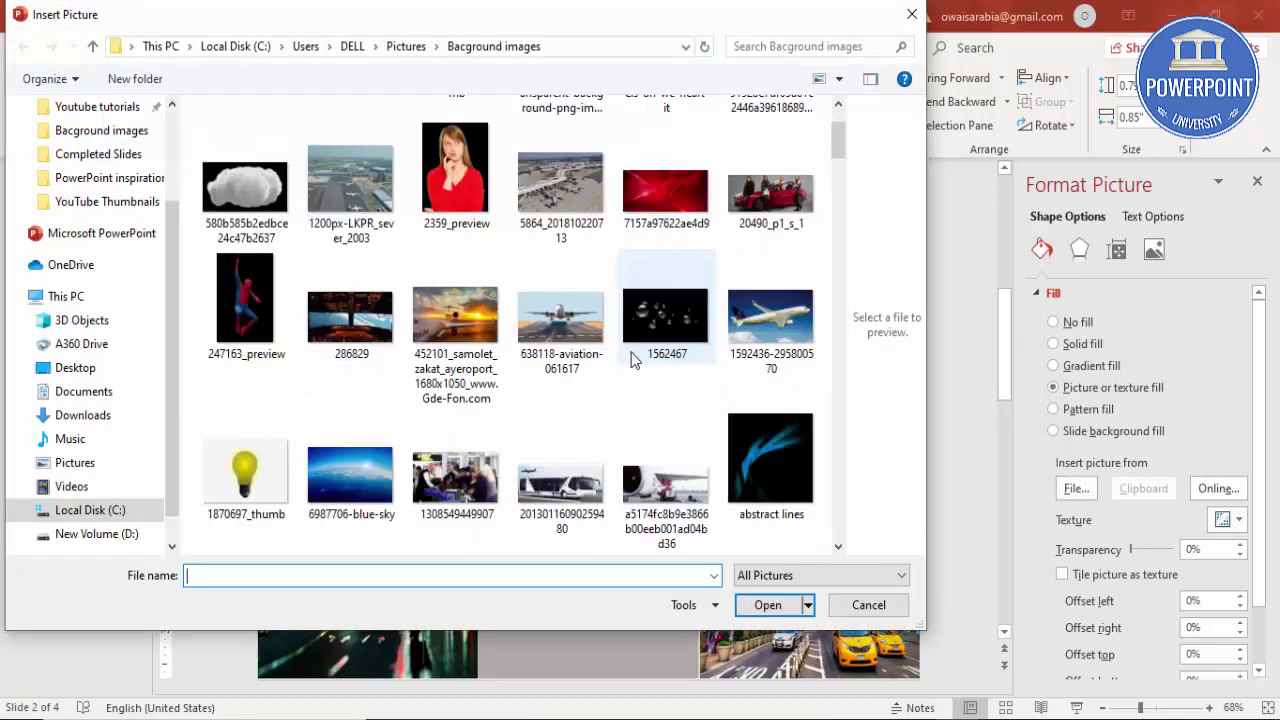
{"action": "left_click", "coordinate": [338, 469]}
{"action": "left_click", "coordinate": [770, 604]}
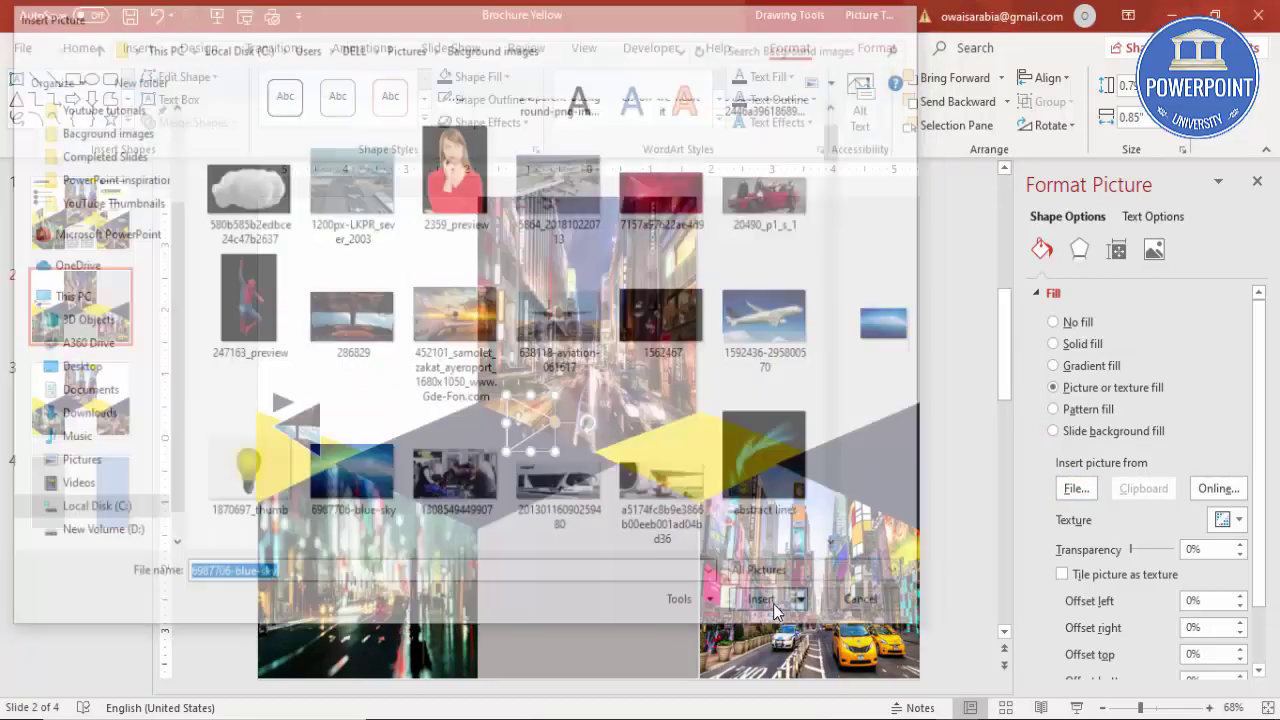
{"action": "left_click_drag", "start_coordinate": [513, 420], "coordinate": [518, 428]}
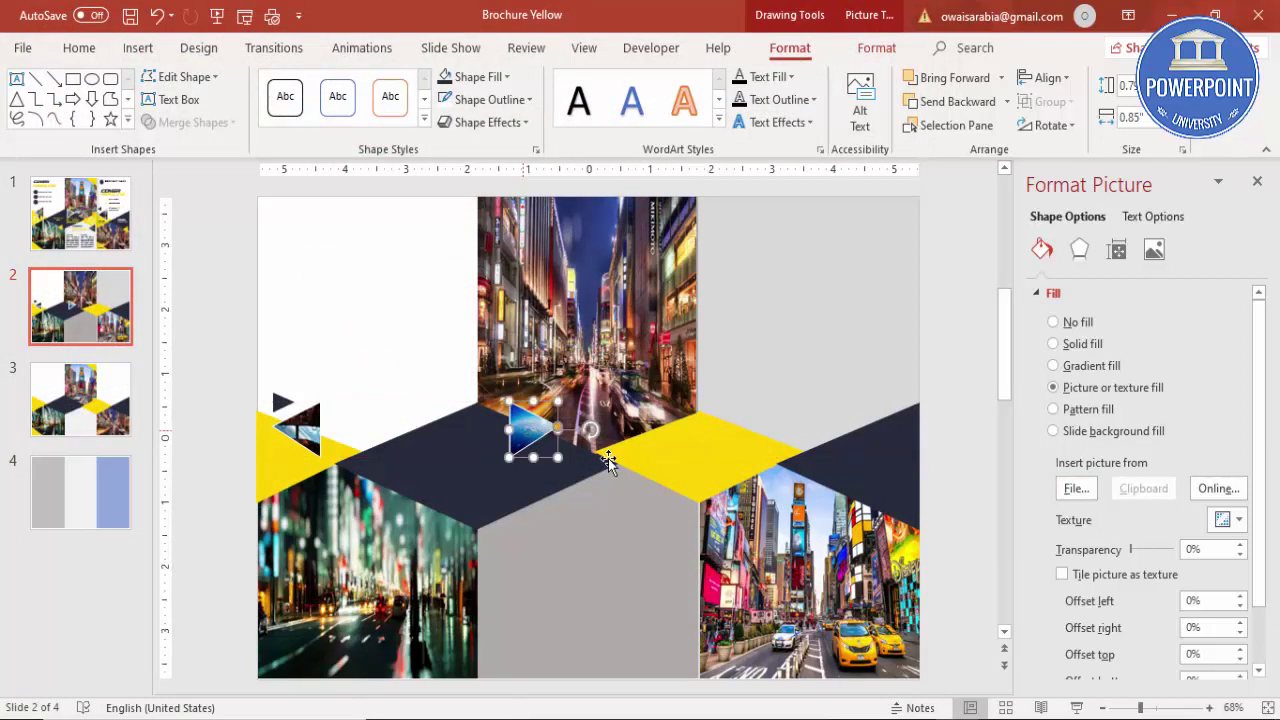
{"action": "left_click", "coordinate": [654, 535]}
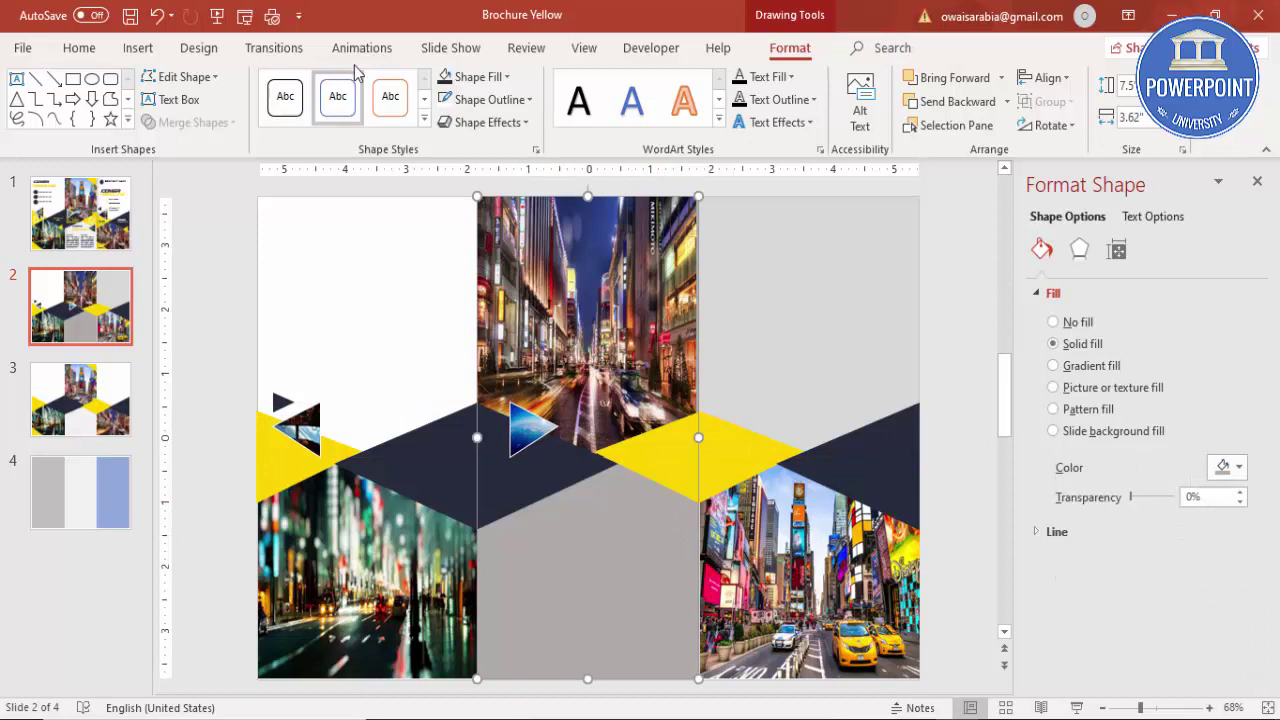
Step: Fill the middle and right grey rectangles with the white theme colour
{"action": "left_click", "coordinate": [470, 78]}
{"action": "left_click", "coordinate": [445, 122]}
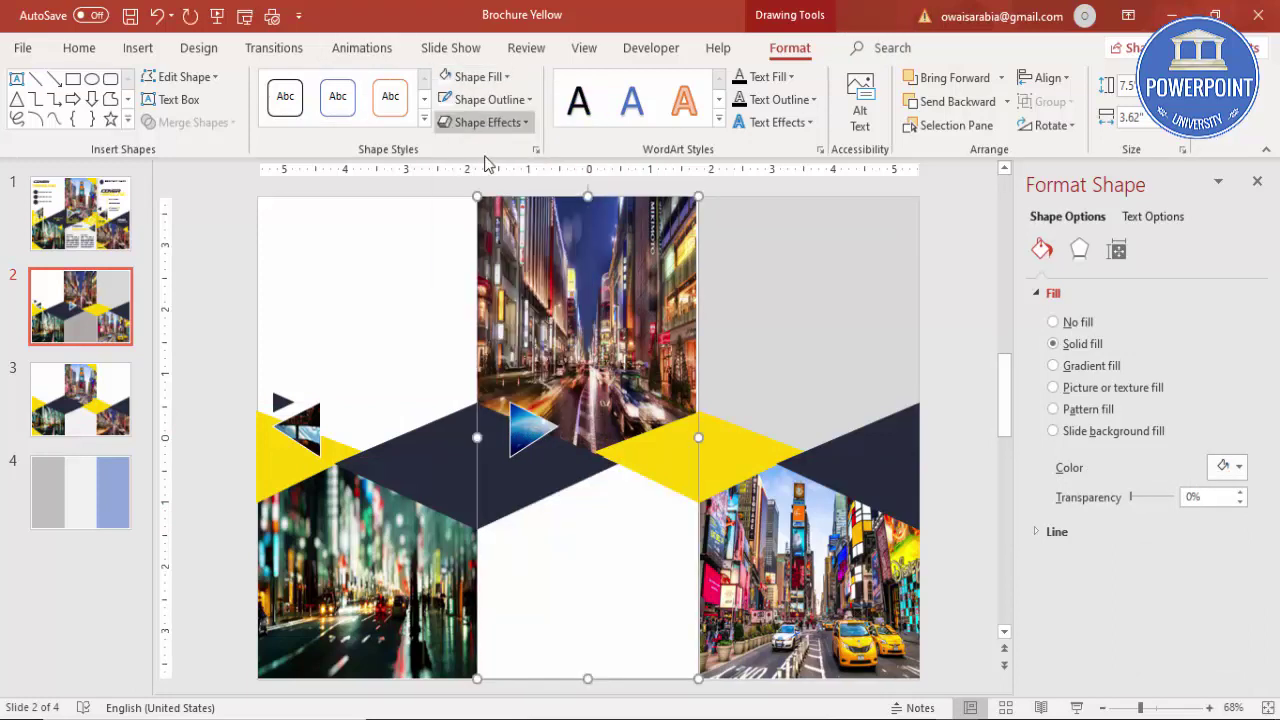
{"action": "left_click", "coordinate": [723, 289]}
{"action": "left_click", "coordinate": [505, 80]}
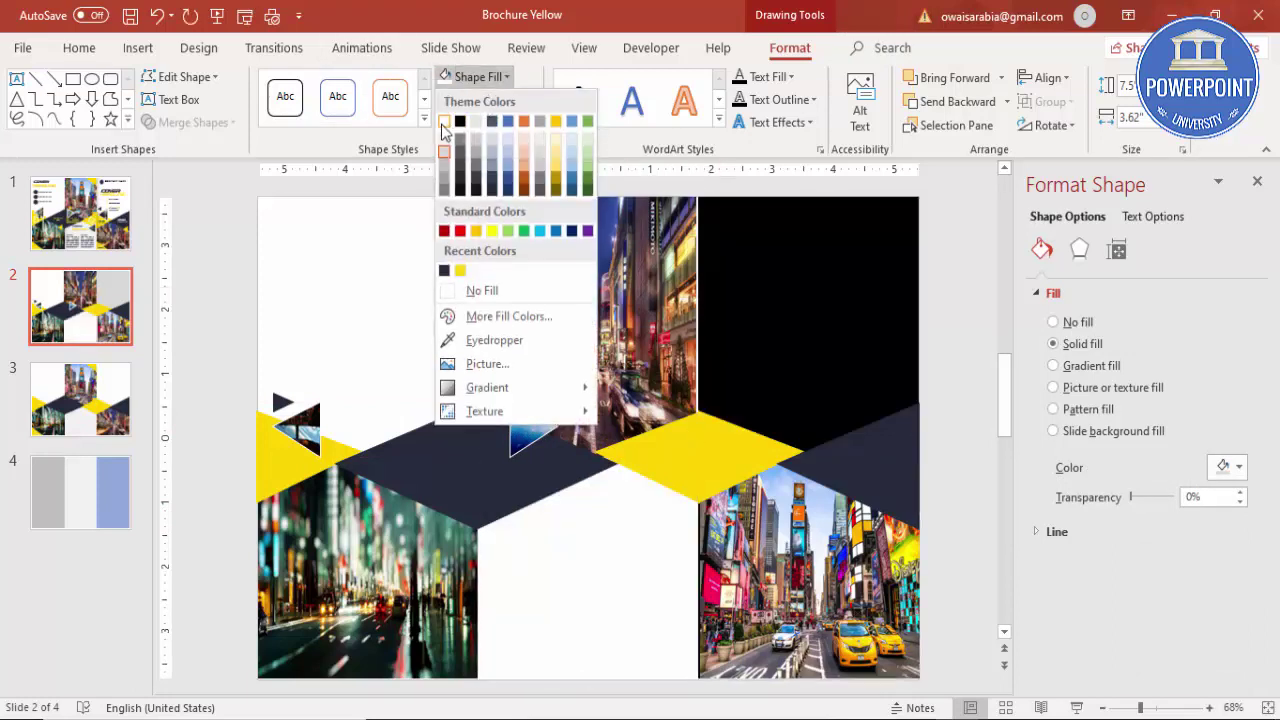
{"action": "left_click", "coordinate": [445, 122]}
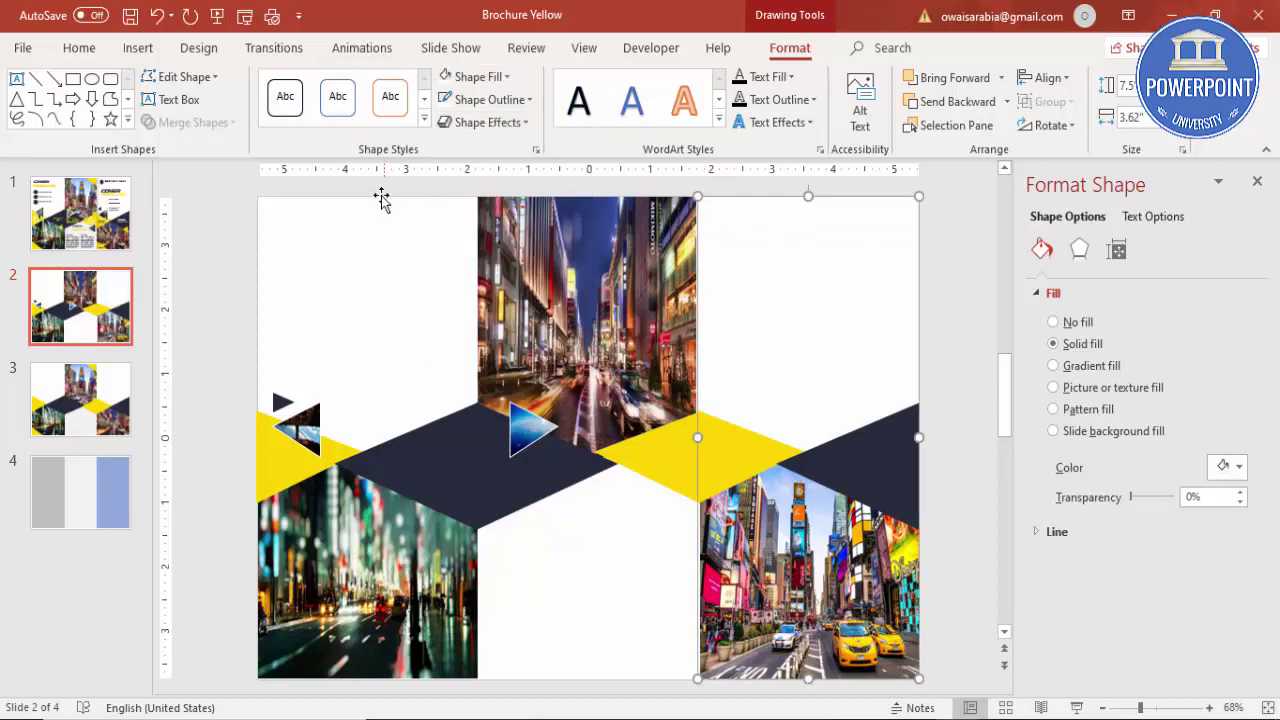
{"action": "left_click", "coordinate": [242, 247]}
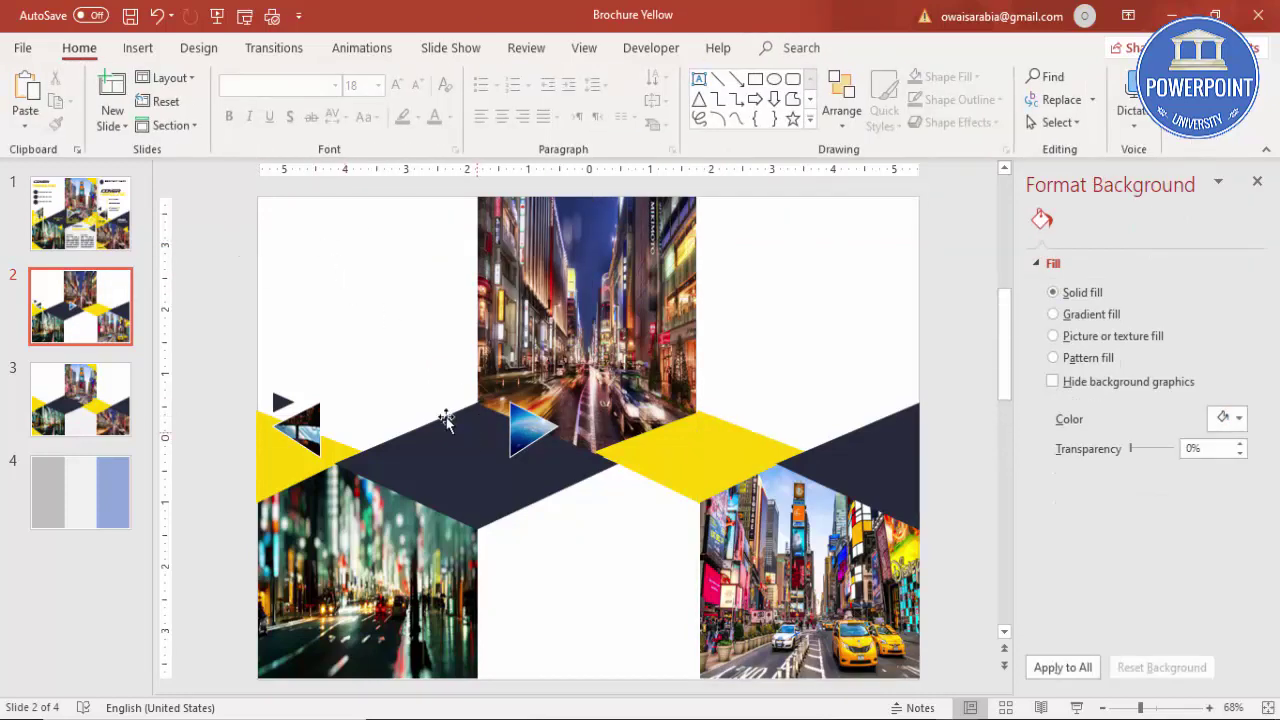
{"action": "left_click", "coordinate": [138, 48]}
{"action": "left_click", "coordinate": [738, 105]}
Step: Draw a text box in the top-left panel and type the two-line title 'BROCHURE TITLE'
{"action": "mouse_move", "coordinate": [285, 213]}
{"action": "left_mouse_down"}
{"action": "mouse_move", "coordinate": [363, 263]}
{"action": "mouse_move", "coordinate": [446, 283]}
{"action": "left_mouse_up"}
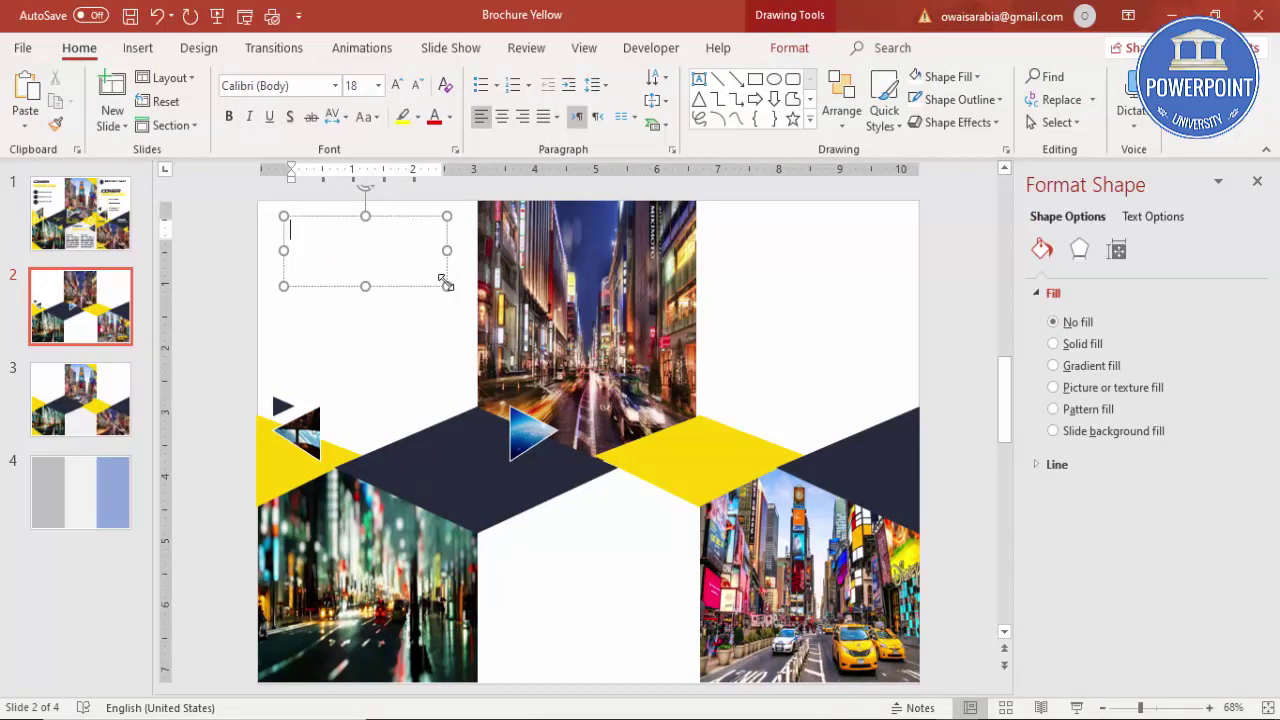
{"action": "type", "text": "BROCHURE"}
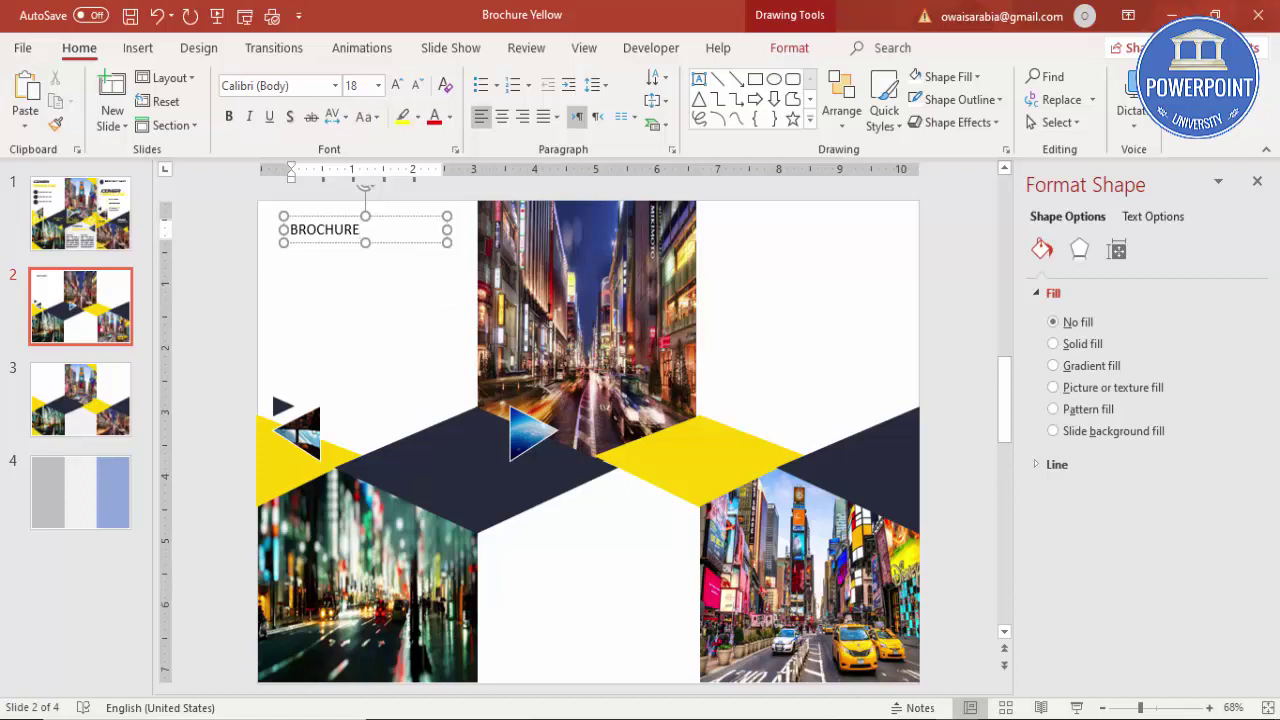
{"action": "key", "text": "Return"}
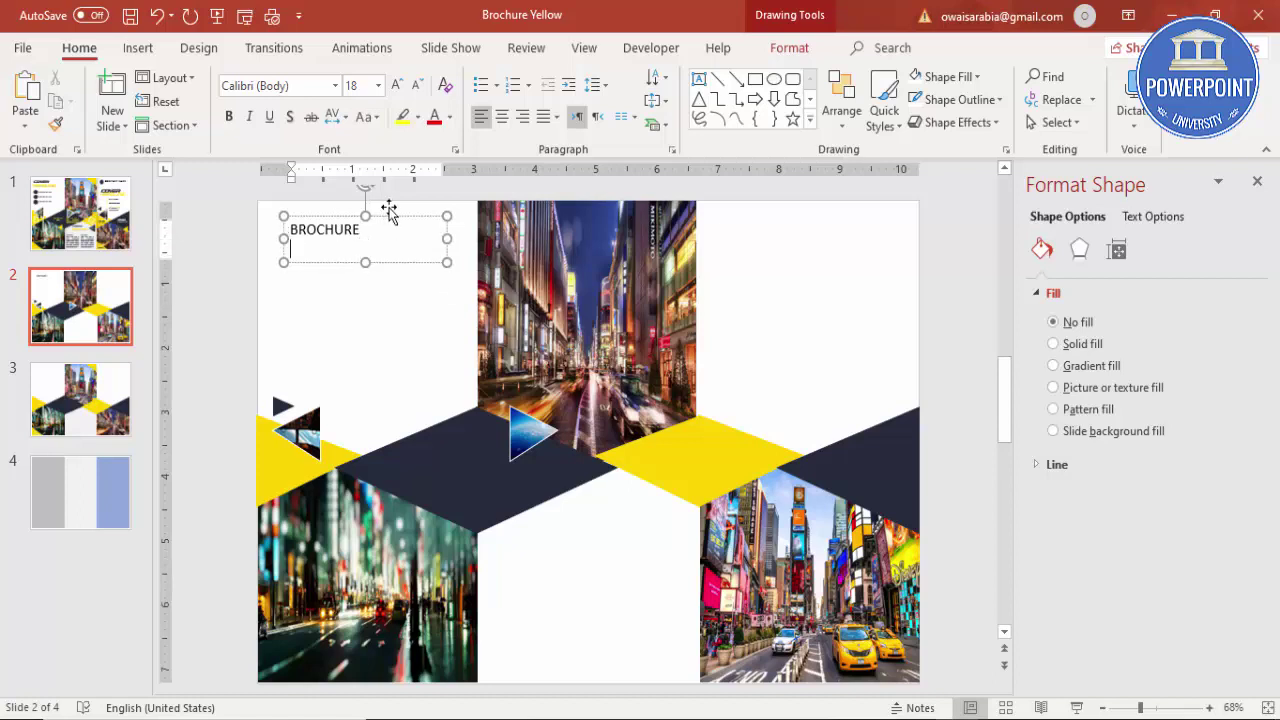
{"action": "type", "text": "TITLE"}
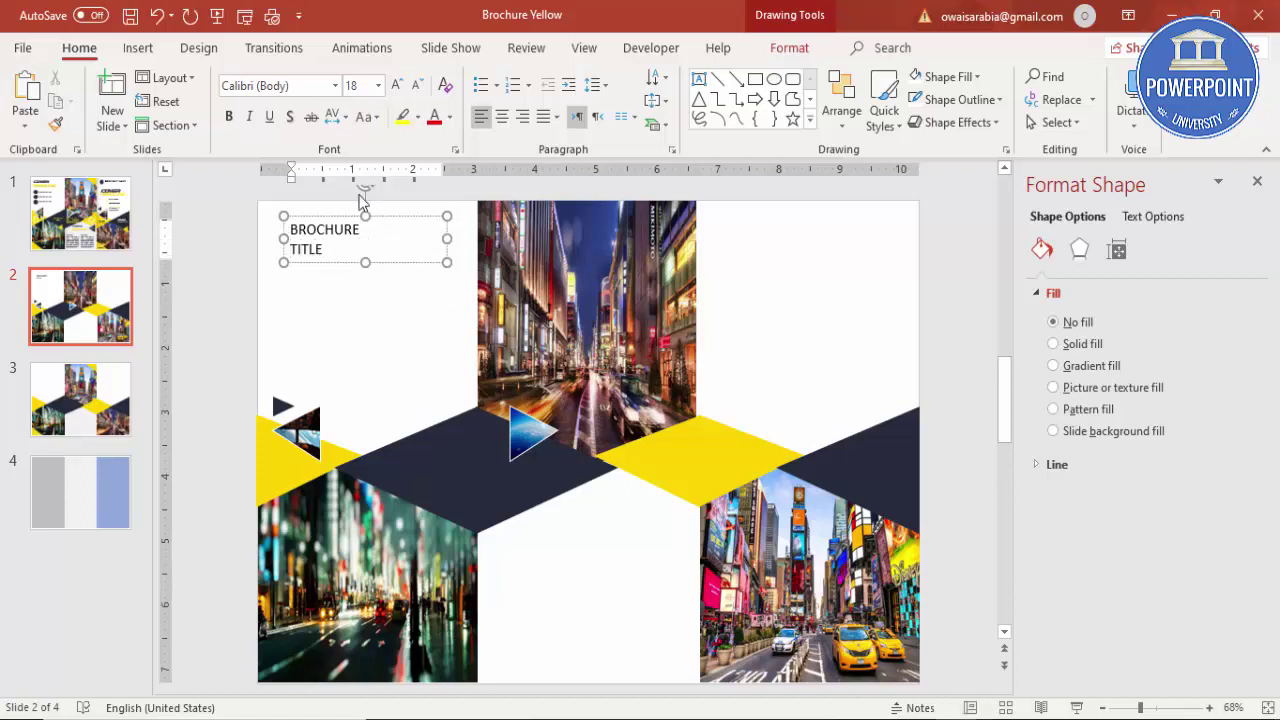
Step: Format the title as bold 28-point Century Gothic and move it to the top-left corner
{"action": "left_click", "coordinate": [321, 215]}
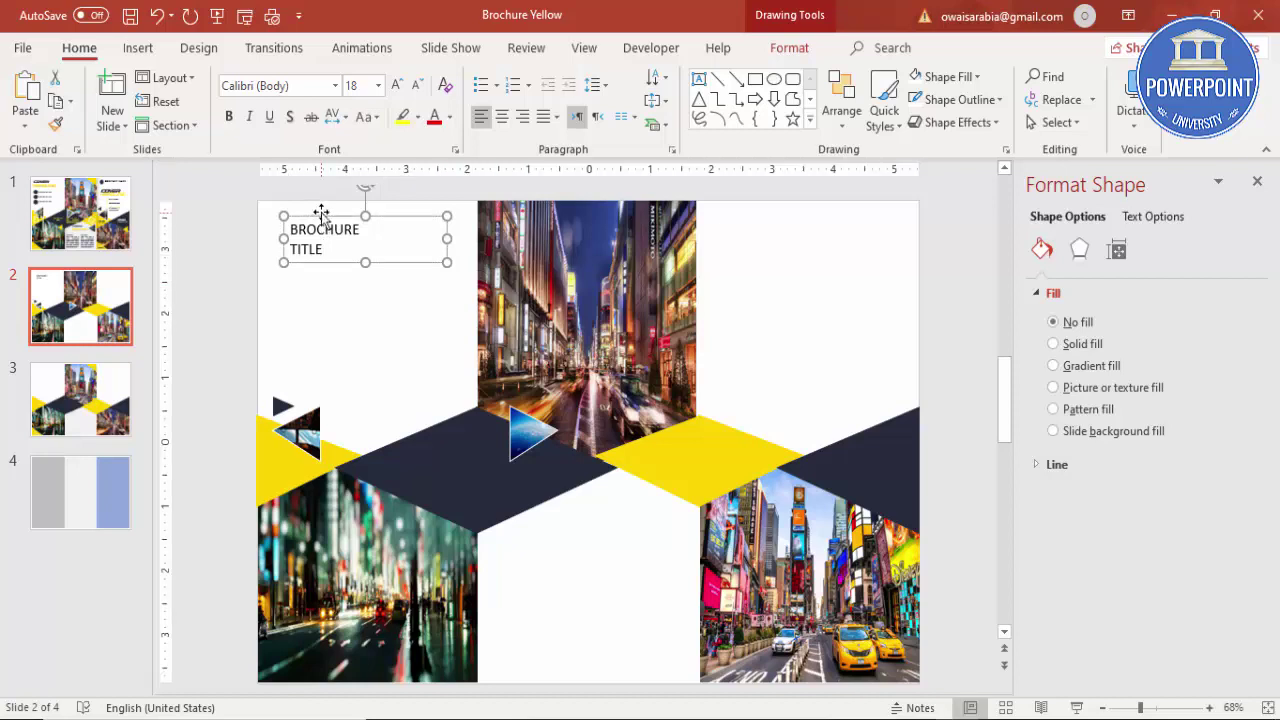
{"action": "left_click", "coordinate": [300, 88]}
{"action": "type", "text": "Century Gothic"}
{"action": "key", "text": "Return"}
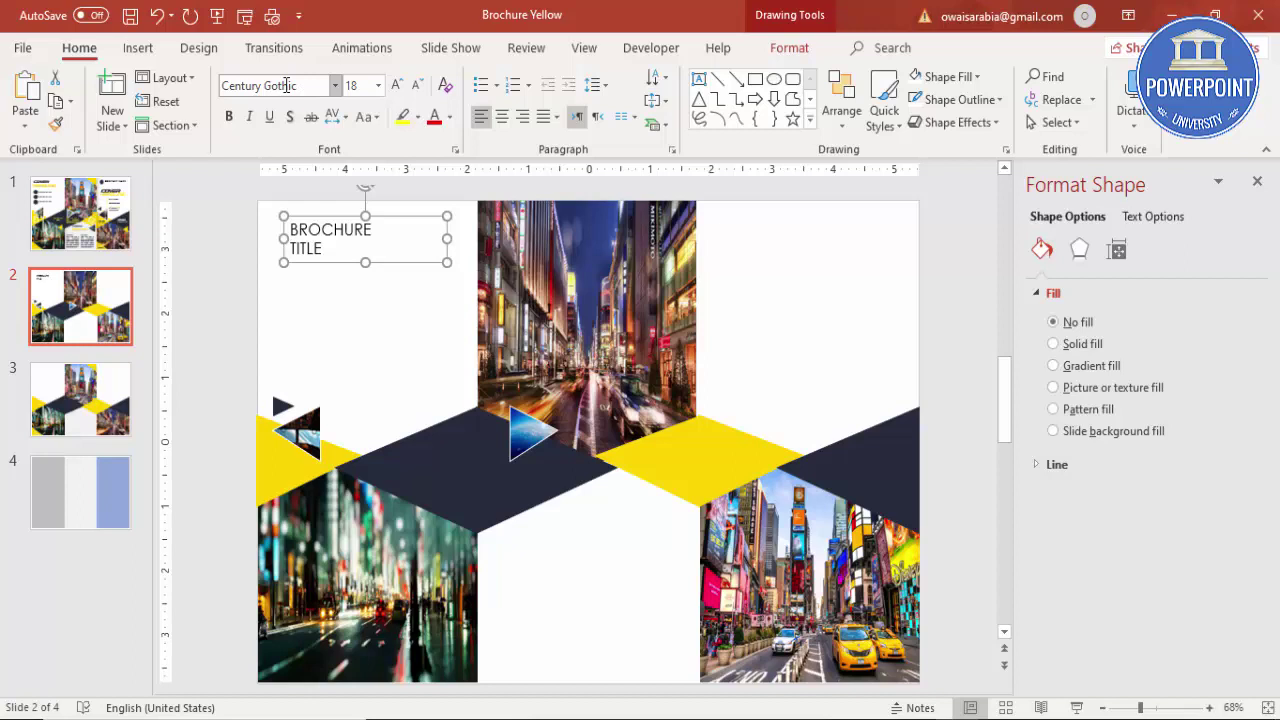
{"action": "left_click", "coordinate": [229, 116]}
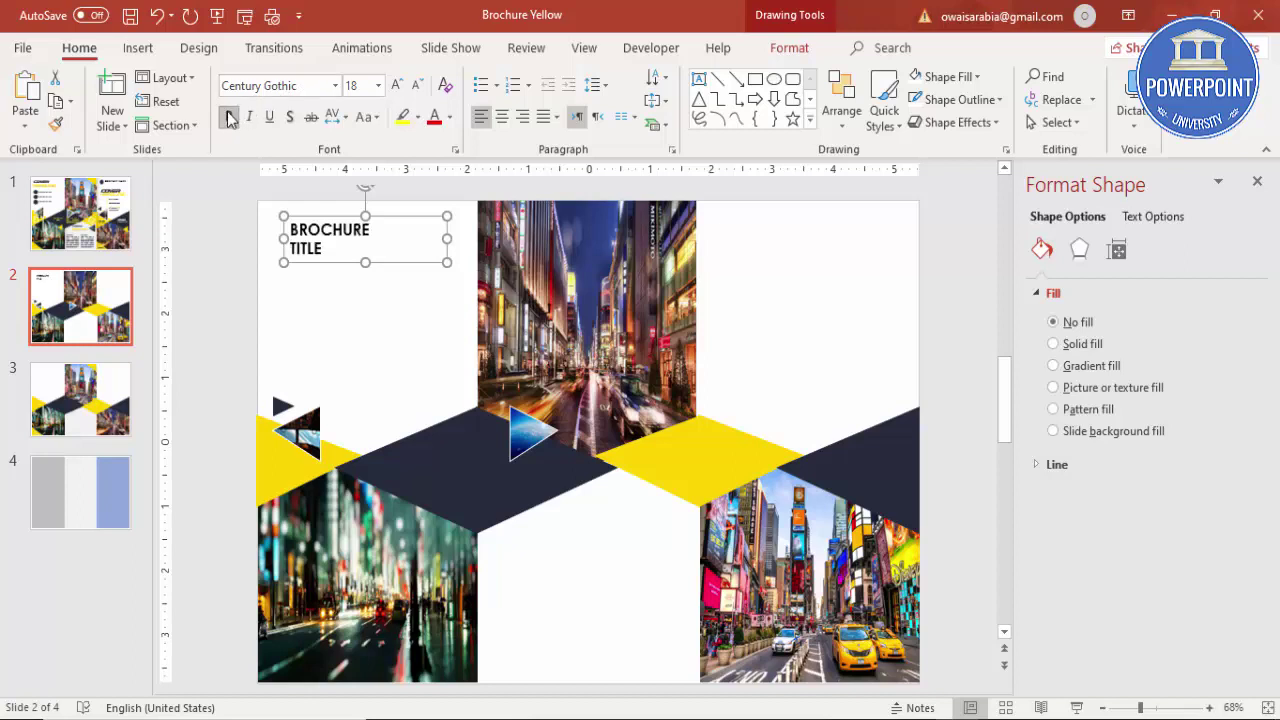
{"action": "left_click", "coordinate": [396, 85]}
{"action": "left_click", "coordinate": [396, 85]}
{"action": "left_click", "coordinate": [396, 85]}
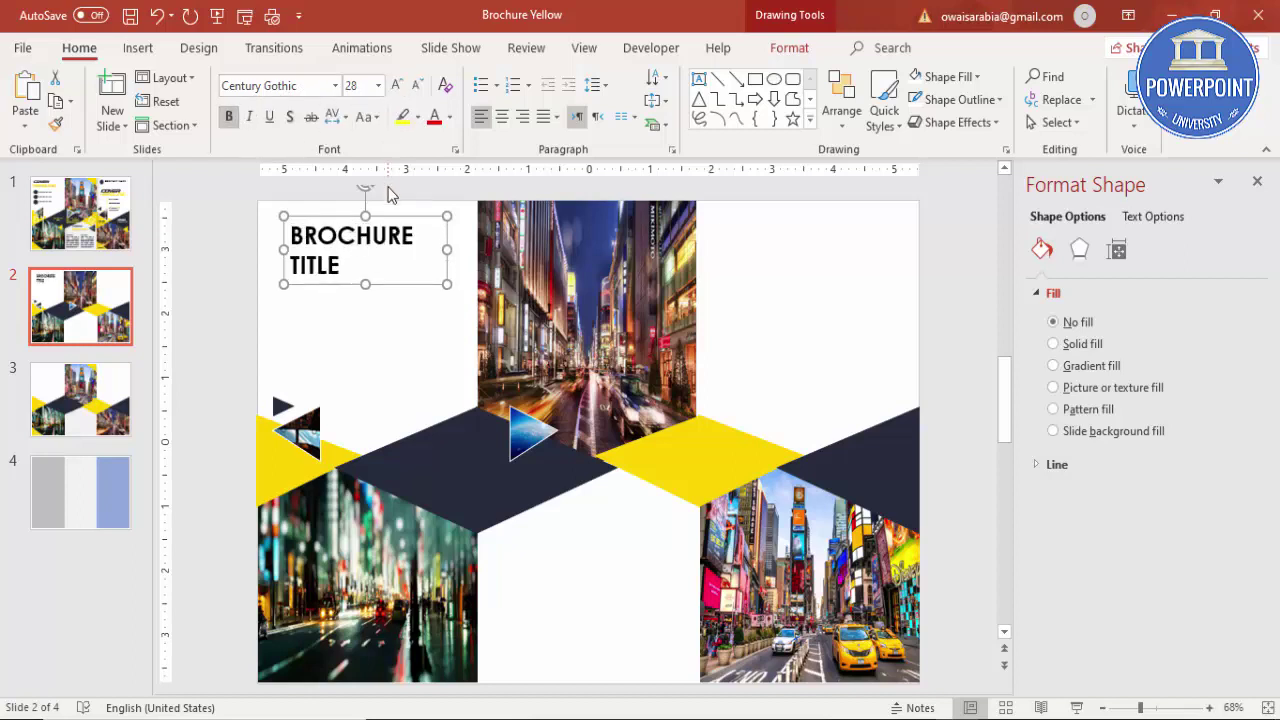
{"action": "left_click_drag", "start_coordinate": [398, 218], "coordinate": [376, 197]}
{"action": "left_click", "coordinate": [297, 313]}
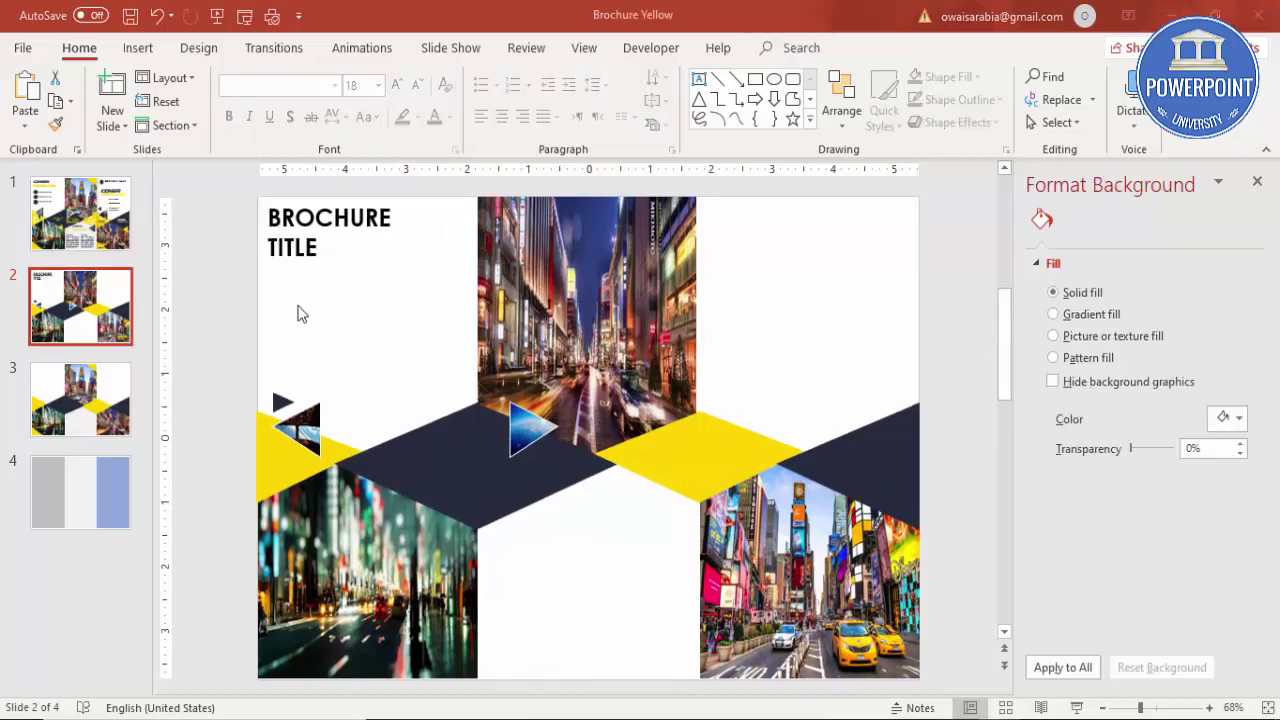
Step: Draw a small oval circle below the title, aligned with its left edge
{"action": "left_click", "coordinate": [137, 48]}
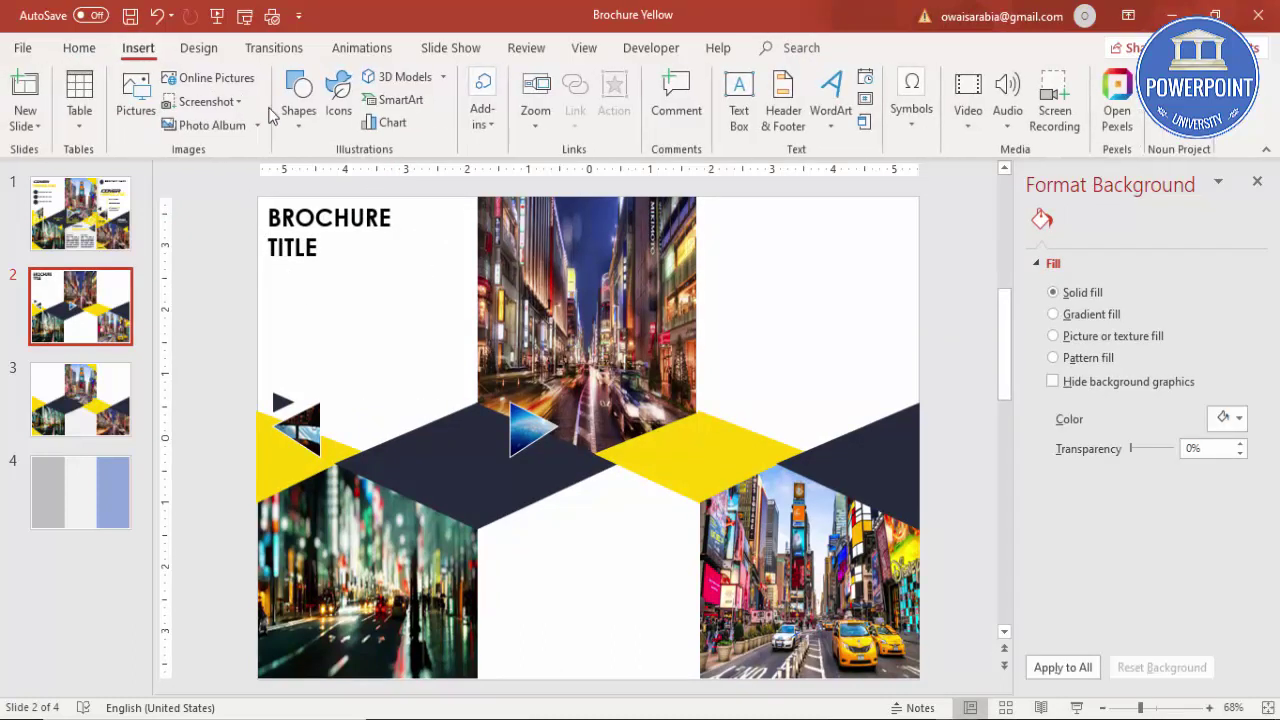
{"action": "left_click", "coordinate": [298, 100]}
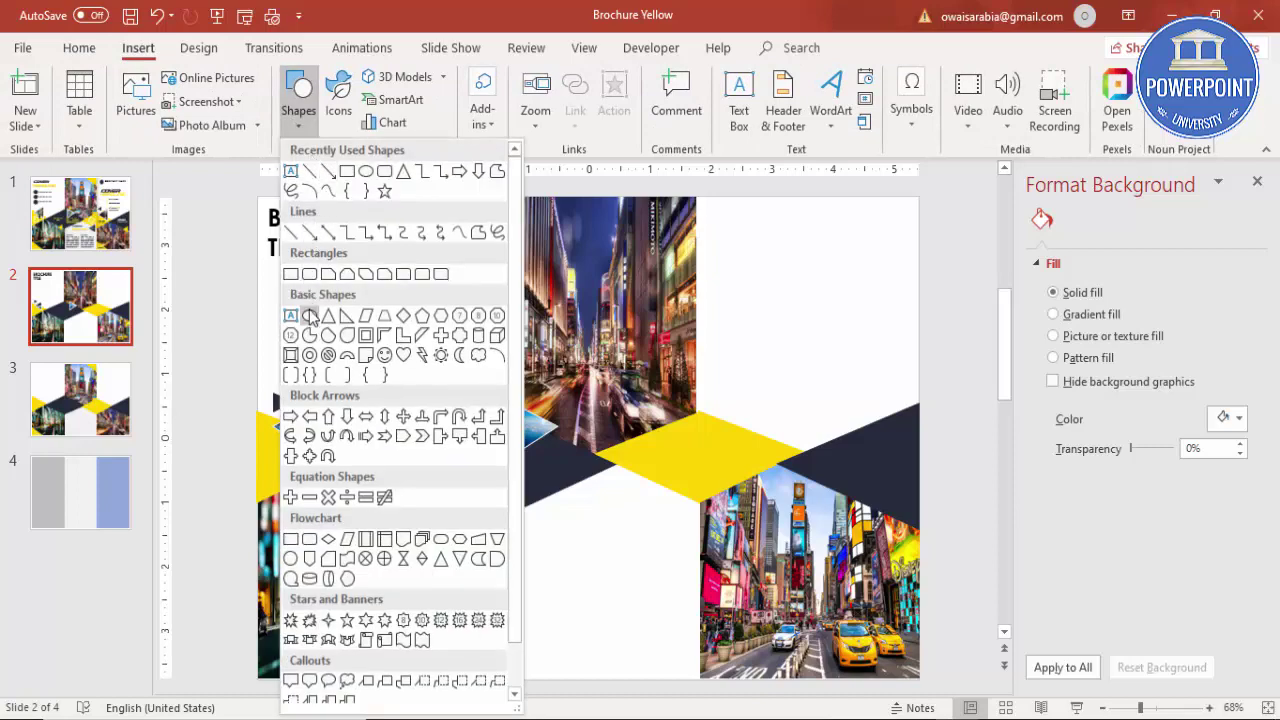
{"action": "left_click", "coordinate": [308, 315]}
{"action": "left_click_drag", "start_coordinate": [273, 270], "coordinate": [297, 291]}
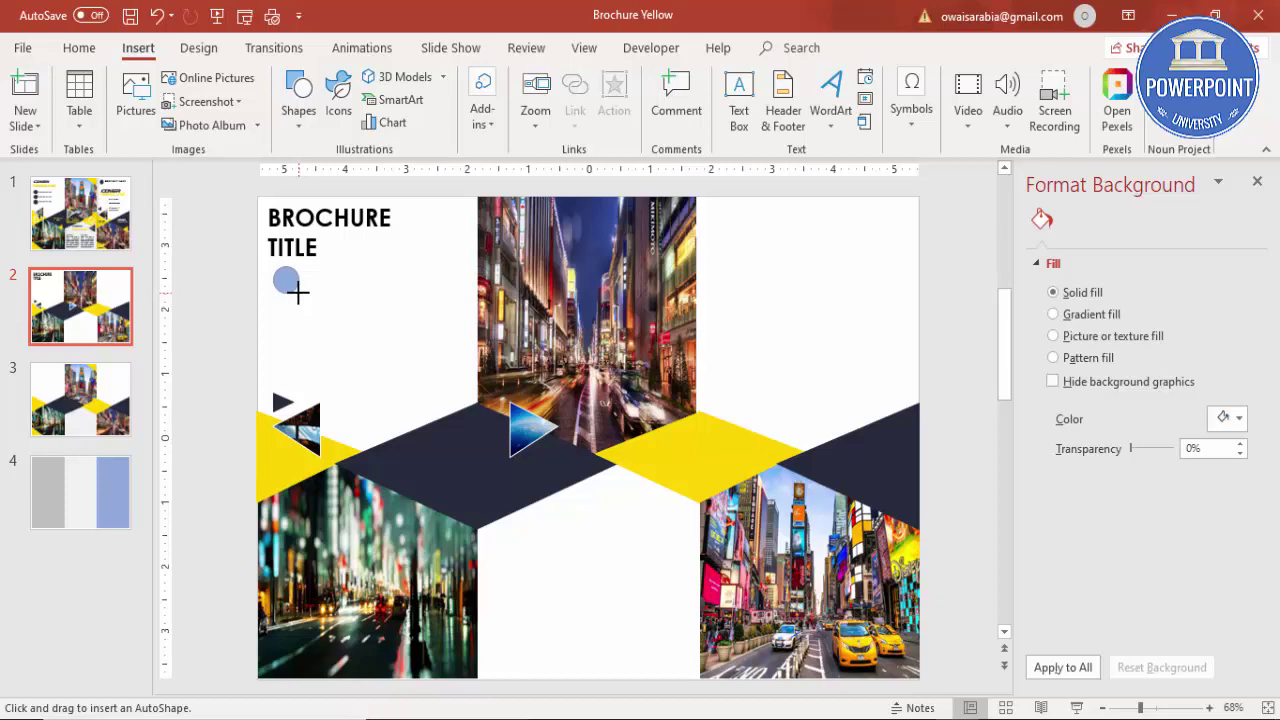
{"action": "mouse_move", "coordinate": [297, 291]}
{"action": "left_mouse_down"}
{"action": "mouse_move", "coordinate": [283, 329]}
{"action": "mouse_move", "coordinate": [273, 282]}
{"action": "mouse_move", "coordinate": [287, 280]}
{"action": "mouse_move", "coordinate": [274, 278]}
{"action": "left_mouse_up"}
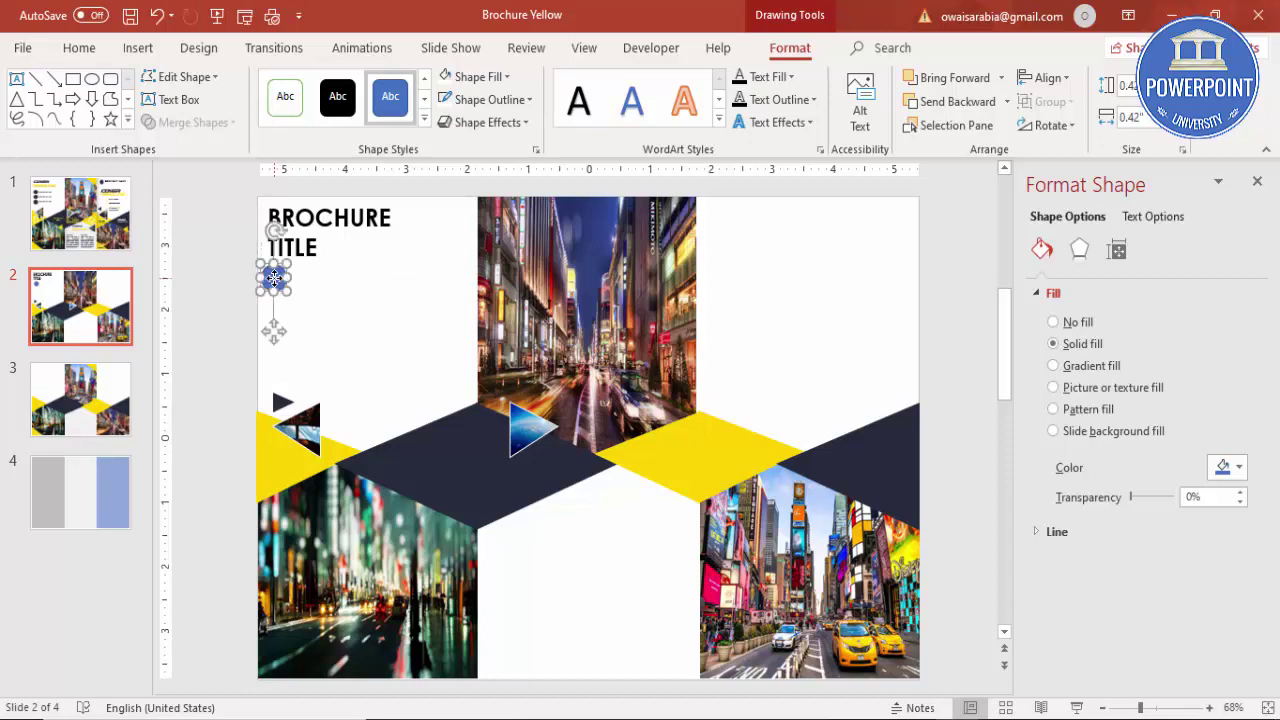
Step: Give the circle a dark navy fill and no outline
{"action": "left_click", "coordinate": [476, 77]}
{"action": "left_click", "coordinate": [444, 271]}
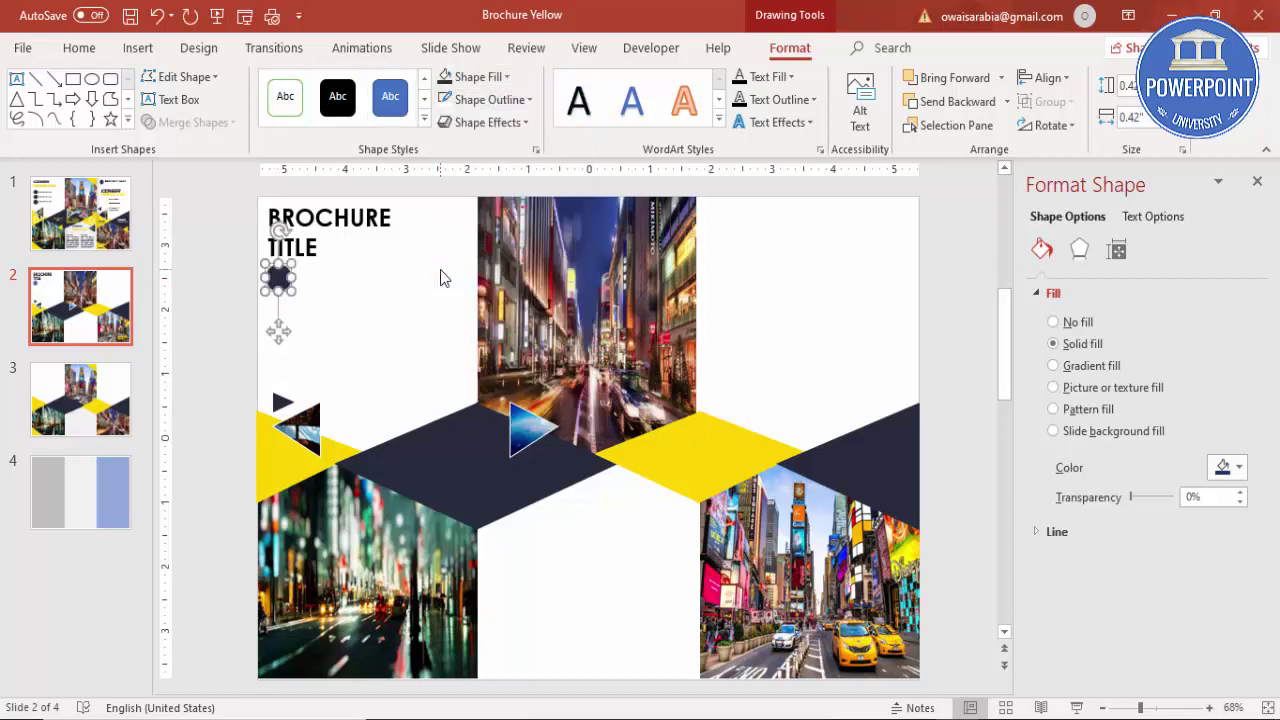
{"action": "left_click", "coordinate": [488, 100]}
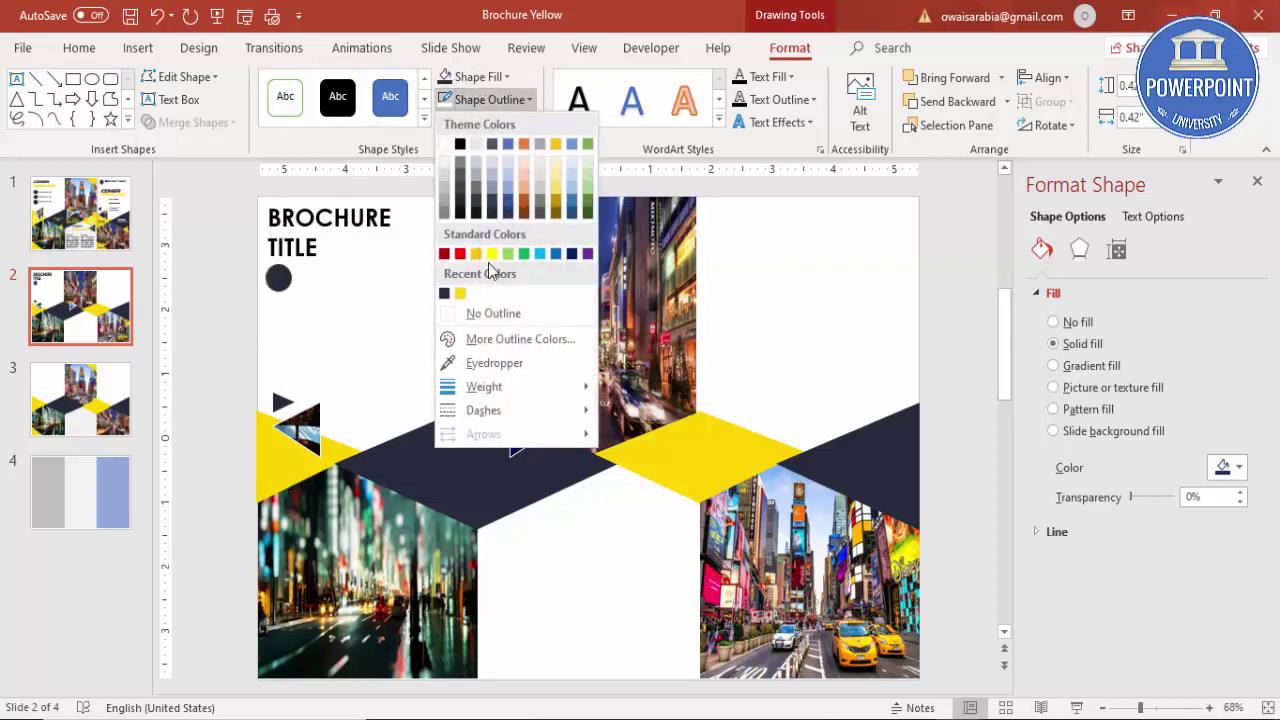
{"action": "left_click", "coordinate": [497, 316]}
{"action": "left_click", "coordinate": [226, 246]}
{"action": "left_click", "coordinate": [138, 48]}
Step: Add a 14-point Century Gothic 'Type your text here' text box beside the circle
{"action": "left_click", "coordinate": [738, 95]}
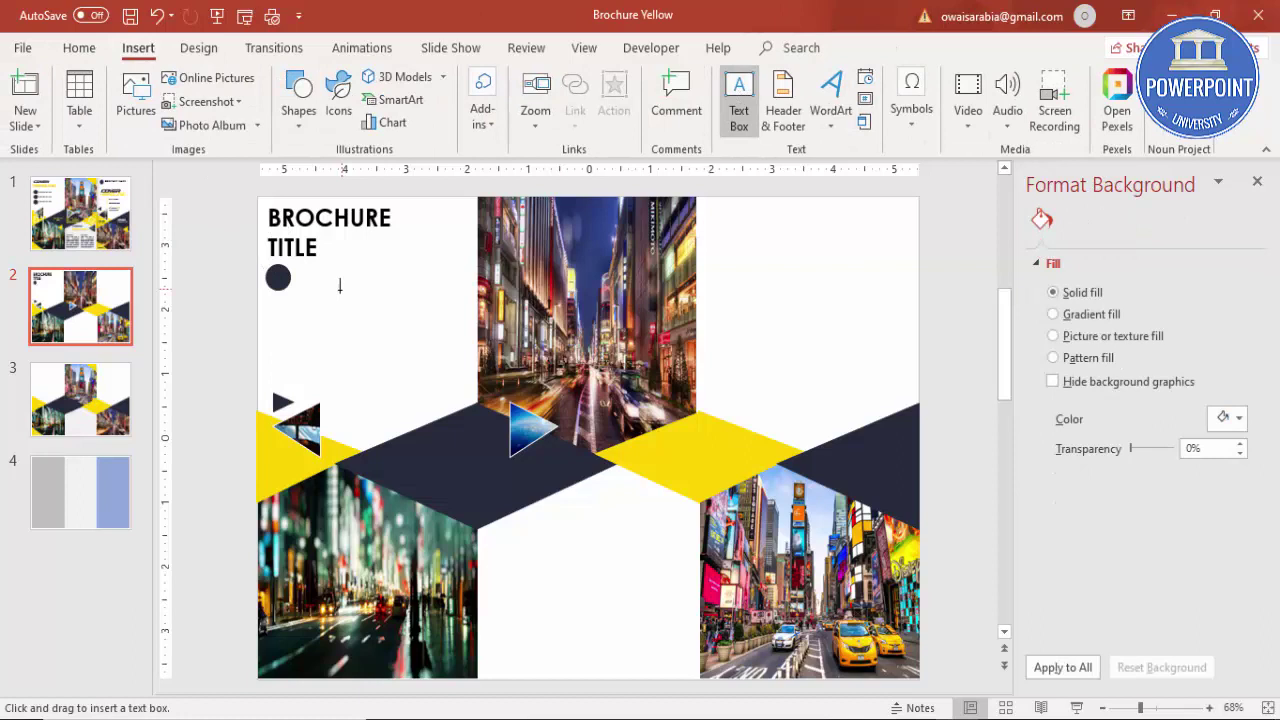
{"action": "left_click_drag", "start_coordinate": [295, 278], "coordinate": [447, 304]}
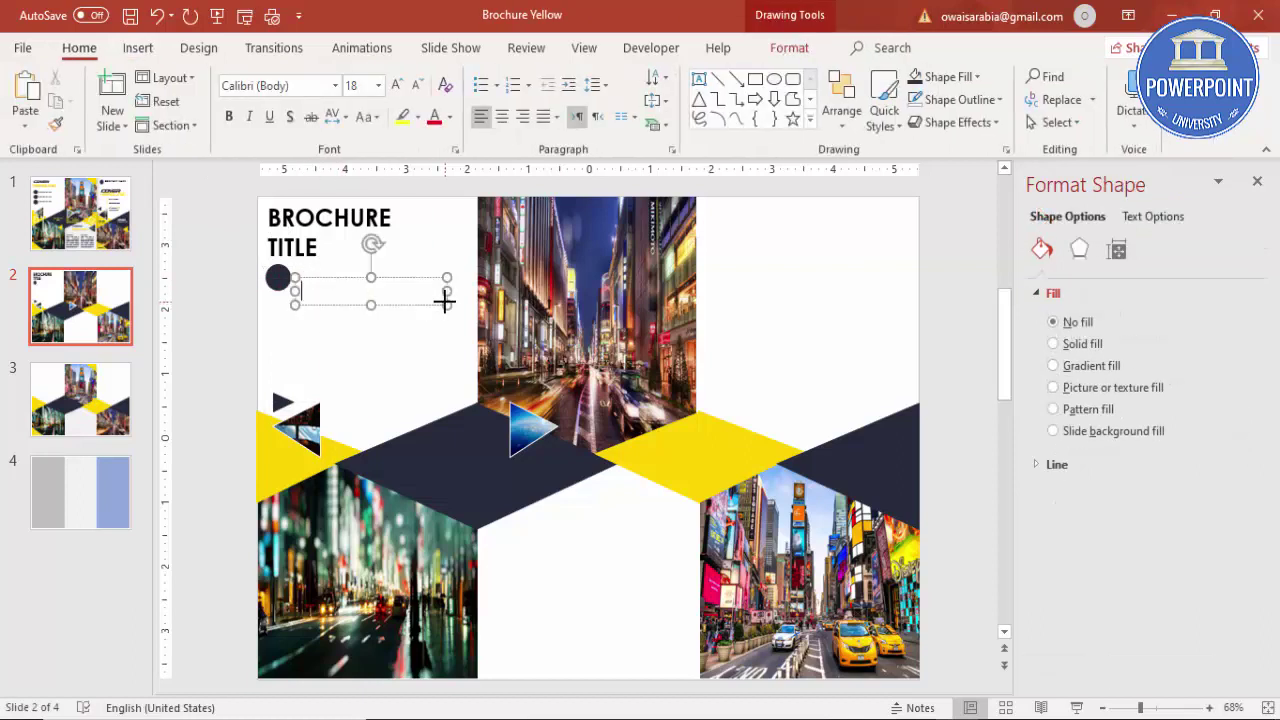
{"action": "type", "text": "Type your text here"}
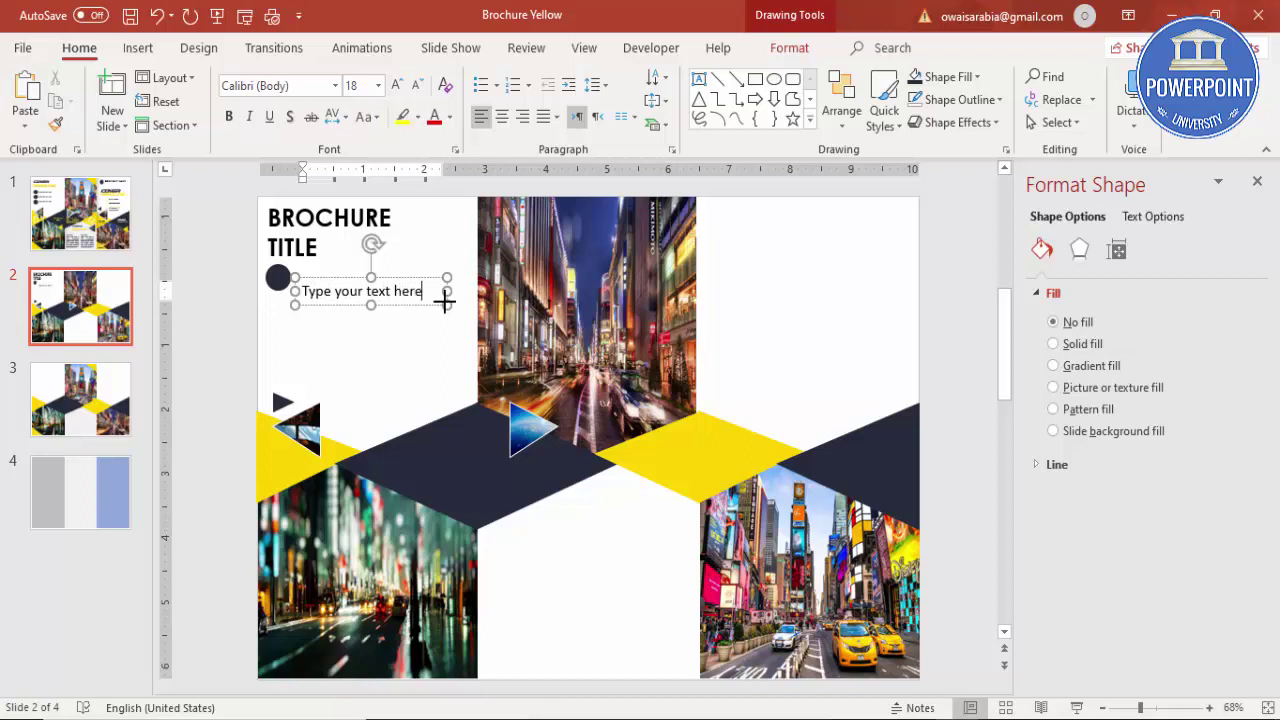
{"action": "left_click_drag", "start_coordinate": [406, 277], "coordinate": [408, 266]}
{"action": "left_click", "coordinate": [417, 85]}
{"action": "left_click", "coordinate": [417, 85]}
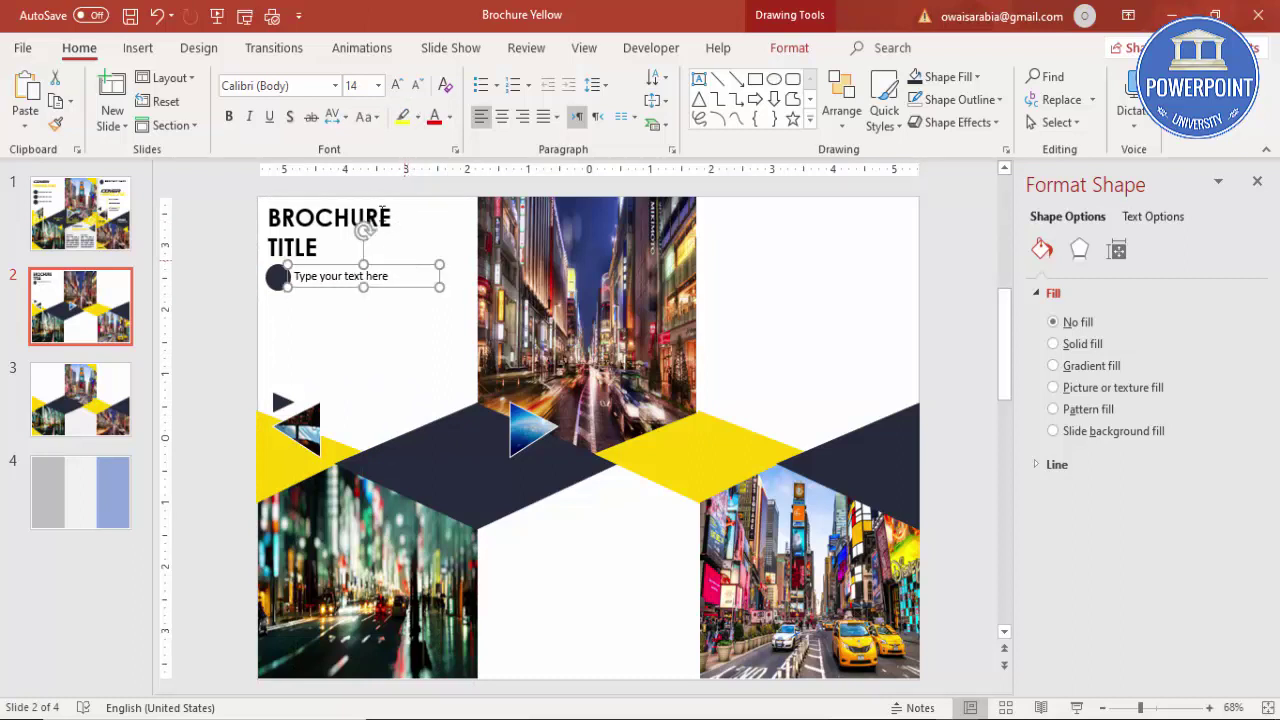
{"action": "left_click", "coordinate": [325, 88]}
{"action": "type", "text": "Century Gothic"}
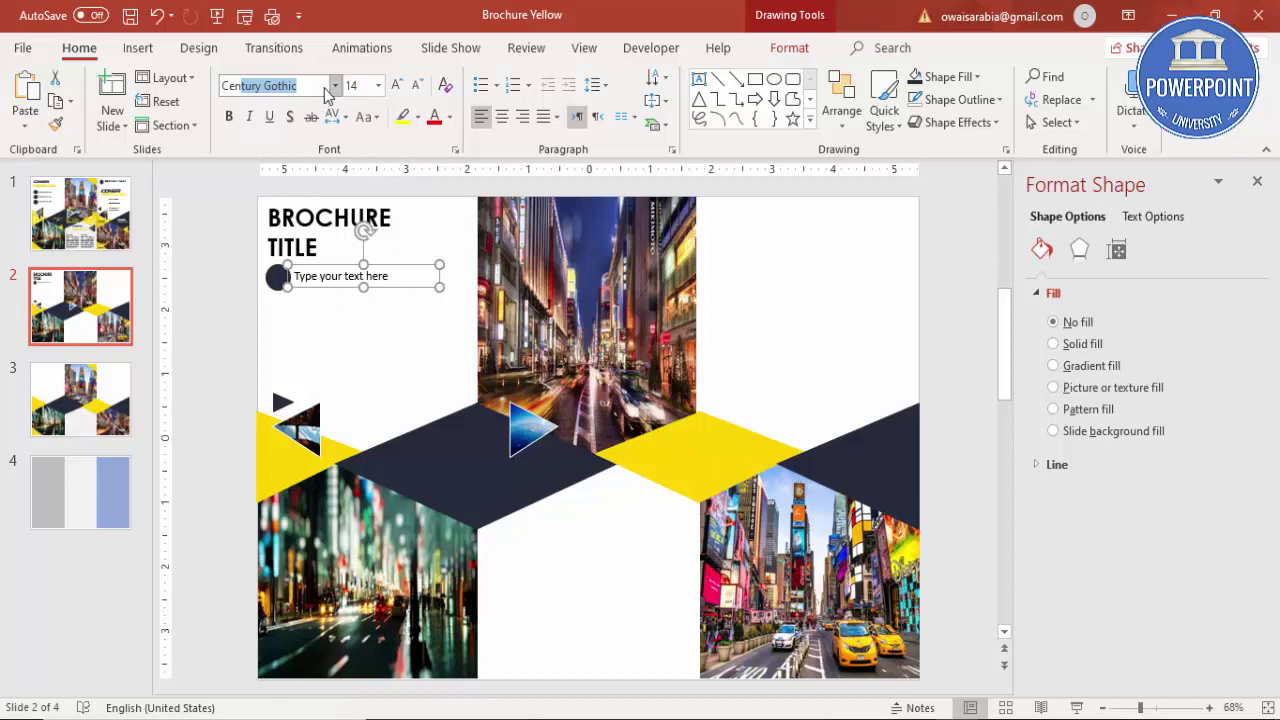
{"action": "key", "text": "Return"}
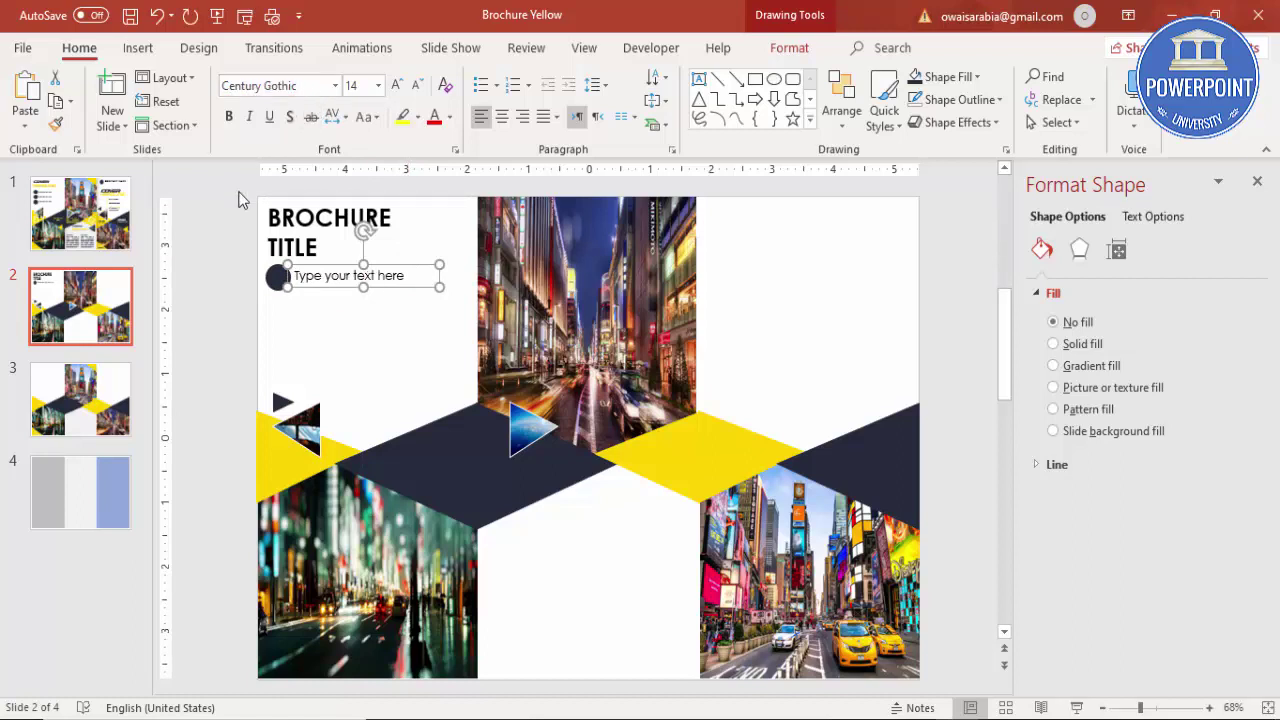
{"action": "left_click_drag", "start_coordinate": [406, 265], "coordinate": [400, 267]}
Step: Duplicate the circle and text row twice to make three stacked bullet rows
{"action": "left_click_drag", "start_coordinate": [202, 252], "coordinate": [466, 309]}
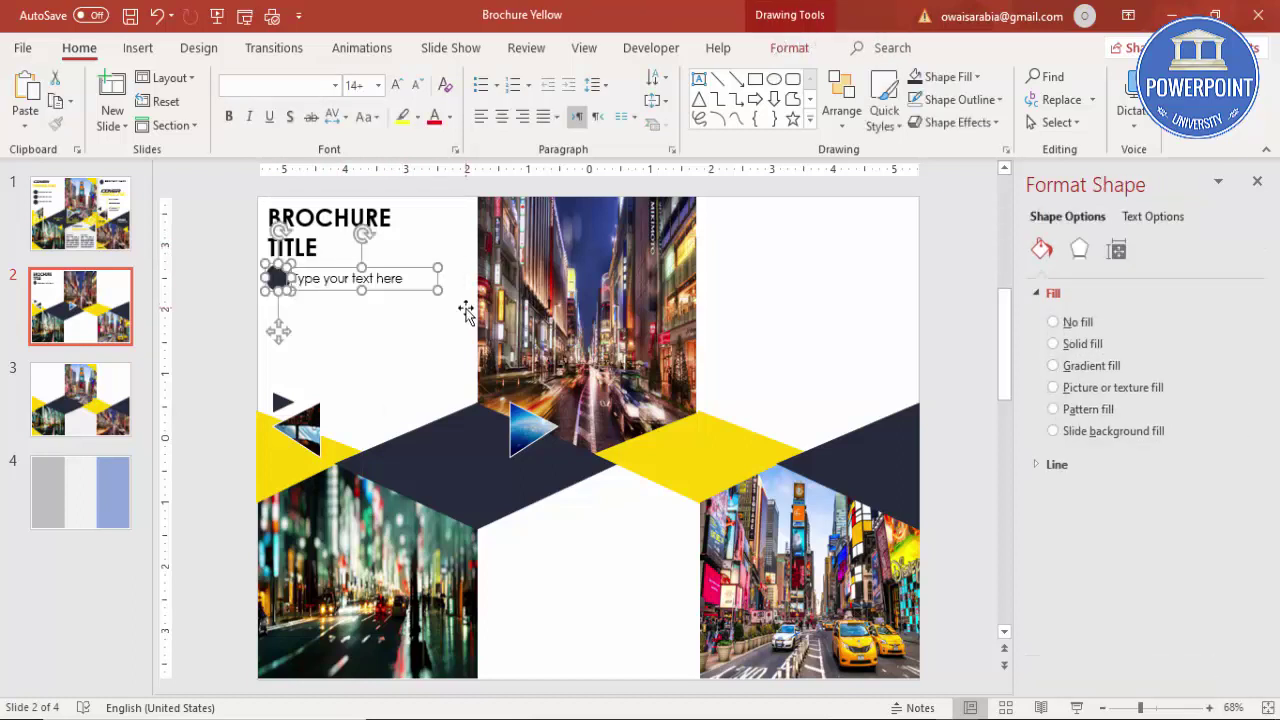
{"action": "key", "text": "ctrl+d"}
{"action": "left_click_drag", "start_coordinate": [428, 284], "coordinate": [417, 301]}
{"action": "key", "text": "ctrl+d"}
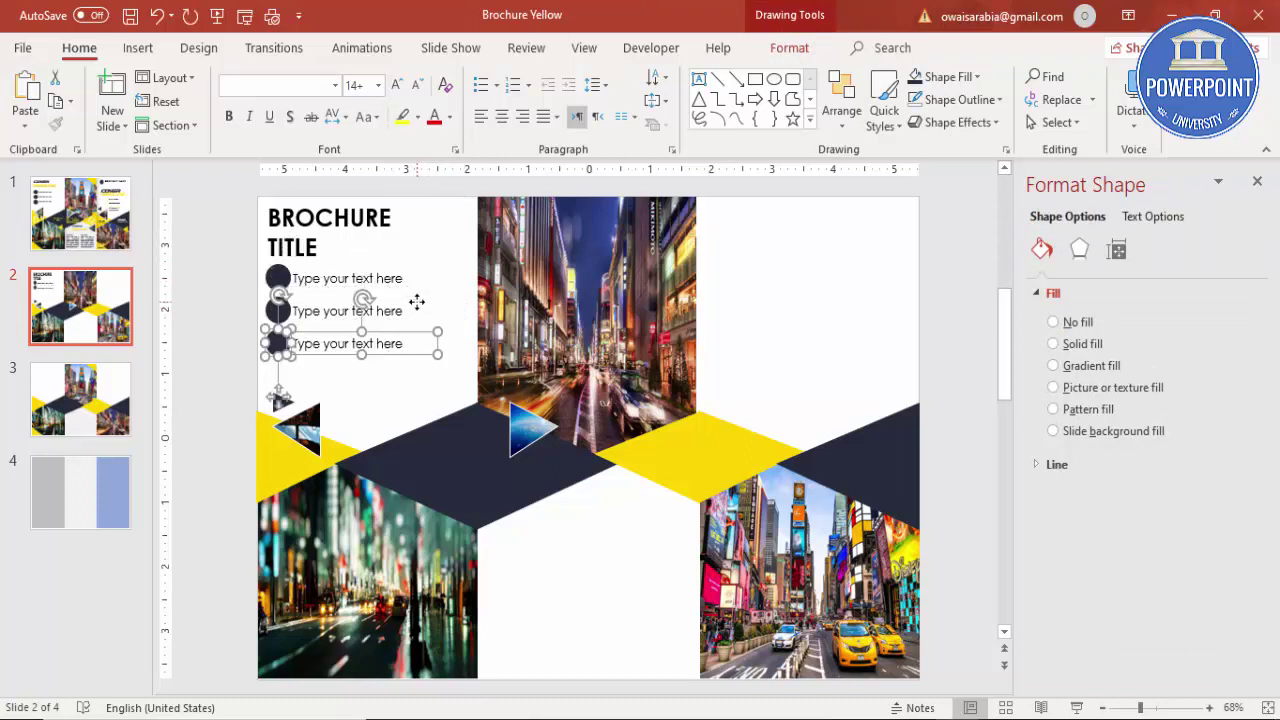
{"action": "left_click", "coordinate": [220, 393]}
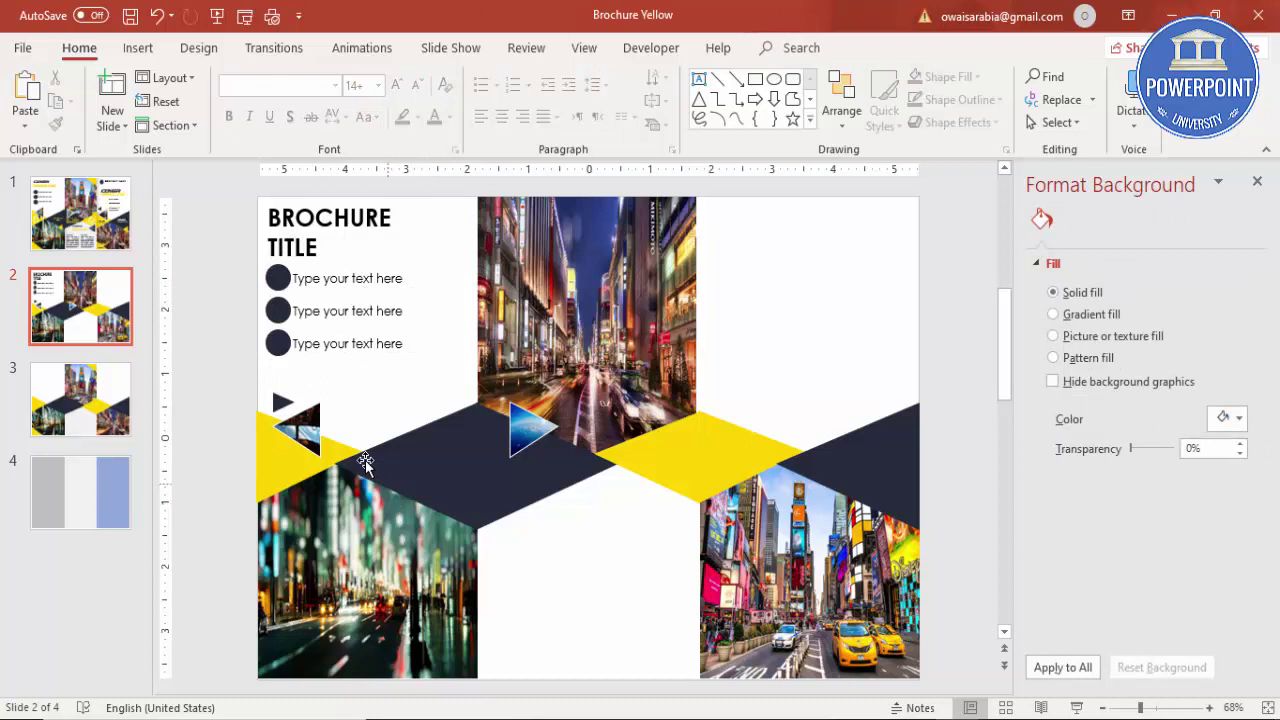
Step: Turn the small triangle yellow, enlarge and mirror it, and set it at the street photo's top edge
{"action": "left_click", "coordinate": [285, 401]}
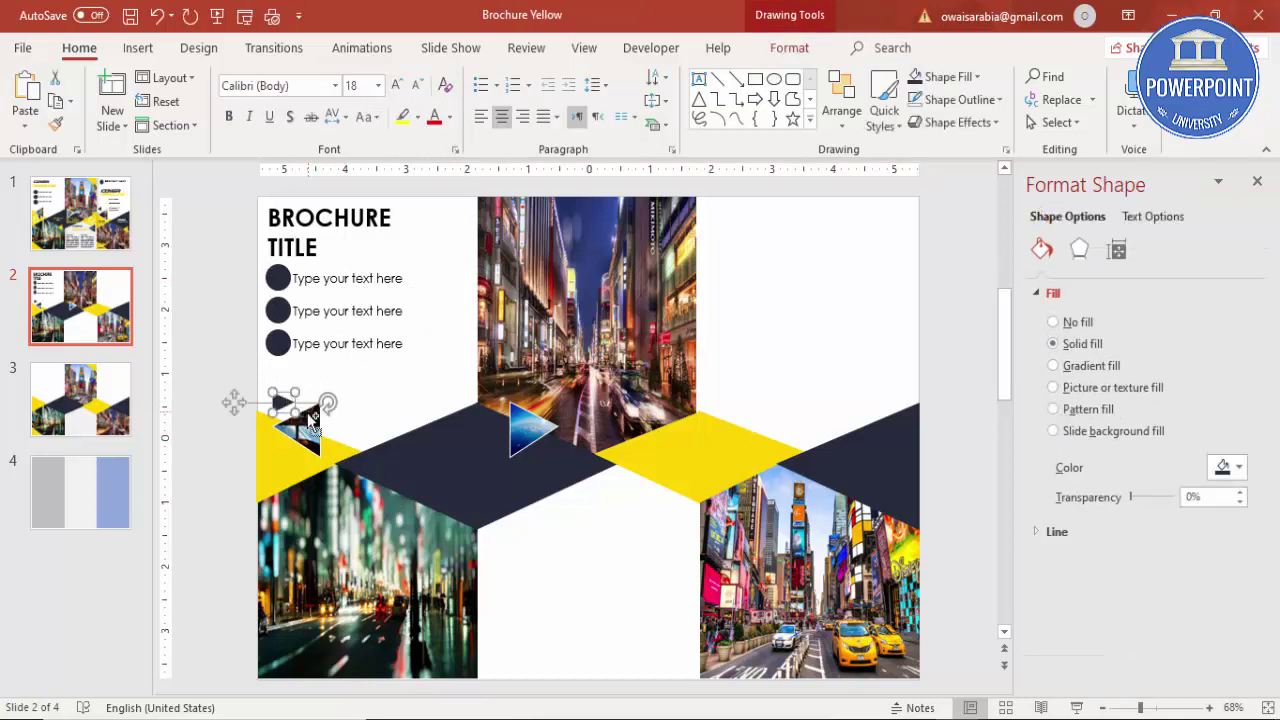
{"action": "left_click", "coordinate": [345, 455]}
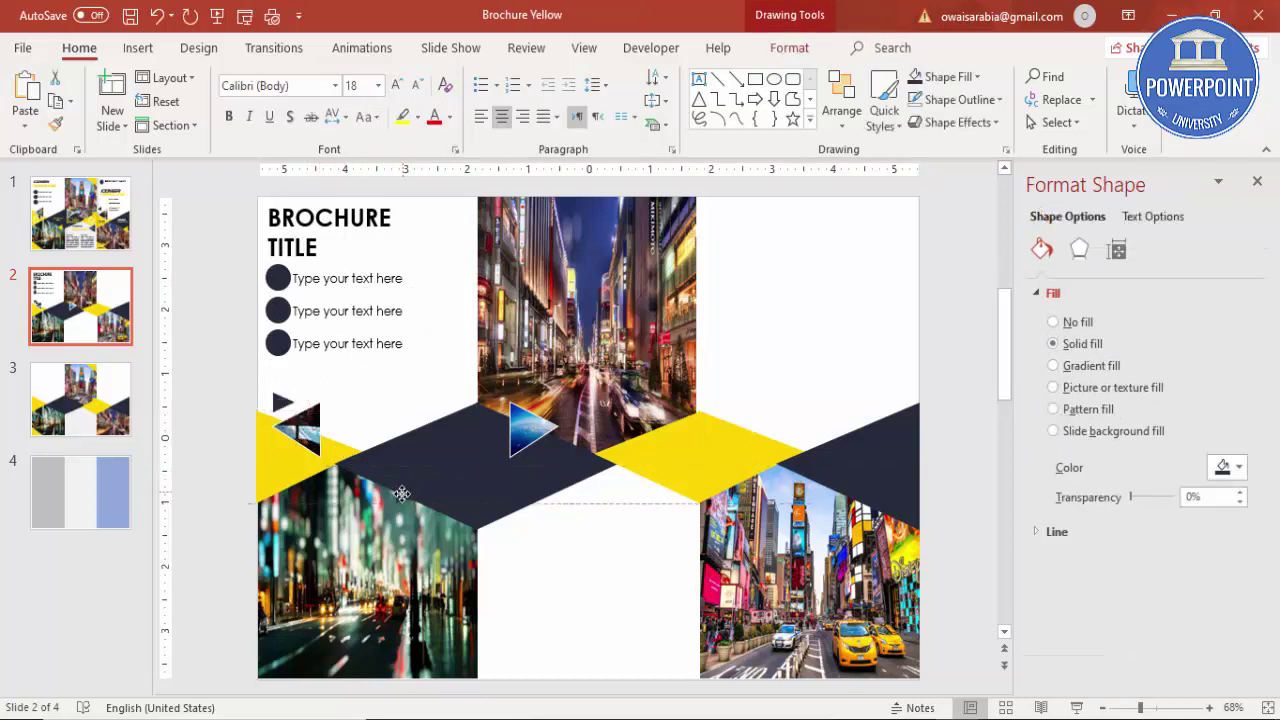
{"action": "left_click_drag", "start_coordinate": [401, 494], "coordinate": [397, 527]}
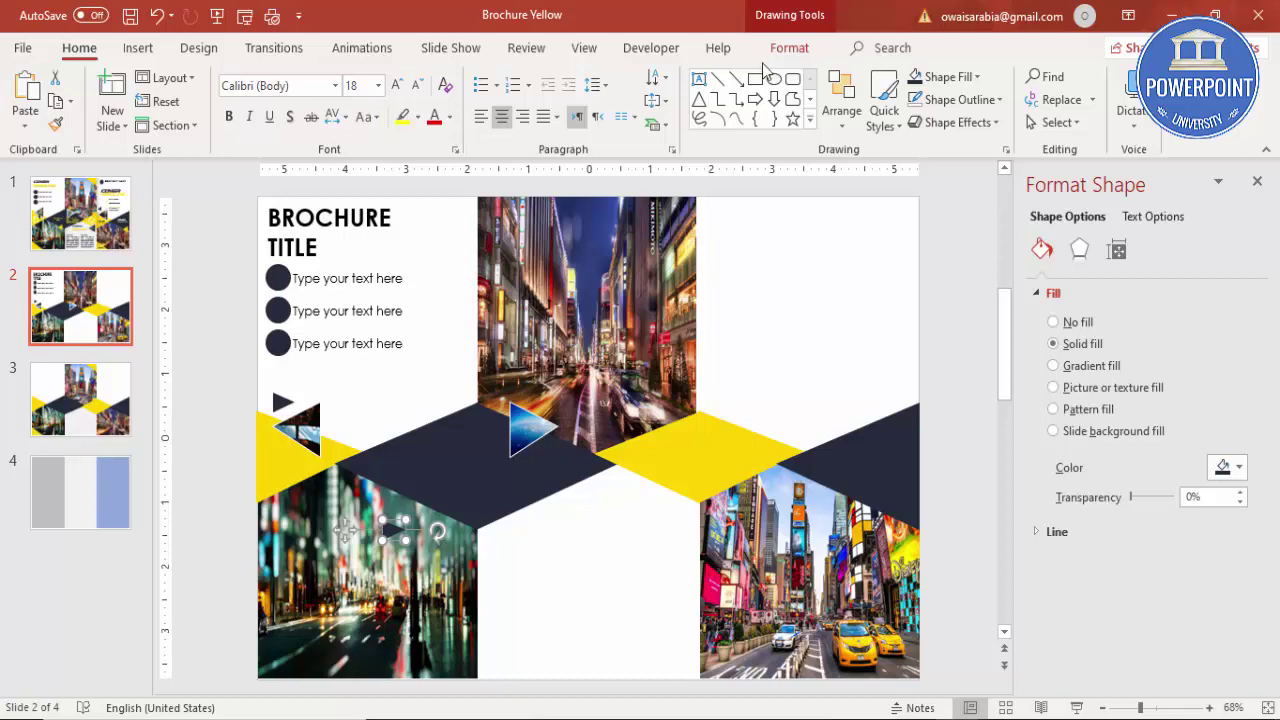
{"action": "left_click", "coordinate": [789, 48]}
{"action": "left_click", "coordinate": [478, 77]}
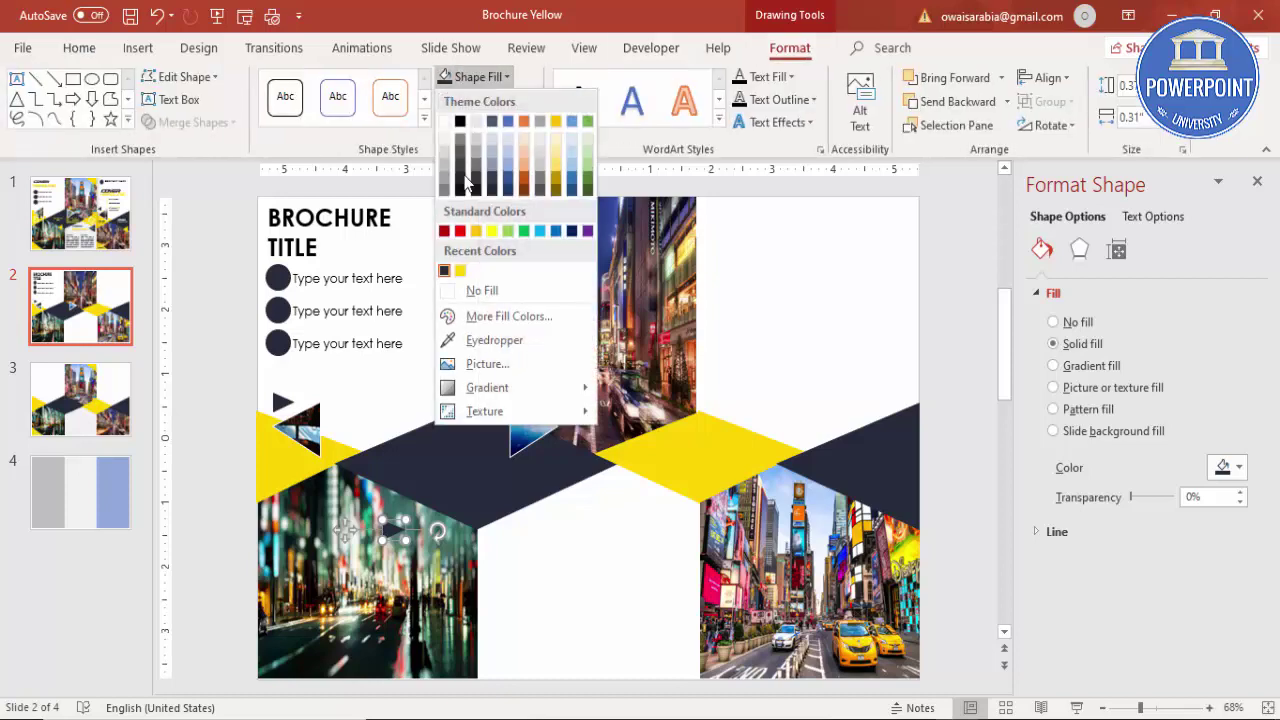
{"action": "left_click", "coordinate": [462, 270]}
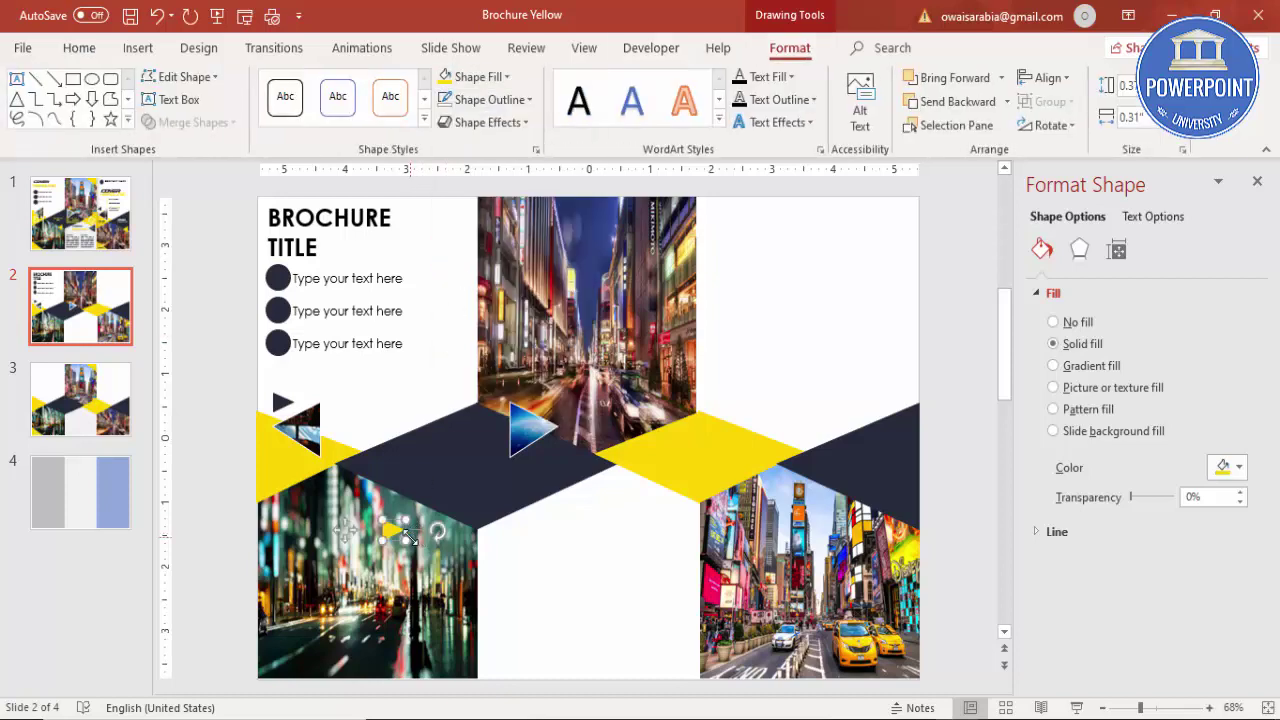
{"action": "left_click_drag", "start_coordinate": [405, 537], "coordinate": [409, 507]}
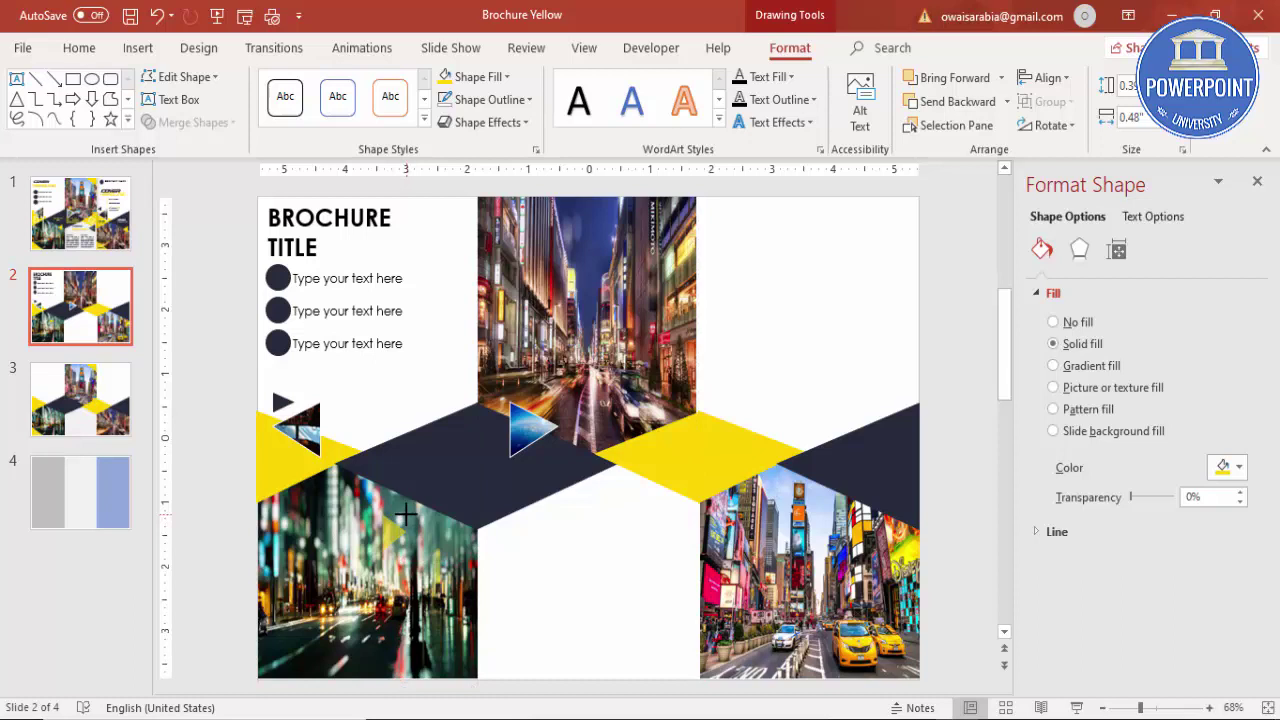
{"action": "left_click", "coordinate": [1036, 126]}
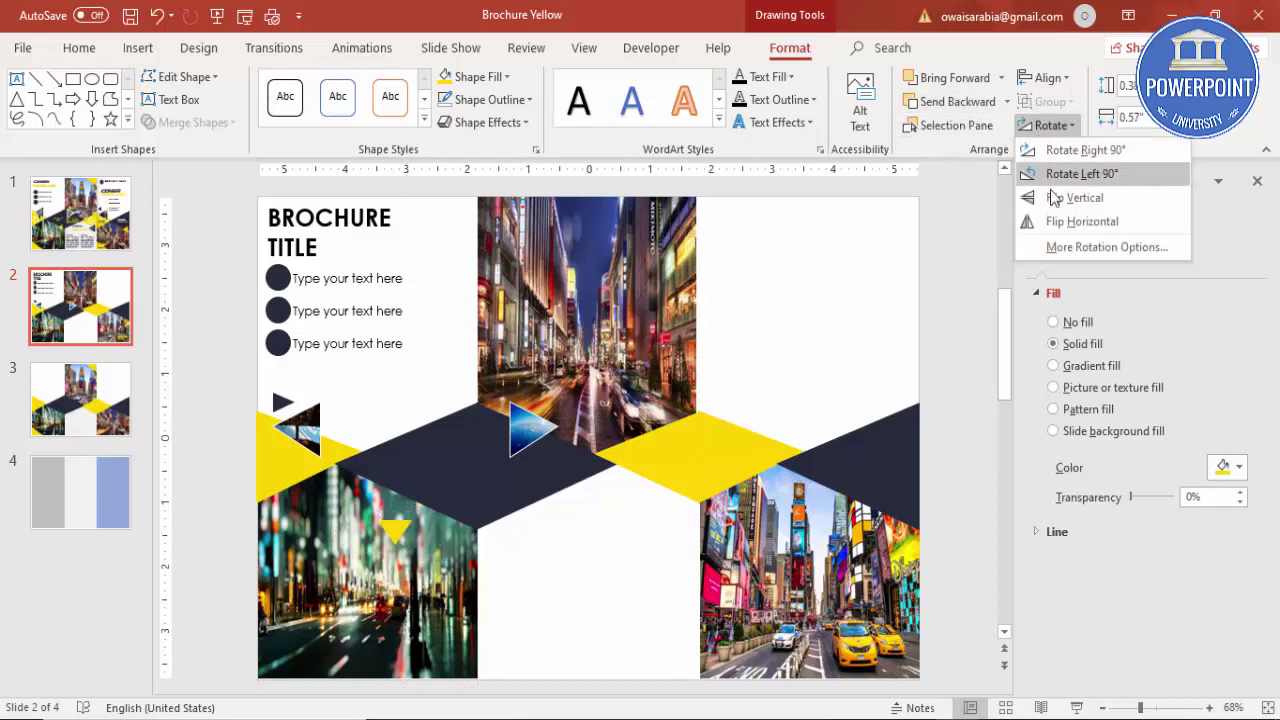
{"action": "left_click", "coordinate": [1063, 222]}
{"action": "left_click_drag", "start_coordinate": [394, 529], "coordinate": [443, 507]}
Step: Copy the blue-sky triangle to the right, flip it horizontally, and position it over the yellow band
{"action": "left_click", "coordinate": [514, 430]}
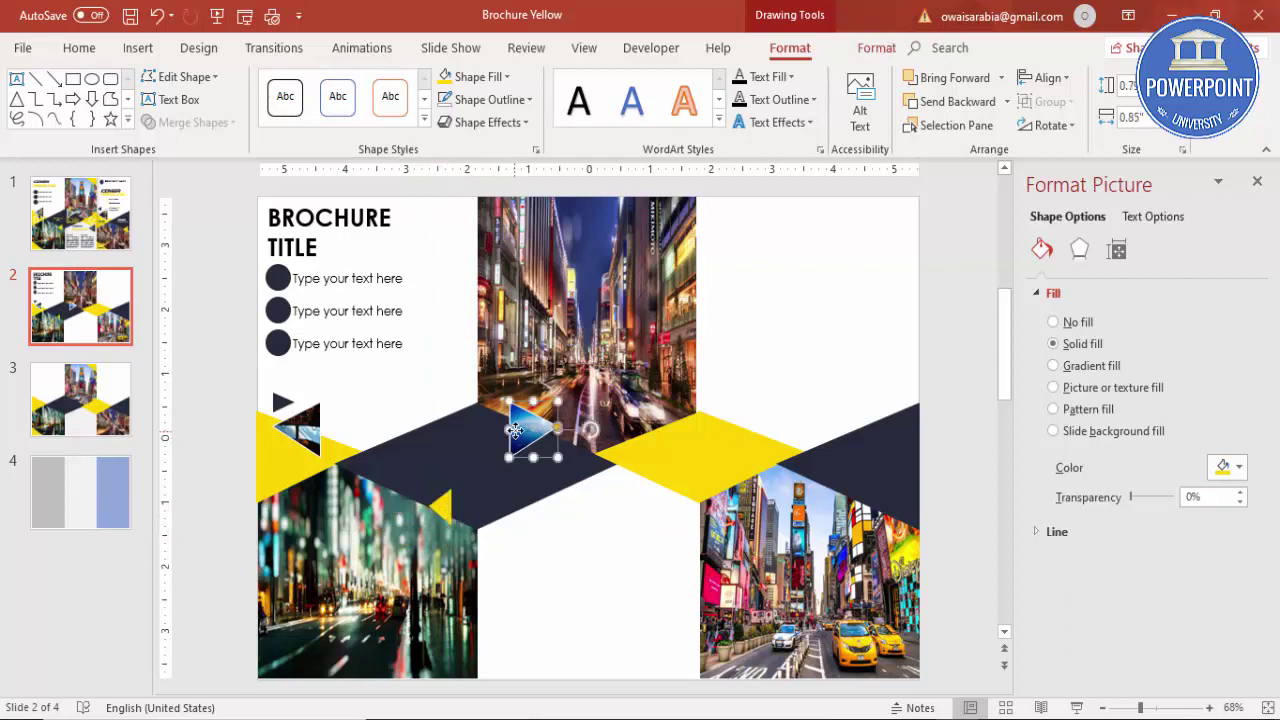
{"action": "left_click_drag", "start_coordinate": [546, 450], "coordinate": [748, 425]}
{"action": "left_click", "coordinate": [1050, 125]}
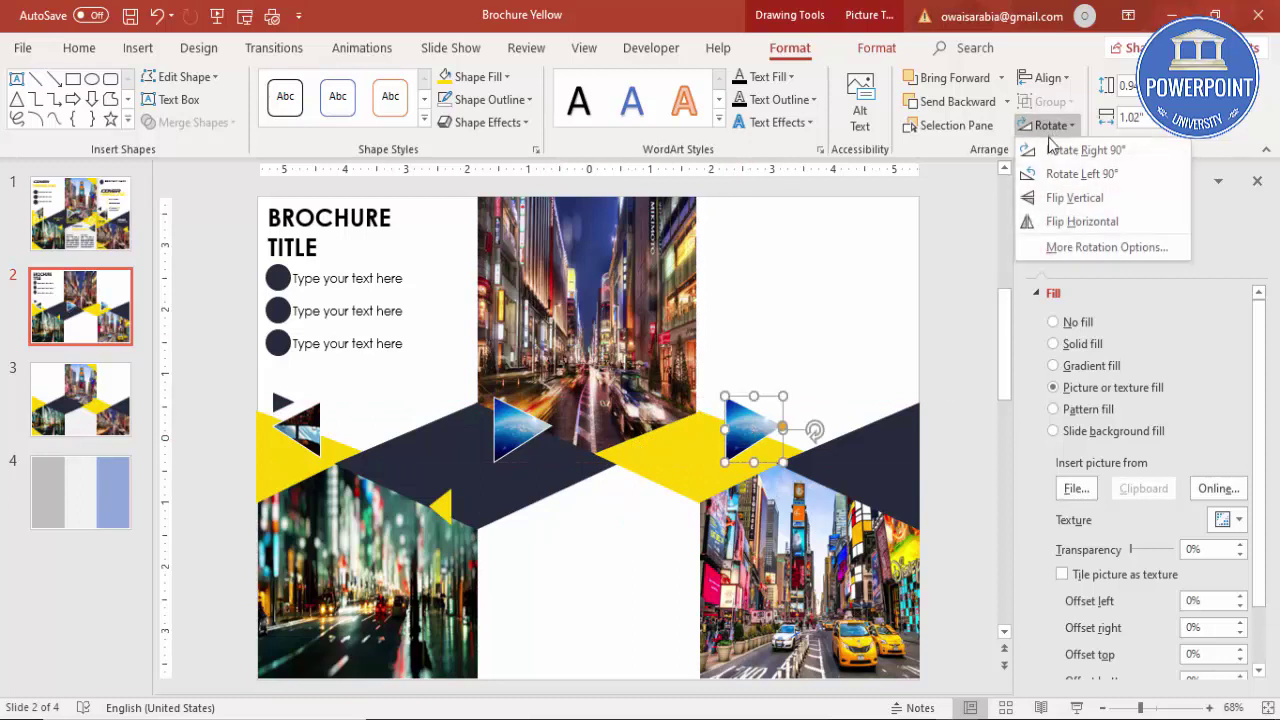
{"action": "left_click", "coordinate": [1098, 221]}
{"action": "left_click_drag", "start_coordinate": [760, 426], "coordinate": [741, 415]}
{"action": "left_click", "coordinate": [742, 413]}
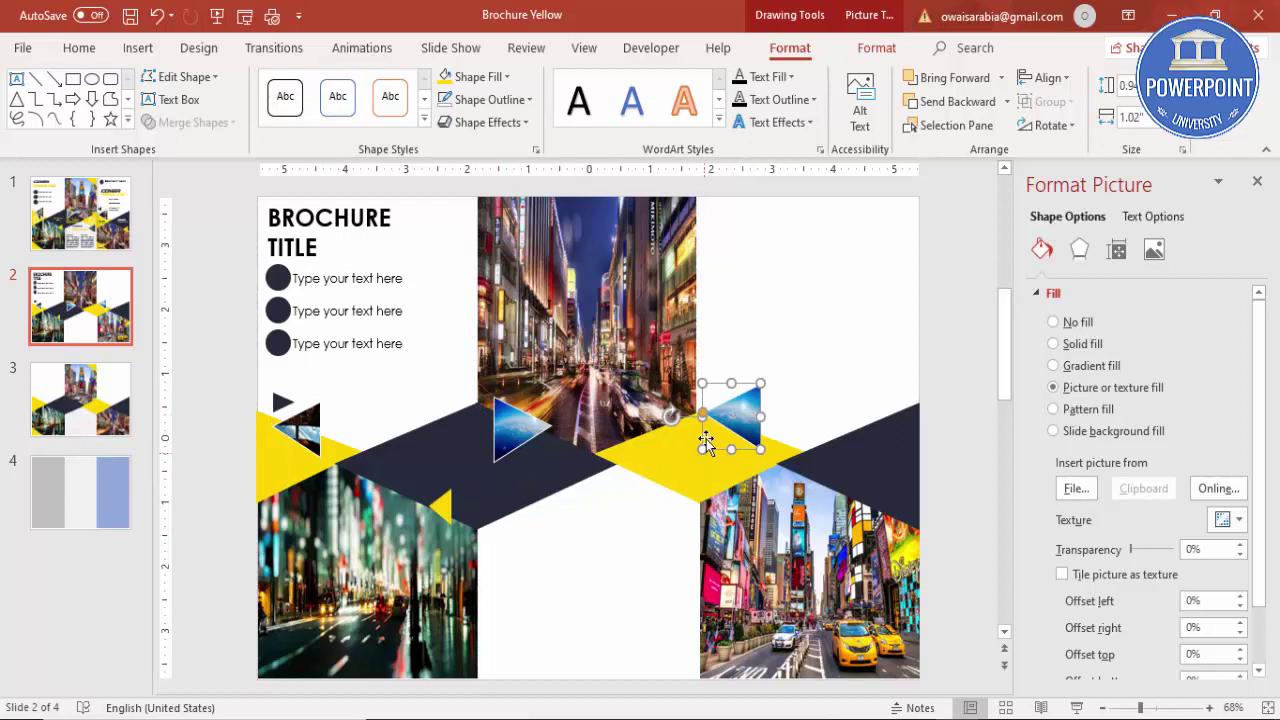
{"action": "left_click", "coordinate": [236, 337]}
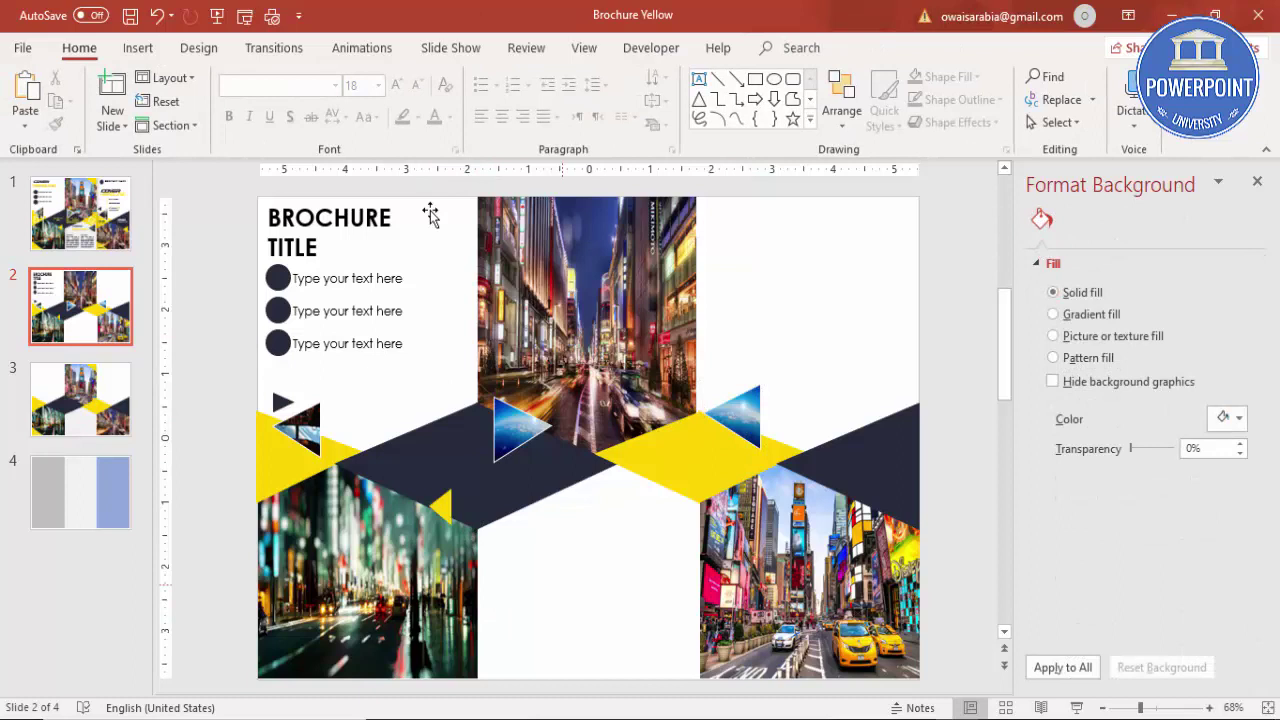
Step: Insert a text box in the lower middle panel filled with =lorem(1) placeholder text
{"action": "left_click", "coordinate": [139, 48]}
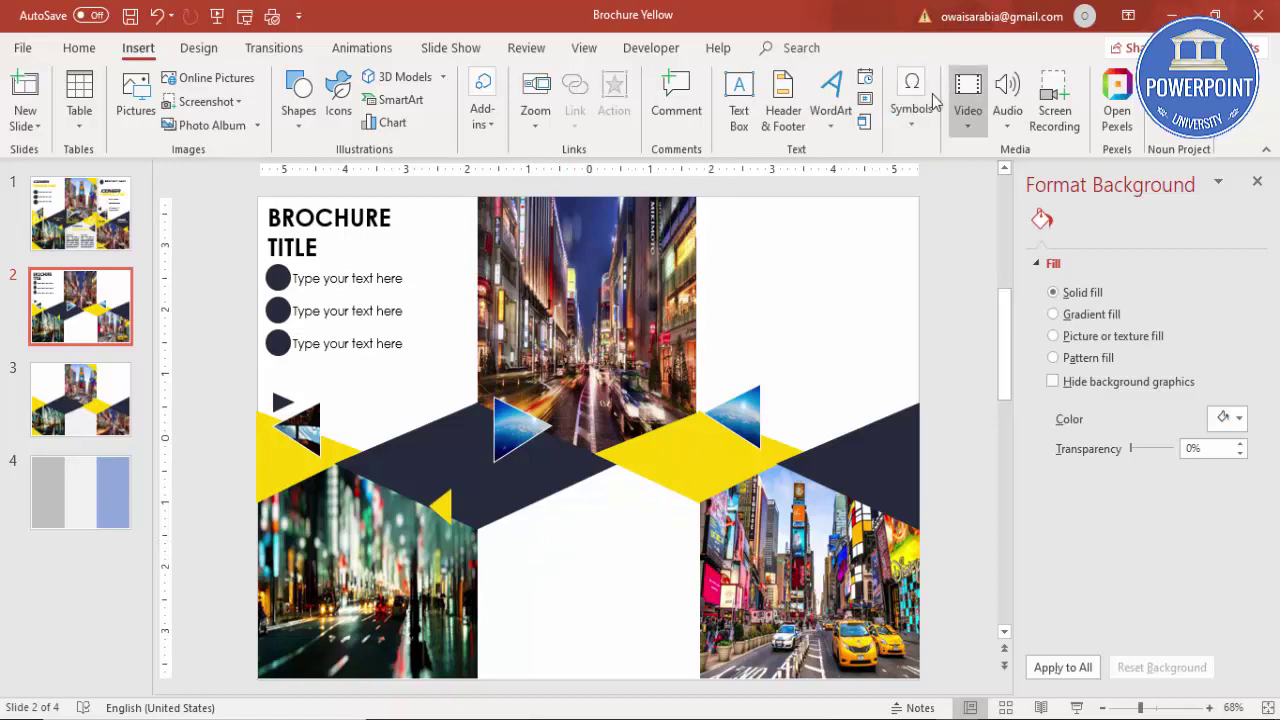
{"action": "left_click", "coordinate": [738, 102]}
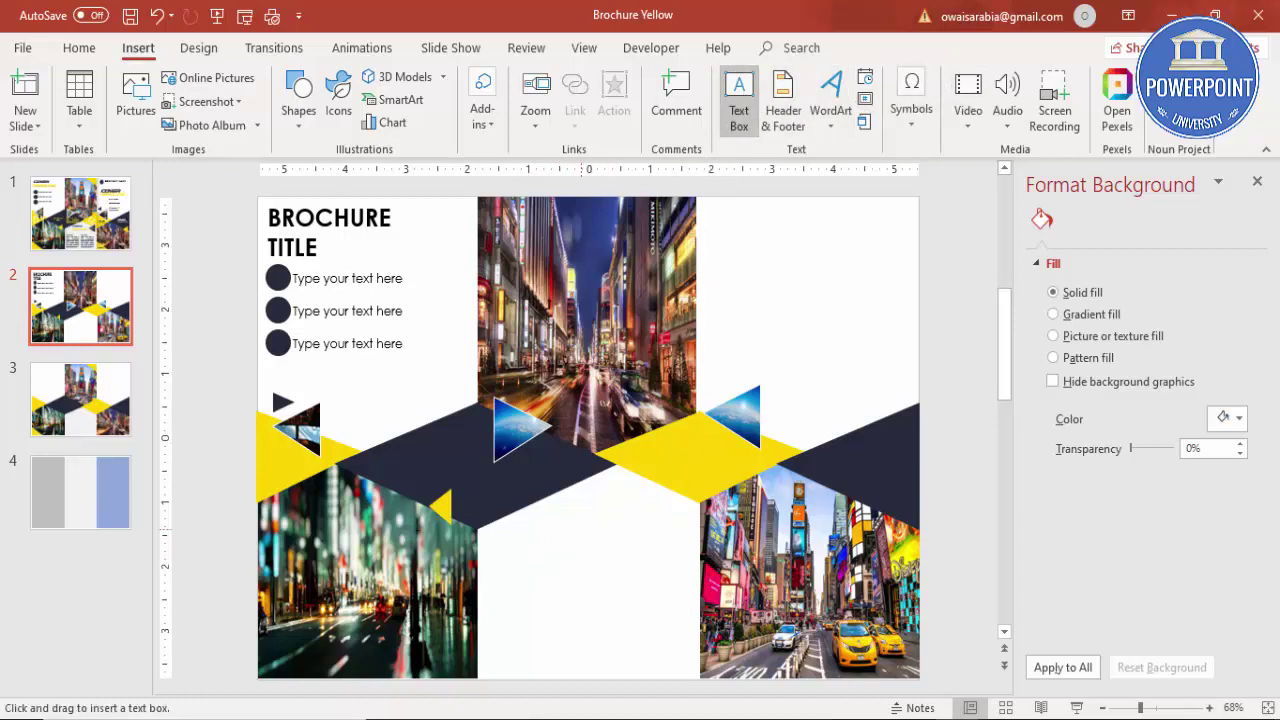
{"action": "left_click_drag", "start_coordinate": [514, 537], "coordinate": [700, 666]}
{"action": "type", "text": "=lorem(1)"}
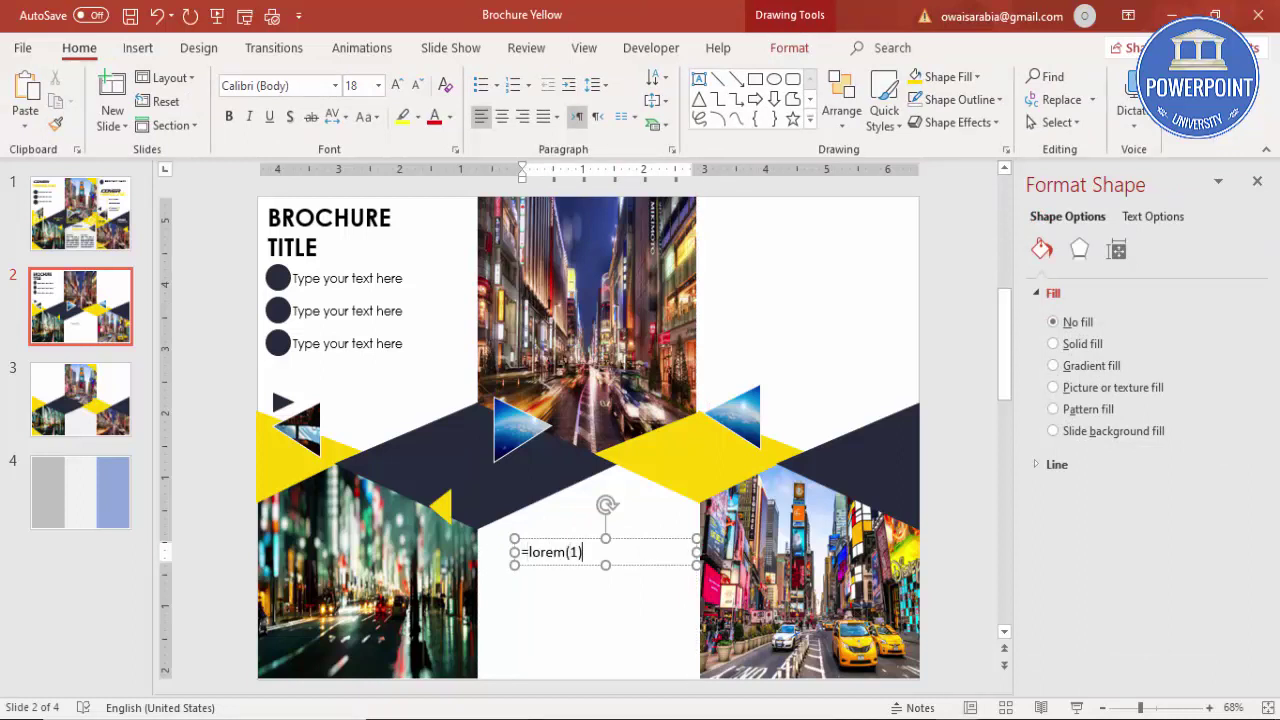
{"action": "key", "text": "Return"}
Step: Shrink the lorem text and switch it to Century Gothic
{"action": "left_click", "coordinate": [572, 478]}
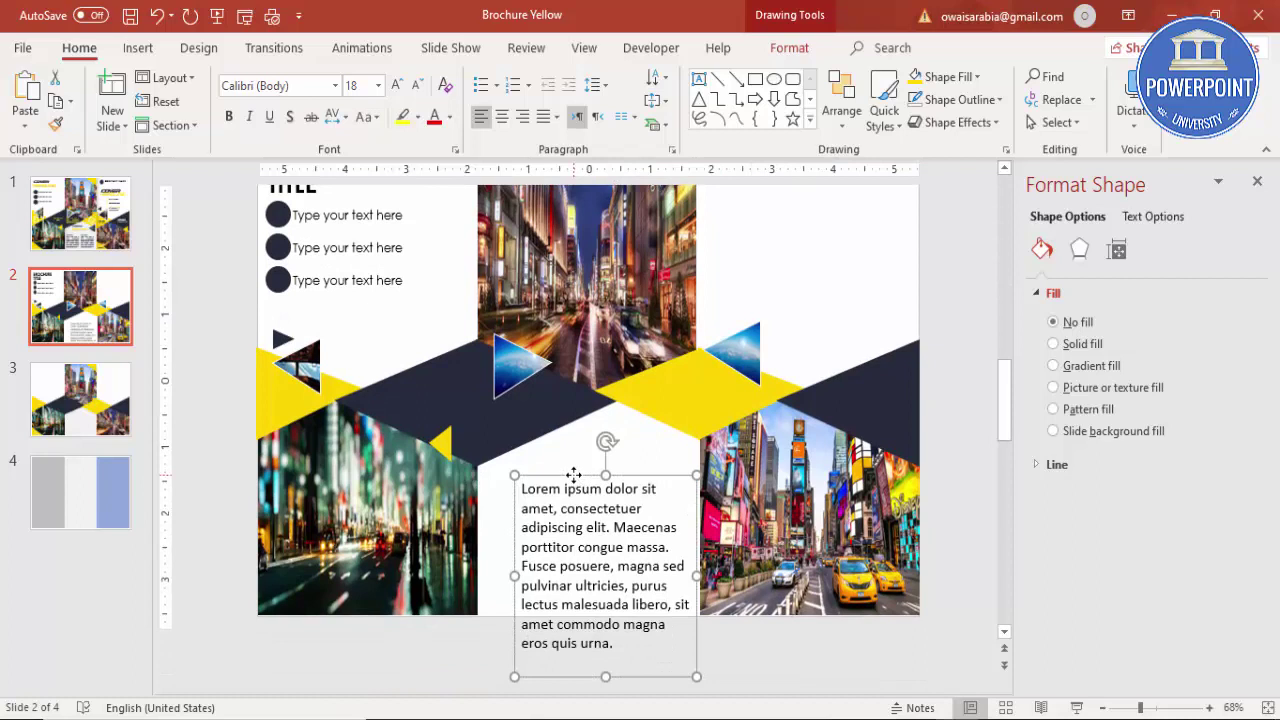
{"action": "left_click", "coordinate": [418, 85]}
{"action": "left_click", "coordinate": [418, 85]}
{"action": "left_click", "coordinate": [418, 85]}
{"action": "left_click", "coordinate": [418, 85]}
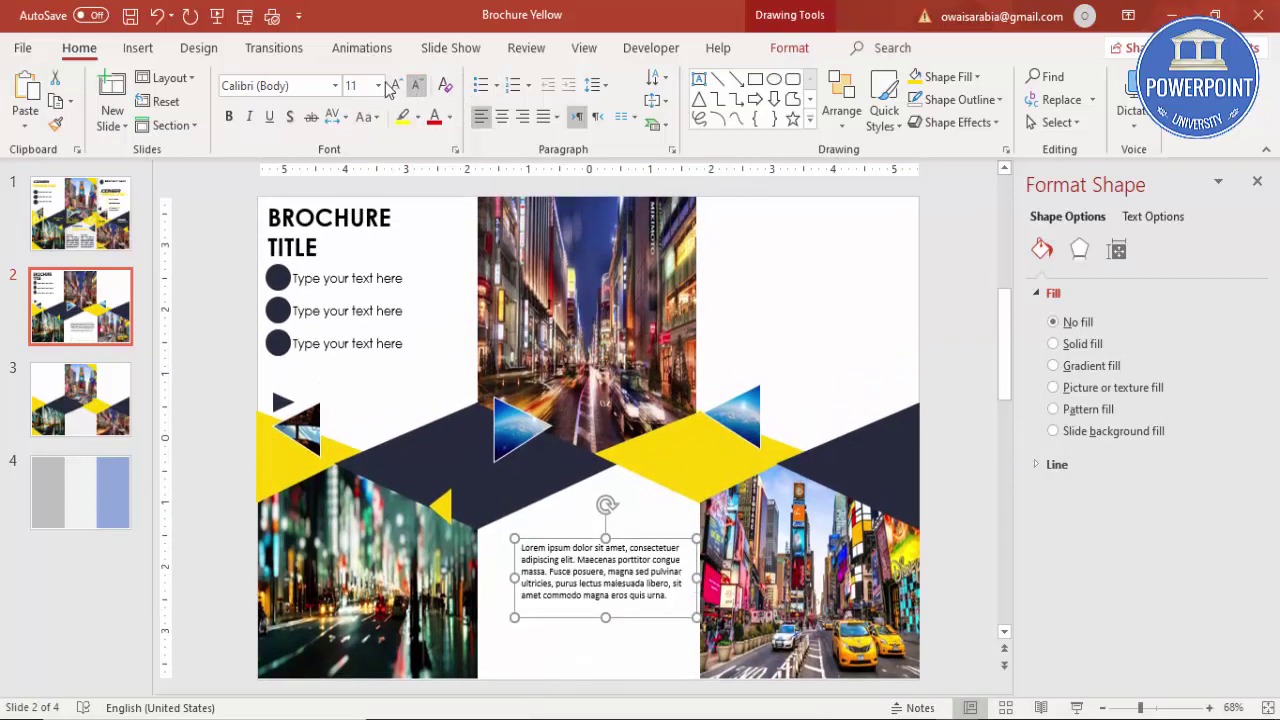
{"action": "left_click", "coordinate": [306, 85]}
{"action": "type", "text": "Century Gothic"}
{"action": "key", "text": "Return"}
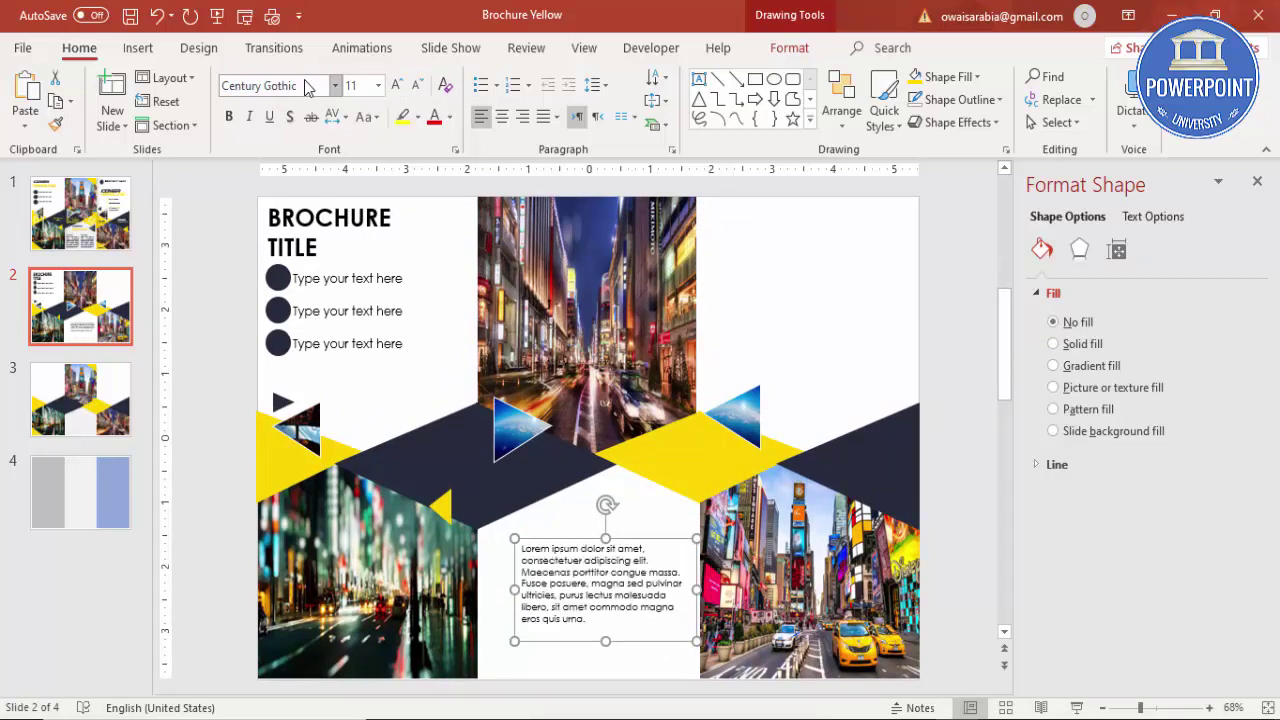
Step: Narrow the lorem box, reduce it to 9 pt, justify it and position it in the panel
{"action": "left_click_drag", "start_coordinate": [697, 594], "coordinate": [617, 588]}
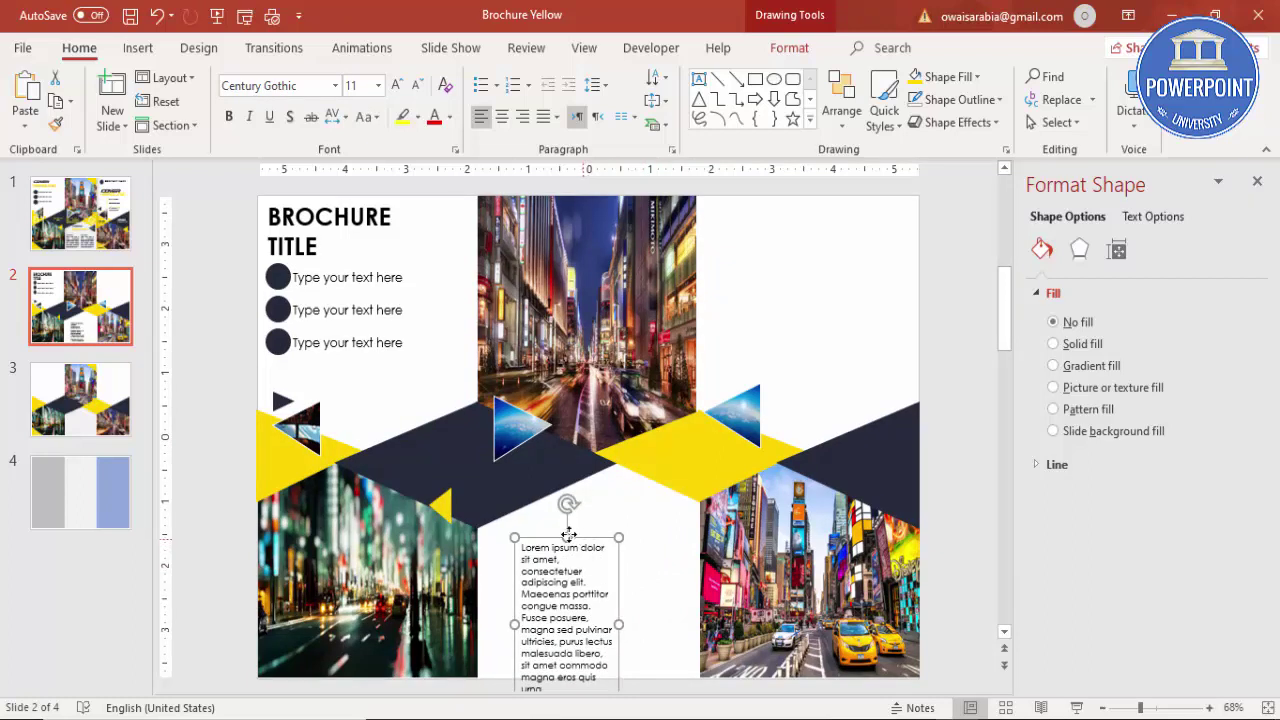
{"action": "left_click_drag", "start_coordinate": [575, 540], "coordinate": [545, 523]}
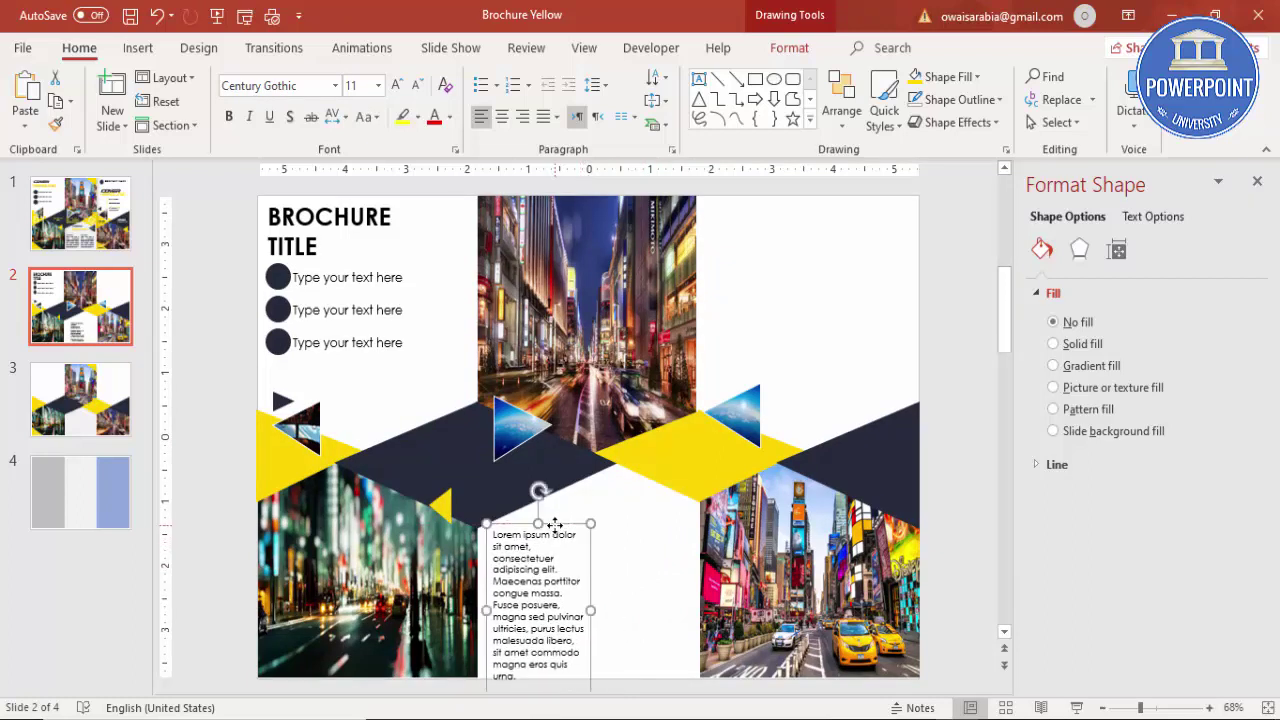
{"action": "left_click", "coordinate": [418, 86]}
{"action": "left_click", "coordinate": [418, 86]}
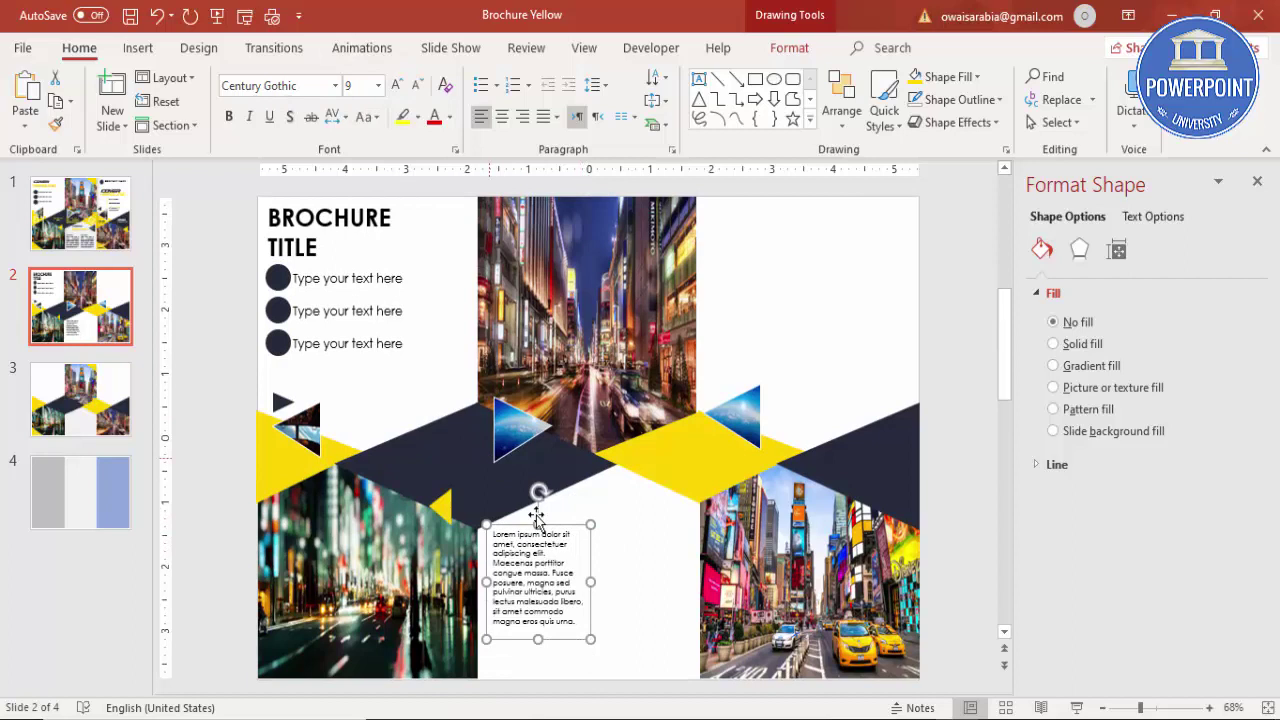
{"action": "left_click_drag", "start_coordinate": [569, 528], "coordinate": [568, 556]}
{"action": "left_click", "coordinate": [541, 118]}
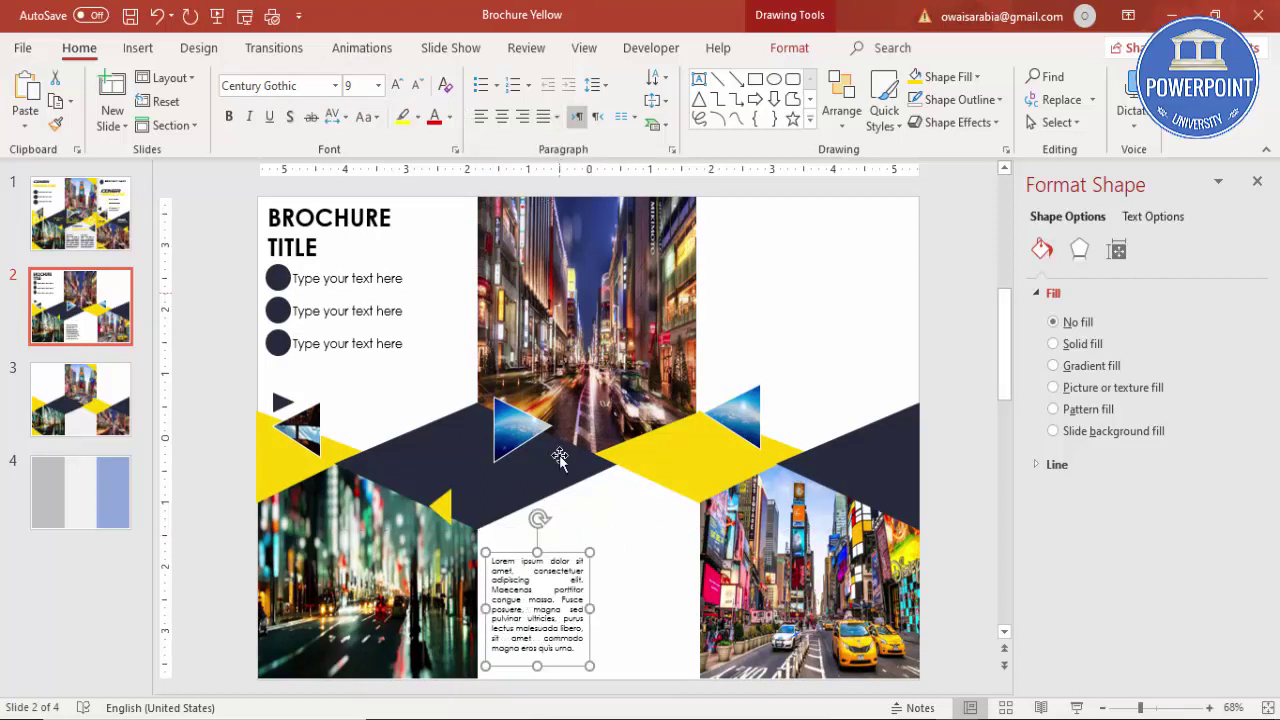
{"action": "left_click_drag", "start_coordinate": [562, 552], "coordinate": [686, 555]}
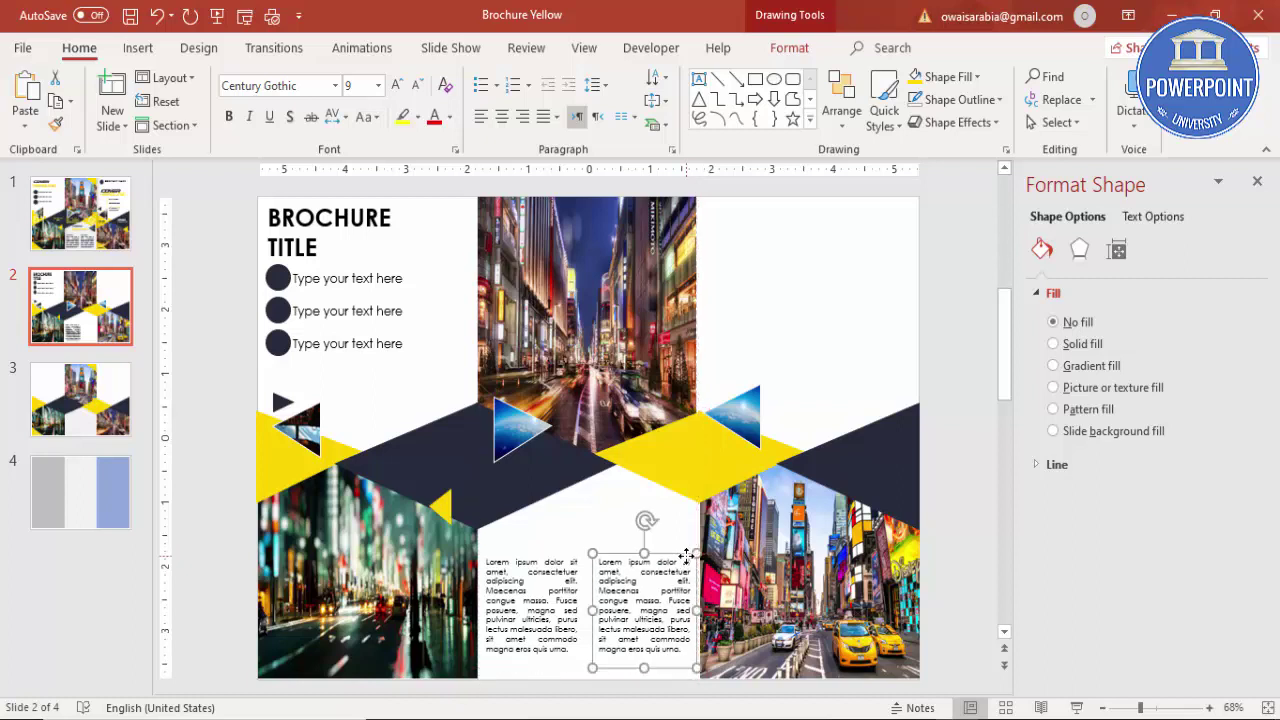
Step: Duplicate a 'Type your text here' bullet text box as a heading above the lorem columns
{"action": "left_click", "coordinate": [380, 276]}
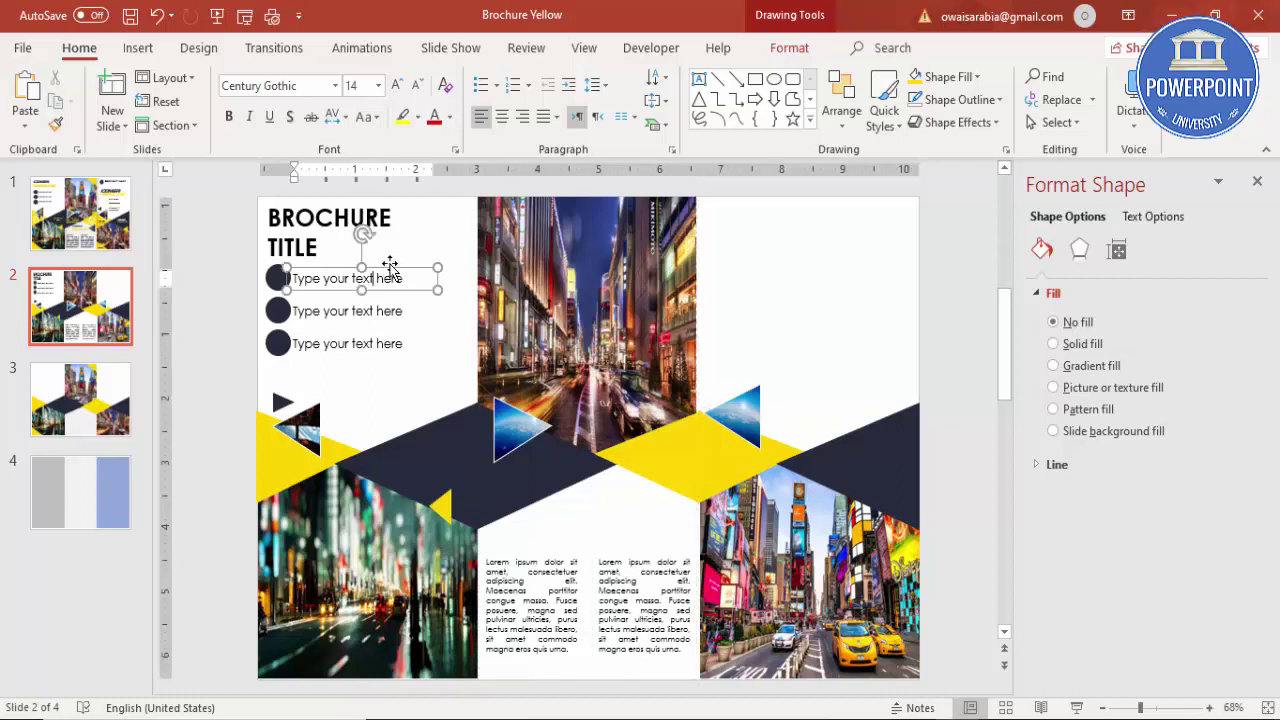
{"action": "left_click", "coordinate": [390, 264]}
{"action": "left_click", "coordinate": [382, 284]}
{"action": "left_click", "coordinate": [395, 270]}
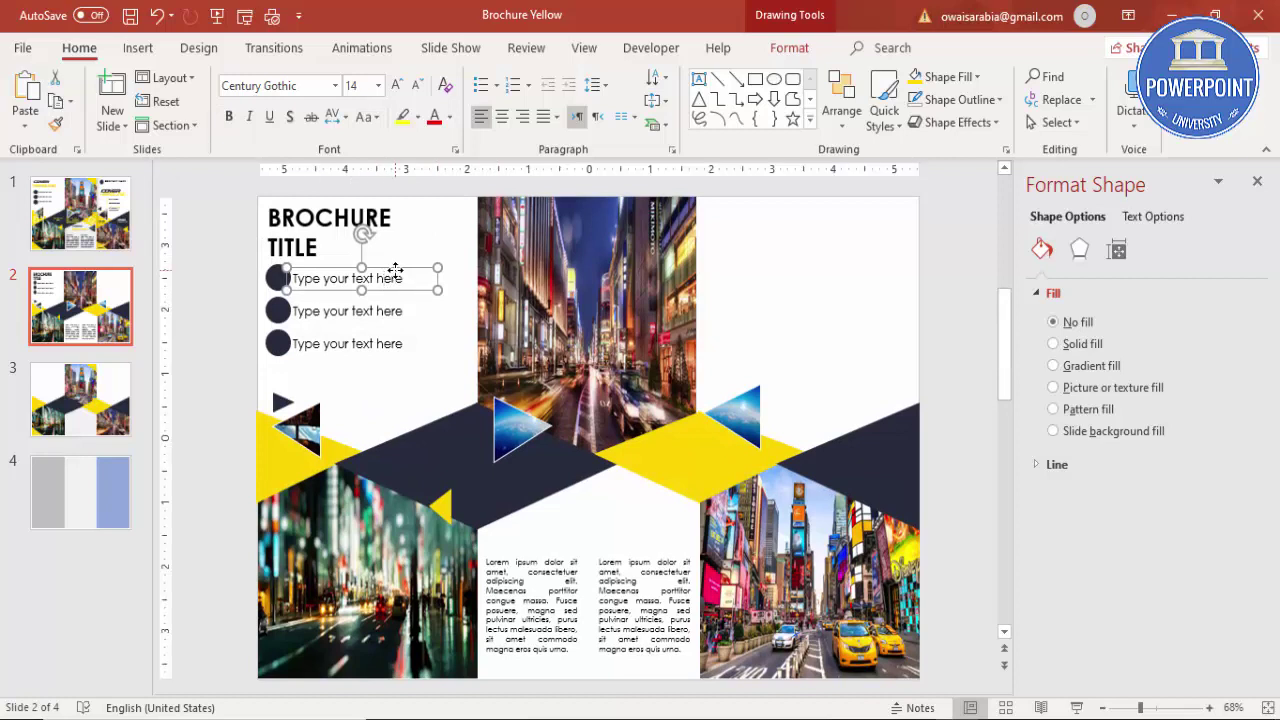
{"action": "key", "text": "ctrl+d"}
{"action": "left_click_drag", "start_coordinate": [418, 287], "coordinate": [598, 535]}
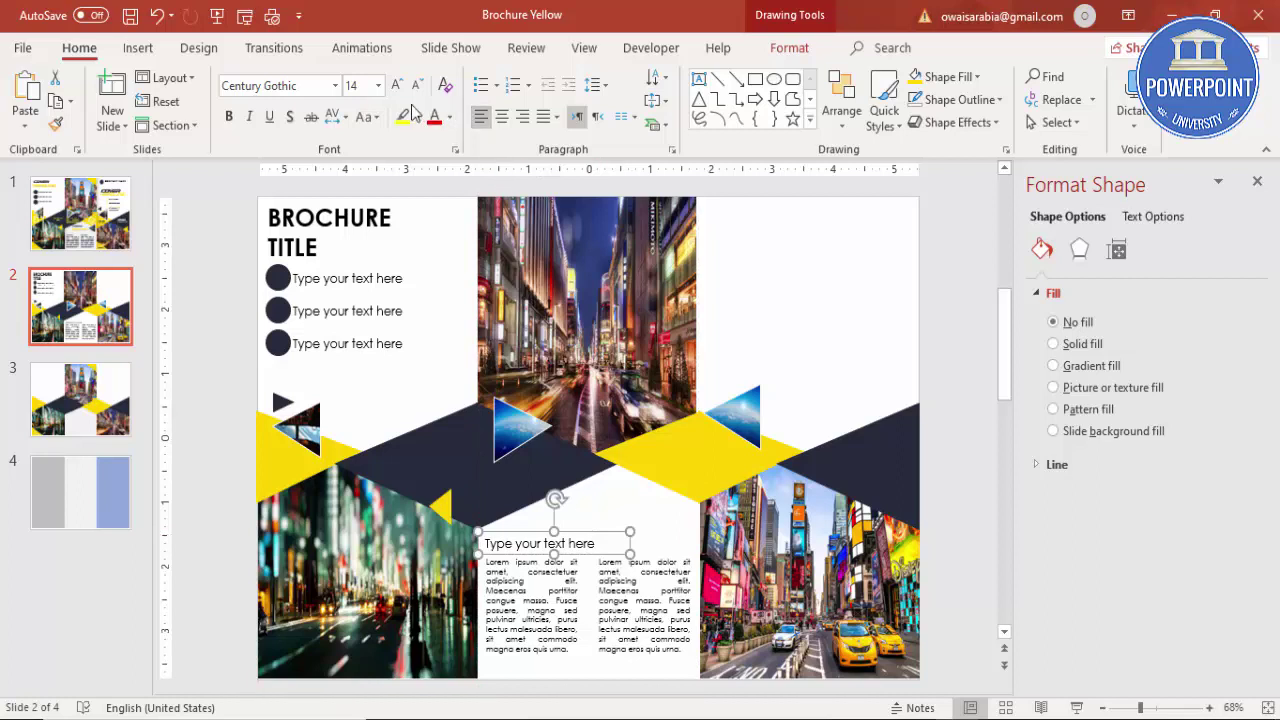
Step: Make the heading bold at 10 pt and narrow its box to fit the column
{"action": "left_click", "coordinate": [228, 116]}
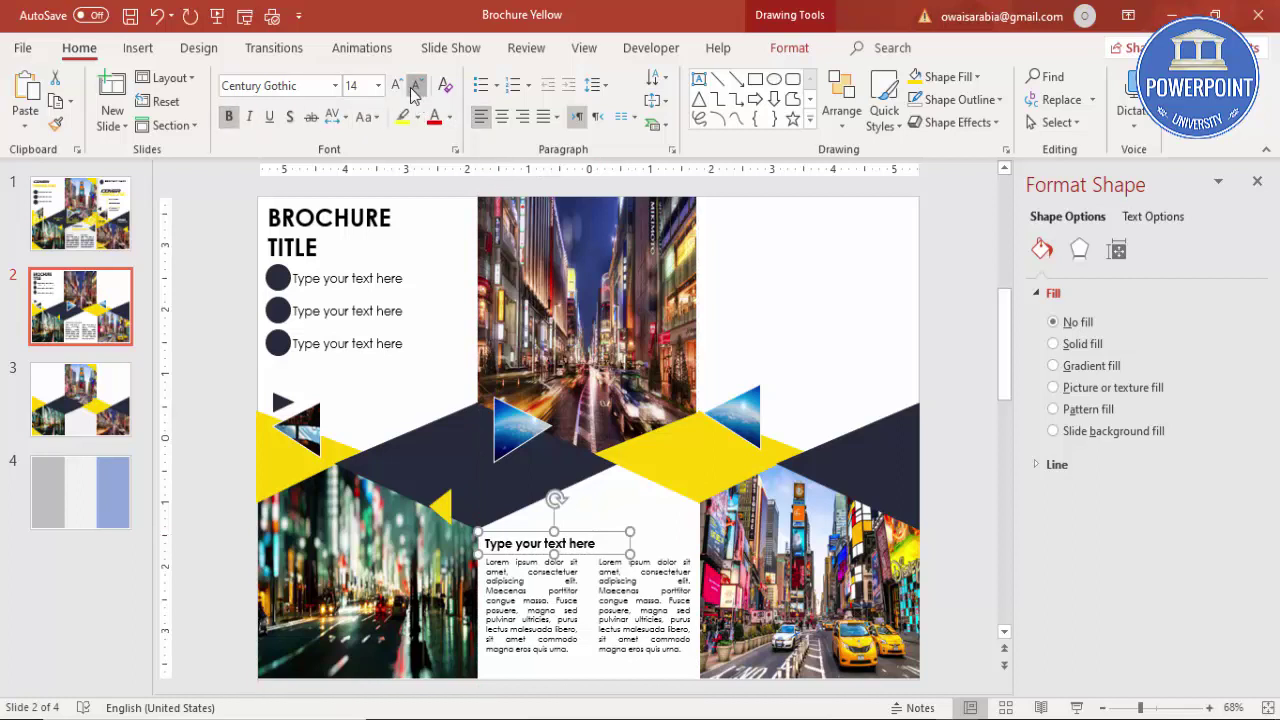
{"action": "left_click", "coordinate": [415, 90]}
{"action": "left_click", "coordinate": [415, 90]}
{"action": "left_click", "coordinate": [415, 90]}
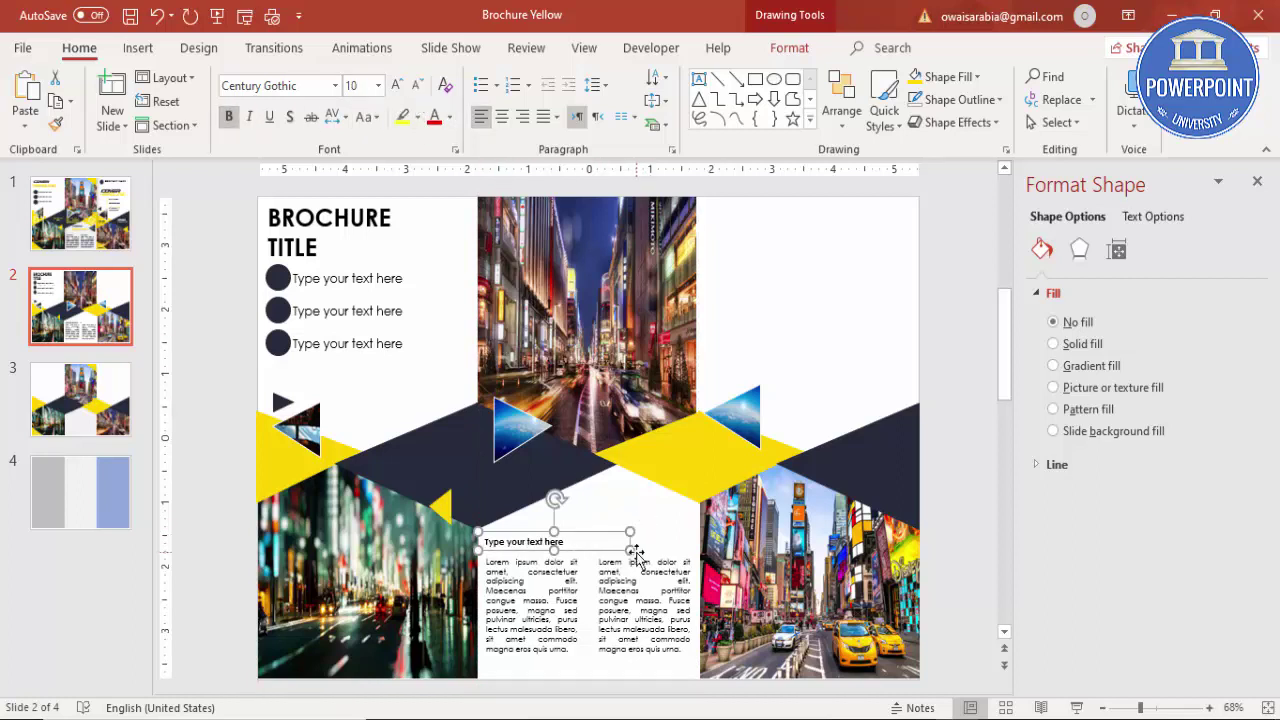
{"action": "left_click_drag", "start_coordinate": [629, 549], "coordinate": [583, 549]}
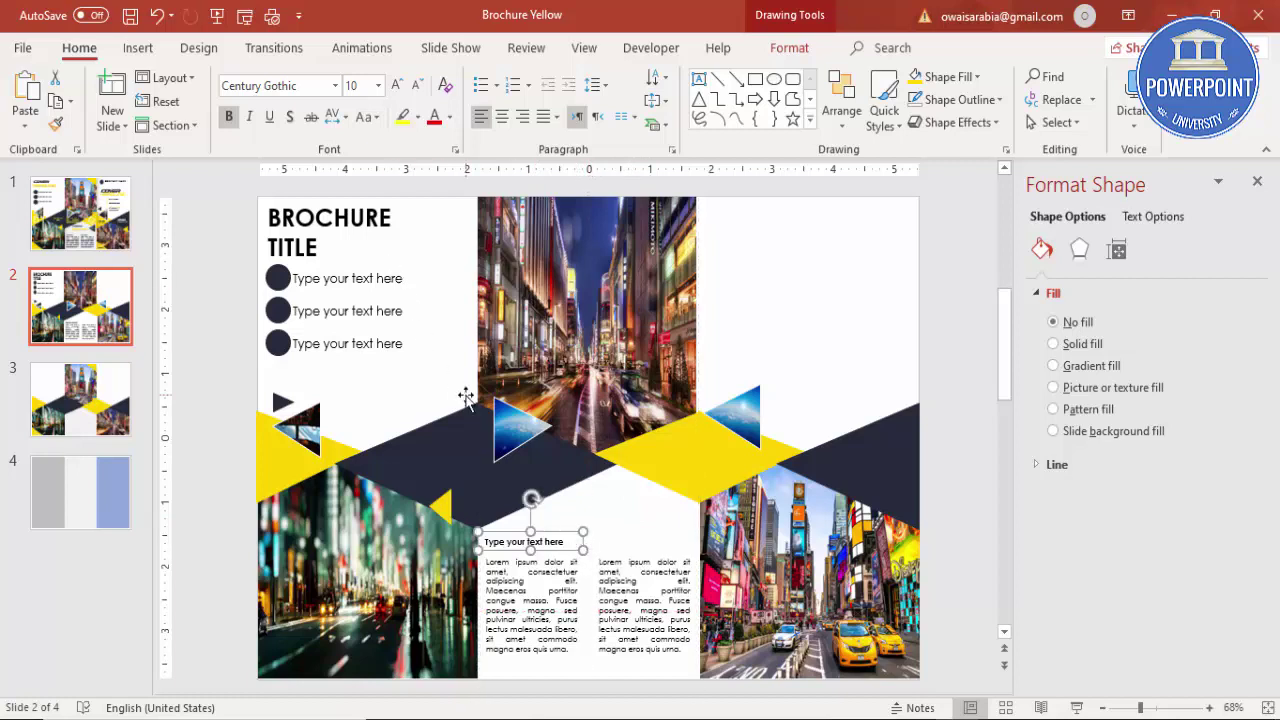
Step: Place a copy of the heading above the second Lorem ipsum column
{"action": "scroll", "coordinate": [592, 518], "scroll_direction": "down", "scroll_amount": 3}
{"action": "left_click_drag", "start_coordinate": [743, 660], "coordinate": [667, 398]}
{"action": "scroll", "coordinate": [667, 398], "scroll_direction": "up", "scroll_amount": 3}
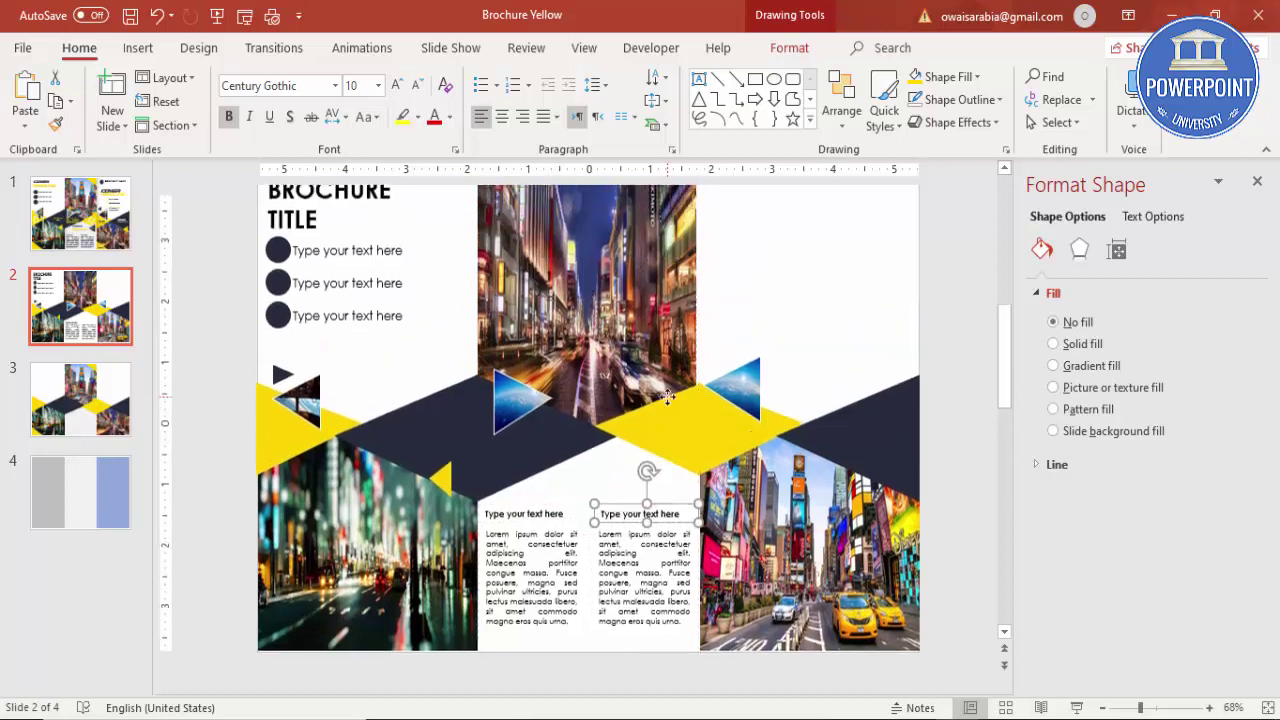
{"action": "left_click", "coordinate": [215, 286]}
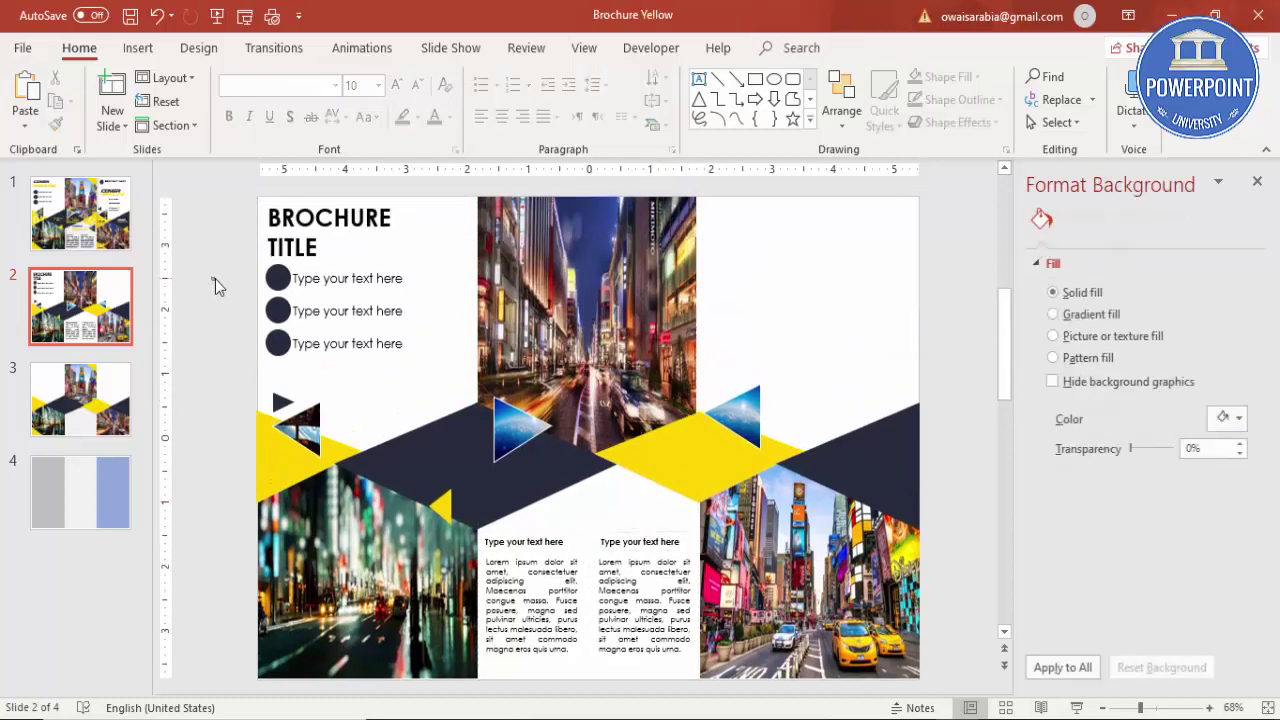
Step: Copy the BROCHURE TITLE box to the right panel's top corner, right-aligned and italic
{"action": "left_click", "coordinate": [400, 233]}
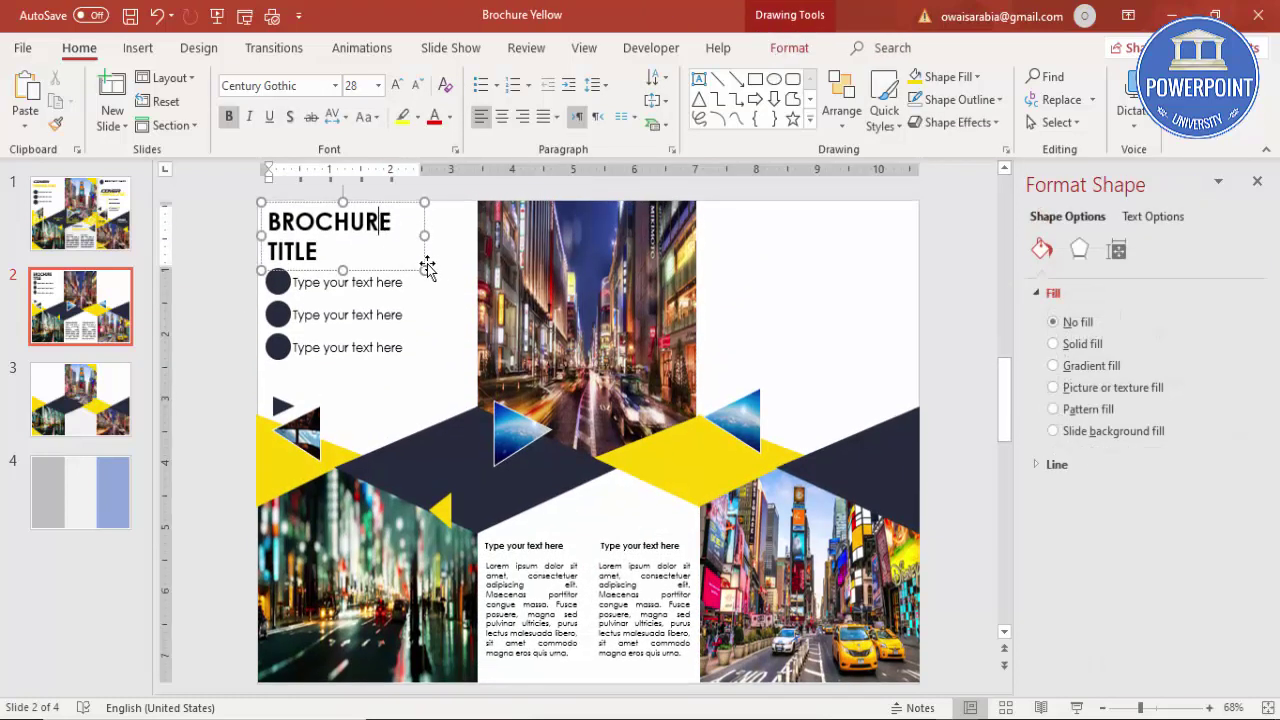
{"action": "left_click", "coordinate": [423, 258]}
{"action": "left_click_drag", "start_coordinate": [423, 258], "coordinate": [860, 275]}
{"action": "left_click", "coordinate": [522, 116]}
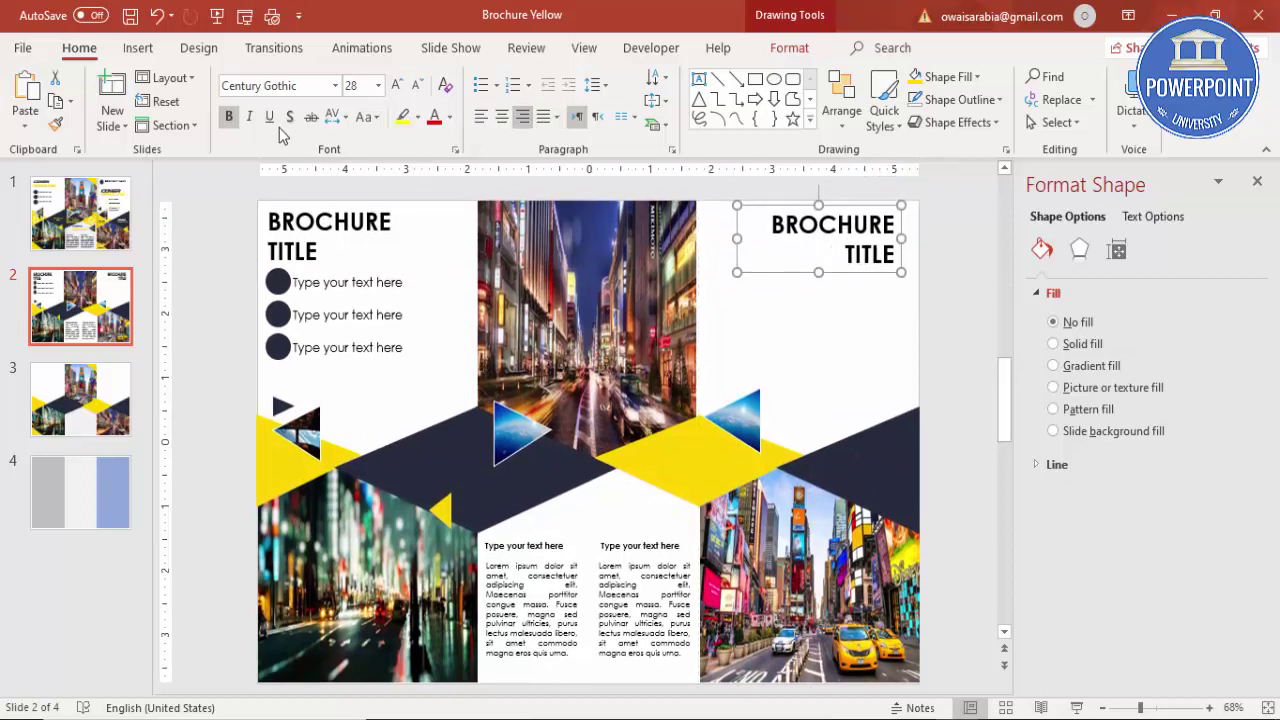
{"action": "left_click", "coordinate": [249, 117]}
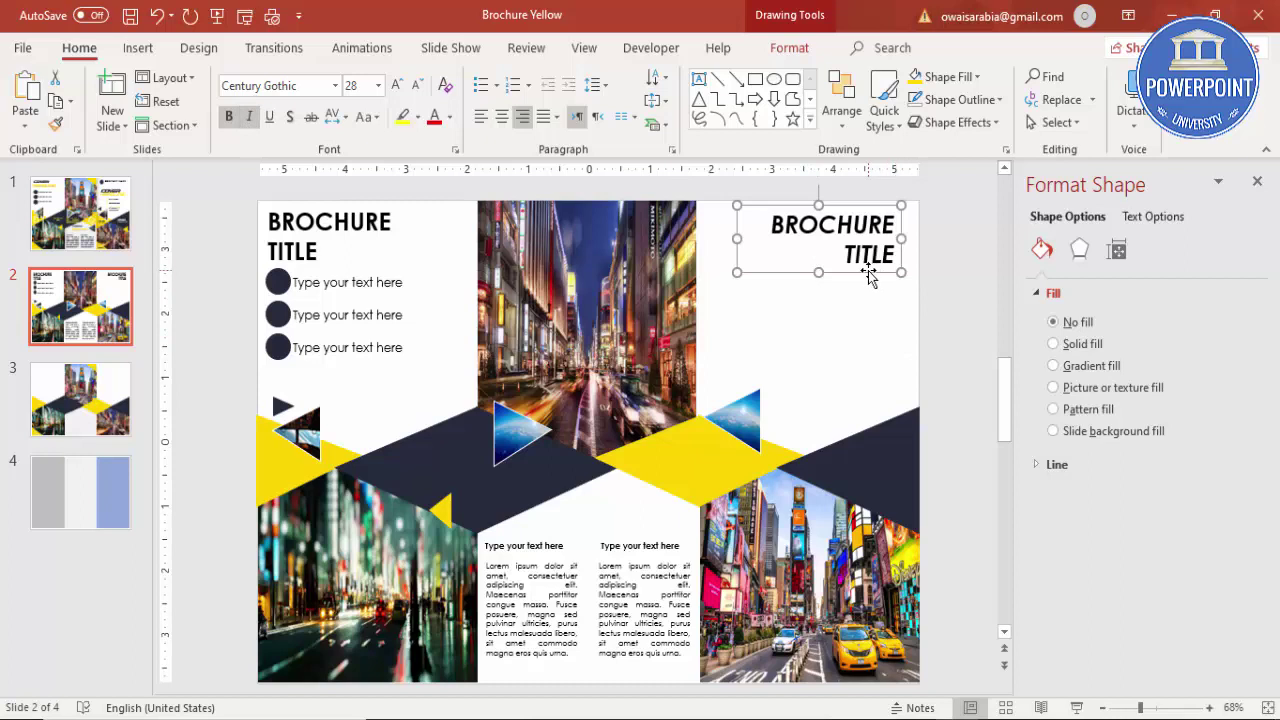
{"action": "left_click_drag", "start_coordinate": [868, 272], "coordinate": [866, 256]}
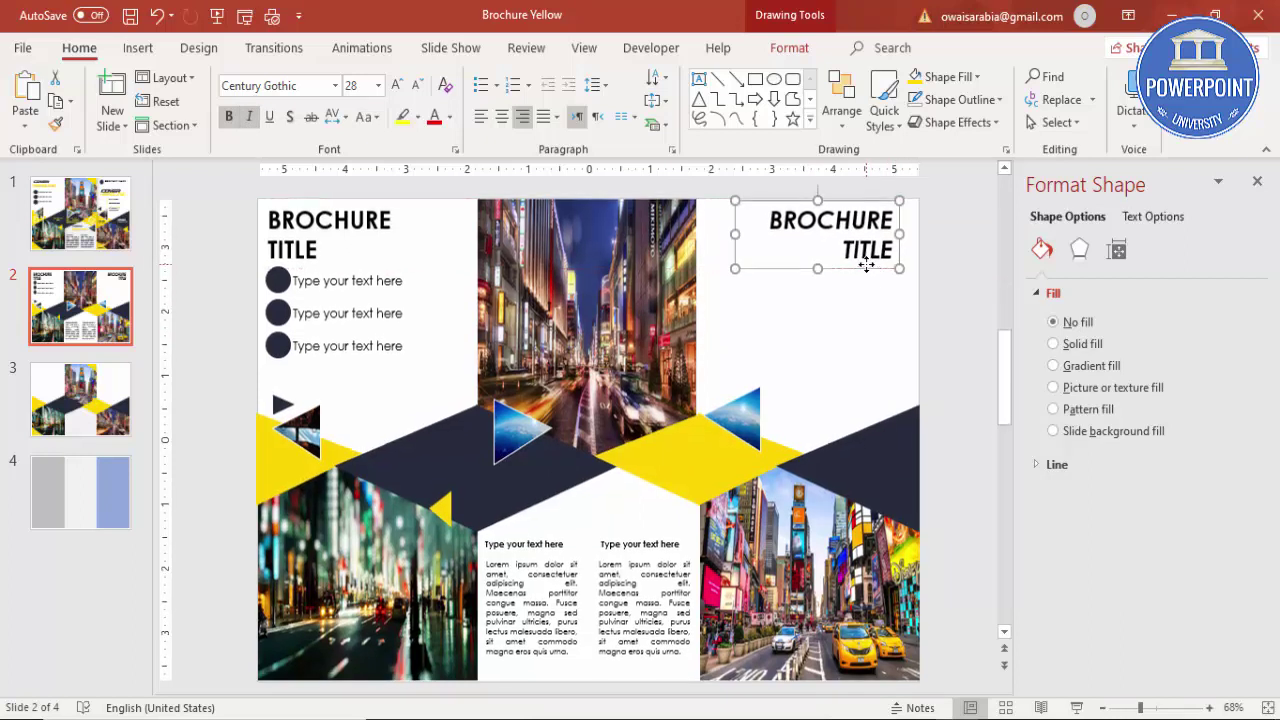
{"action": "left_click", "coordinate": [934, 321]}
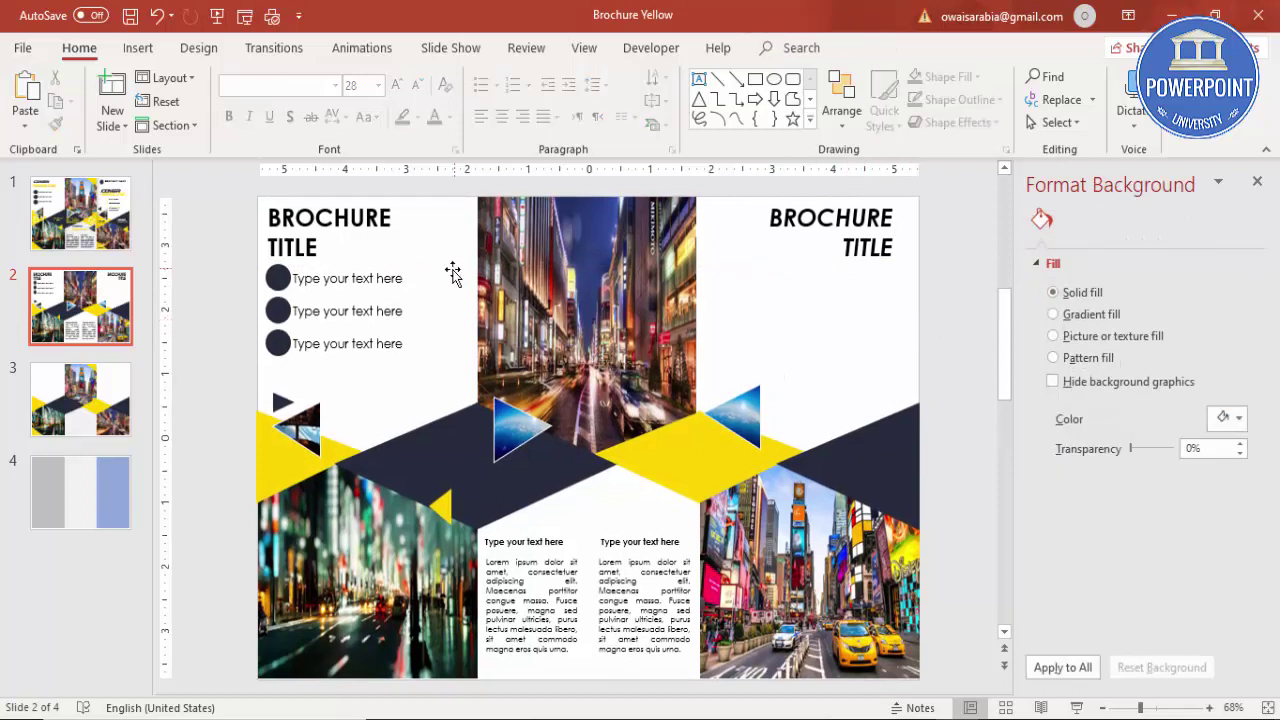
Step: Duplicate a bullet line under the right title as a phone number line and an e-mail line
{"action": "left_click", "coordinate": [380, 270]}
{"action": "left_click_drag", "start_coordinate": [388, 270], "coordinate": [853, 276]}
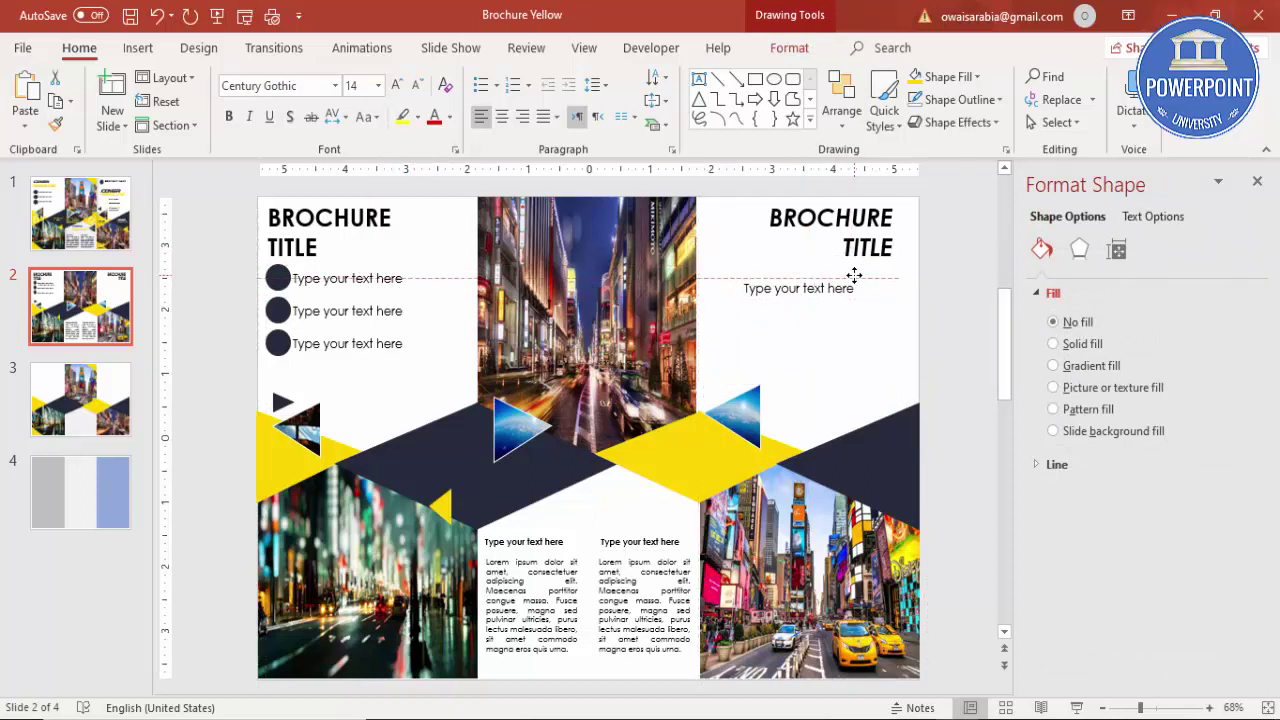
{"action": "left_click", "coordinate": [757, 288]}
{"action": "left_click_drag", "start_coordinate": [757, 288], "coordinate": [940, 300]}
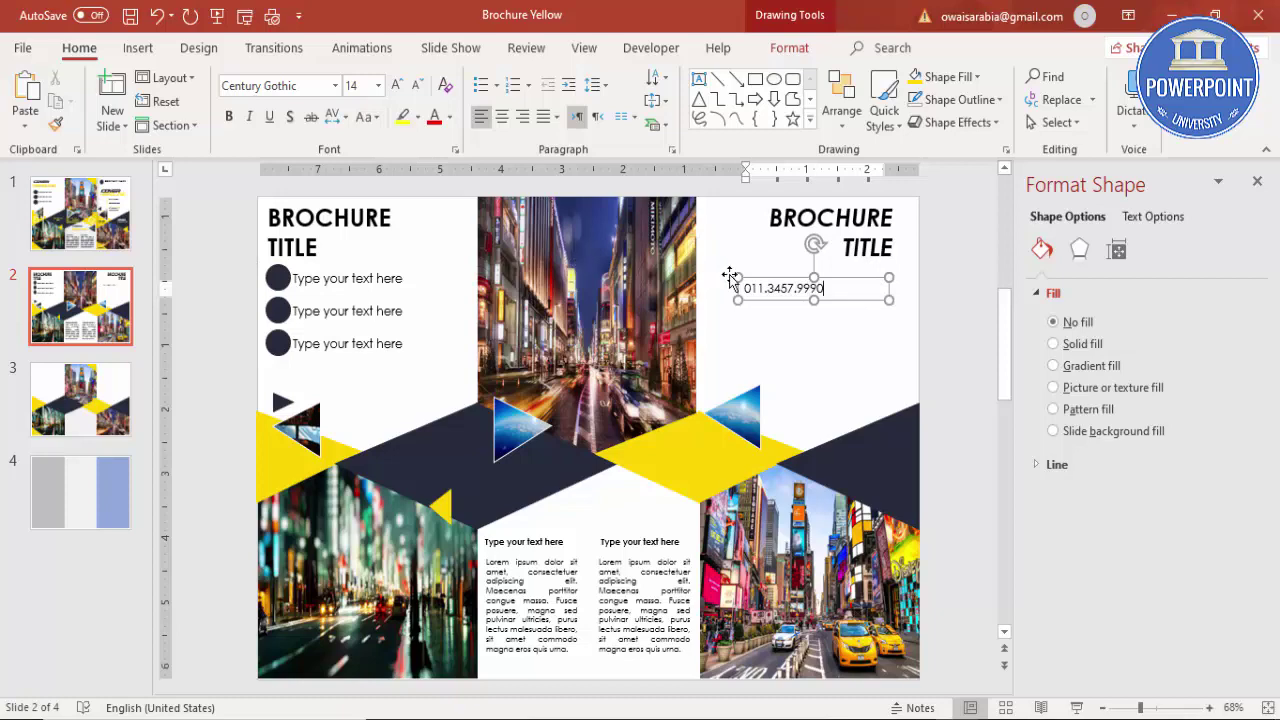
{"action": "left_click", "coordinate": [849, 301]}
{"action": "left_click_drag", "start_coordinate": [849, 301], "coordinate": [426, 317]}
{"action": "left_click_drag", "start_coordinate": [770, 310], "coordinate": [1026, 318]}
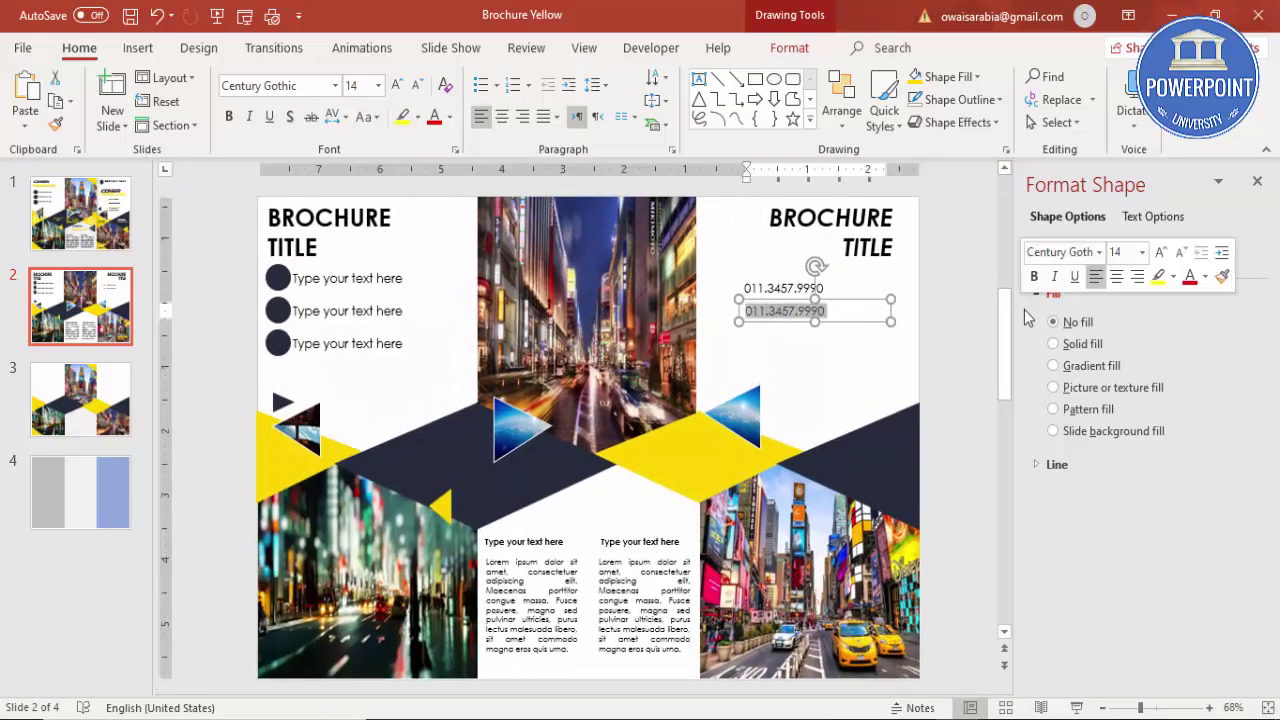
{"action": "type", "text": "email@gmail.com"}
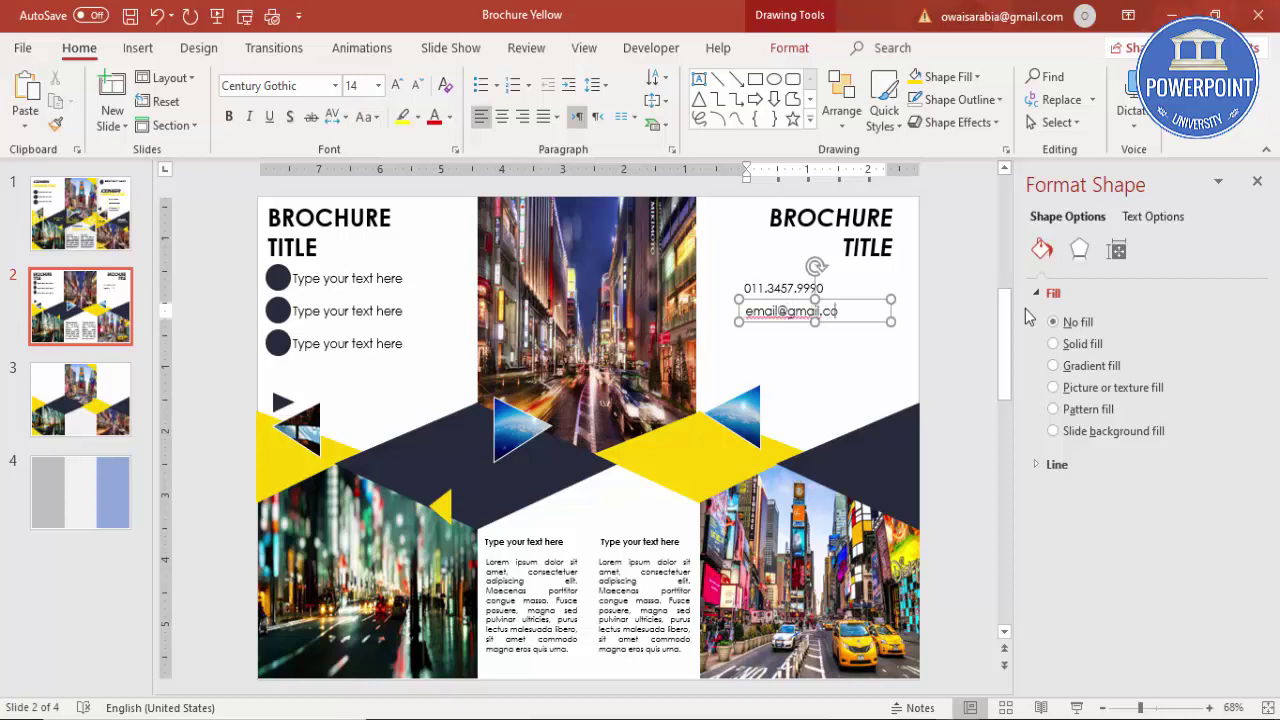
Step: Add a third contact line below reading 'Company address'
{"action": "left_click", "coordinate": [850, 298]}
{"action": "left_click_drag", "start_coordinate": [850, 298], "coordinate": [850, 320], "text": "ctrl"}
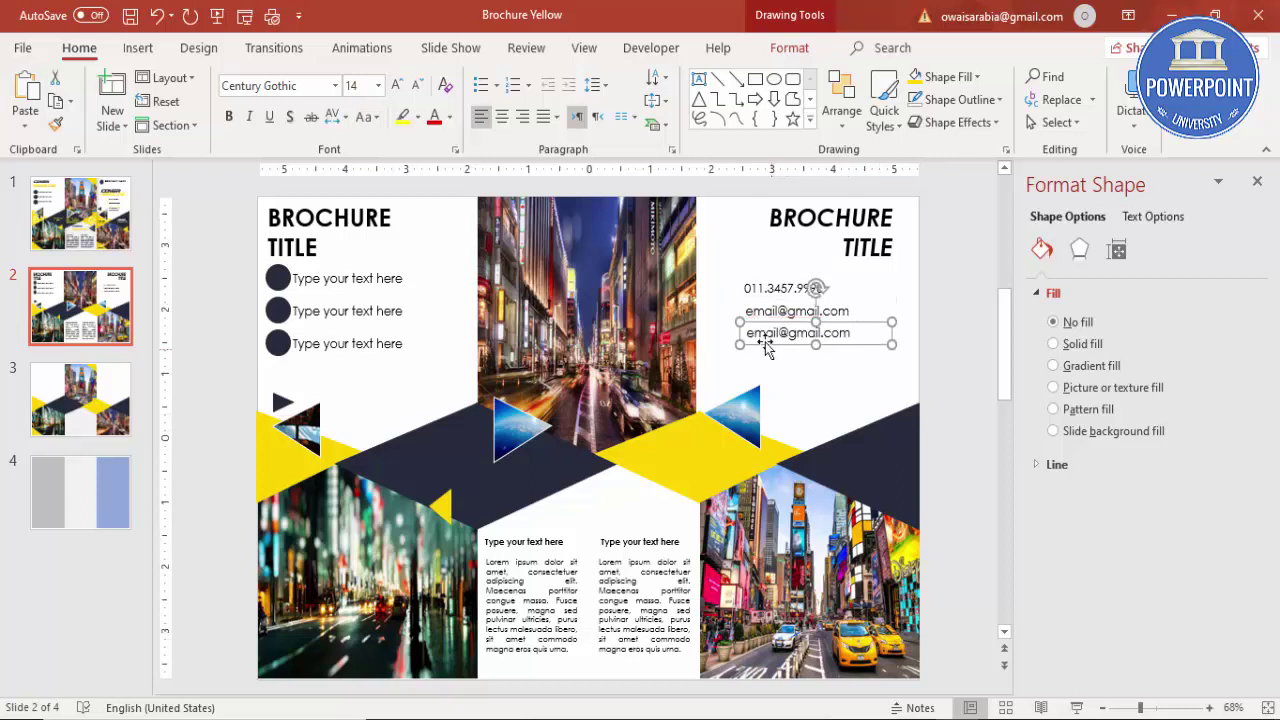
{"action": "left_click_drag", "start_coordinate": [766, 343], "coordinate": [1200, 337]}
{"action": "type", "text": "Company address"}
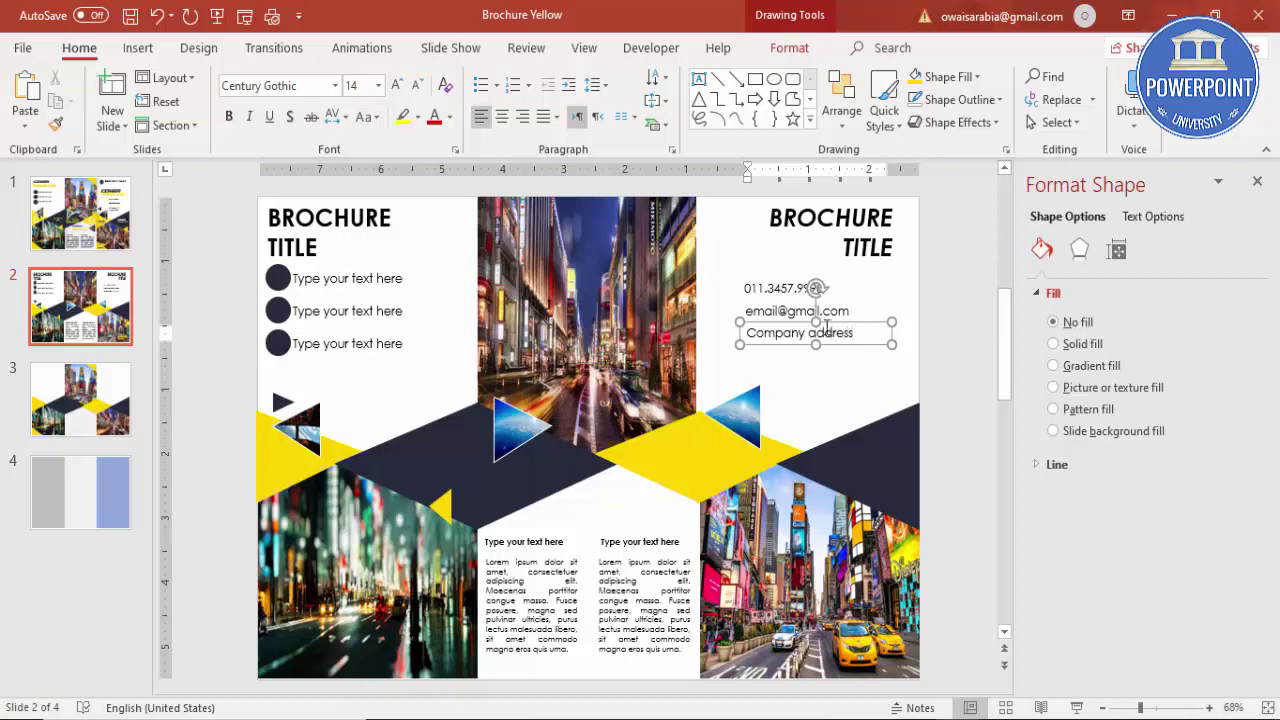
Step: Shrink the three contact lines' font and align their left edges under the title
{"action": "left_click", "coordinate": [768, 310], "text": "shift"}
{"action": "left_click", "coordinate": [762, 284], "text": "shift"}
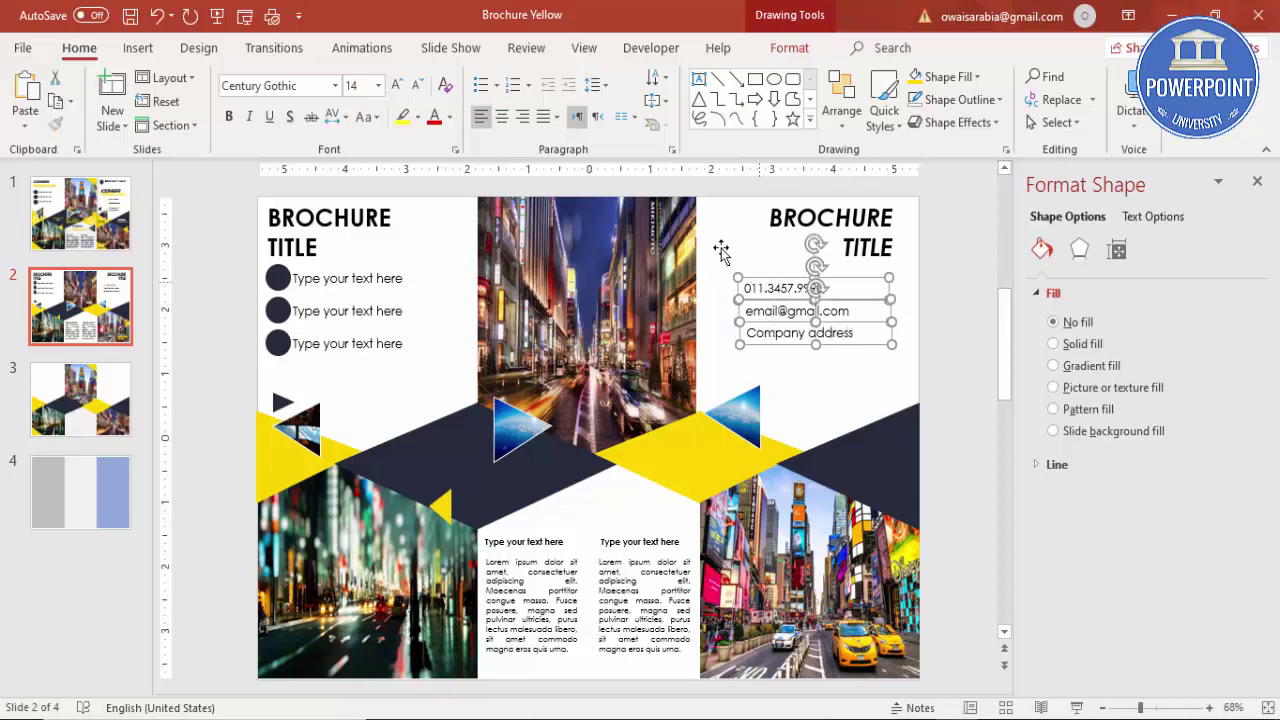
{"action": "left_click", "coordinate": [419, 86]}
{"action": "left_click", "coordinate": [419, 86]}
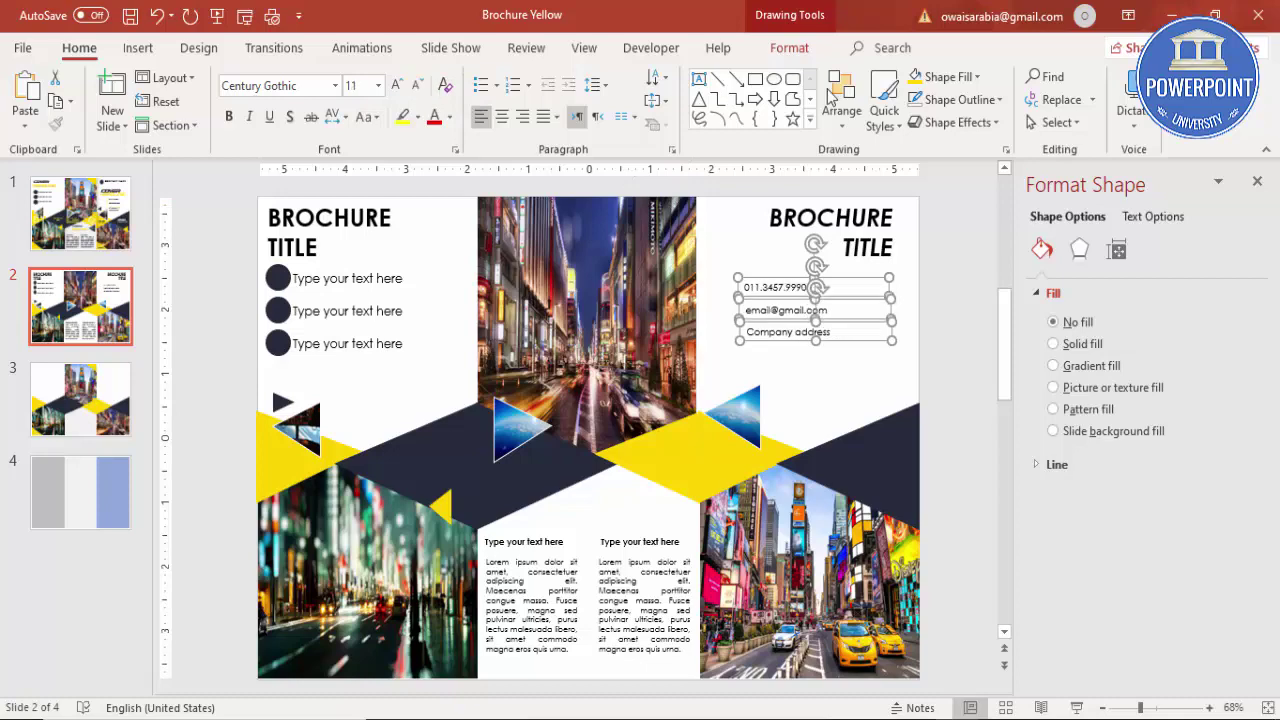
{"action": "left_click", "coordinate": [789, 48]}
{"action": "left_click", "coordinate": [1040, 77]}
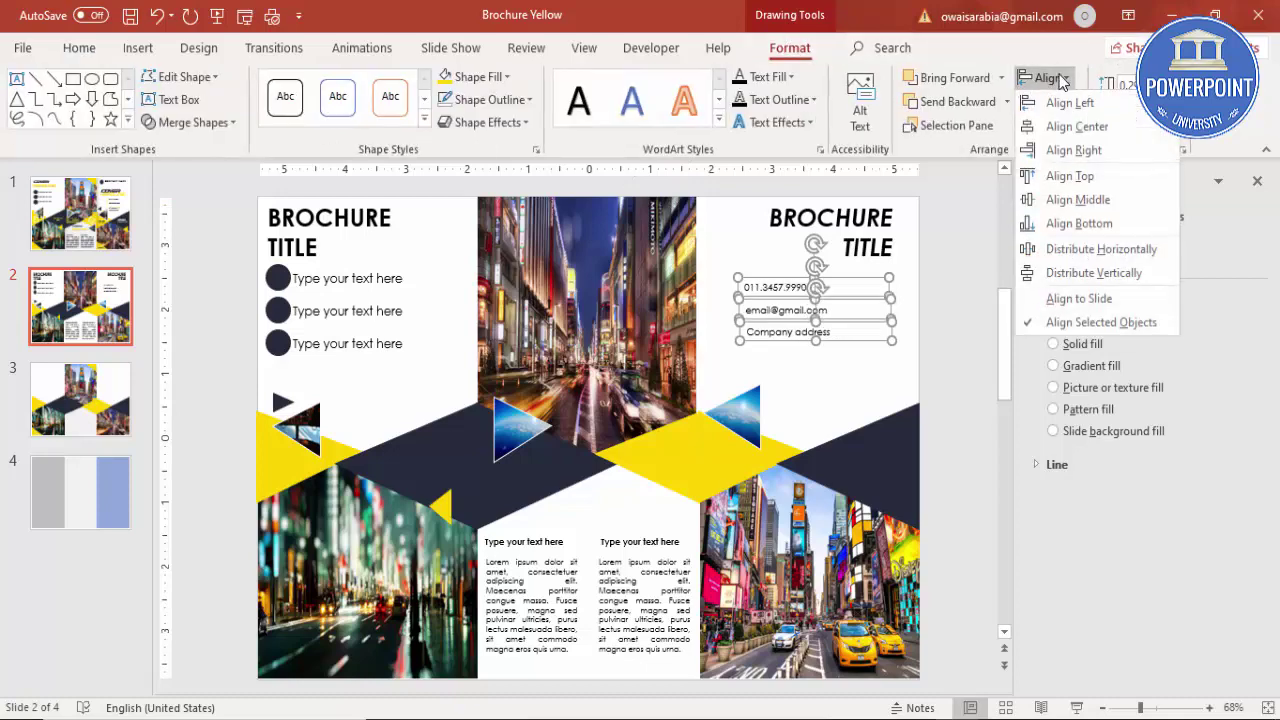
{"action": "left_click", "coordinate": [1062, 98]}
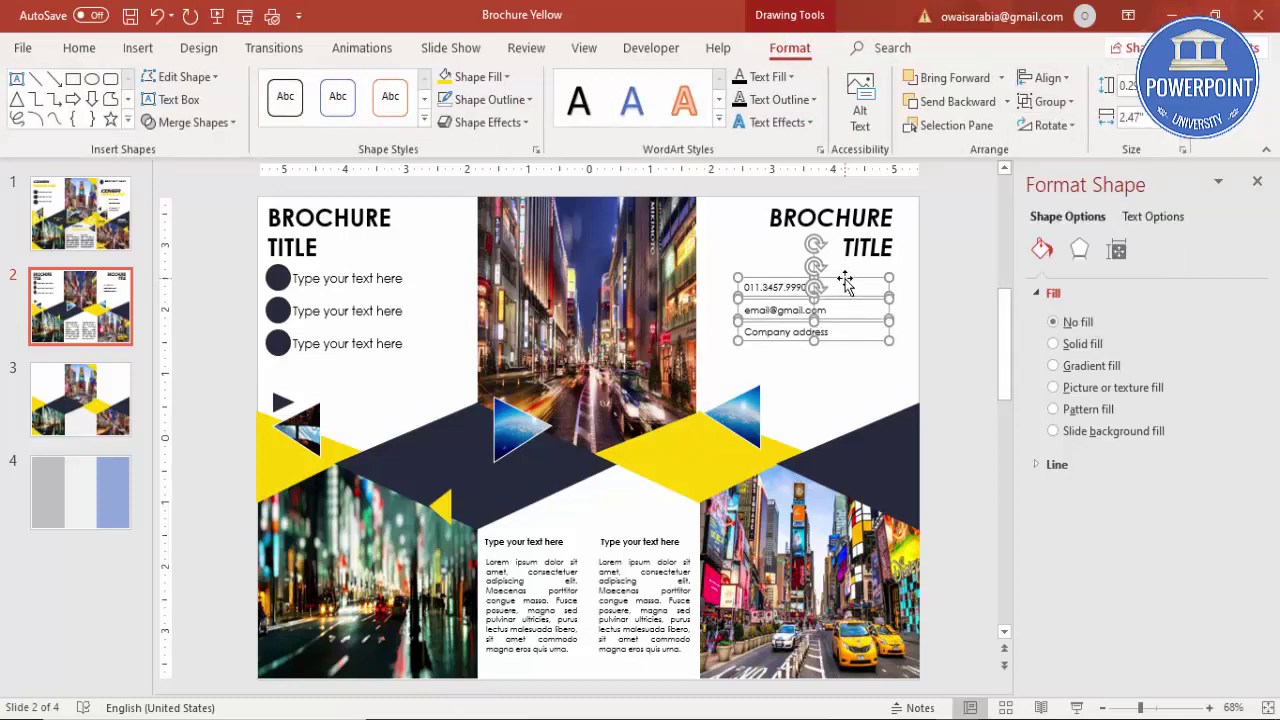
{"action": "left_click_drag", "start_coordinate": [845, 283], "coordinate": [840, 290]}
{"action": "left_click", "coordinate": [840, 287]}
{"action": "key", "text": "Escape"}
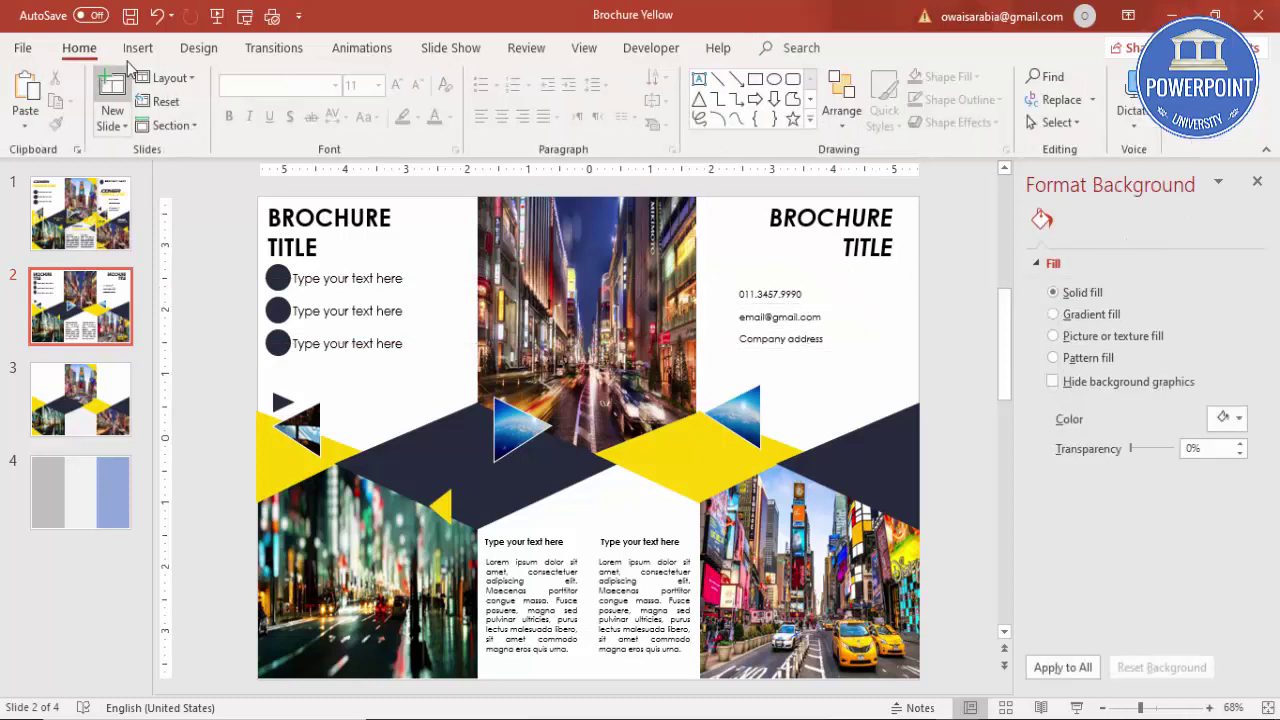
Step: In the icon library, pick a phone icon and an envelope icon from Communication
{"action": "left_click", "coordinate": [138, 48]}
{"action": "left_click", "coordinate": [340, 105]}
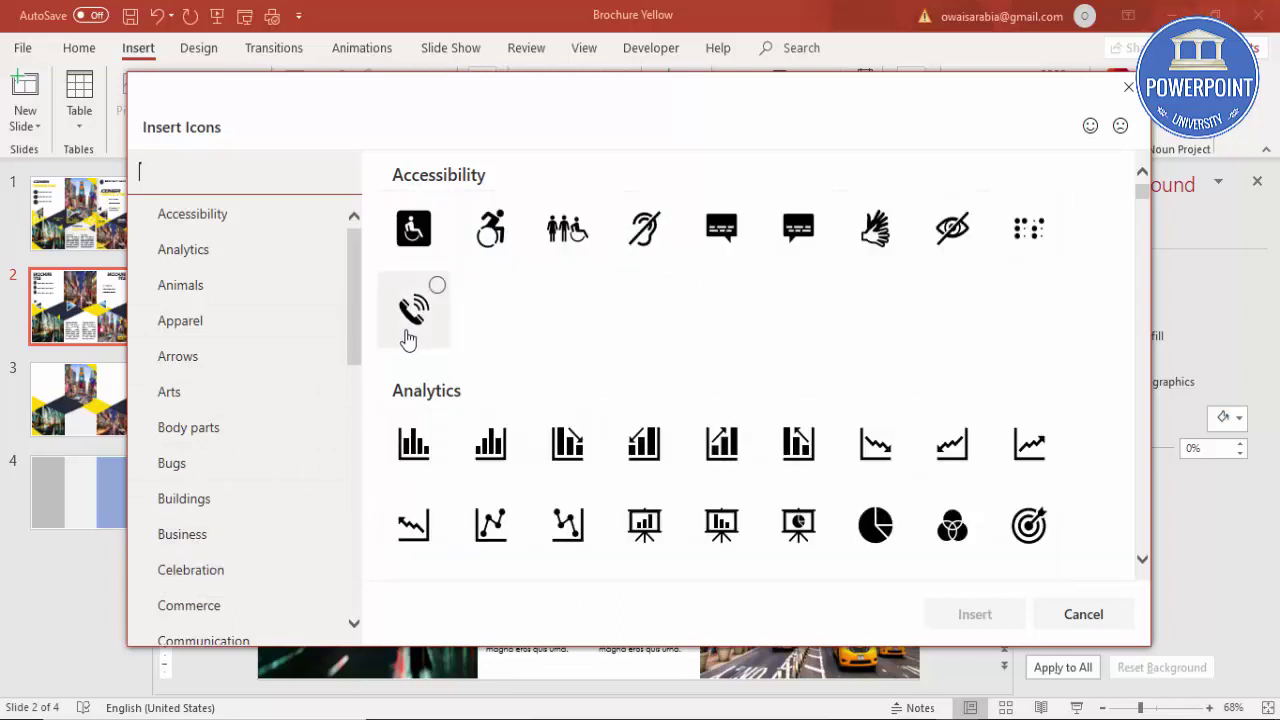
{"action": "left_click", "coordinate": [410, 335]}
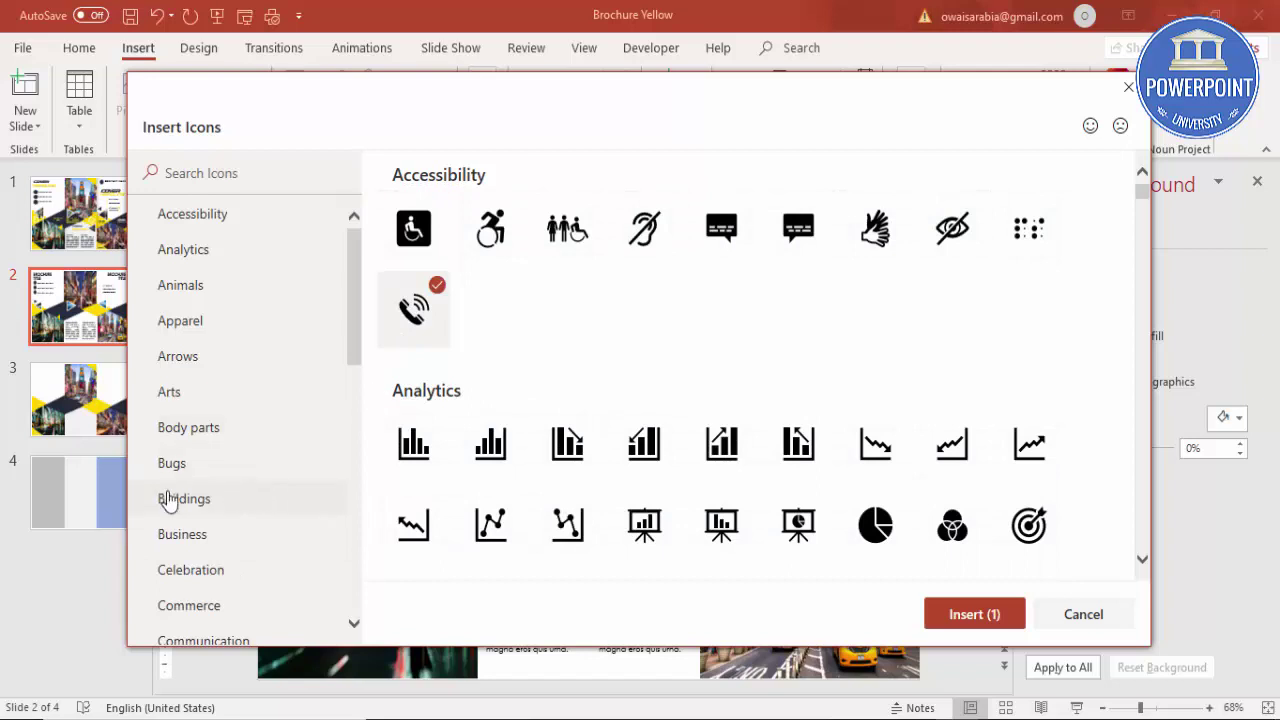
{"action": "left_click", "coordinate": [188, 538]}
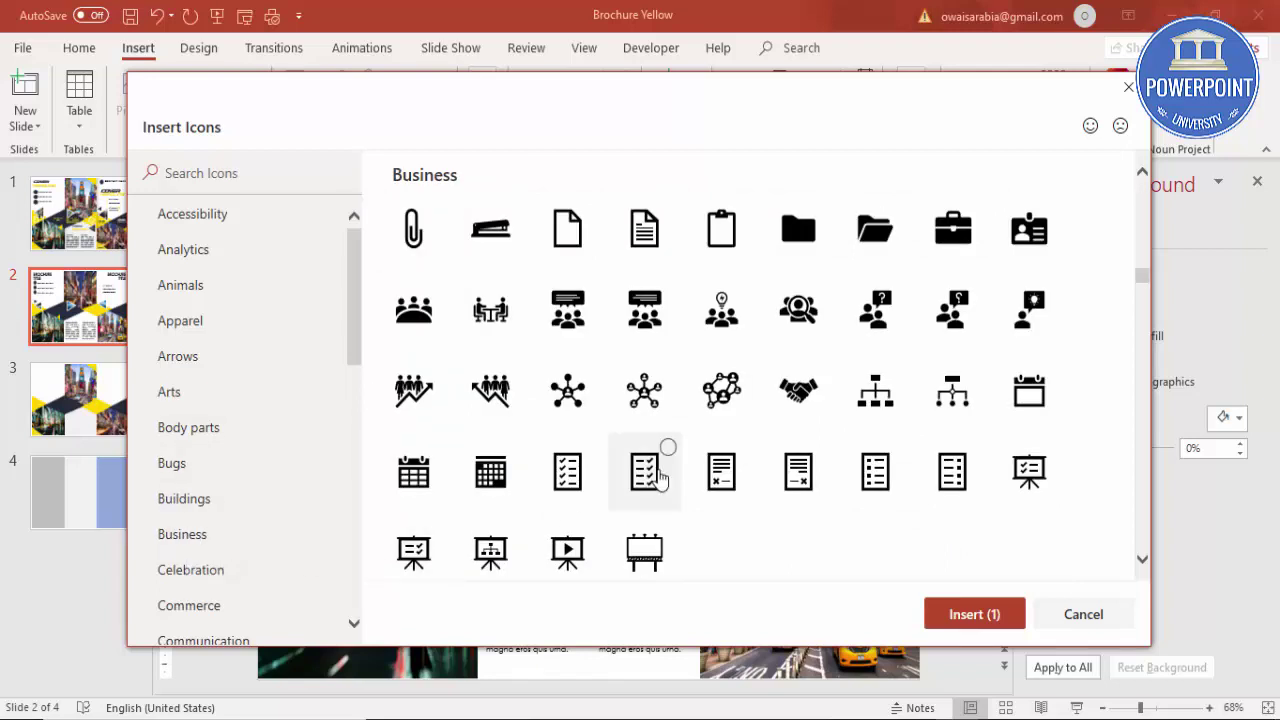
{"action": "scroll", "coordinate": [689, 437], "scroll_direction": "down", "scroll_amount": 1}
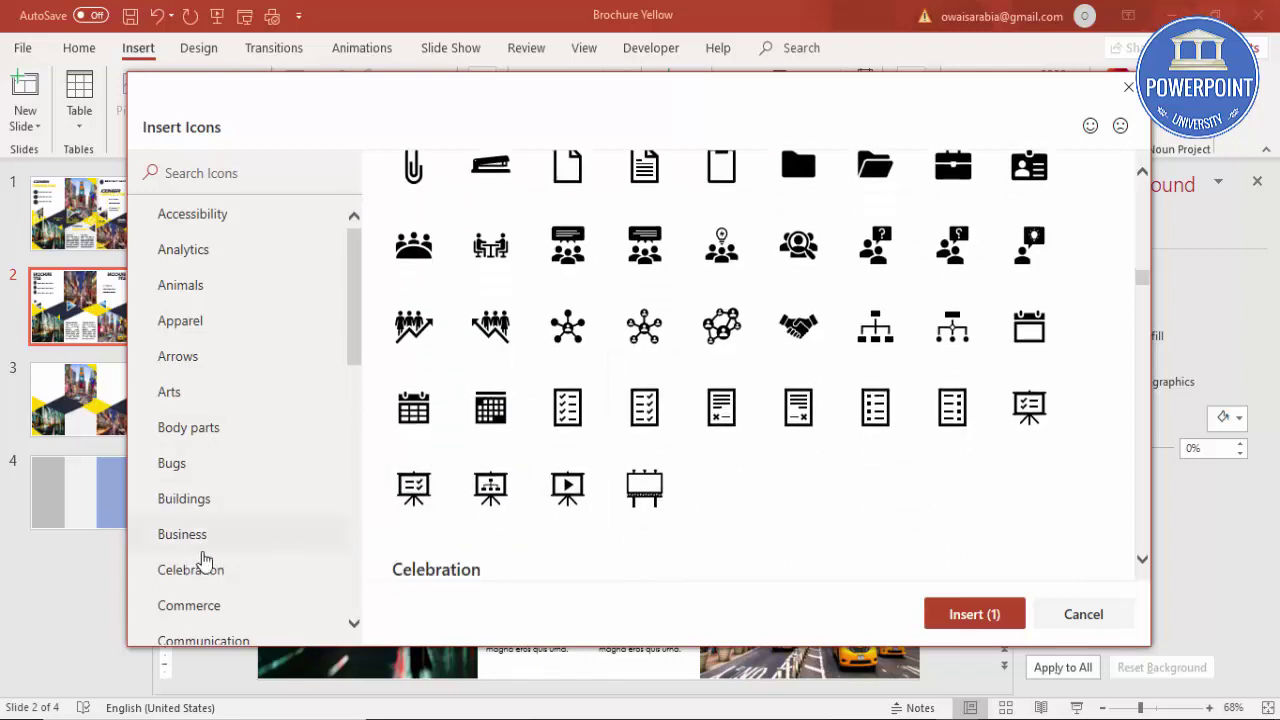
{"action": "scroll", "coordinate": [215, 557], "scroll_direction": "down", "scroll_amount": 1}
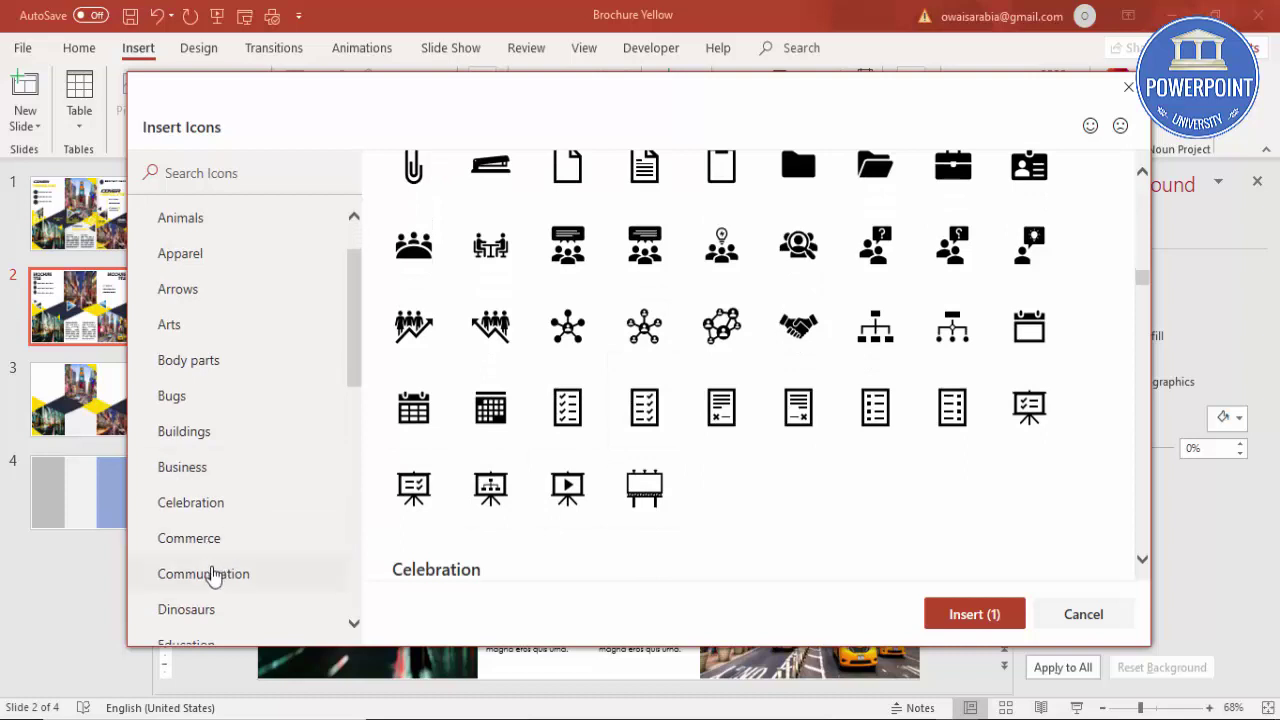
{"action": "left_click", "coordinate": [214, 574]}
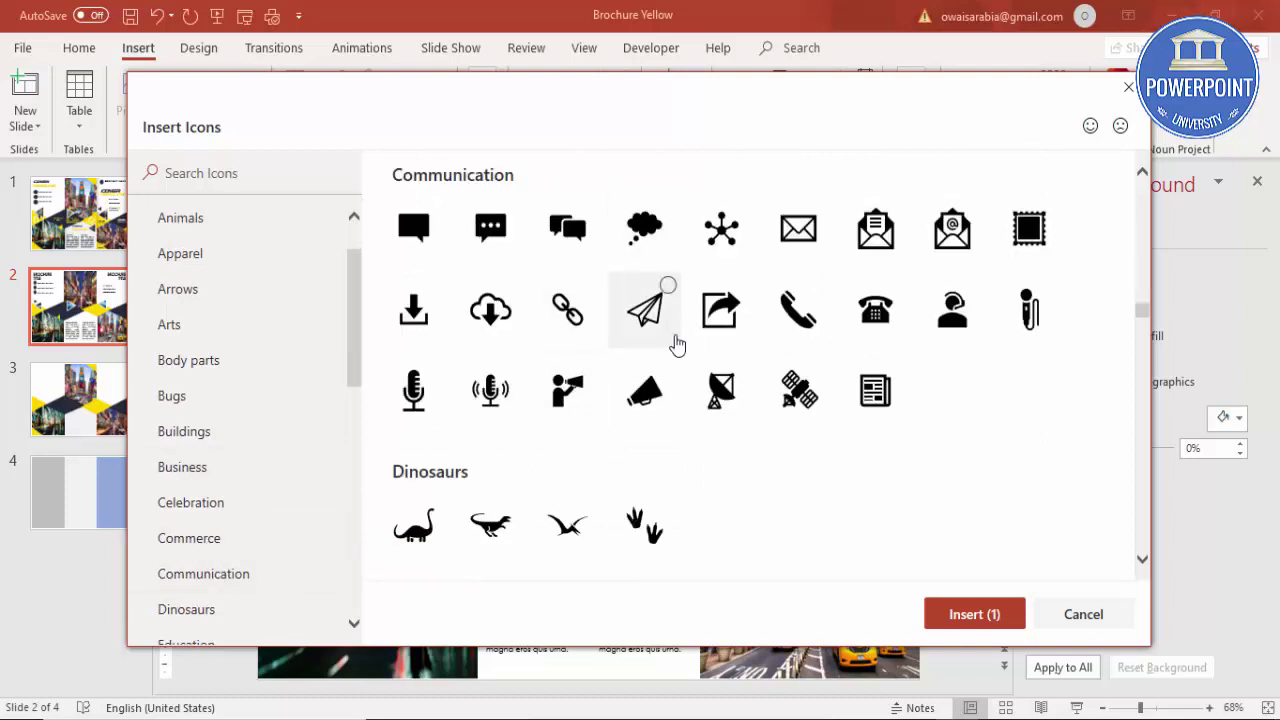
{"action": "left_click", "coordinate": [810, 226]}
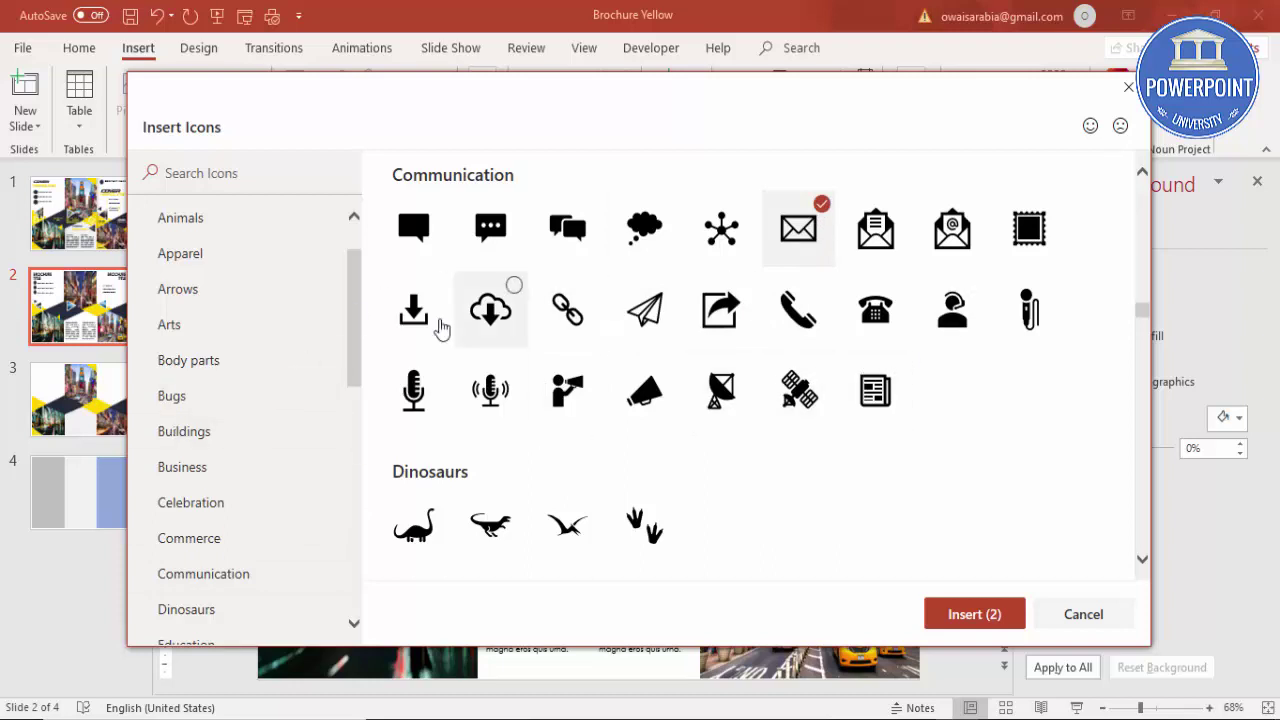
Step: Add a location pin icon from the Location category and insert all three icons
{"action": "scroll", "coordinate": [220, 450], "scroll_direction": "down", "scroll_amount": 1}
{"action": "scroll", "coordinate": [232, 477], "scroll_direction": "down", "scroll_amount": 1}
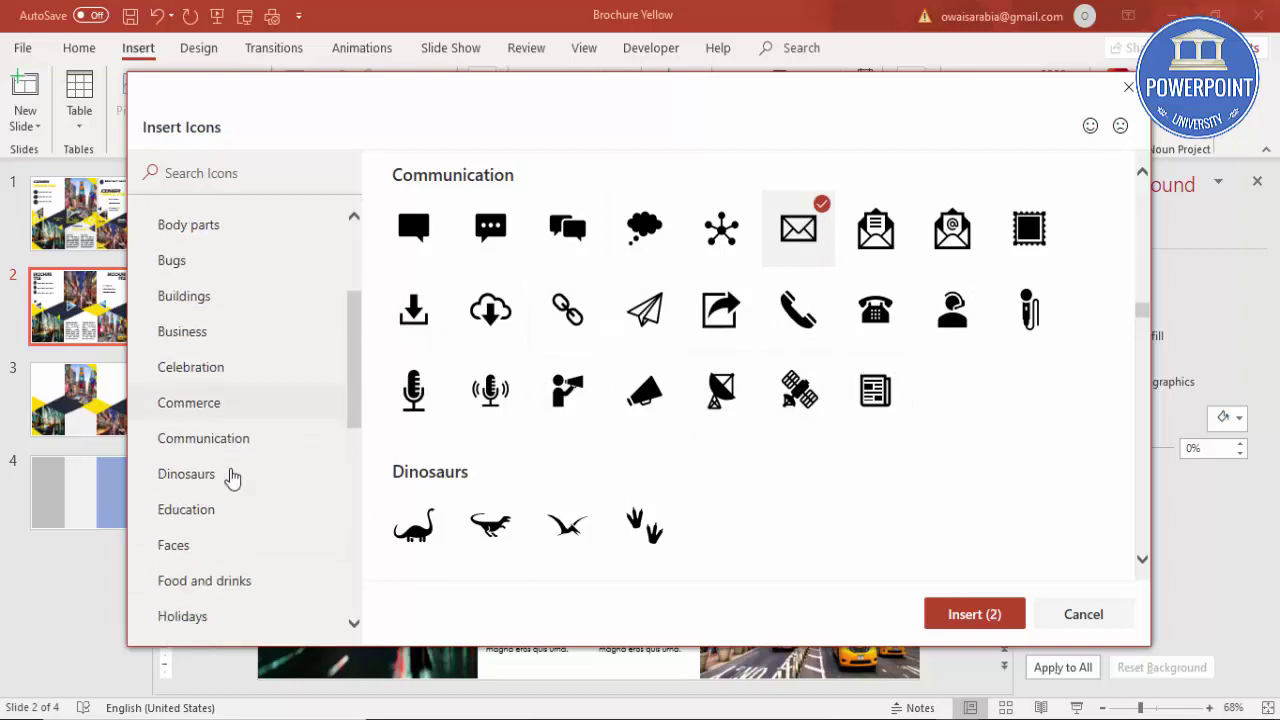
{"action": "scroll", "coordinate": [229, 481], "scroll_direction": "down", "scroll_amount": 2}
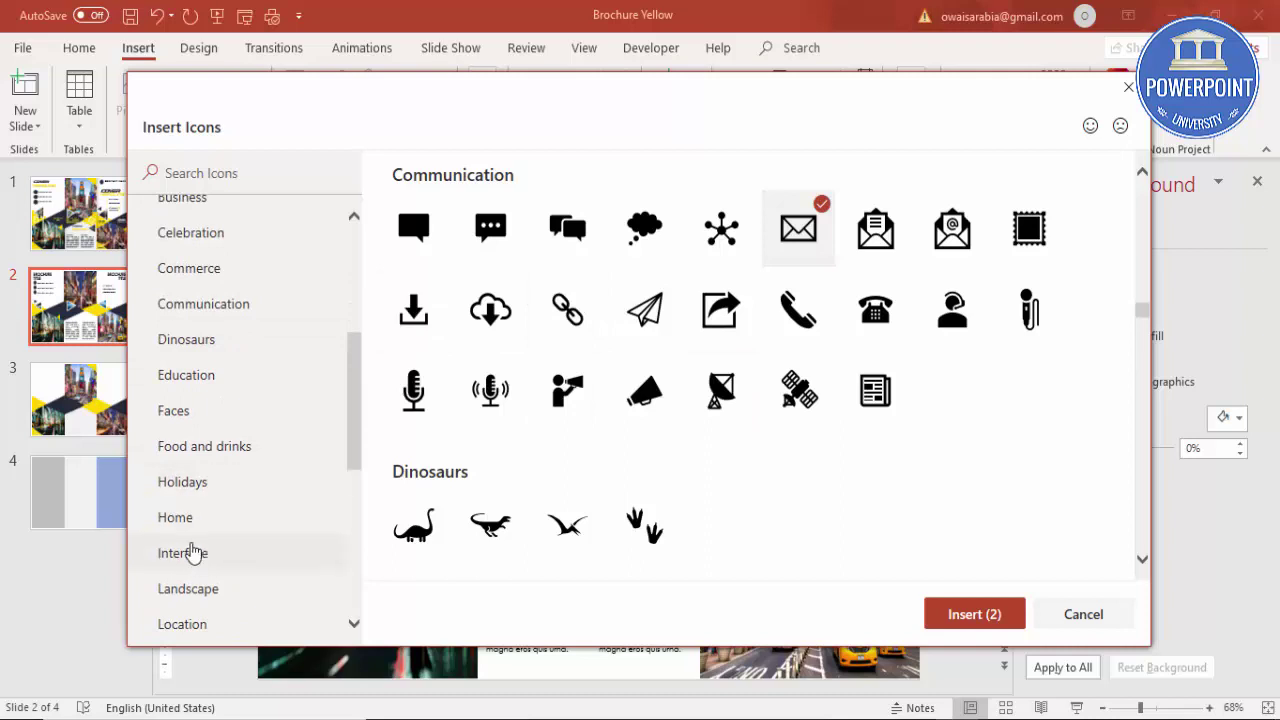
{"action": "left_click", "coordinate": [195, 622]}
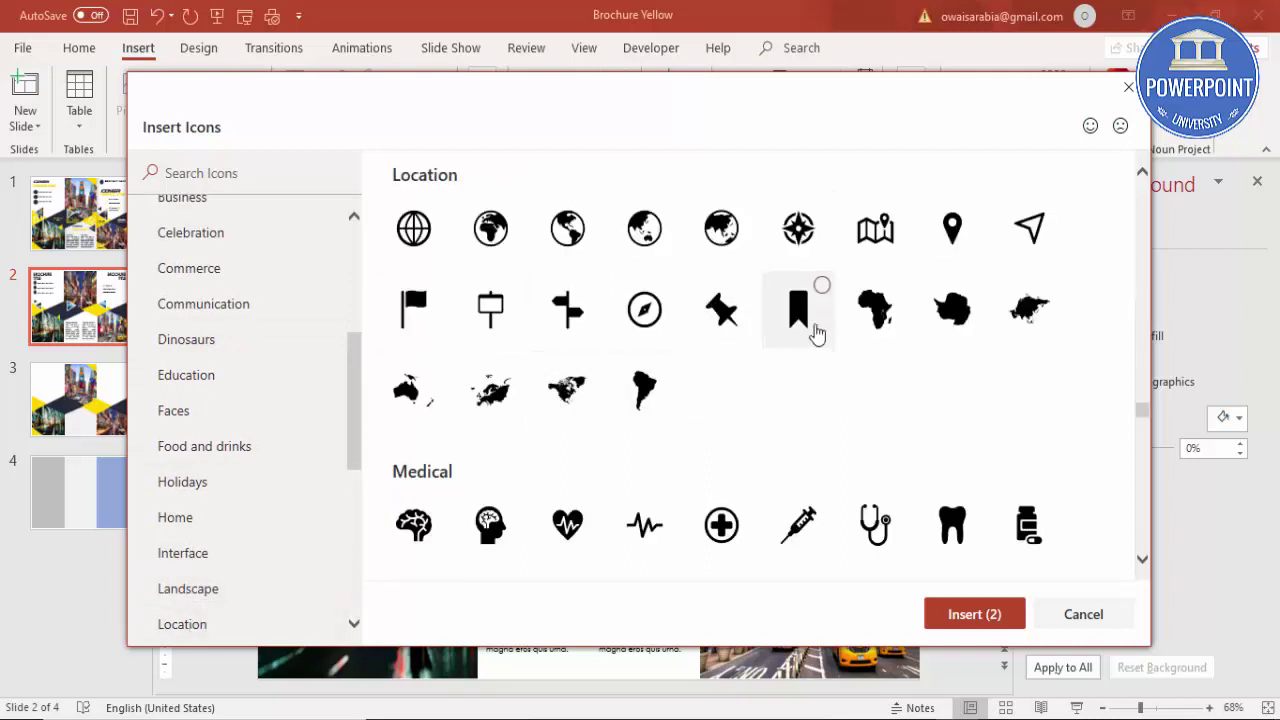
{"action": "left_click", "coordinate": [965, 243]}
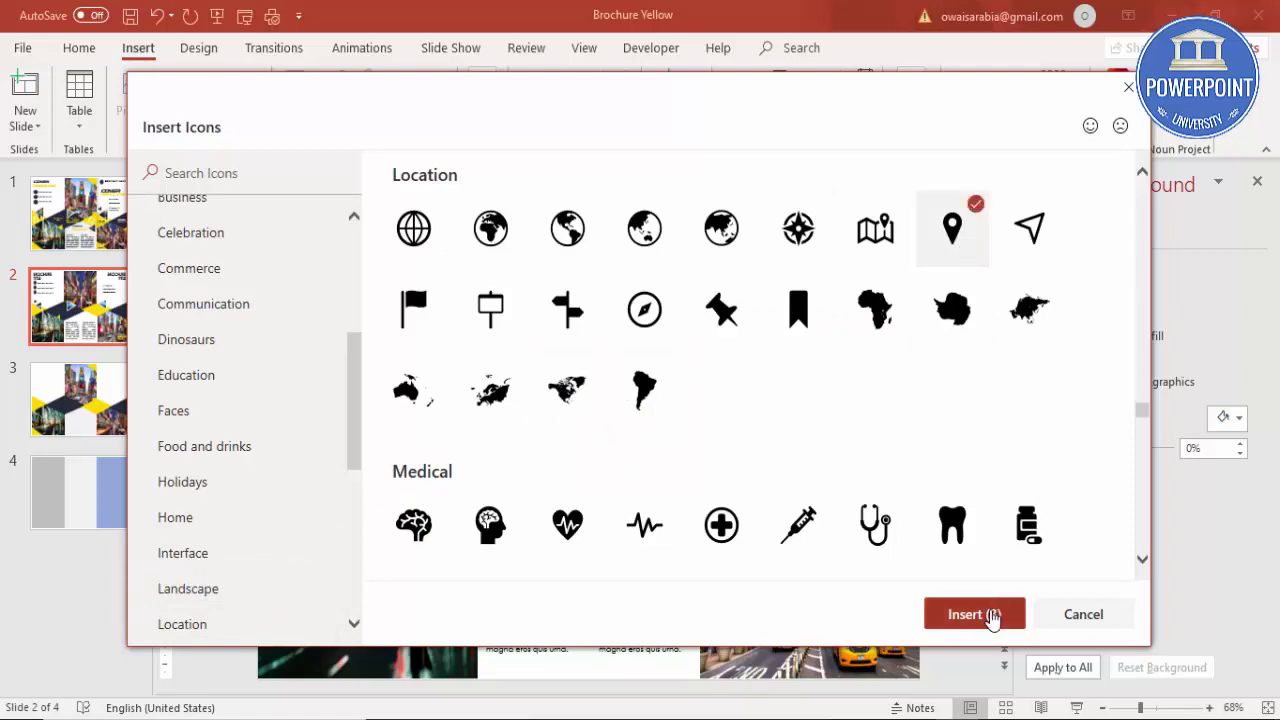
{"action": "left_click", "coordinate": [990, 612]}
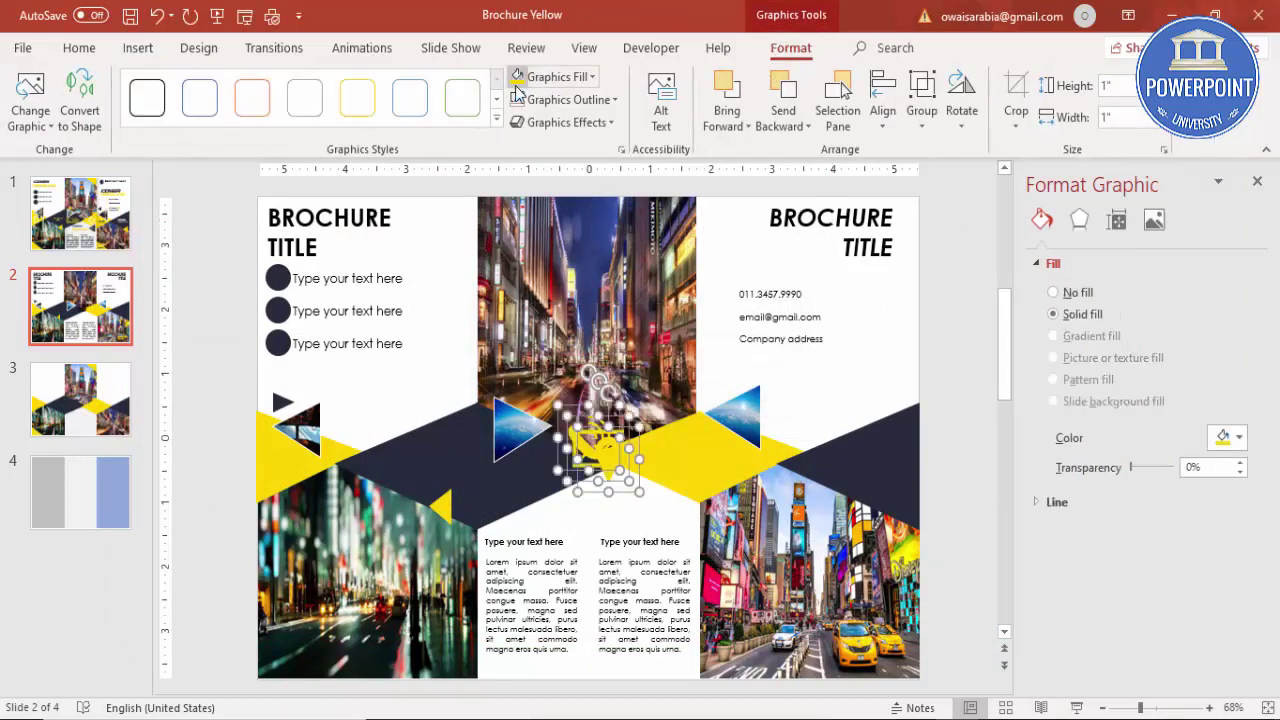
Step: Place the pin, envelope and phone icons beside their matching contact lines
{"action": "left_click_drag", "start_coordinate": [620, 452], "coordinate": [990, 312]}
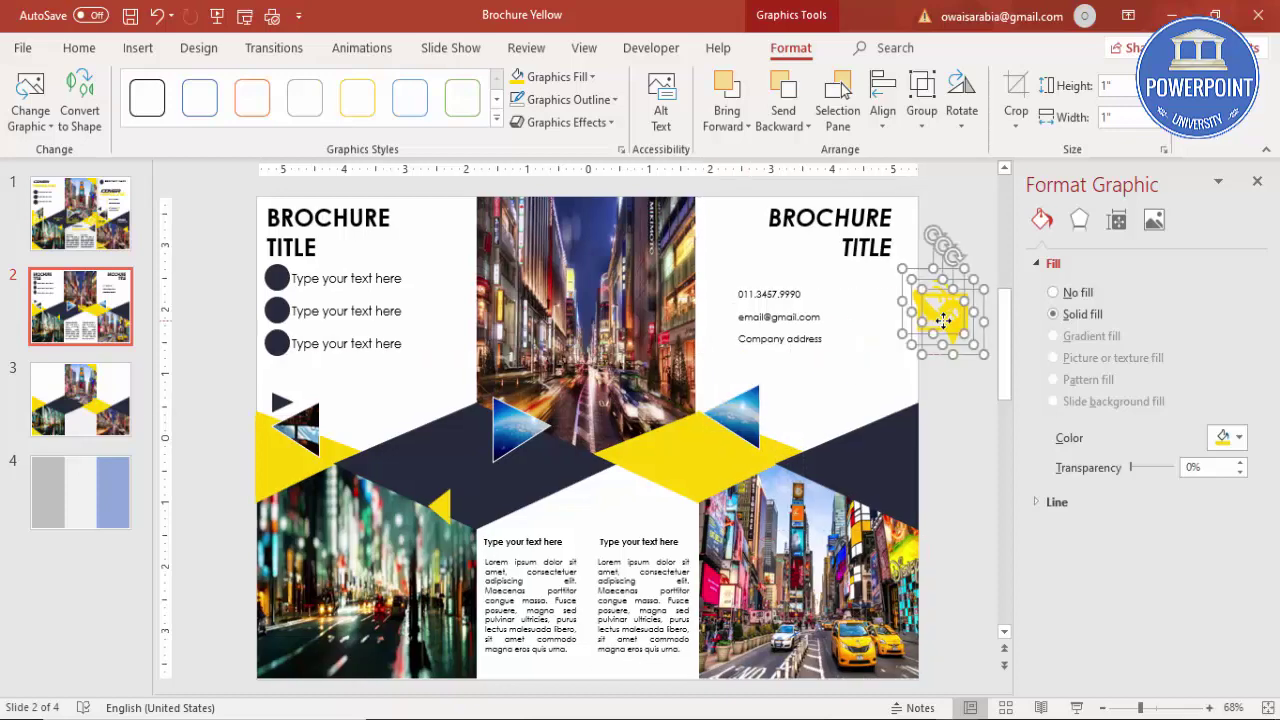
{"action": "left_click", "coordinate": [957, 397]}
{"action": "left_click_drag", "start_coordinate": [957, 397], "coordinate": [828, 338]}
{"action": "left_click_drag", "start_coordinate": [942, 311], "coordinate": [836, 313]}
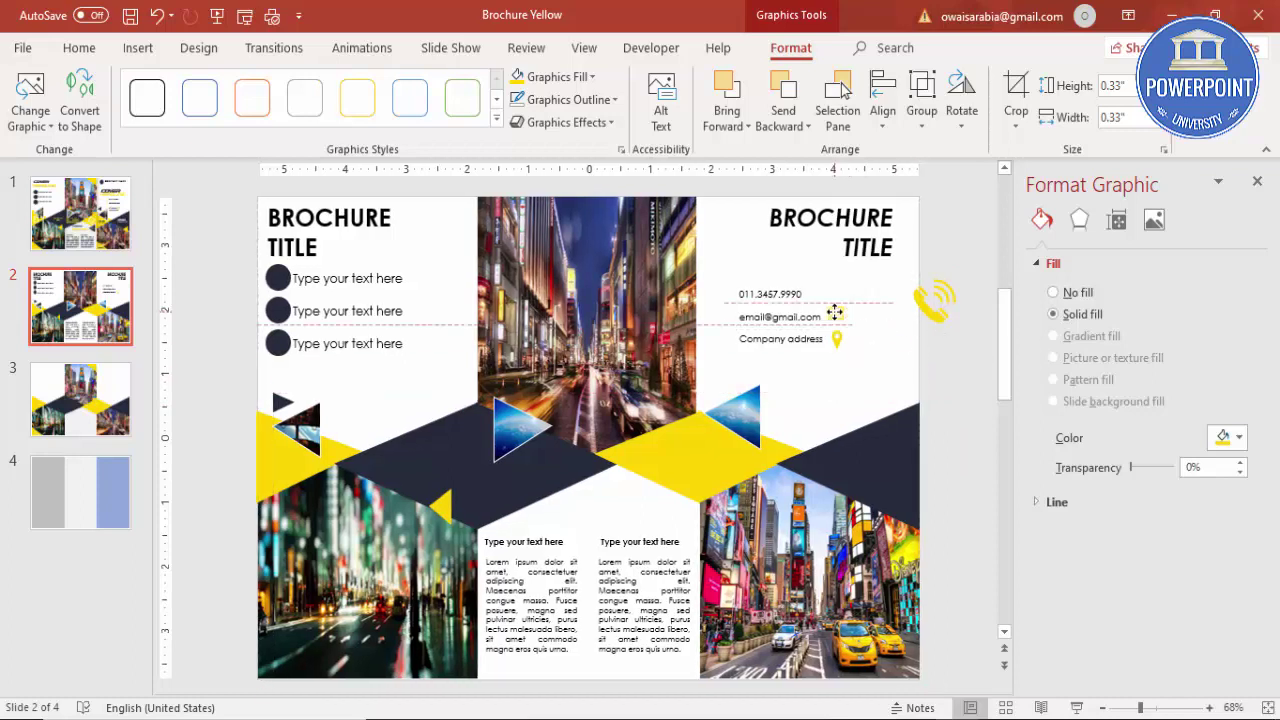
{"action": "left_click", "coordinate": [920, 297]}
{"action": "left_click_drag", "start_coordinate": [935, 292], "coordinate": [836, 292]}
{"action": "left_click", "coordinate": [903, 370]}
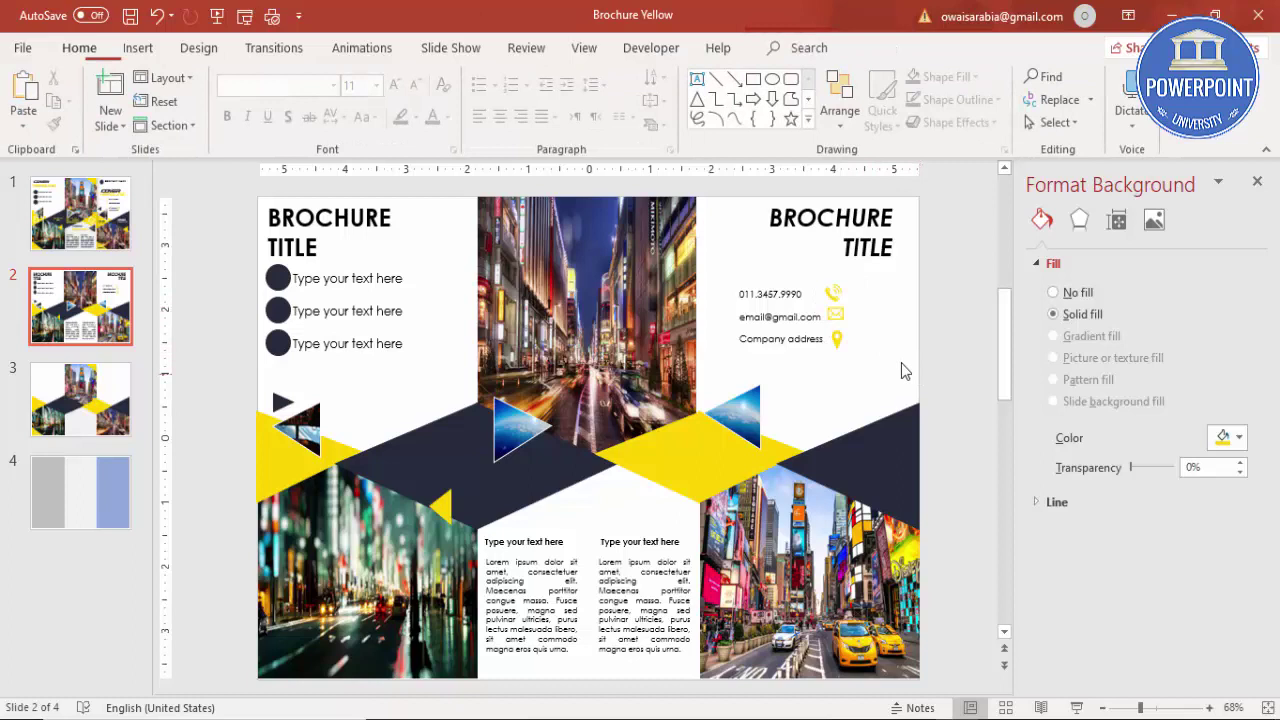
Step: Move the three icons together to just left of the contact text
{"action": "left_click", "coordinate": [778, 294]}
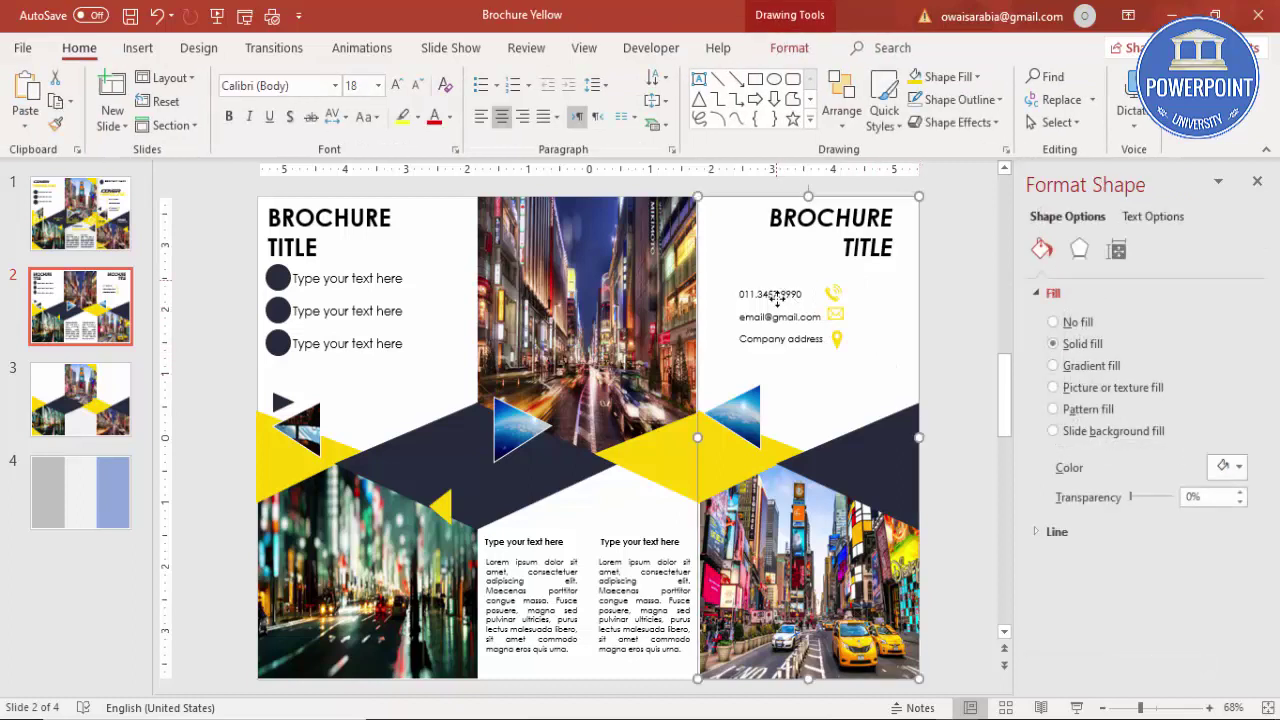
{"action": "left_click", "coordinate": [959, 343]}
{"action": "left_click_drag", "start_coordinate": [955, 433], "coordinate": [827, 265]}
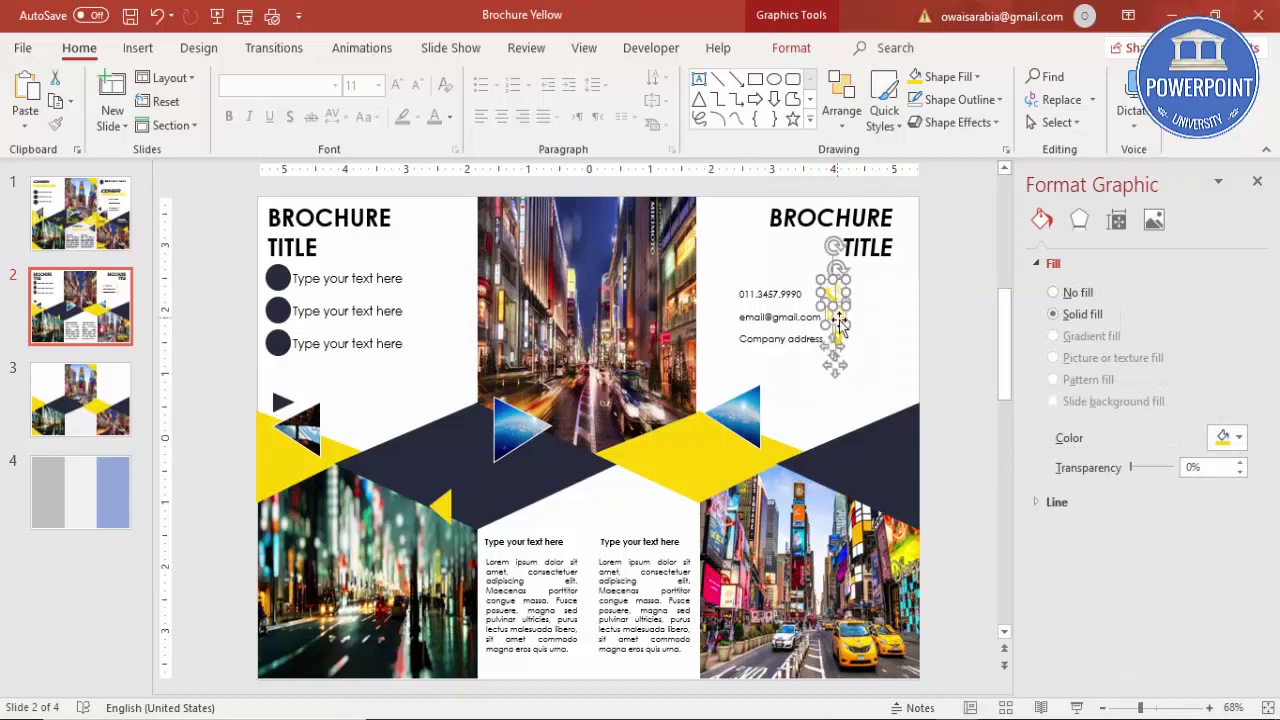
{"action": "left_click_drag", "start_coordinate": [847, 342], "coordinate": [838, 395]}
{"action": "left_click_drag", "start_coordinate": [843, 313], "coordinate": [731, 312]}
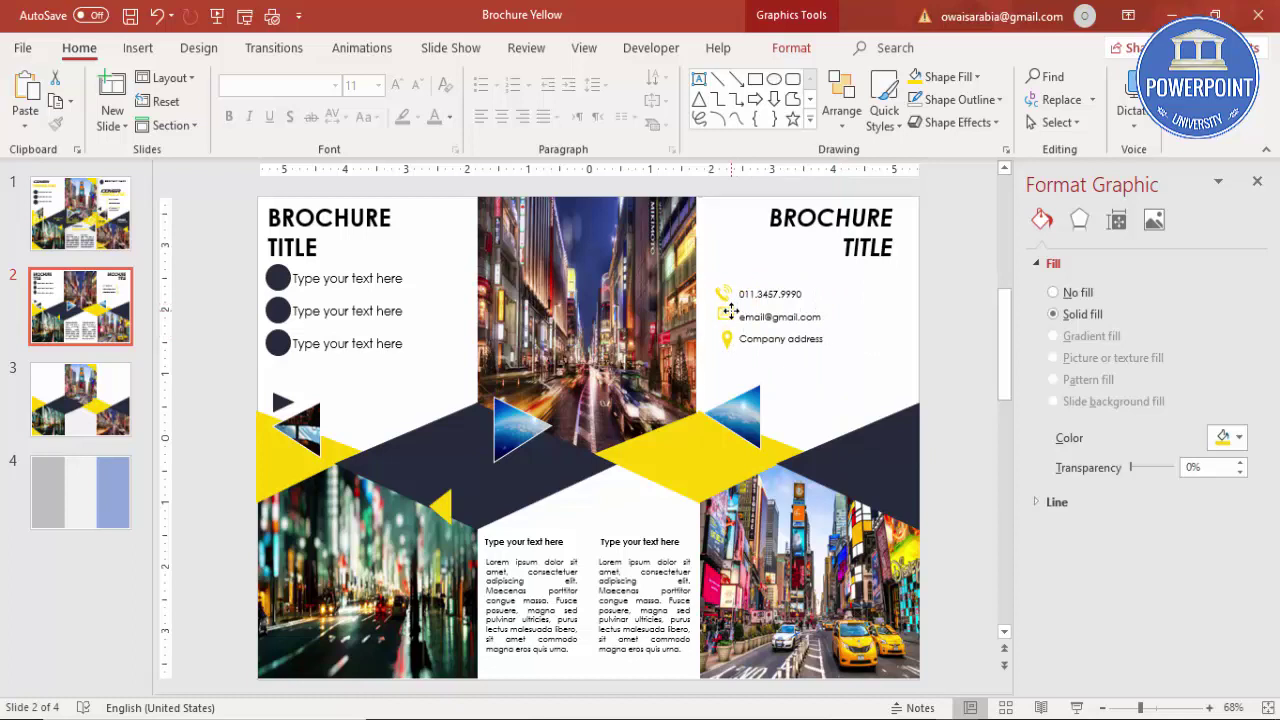
{"action": "left_click", "coordinate": [944, 330]}
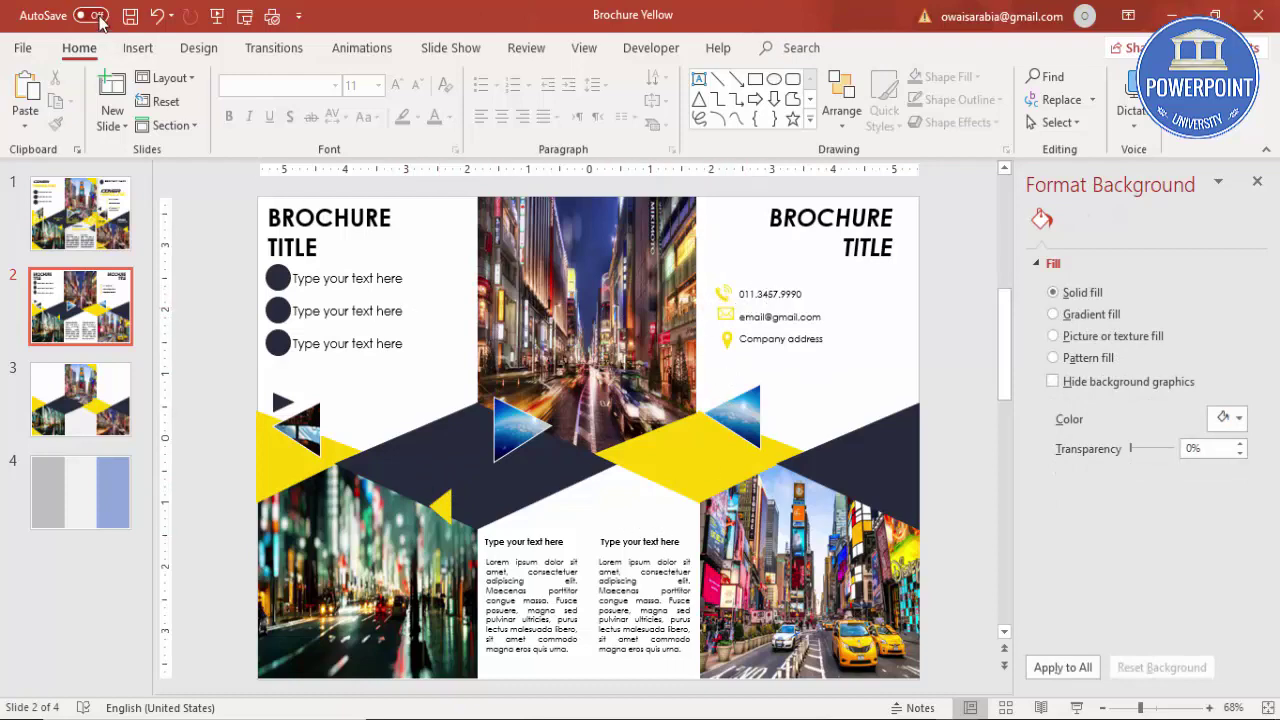
Step: Add a yellow 16 pt two-line 'Add some text here' caption on the left navy band
{"action": "left_click", "coordinate": [137, 50]}
{"action": "left_click", "coordinate": [738, 100]}
{"action": "left_click_drag", "start_coordinate": [230, 291], "coordinate": [209, 323]}
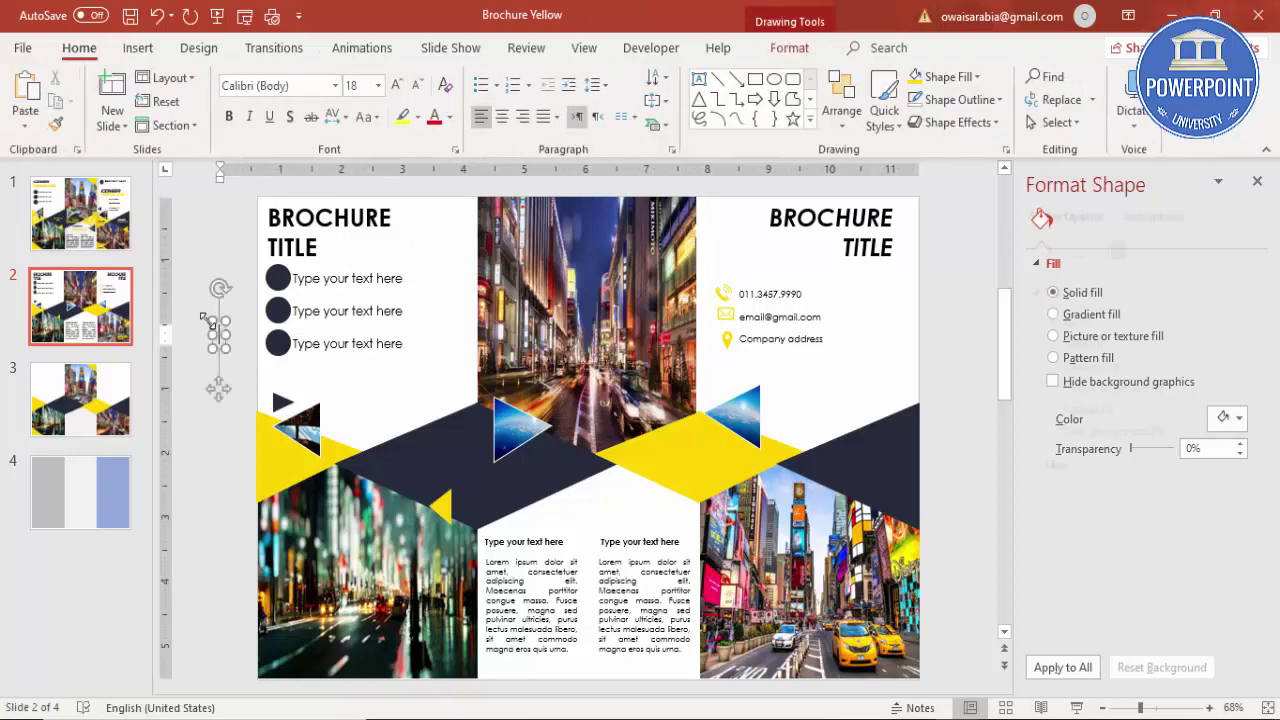
{"action": "type", "text": "Add some text here"}
{"action": "left_click_drag", "start_coordinate": [242, 318], "coordinate": [385, 440]}
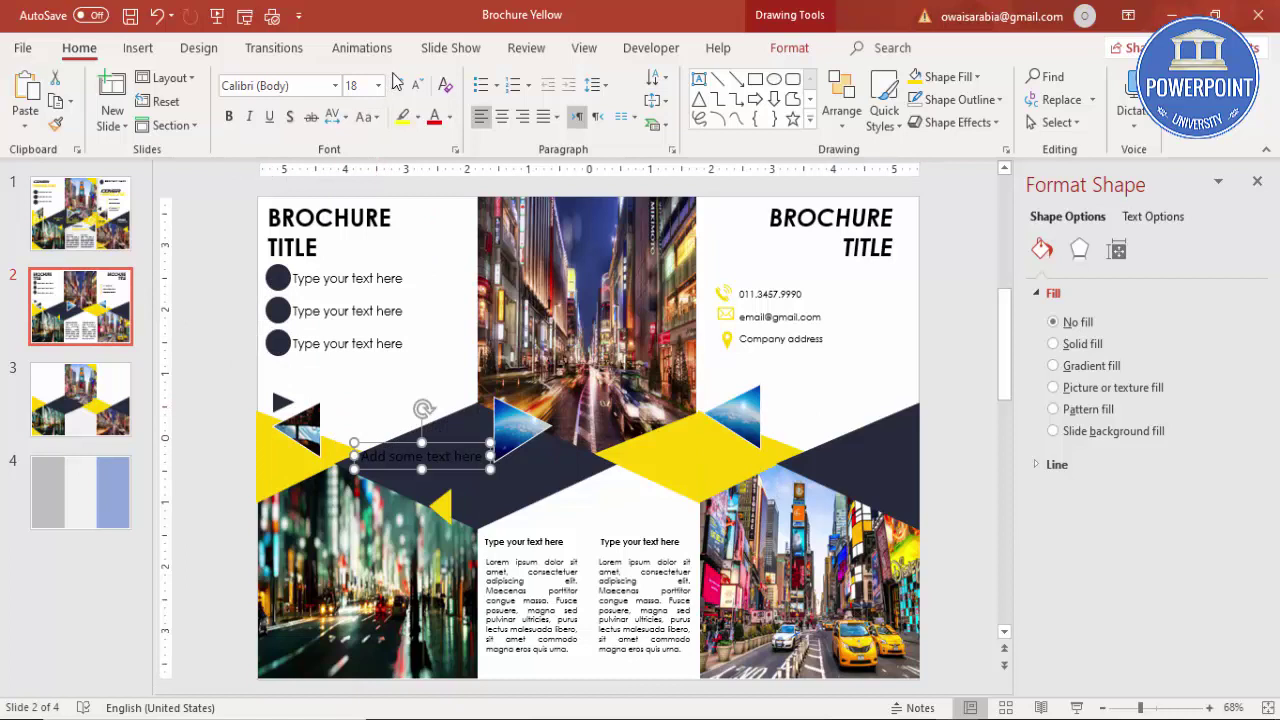
{"action": "left_click", "coordinate": [449, 117]}
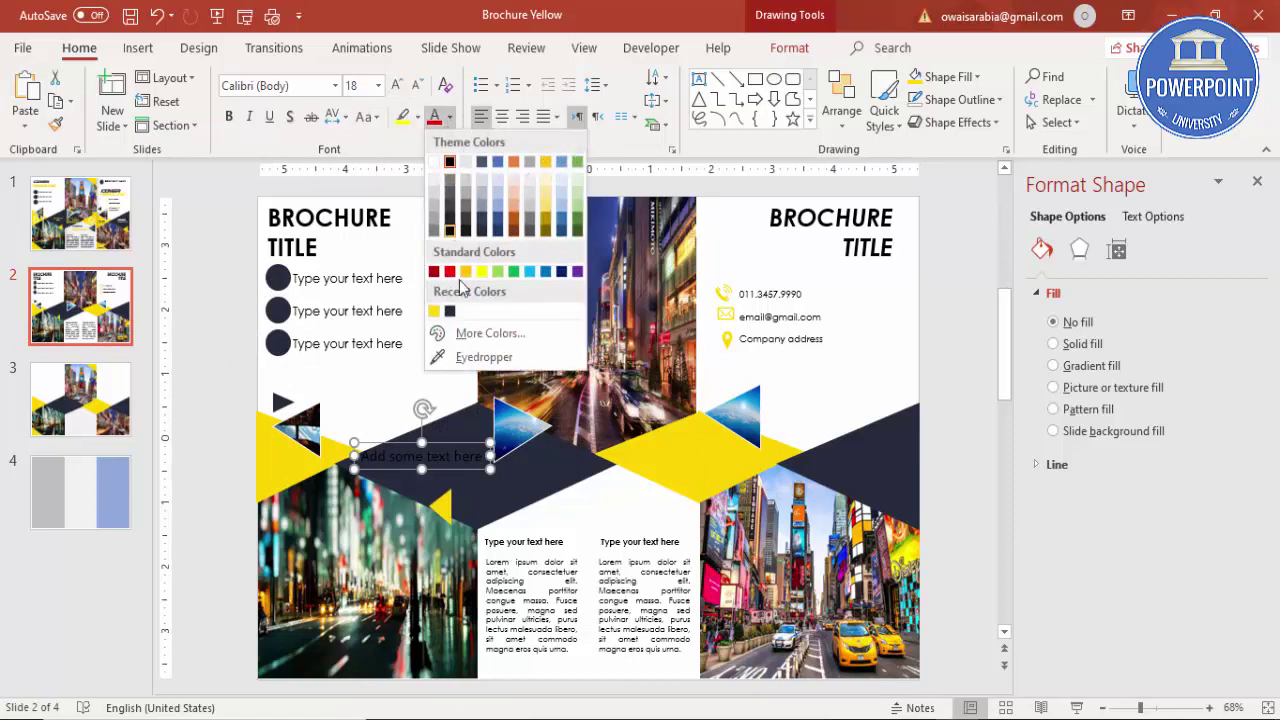
{"action": "left_click", "coordinate": [432, 311]}
{"action": "left_click", "coordinate": [418, 85]}
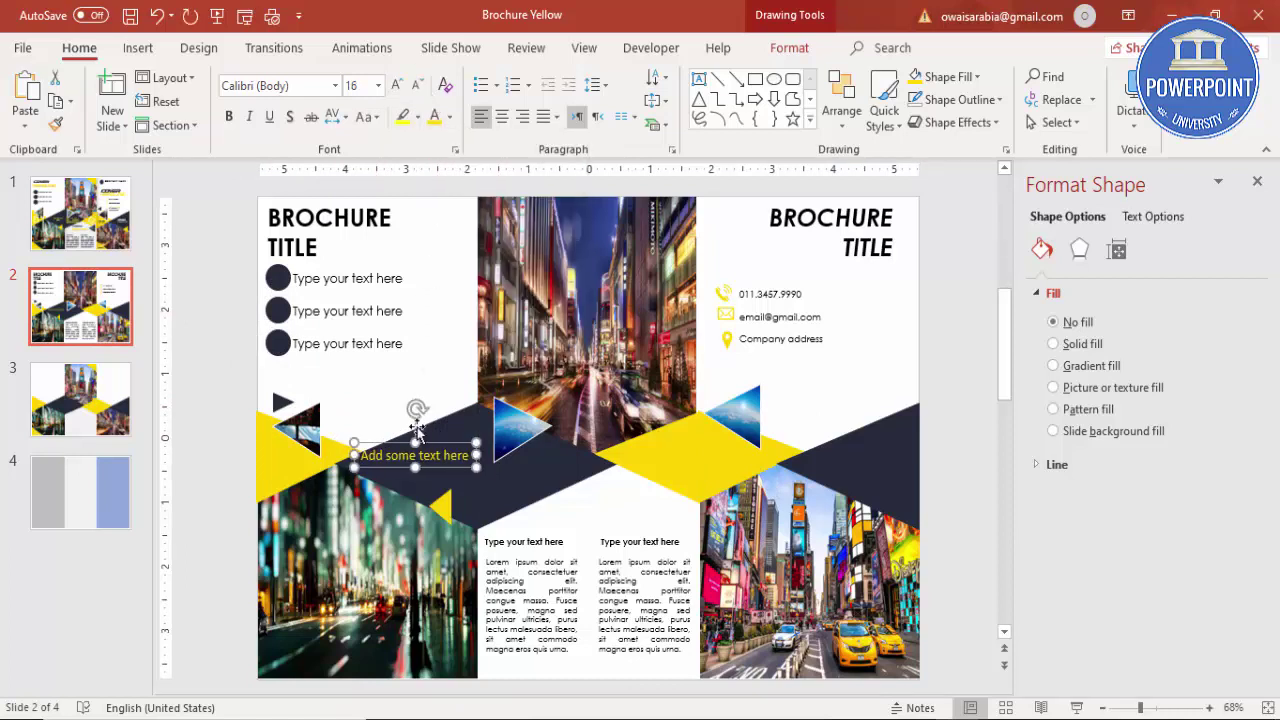
{"action": "left_click_drag", "start_coordinate": [352, 455], "coordinate": [397, 457]}
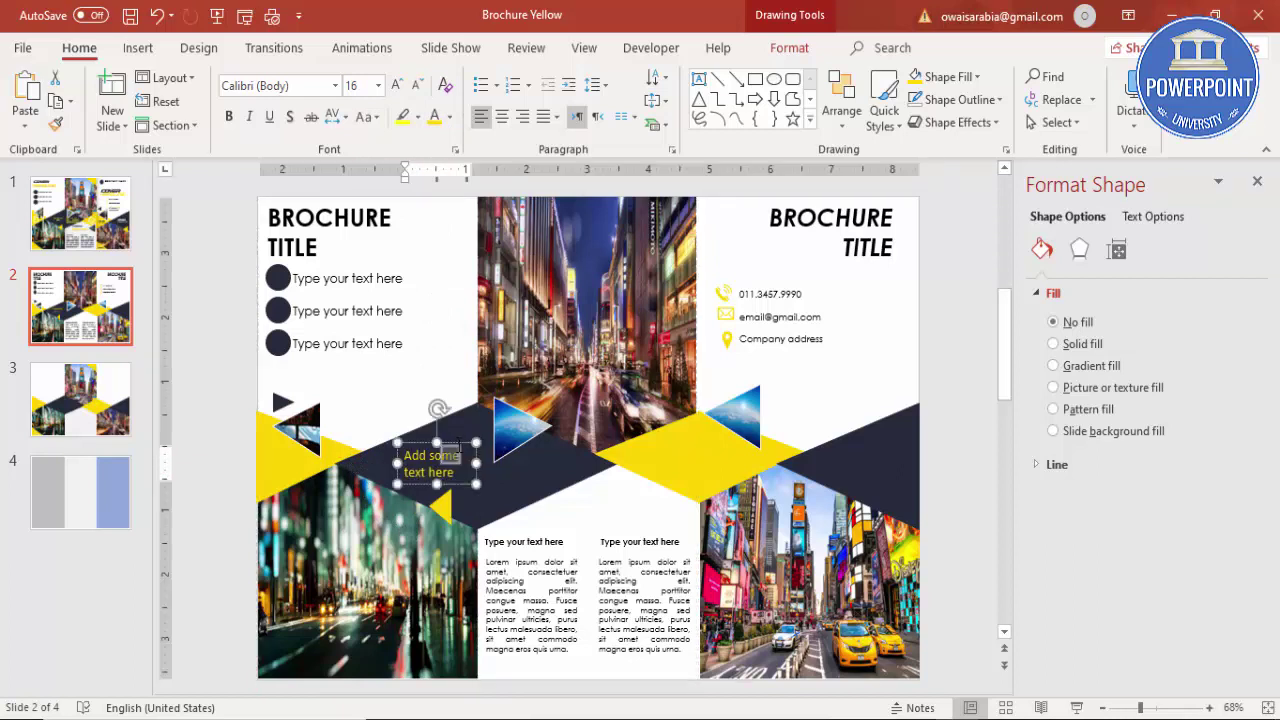
{"action": "left_click_drag", "start_coordinate": [457, 443], "coordinate": [225, 412]}
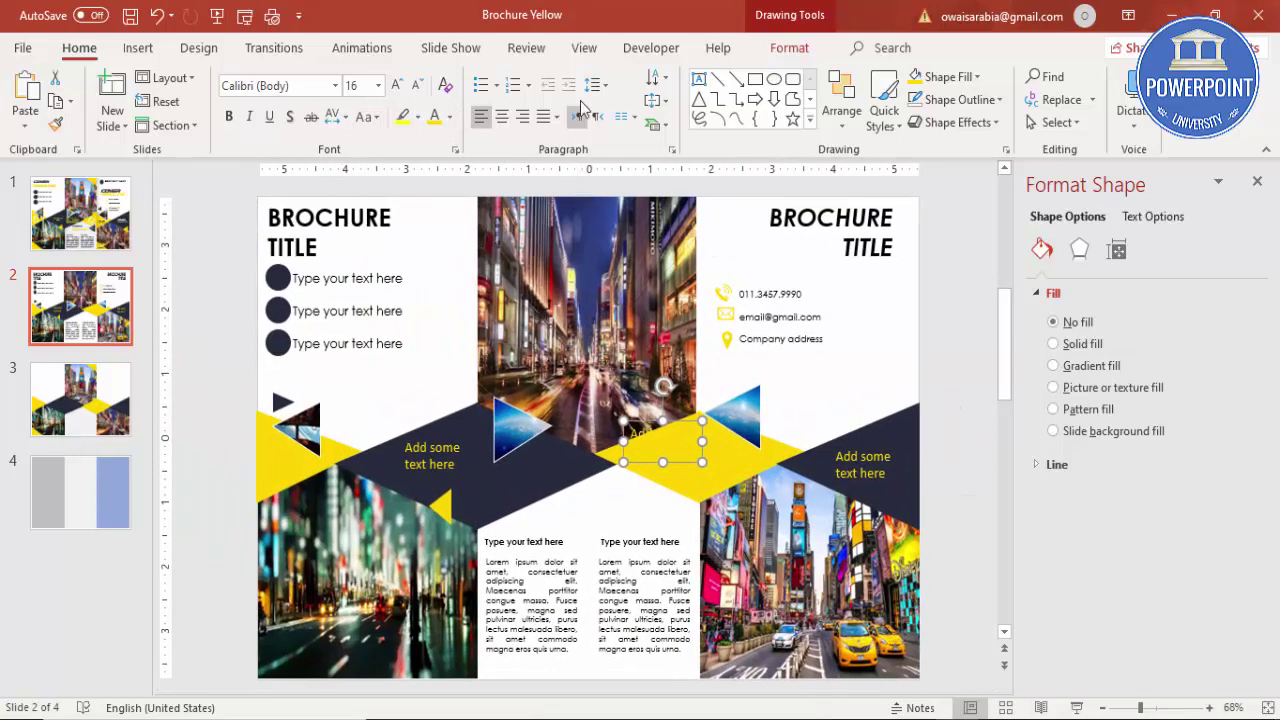
Step: Make a dark-text caption centred on the yellow diamond and tilt it slightly
{"action": "left_click", "coordinate": [449, 117]}
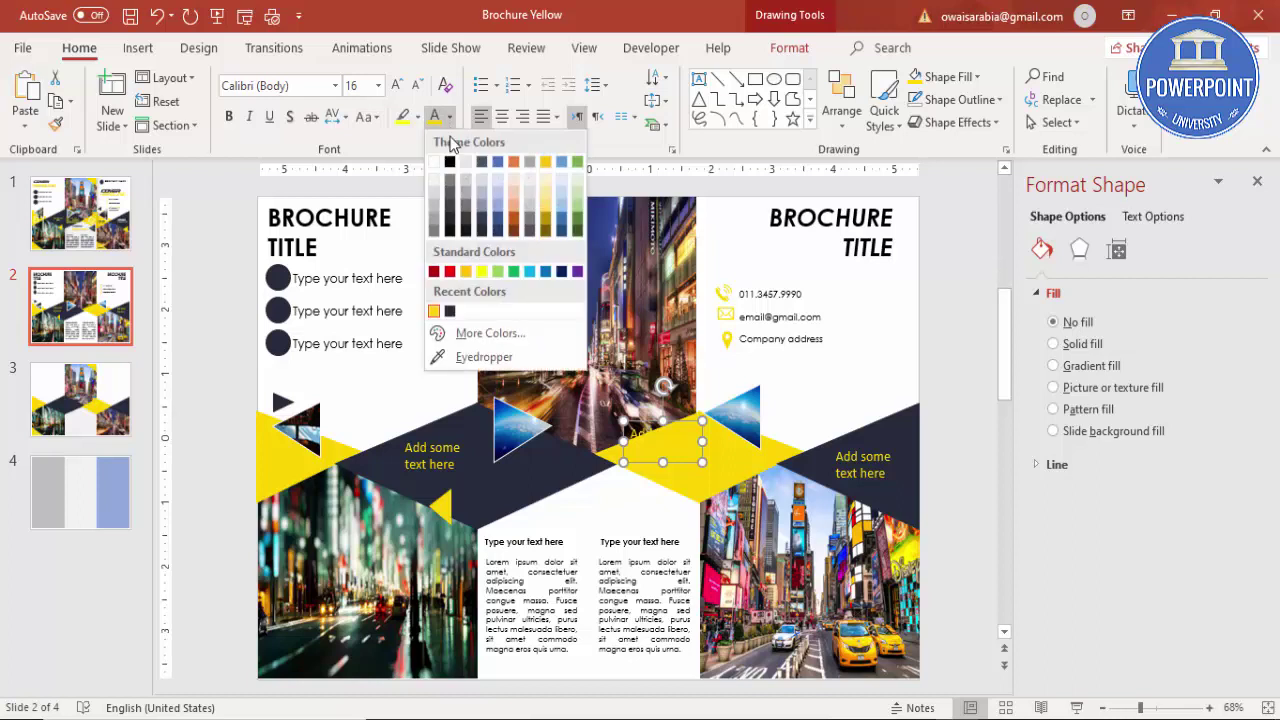
{"action": "left_click", "coordinate": [449, 311]}
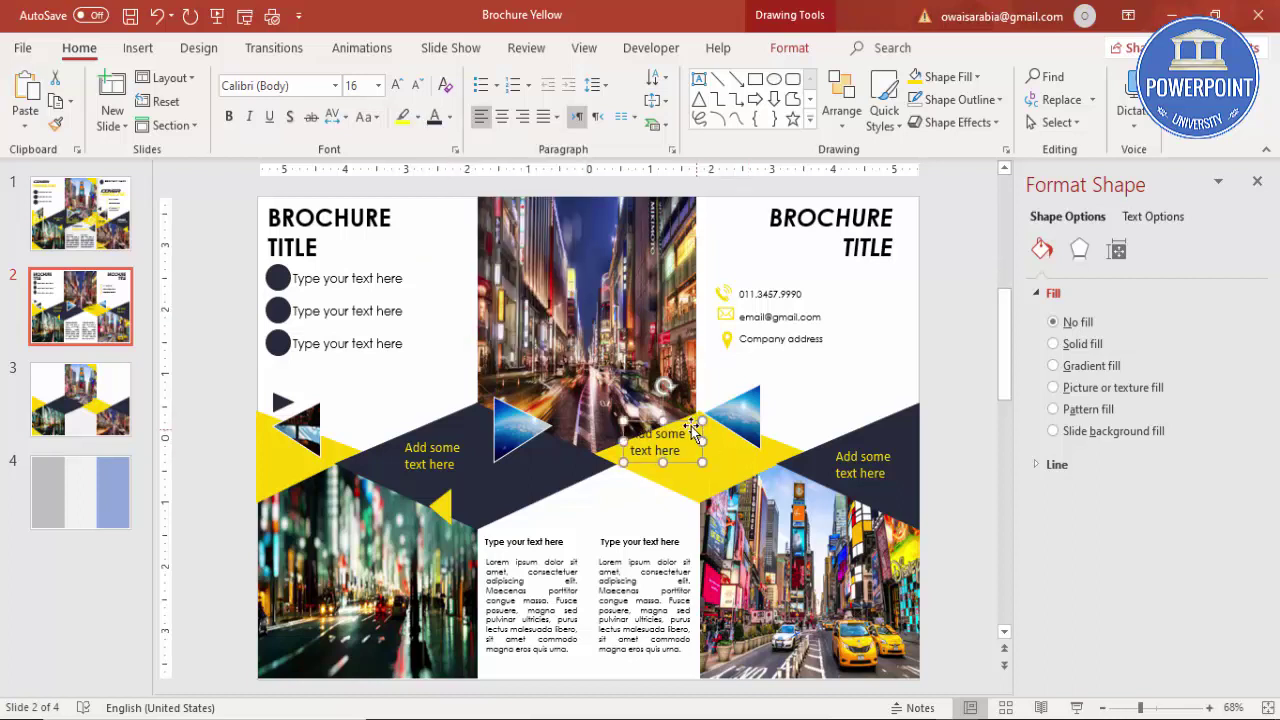
{"action": "left_click_drag", "start_coordinate": [690, 430], "coordinate": [700, 451]}
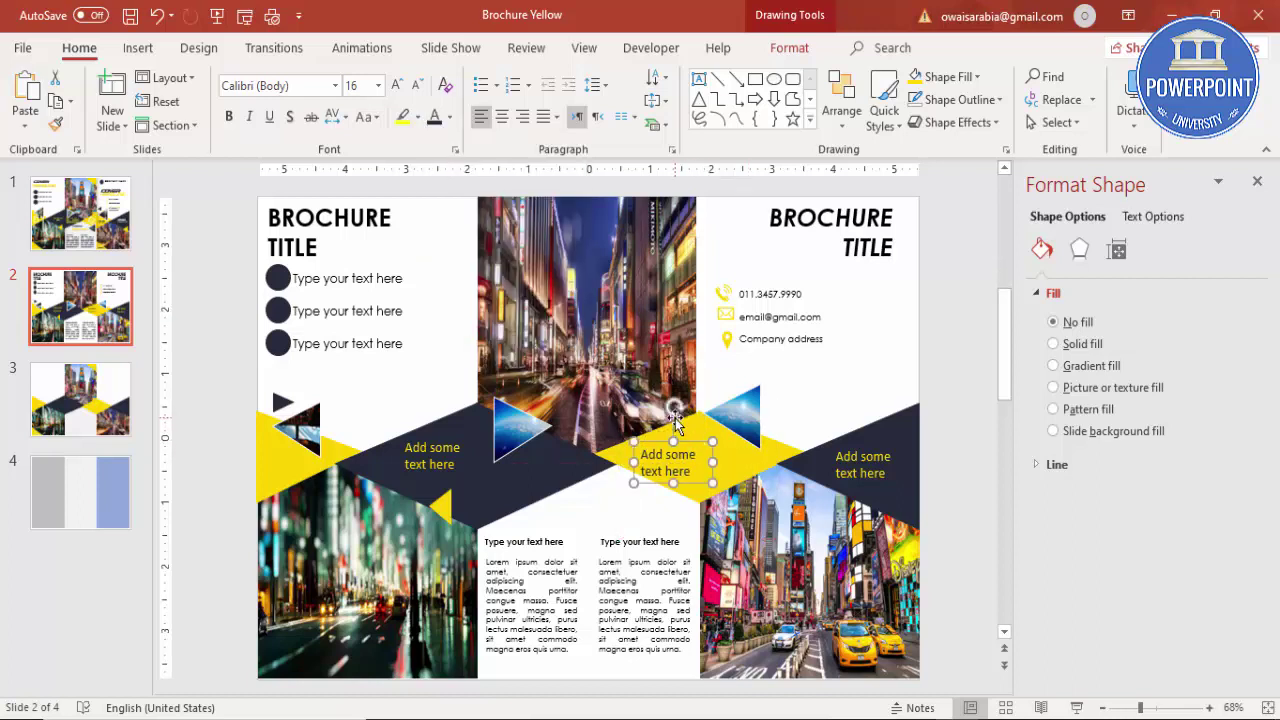
{"action": "left_click", "coordinate": [675, 423]}
{"action": "key", "text": "ctrl+z"}
{"action": "key", "text": "ctrl+z"}
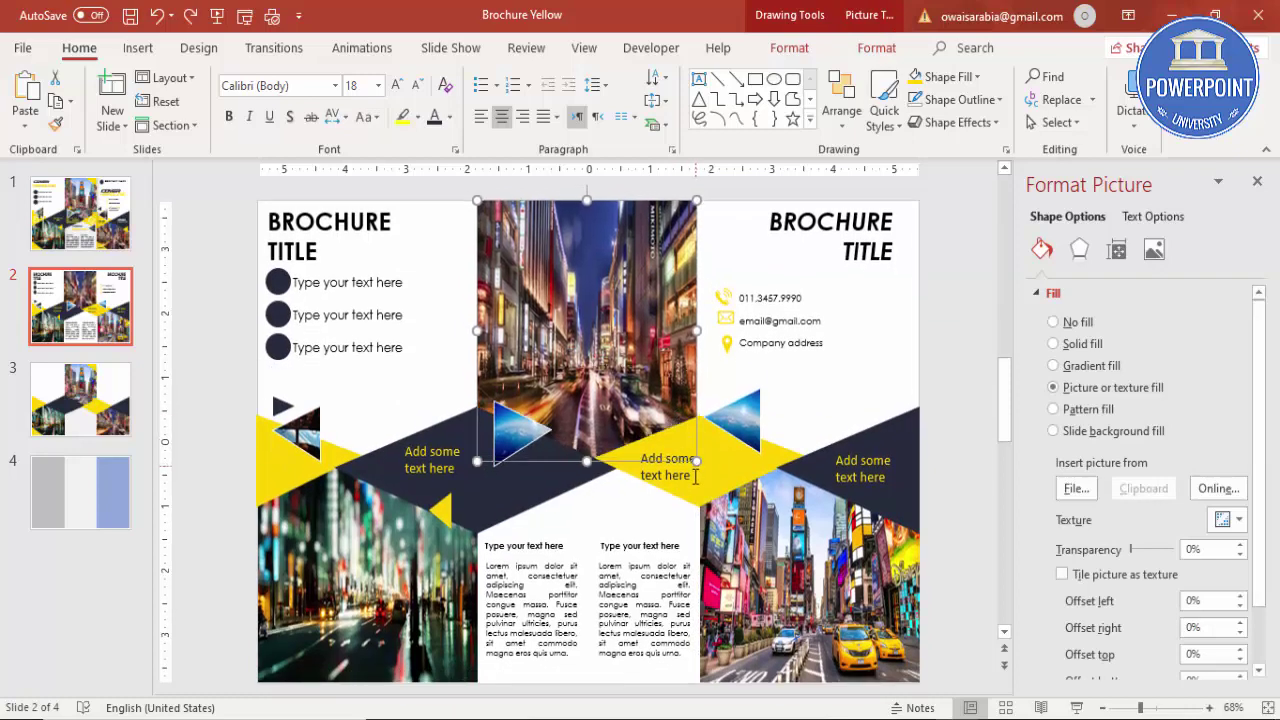
{"action": "left_click_drag", "start_coordinate": [670, 404], "coordinate": [667, 404]}
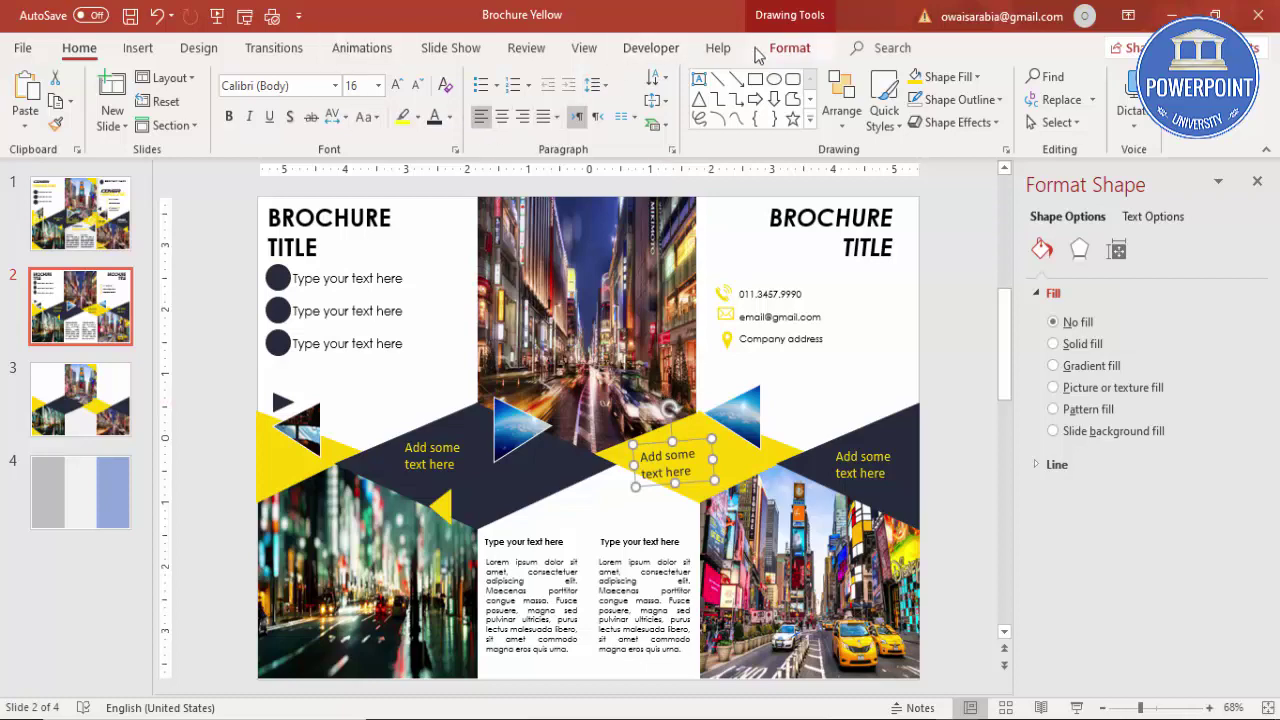
Step: Give the centre diamond caption a white outline
{"action": "left_click", "coordinate": [787, 48]}
{"action": "left_click", "coordinate": [510, 106]}
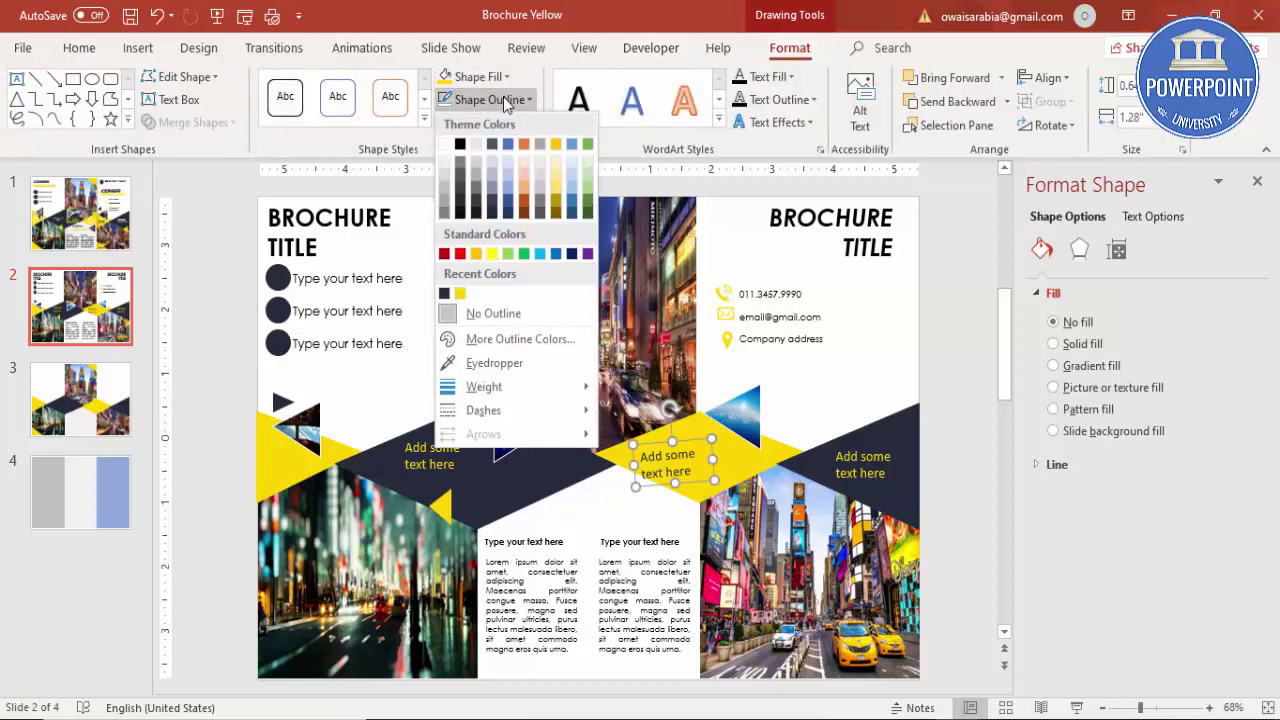
{"action": "left_click", "coordinate": [445, 146]}
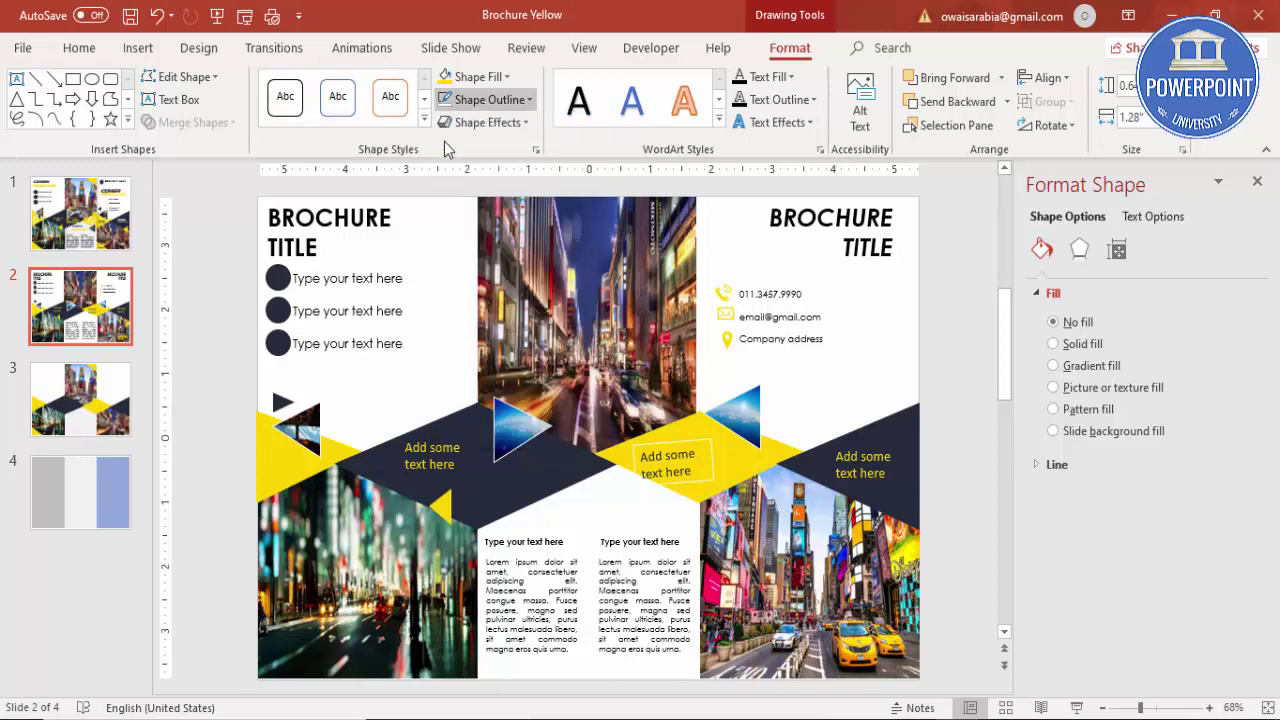
{"action": "left_click_drag", "start_coordinate": [690, 442], "coordinate": [686, 434]}
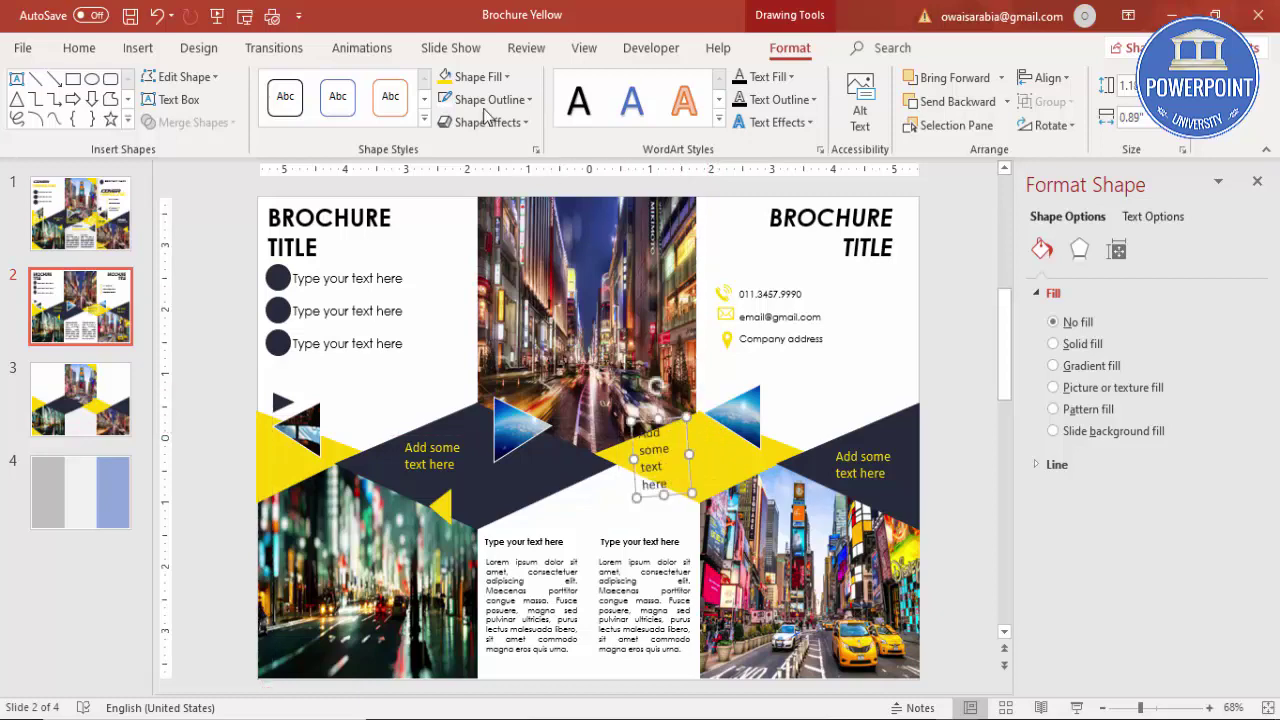
Step: Reduce the centre caption text to 12 pt and nudge it into alignment
{"action": "left_click", "coordinate": [100, 48]}
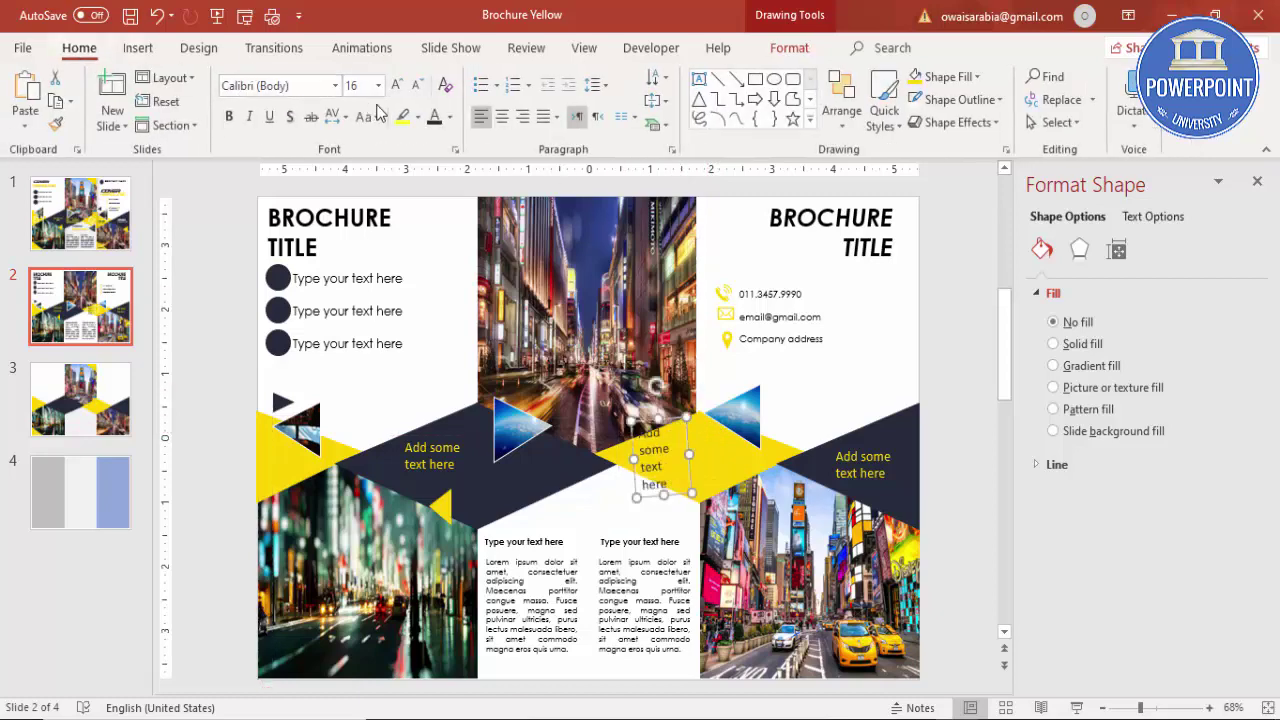
{"action": "left_click", "coordinate": [419, 88]}
{"action": "left_click", "coordinate": [419, 88]}
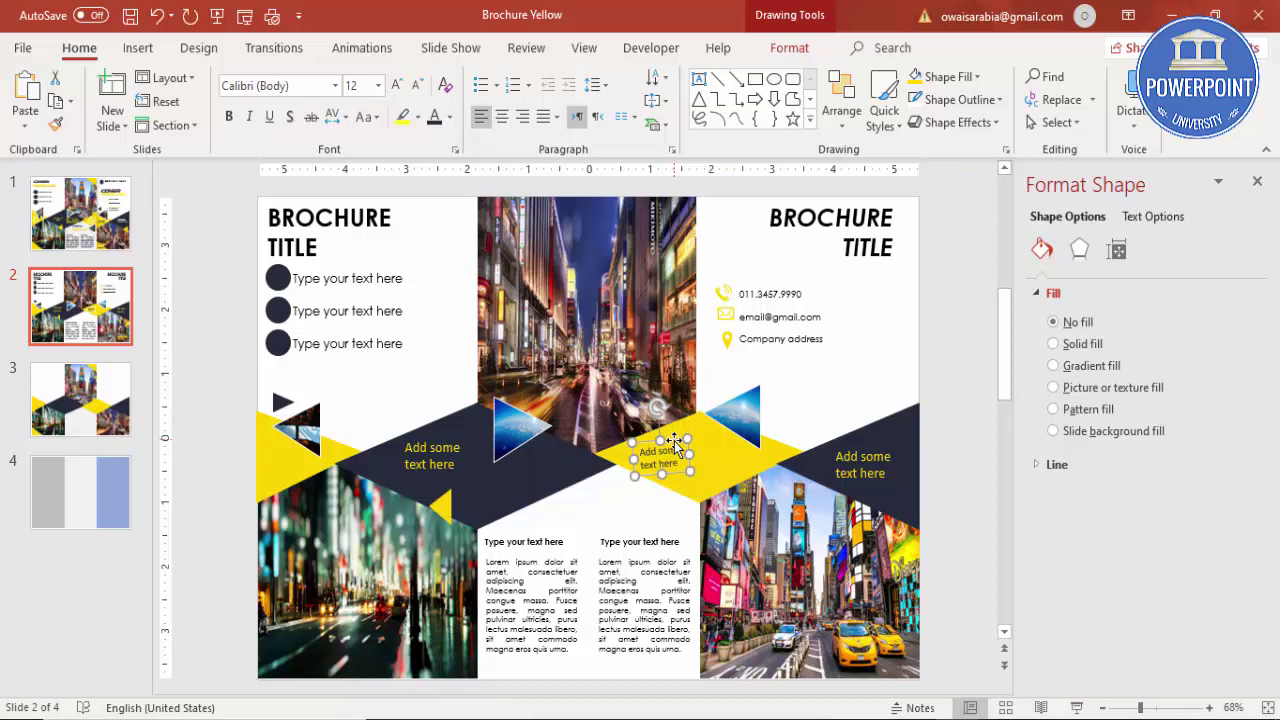
{"action": "left_click_drag", "start_coordinate": [678, 443], "coordinate": [678, 438]}
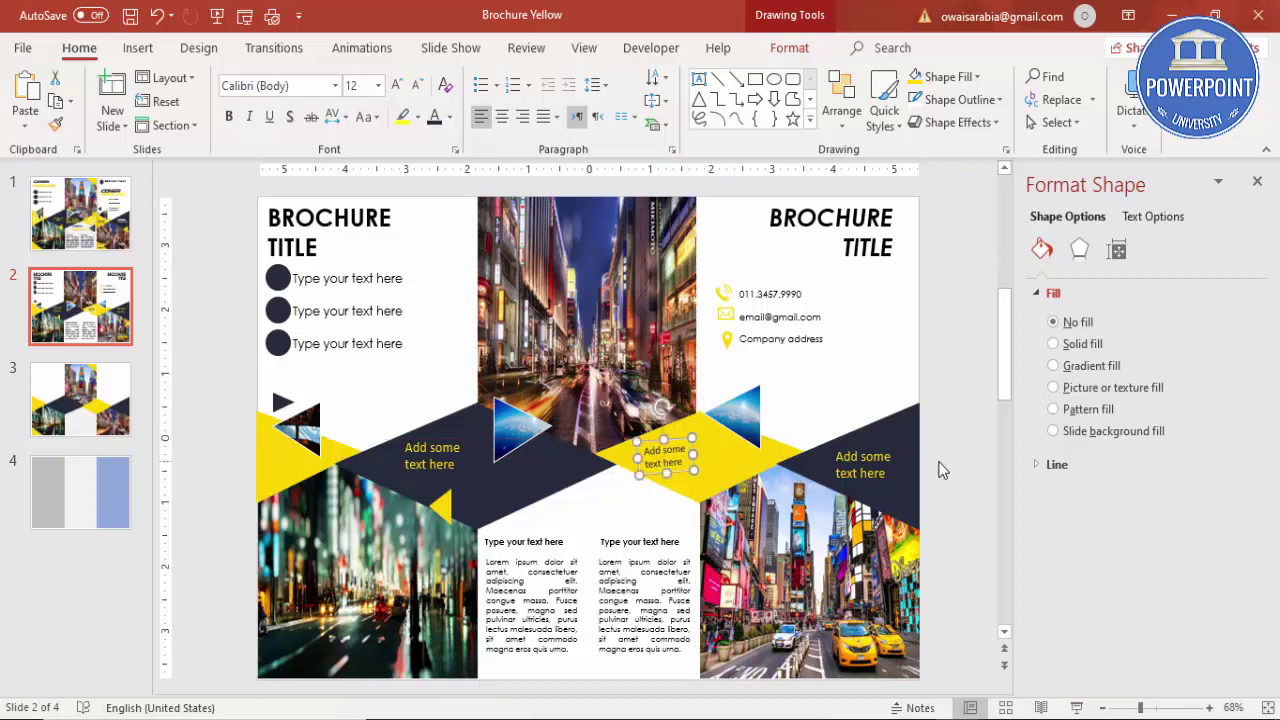
{"action": "left_click", "coordinate": [951, 451]}
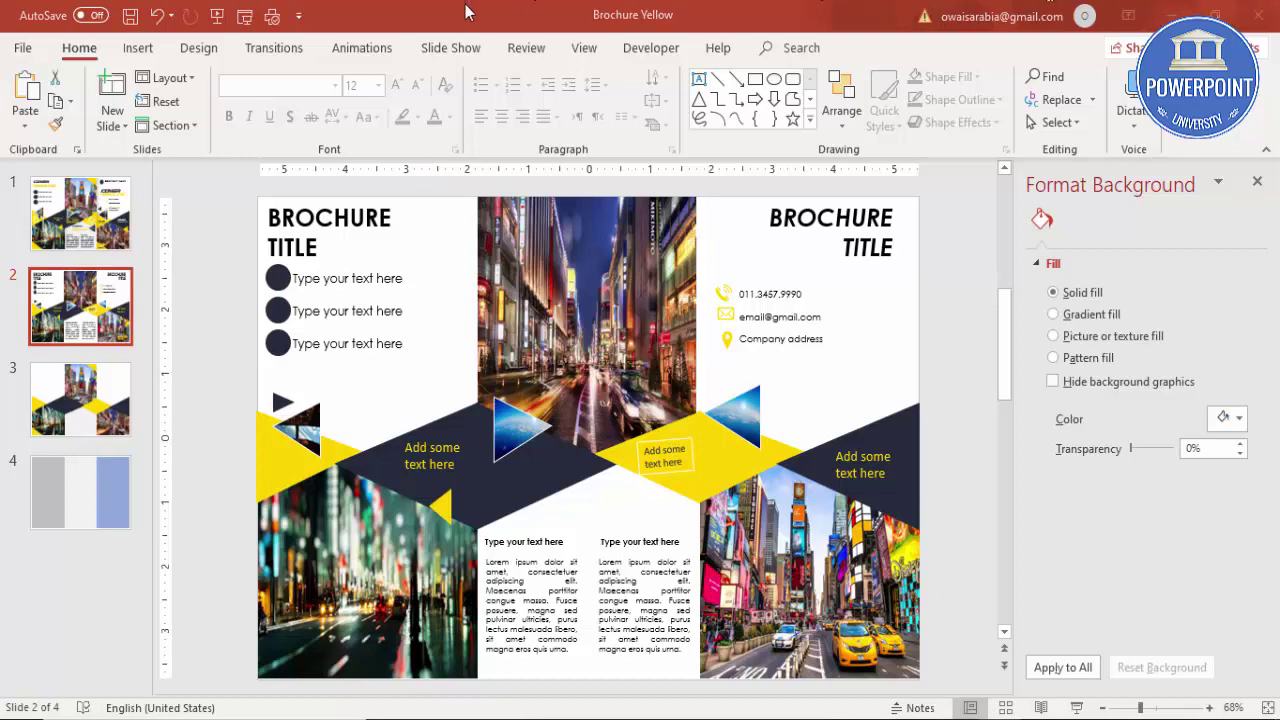
Step: Draw a tall thin rectangle over the left fold with no outline
{"action": "left_click", "coordinate": [134, 49]}
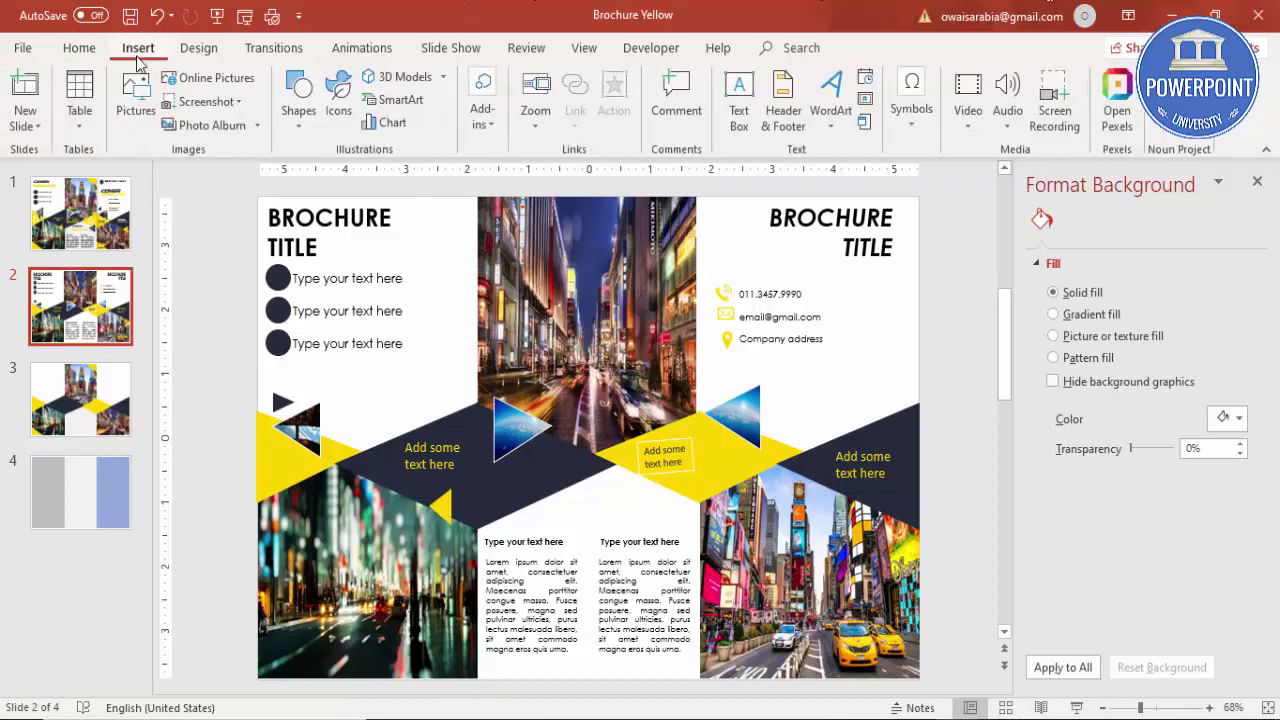
{"action": "left_click", "coordinate": [296, 112]}
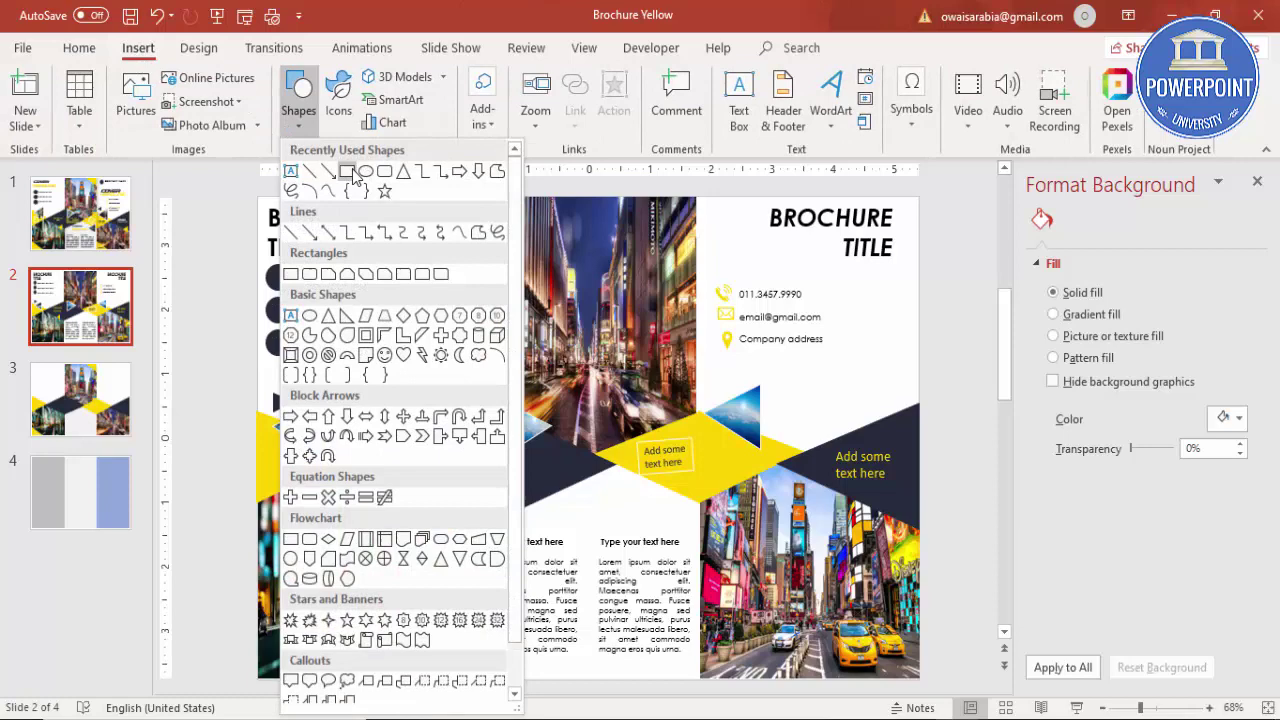
{"action": "left_click", "coordinate": [291, 274]}
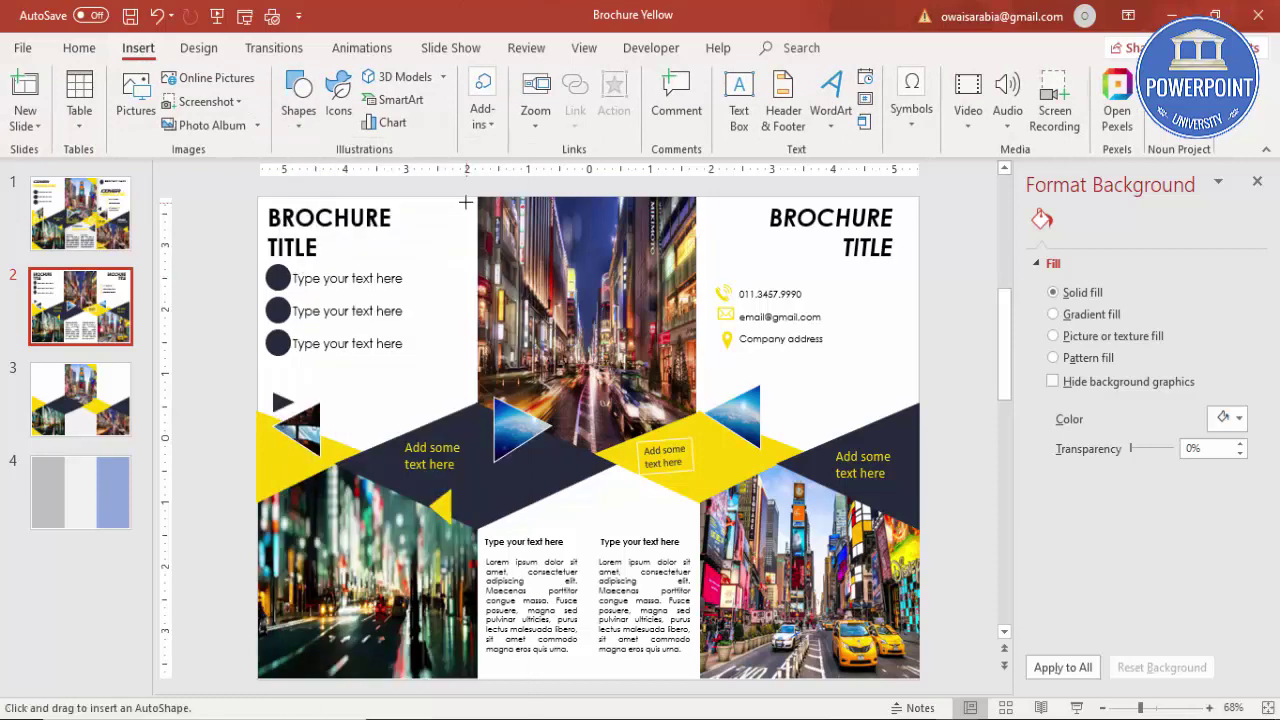
{"action": "mouse_move", "coordinate": [477, 196]}
{"action": "left_mouse_down"}
{"action": "mouse_move", "coordinate": [543, 521]}
{"action": "mouse_move", "coordinate": [543, 686]}
{"action": "mouse_move", "coordinate": [528, 680]}
{"action": "left_mouse_up"}
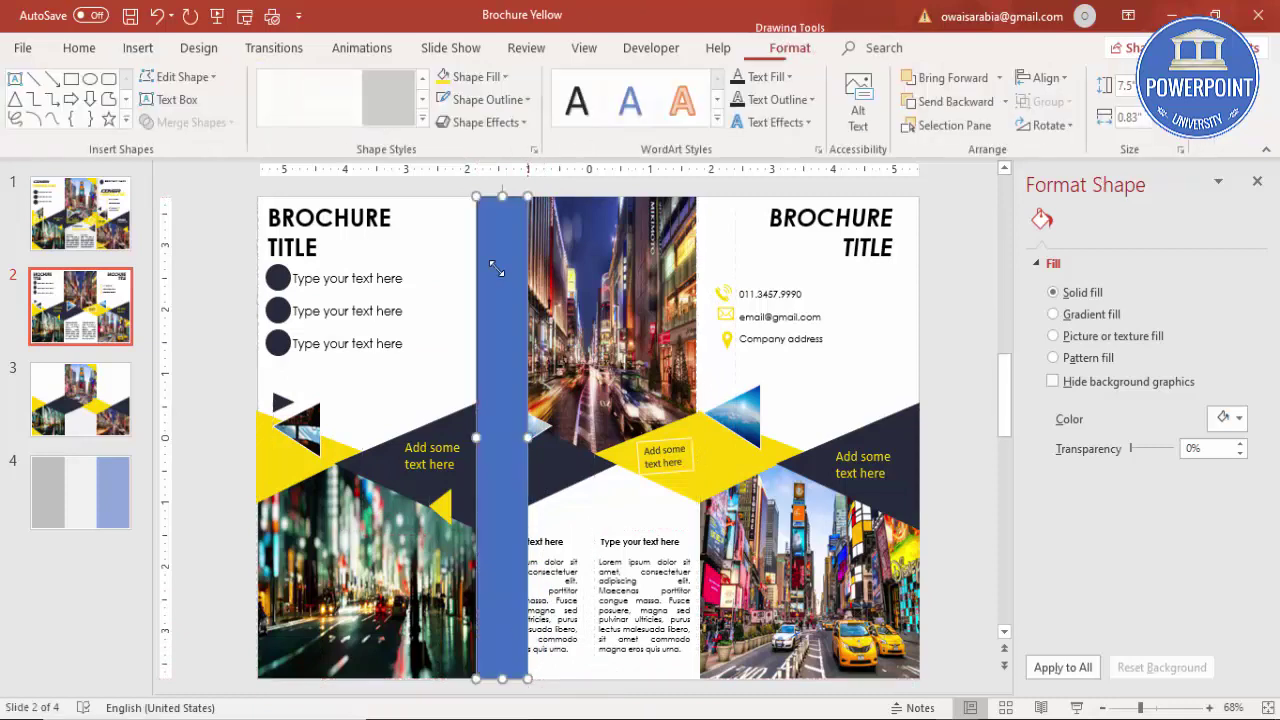
{"action": "left_click", "coordinate": [505, 107]}
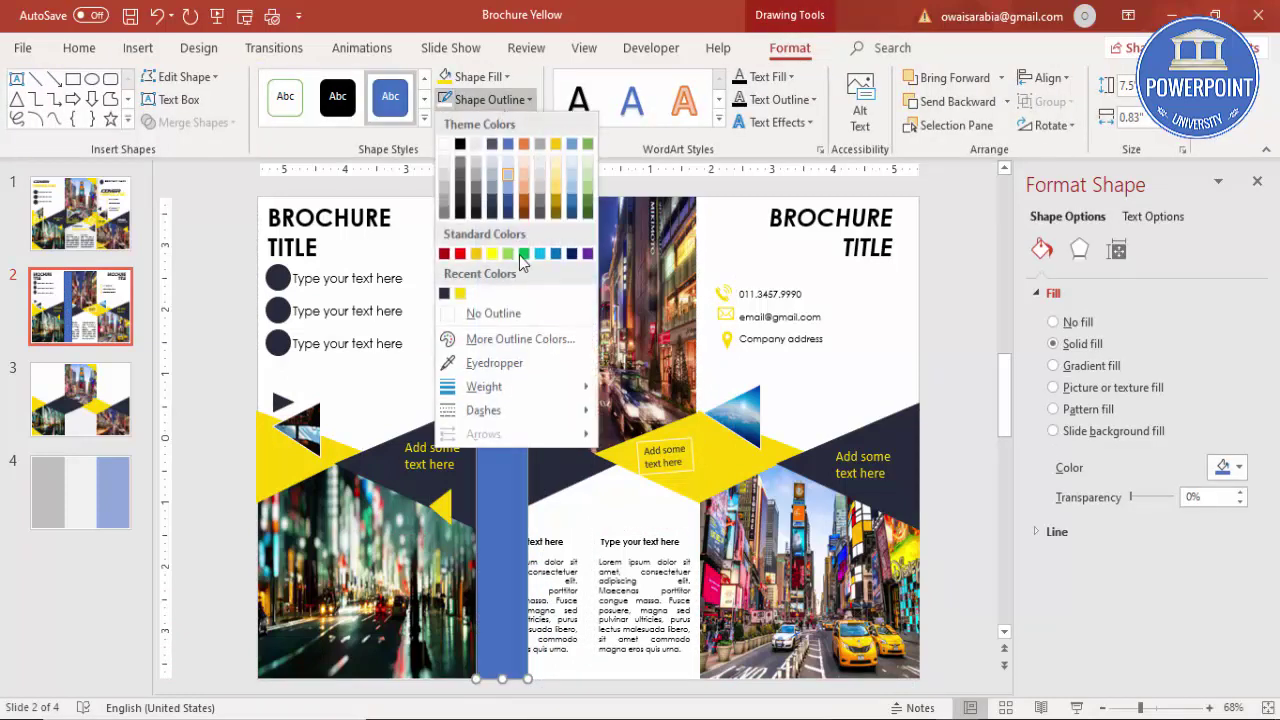
{"action": "left_click", "coordinate": [523, 304]}
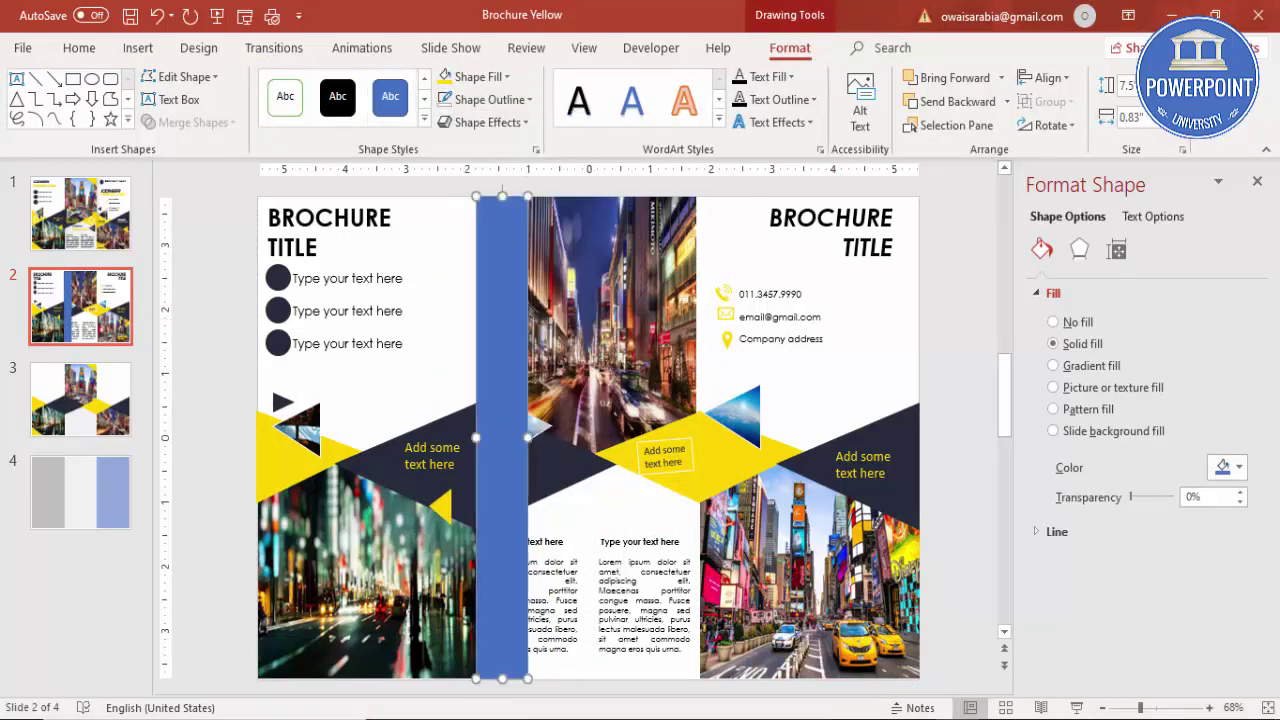
Step: Fill the strip with a horizontal linear gradient using two stops, the right one grey
{"action": "left_click", "coordinate": [1060, 366]}
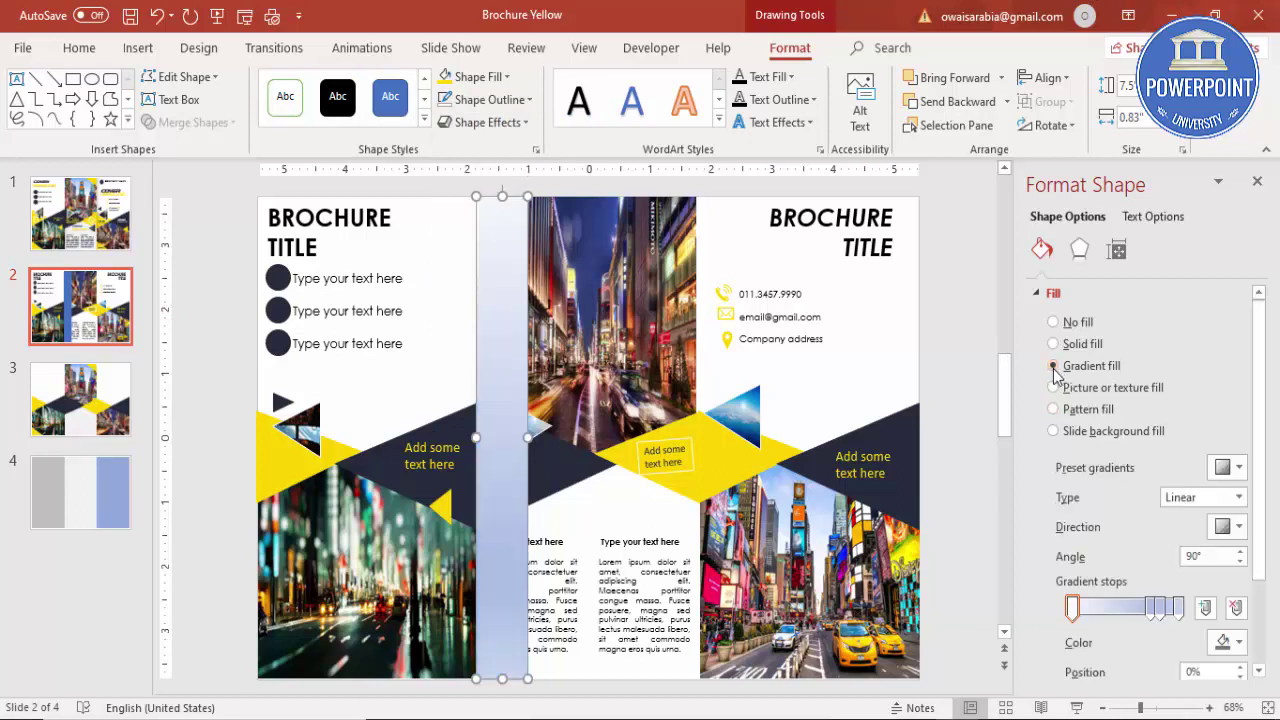
{"action": "left_click_drag", "start_coordinate": [1160, 607], "coordinate": [1155, 645]}
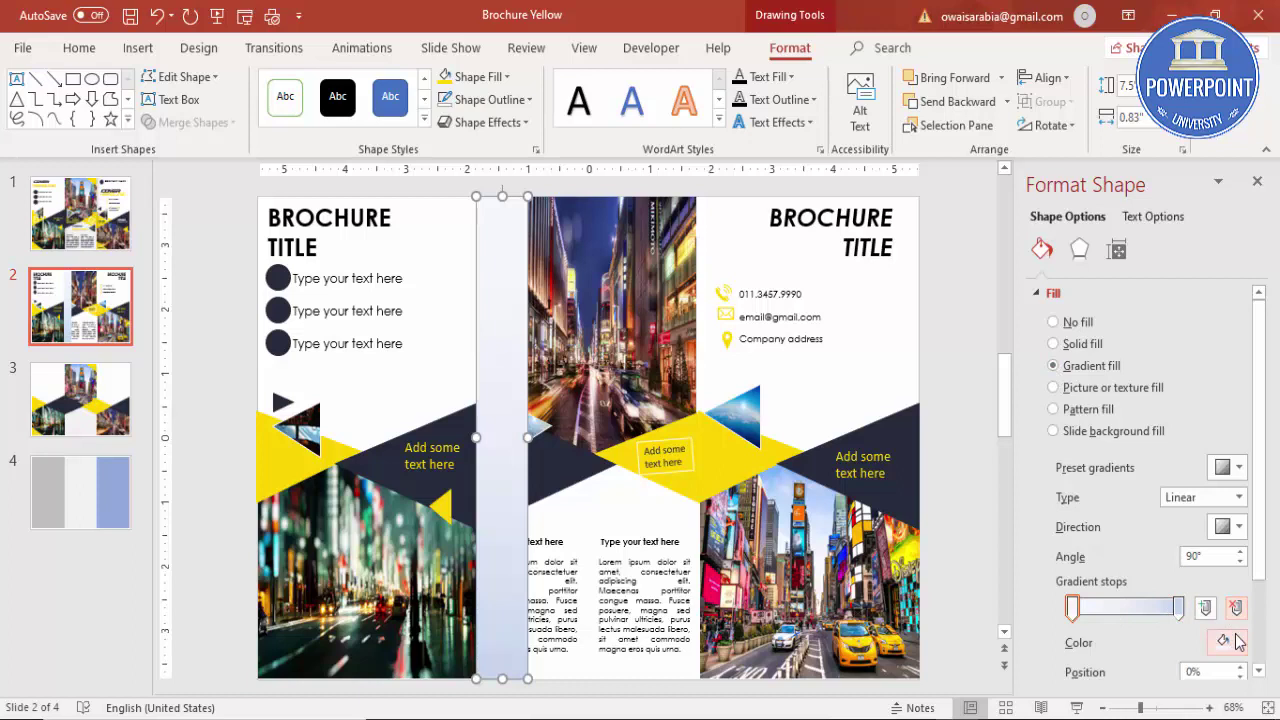
{"action": "left_click", "coordinate": [1199, 500]}
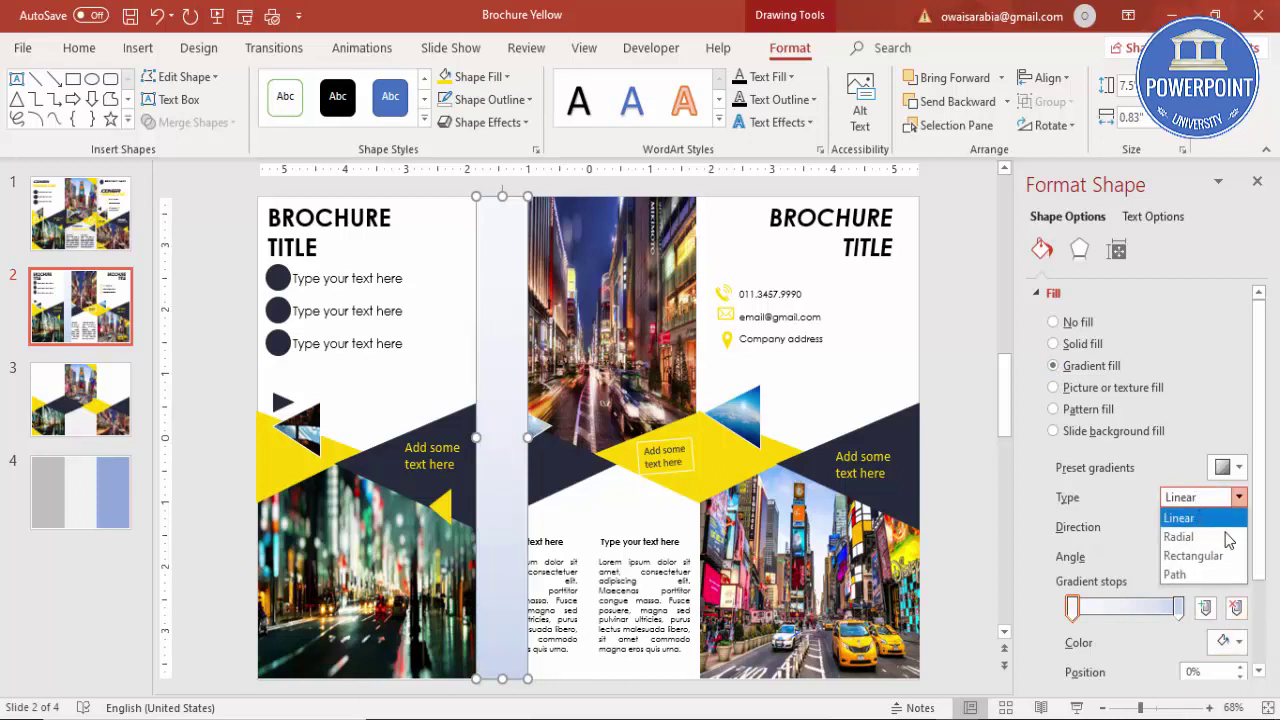
{"action": "left_click", "coordinate": [1103, 525]}
{"action": "left_click", "coordinate": [1222, 527]}
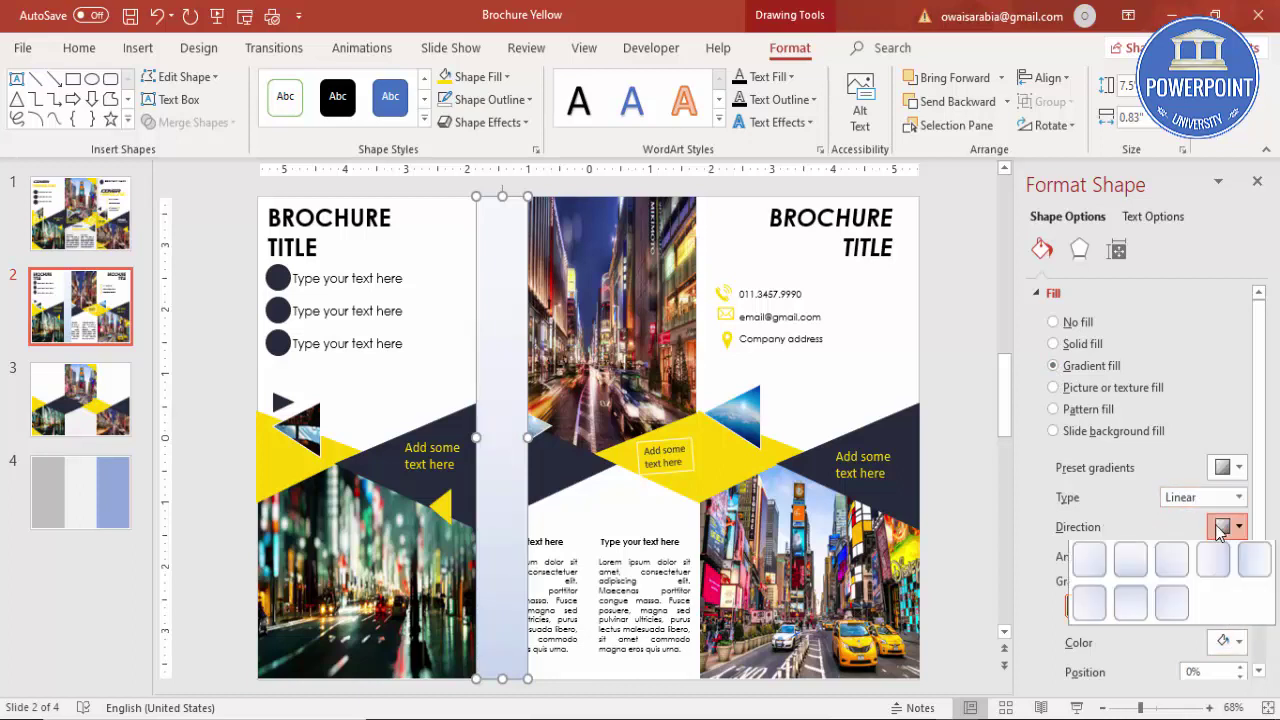
{"action": "left_click", "coordinate": [1255, 566]}
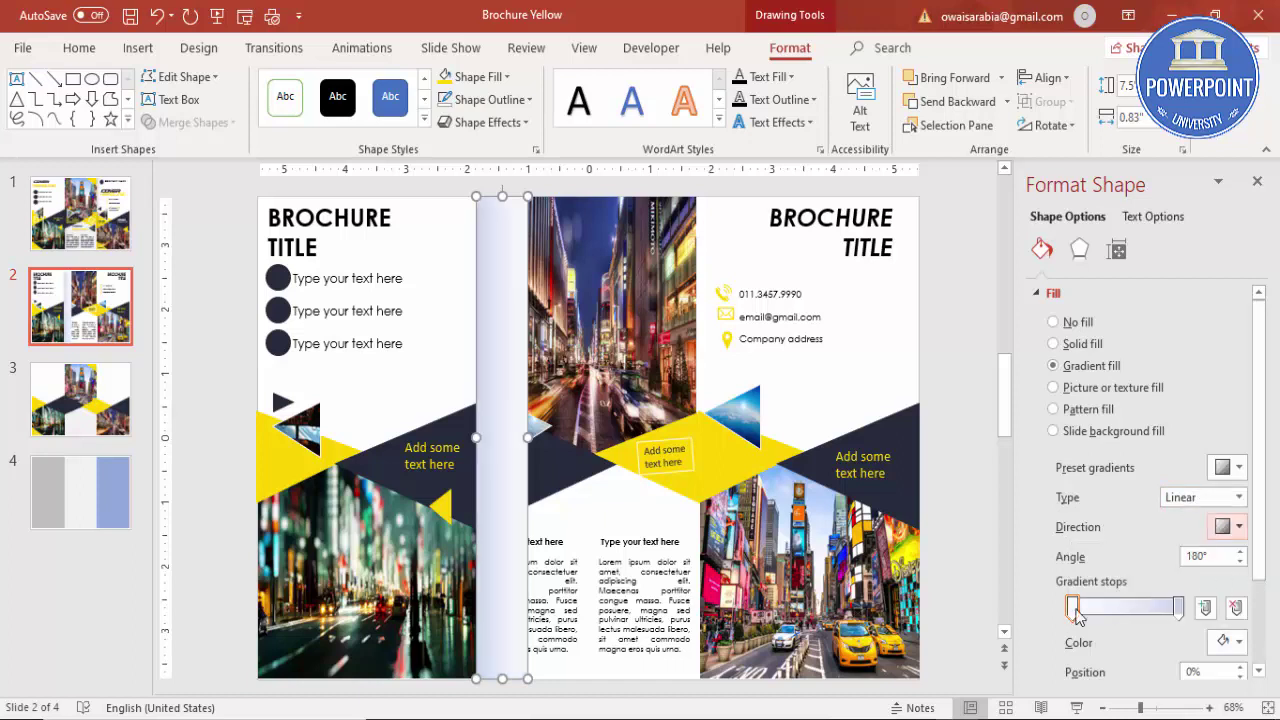
{"action": "left_click", "coordinate": [1178, 607]}
{"action": "left_click", "coordinate": [1226, 641]}
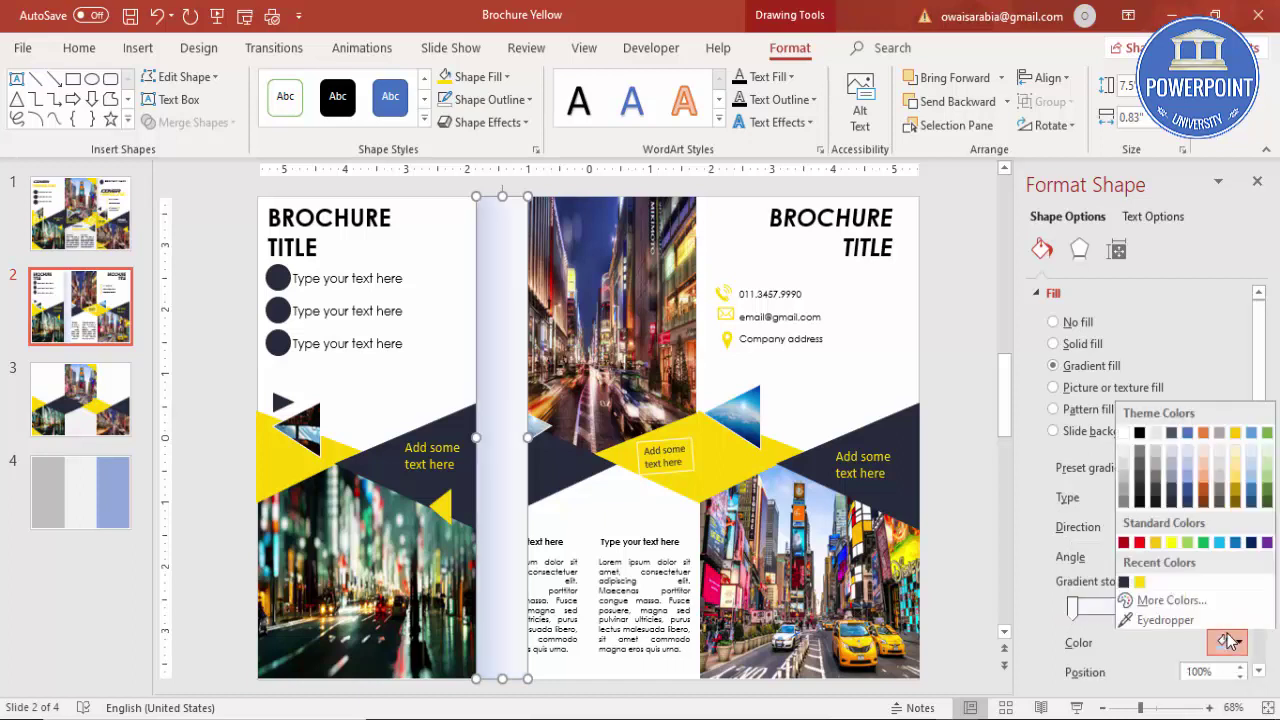
{"action": "left_click", "coordinate": [1123, 492]}
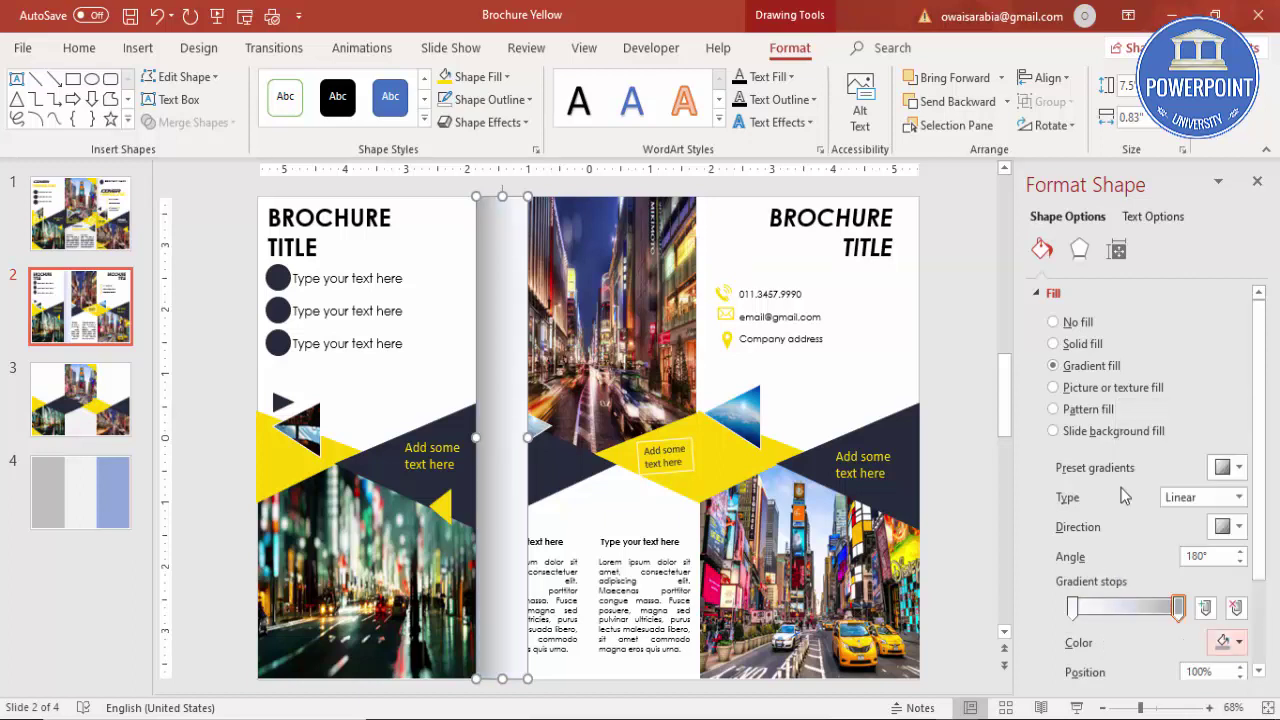
Step: Make the left gradient stop fully transparent white and the right grey stop partly transparent
{"action": "left_click", "coordinate": [1073, 607]}
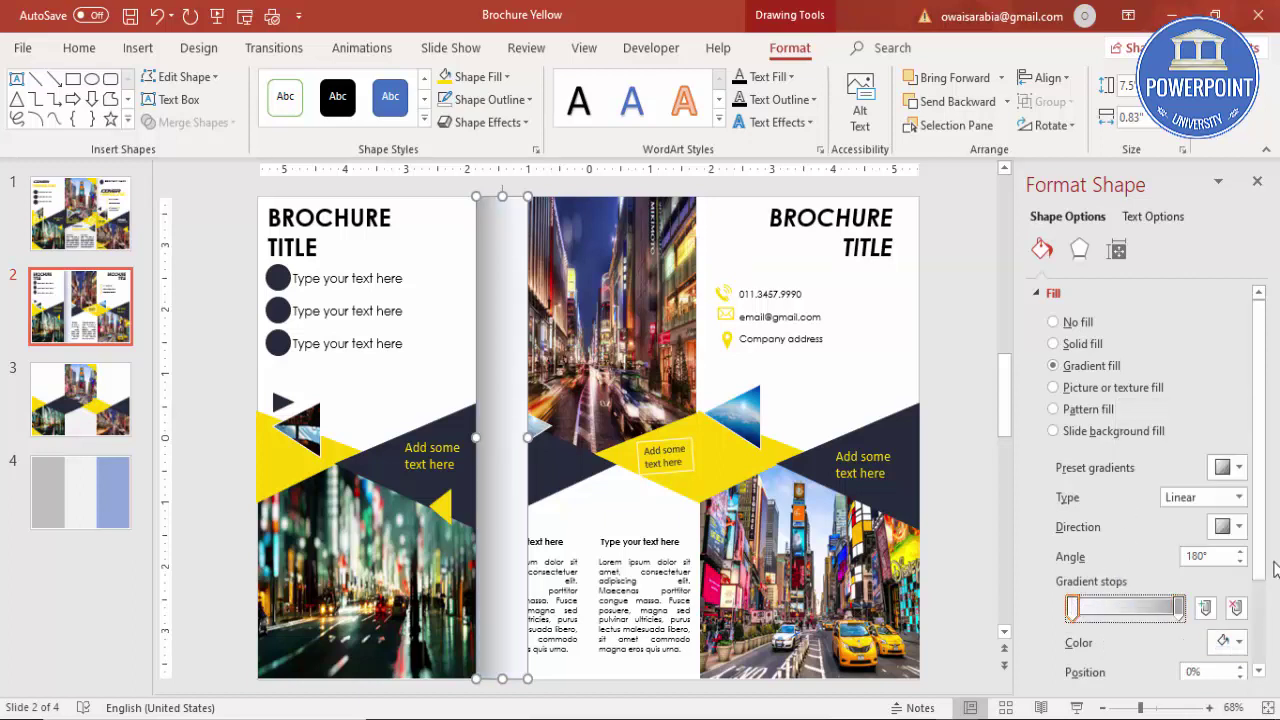
{"action": "left_click_drag", "start_coordinate": [1268, 560], "coordinate": [1273, 658]}
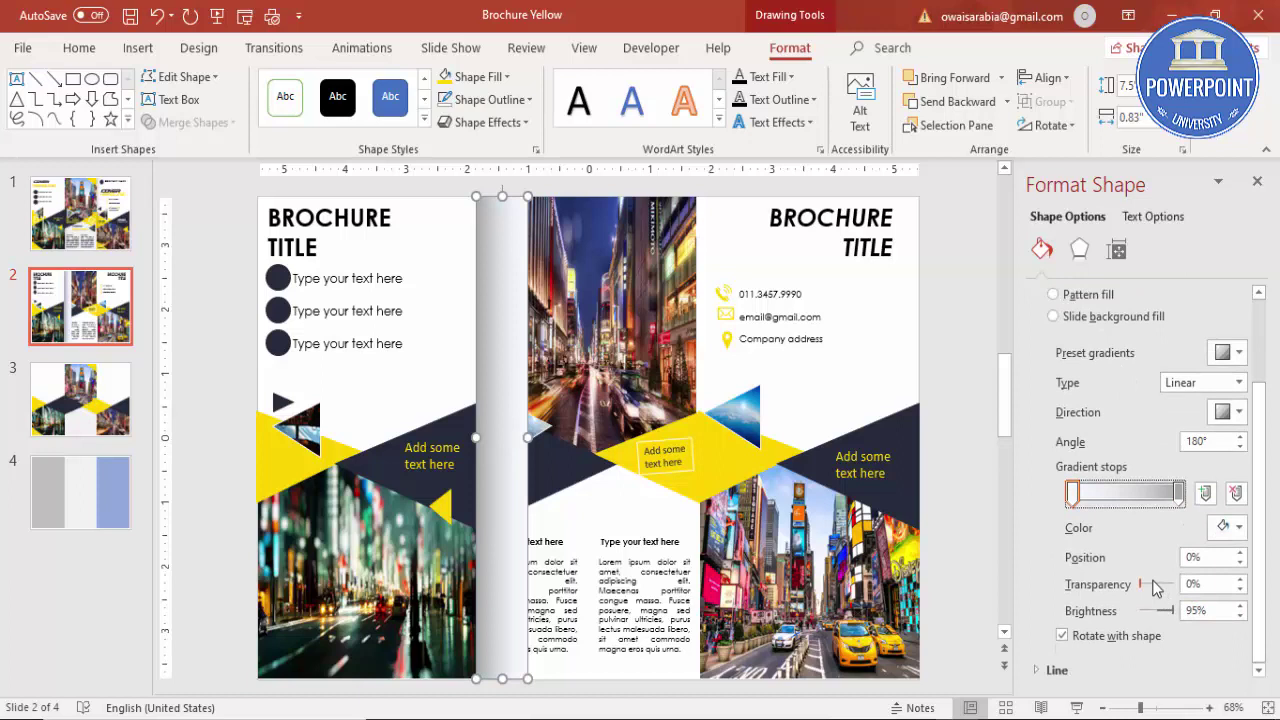
{"action": "left_click", "coordinate": [1228, 527]}
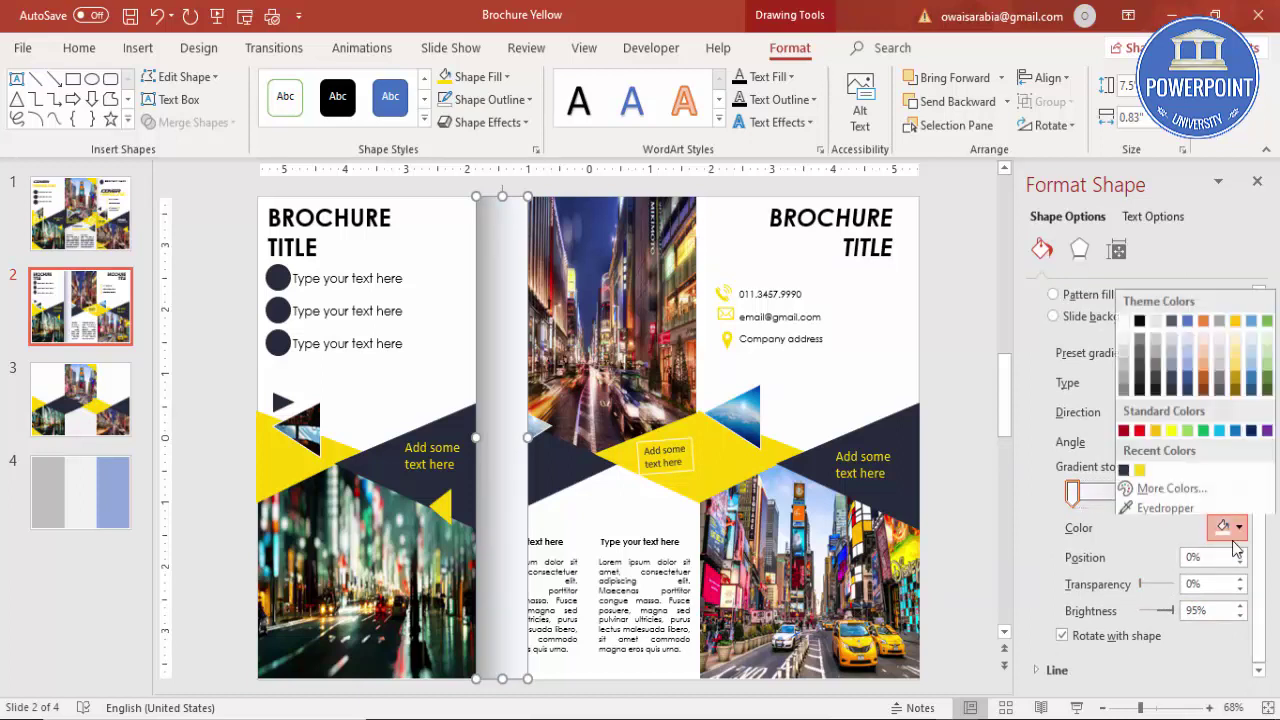
{"action": "left_click", "coordinate": [1124, 317]}
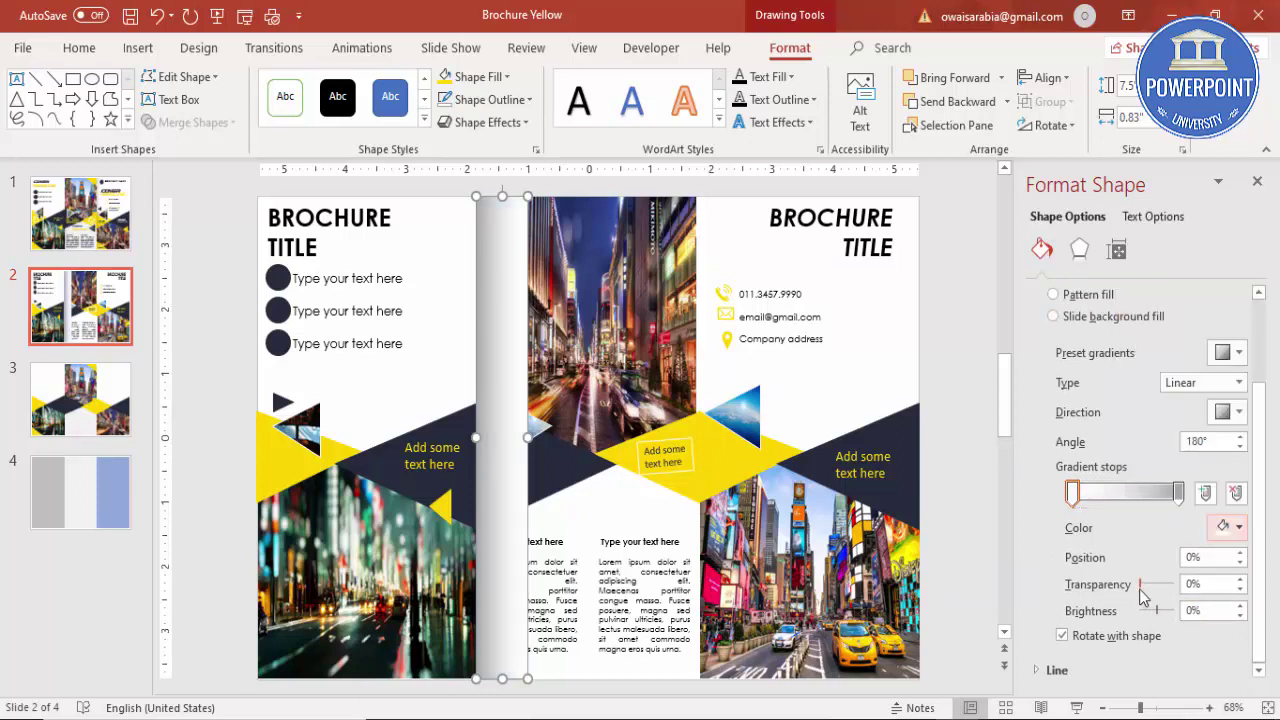
{"action": "left_click_drag", "start_coordinate": [1140, 585], "coordinate": [1176, 585]}
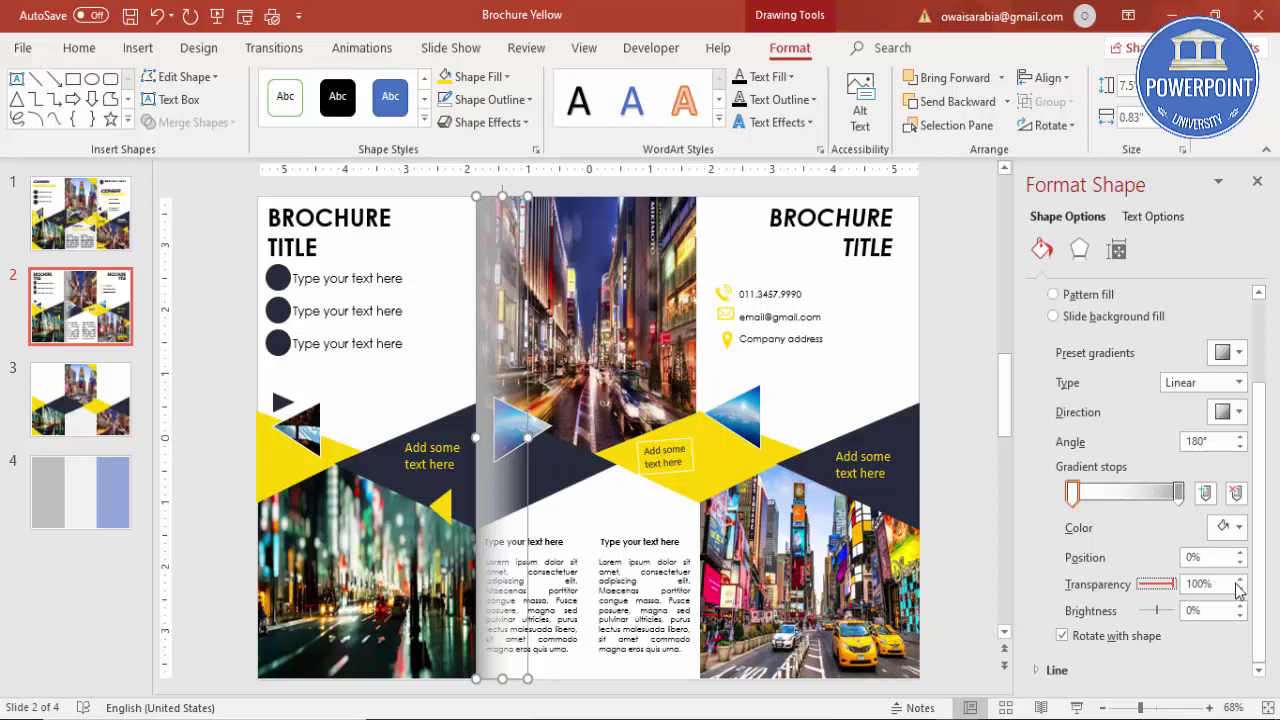
{"action": "left_click", "coordinate": [1179, 493]}
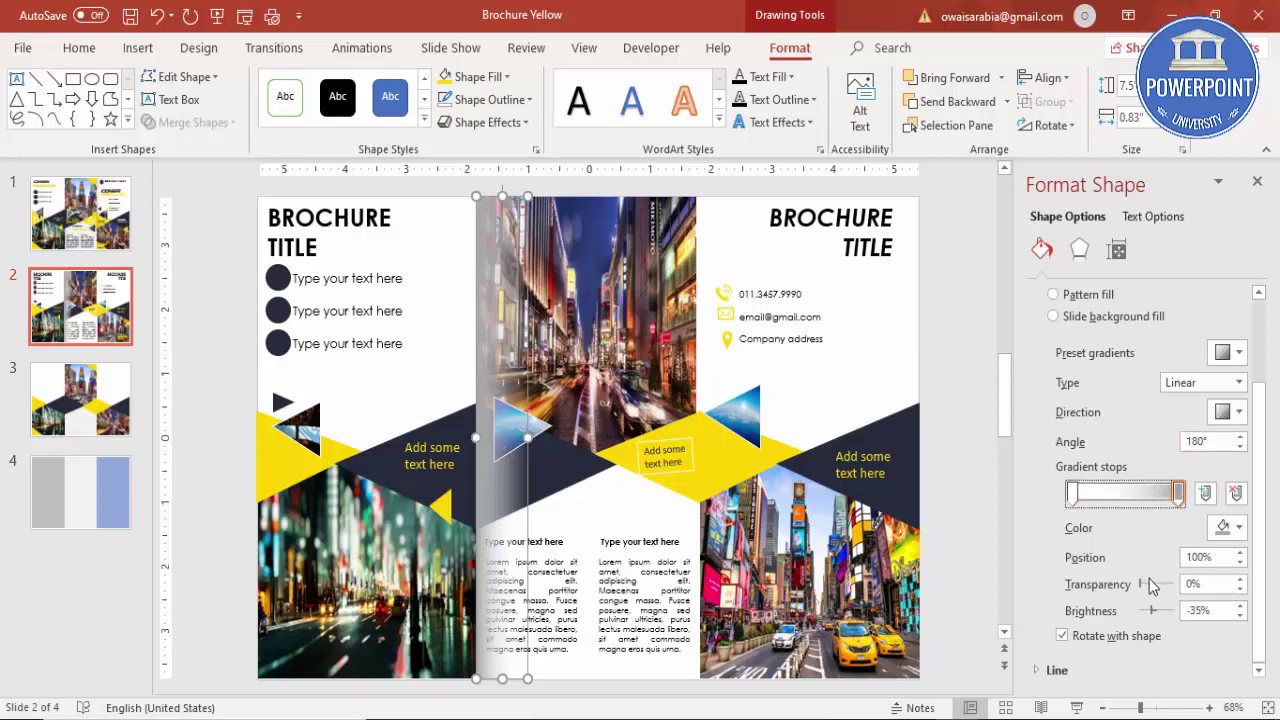
{"action": "left_click_drag", "start_coordinate": [1142, 592], "coordinate": [1166, 590]}
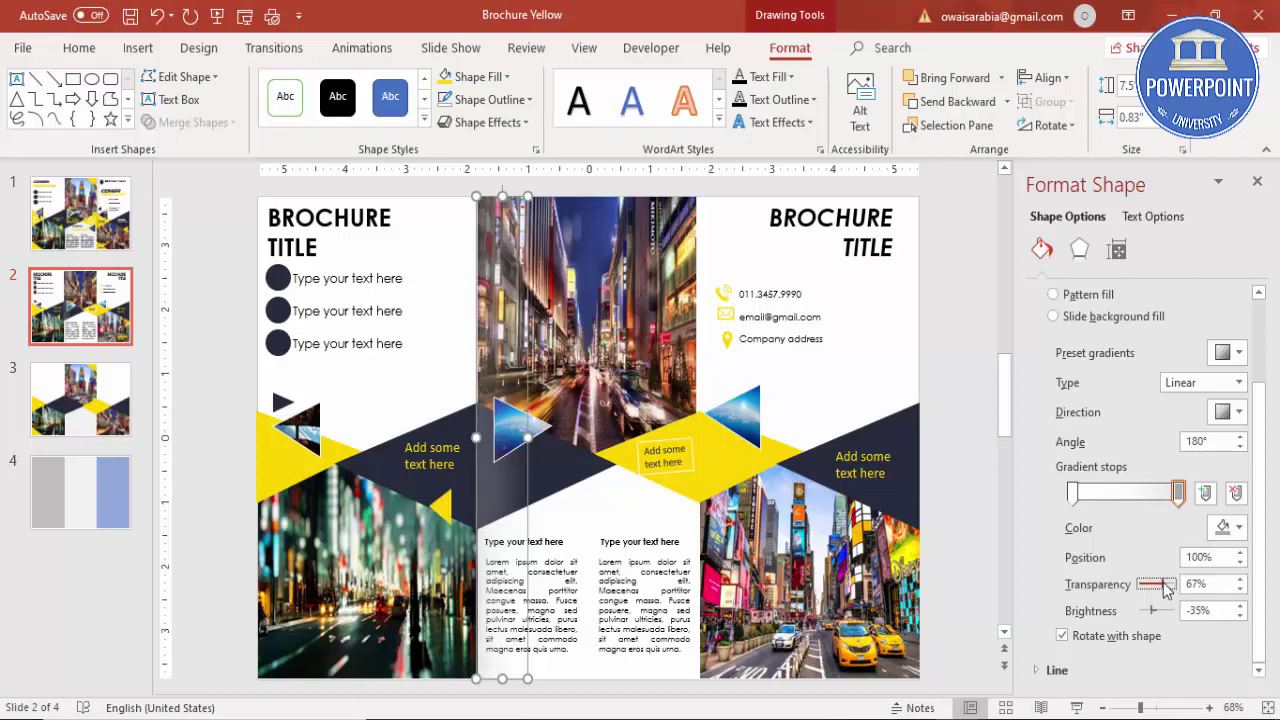
Step: Narrow the gradient strip from its right side and check the shadow
{"action": "left_click", "coordinate": [237, 340]}
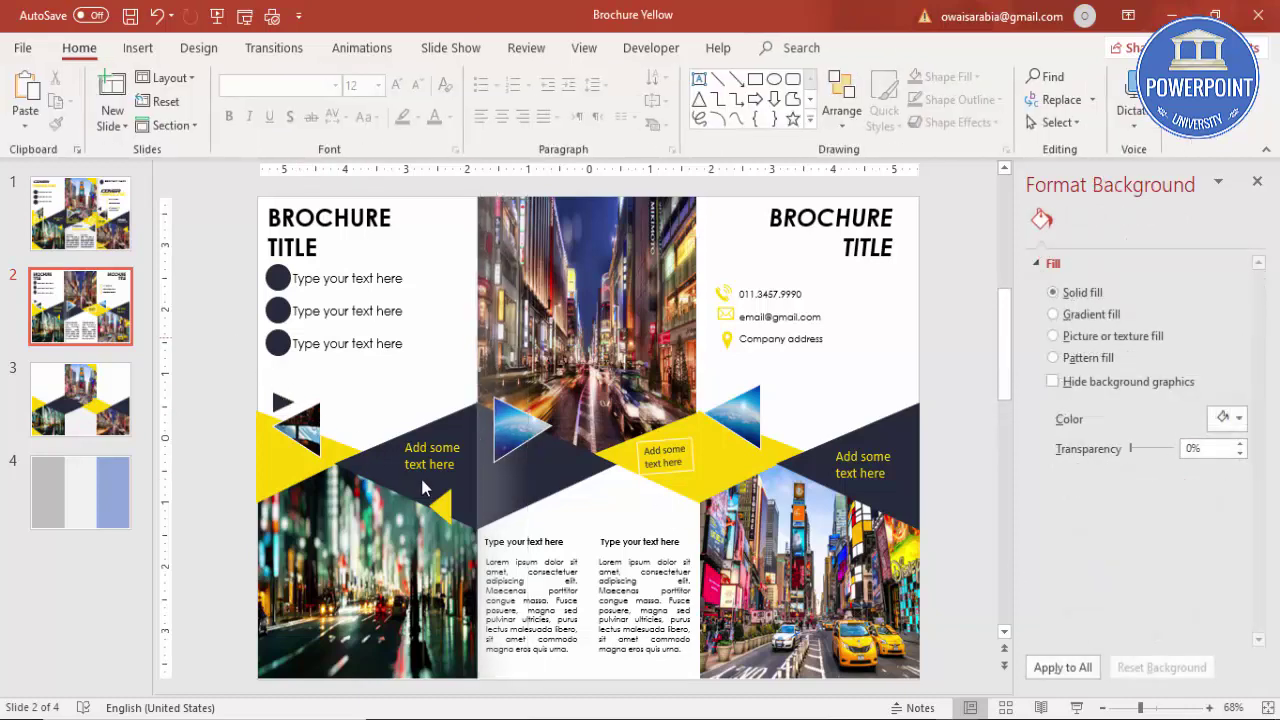
{"action": "left_click", "coordinate": [484, 466]}
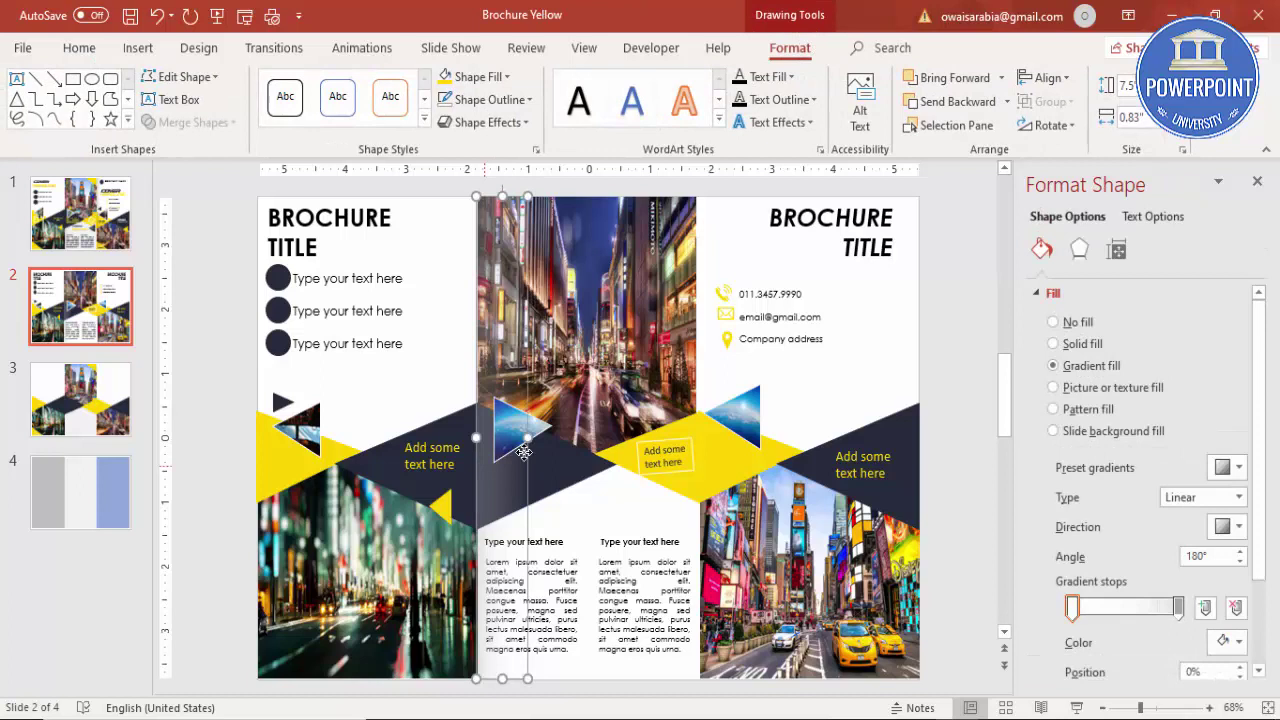
{"action": "left_click_drag", "start_coordinate": [527, 437], "coordinate": [512, 437]}
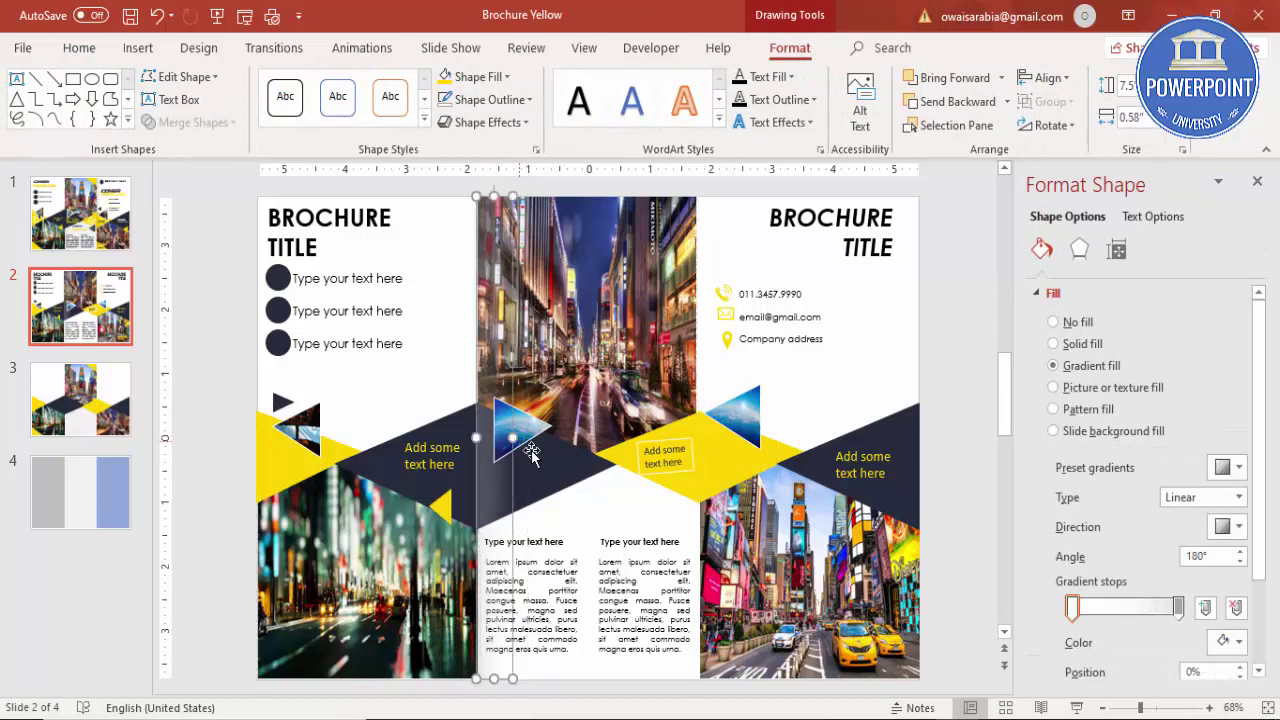
{"action": "left_click", "coordinate": [1180, 608]}
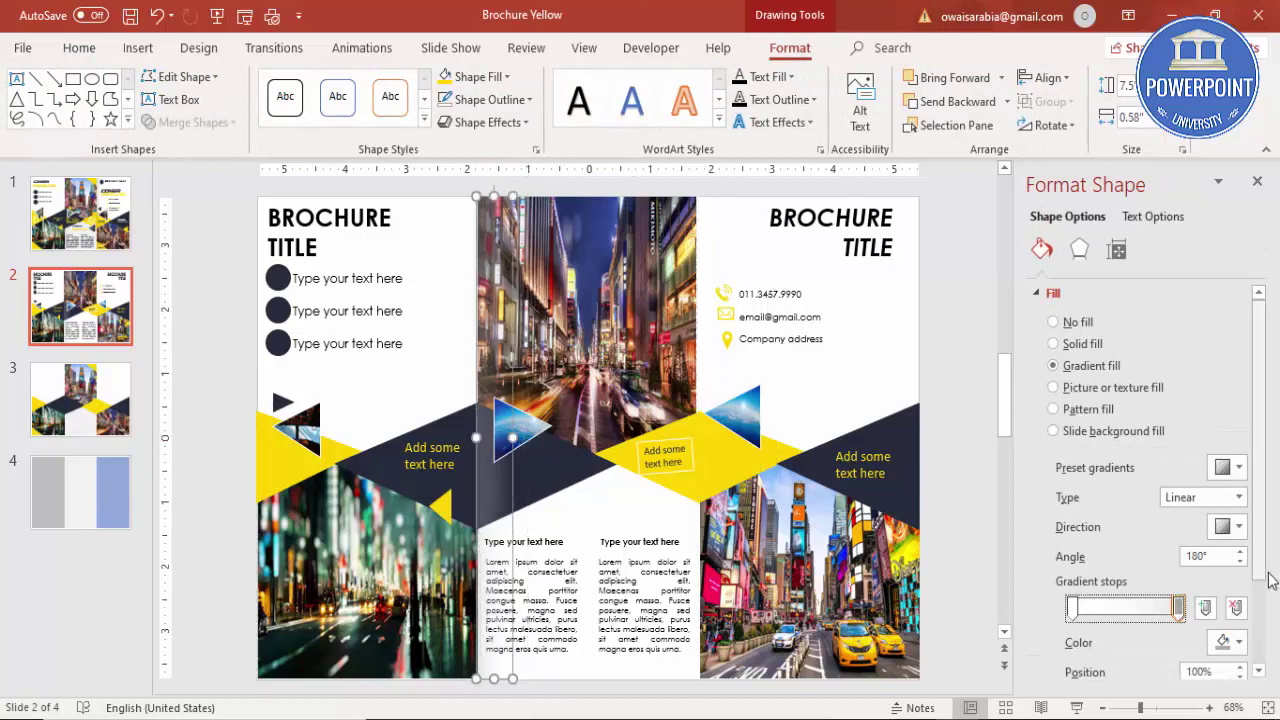
{"action": "scroll", "coordinate": [1268, 572], "scroll_direction": "down", "scroll_amount": 2}
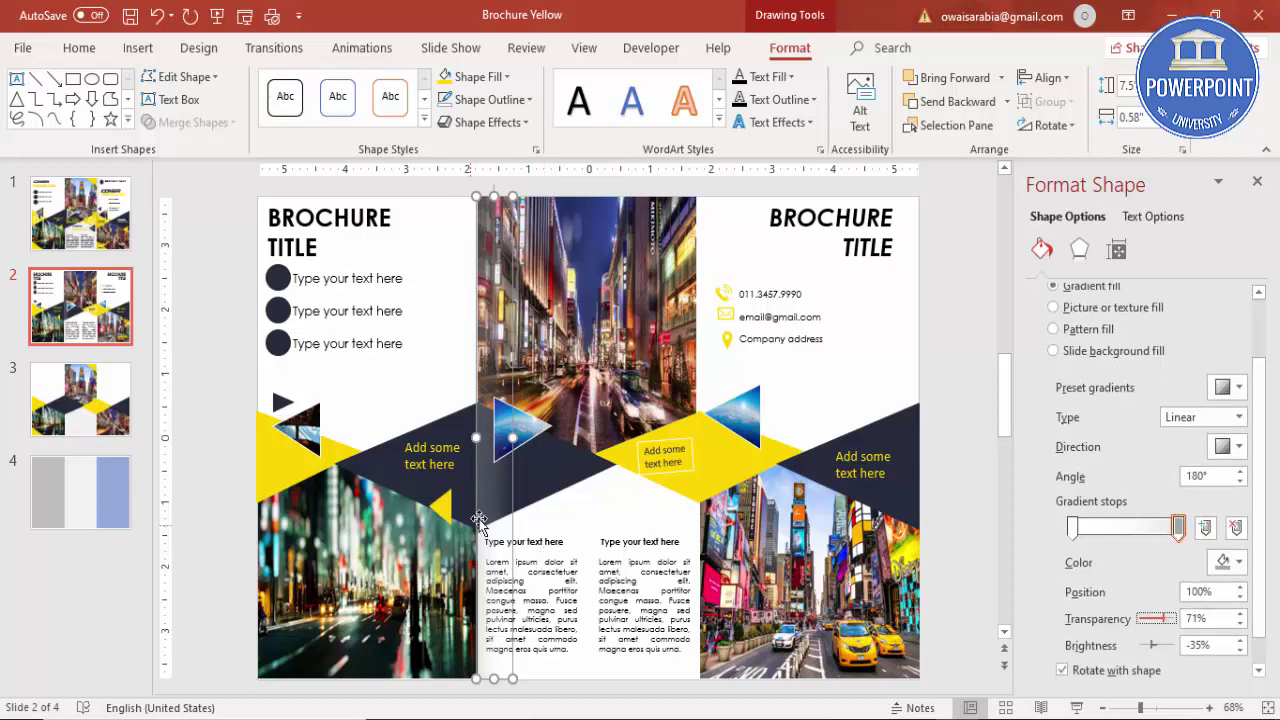
{"action": "left_click", "coordinate": [237, 481]}
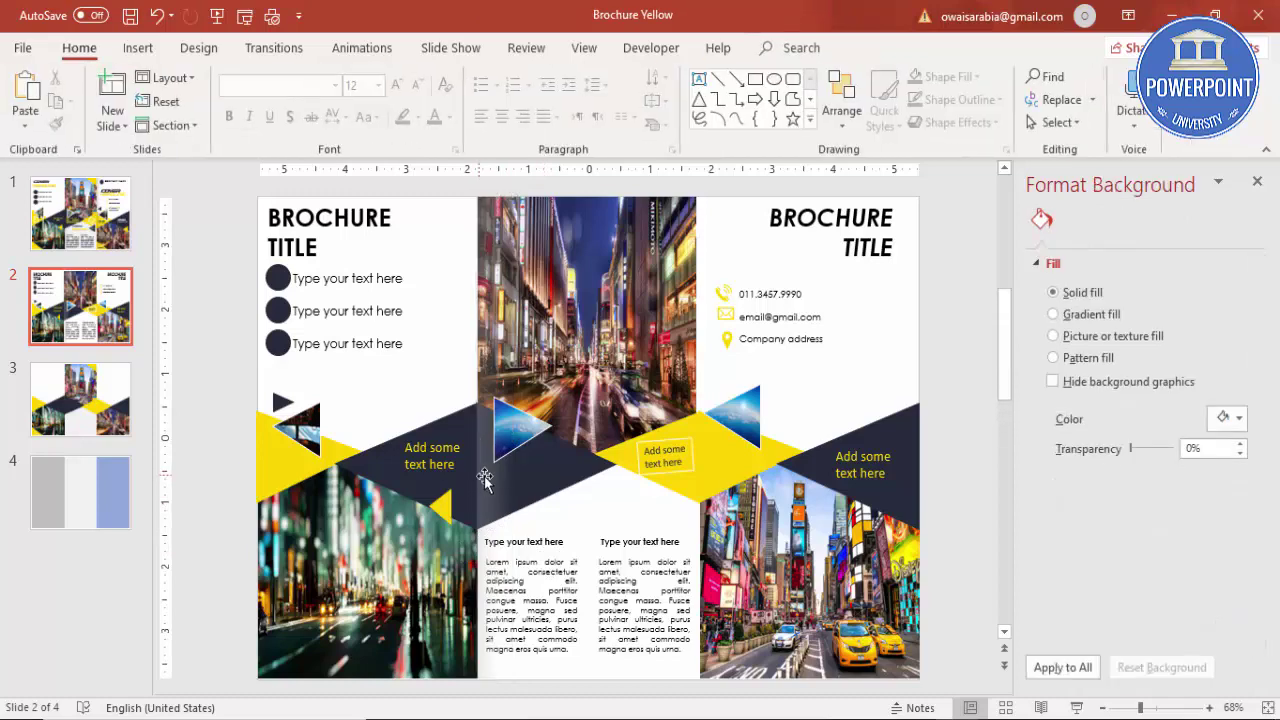
Step: Copy the gradient strip onto the right fold and nudge it into place
{"action": "left_click", "coordinate": [484, 476]}
{"action": "left_click_drag", "start_coordinate": [484, 476], "coordinate": [706, 469]}
{"action": "key", "text": "ctrl+z"}
{"action": "key", "text": "ctrl+Right"}
{"action": "key", "text": "ctrl+Right"}
{"action": "key", "text": "ctrl+Right"}
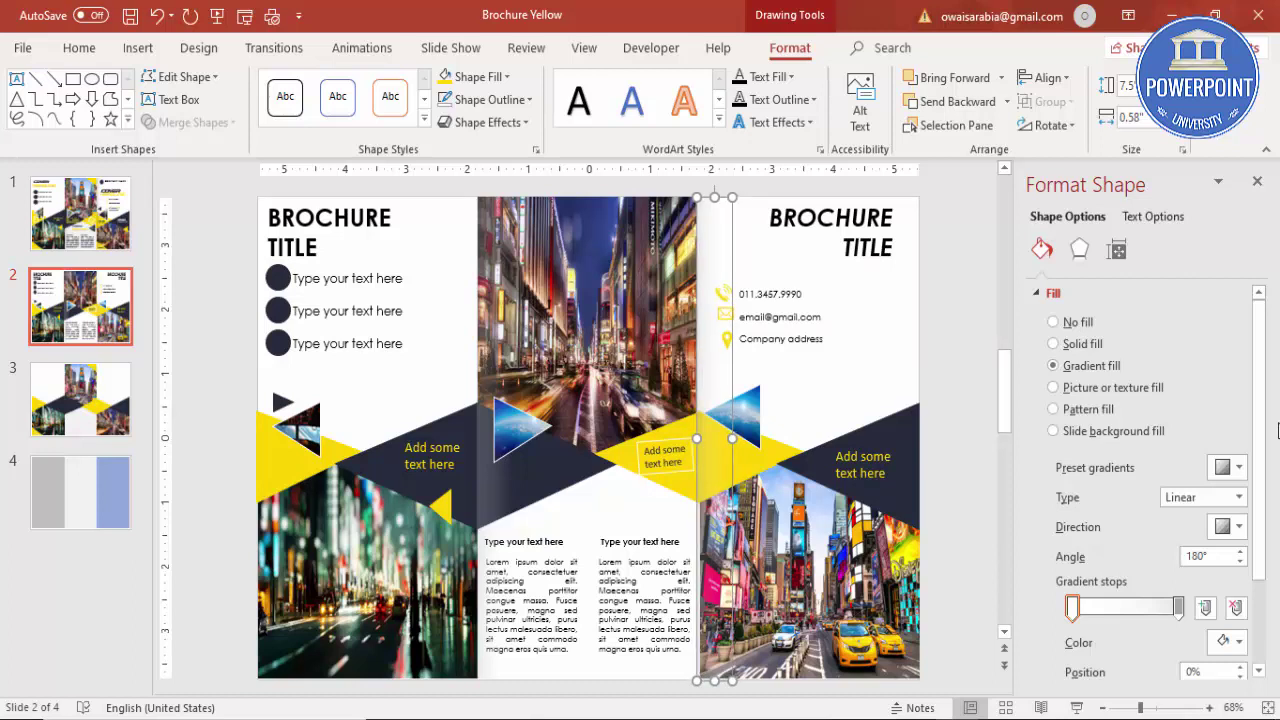
{"action": "left_click", "coordinate": [940, 550]}
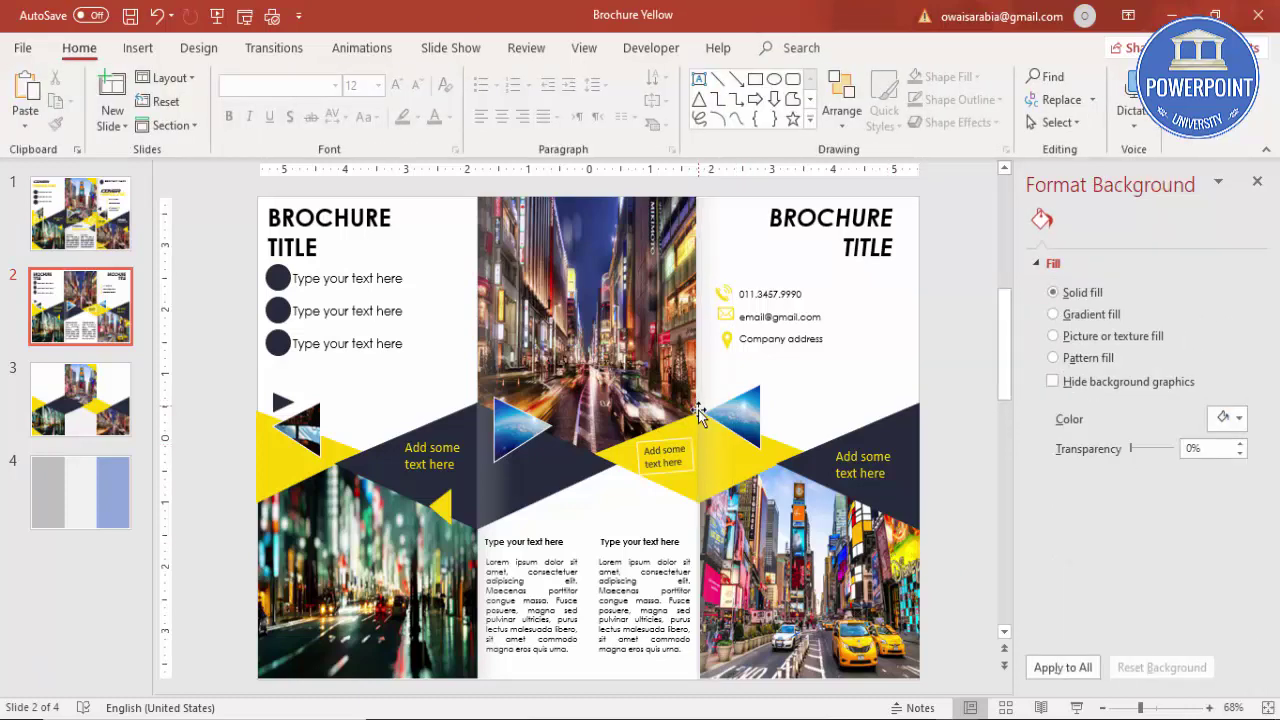
{"action": "left_click", "coordinate": [711, 374]}
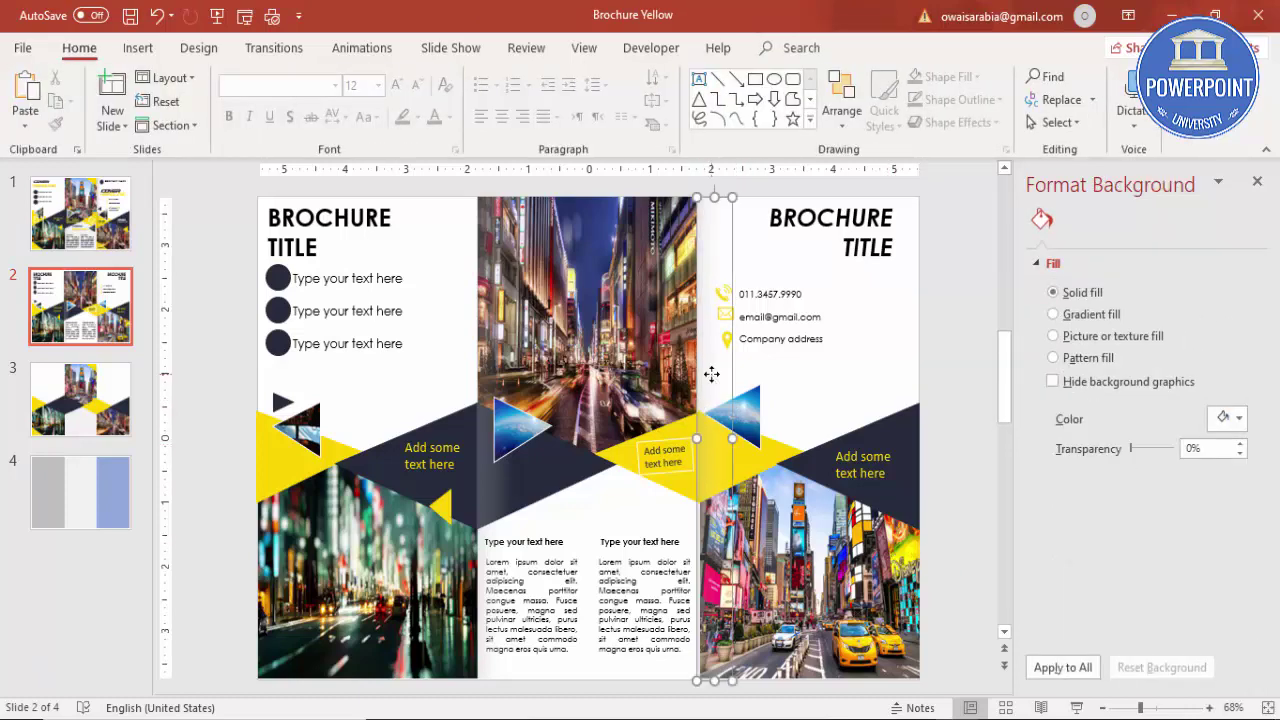
{"action": "left_click", "coordinate": [929, 369]}
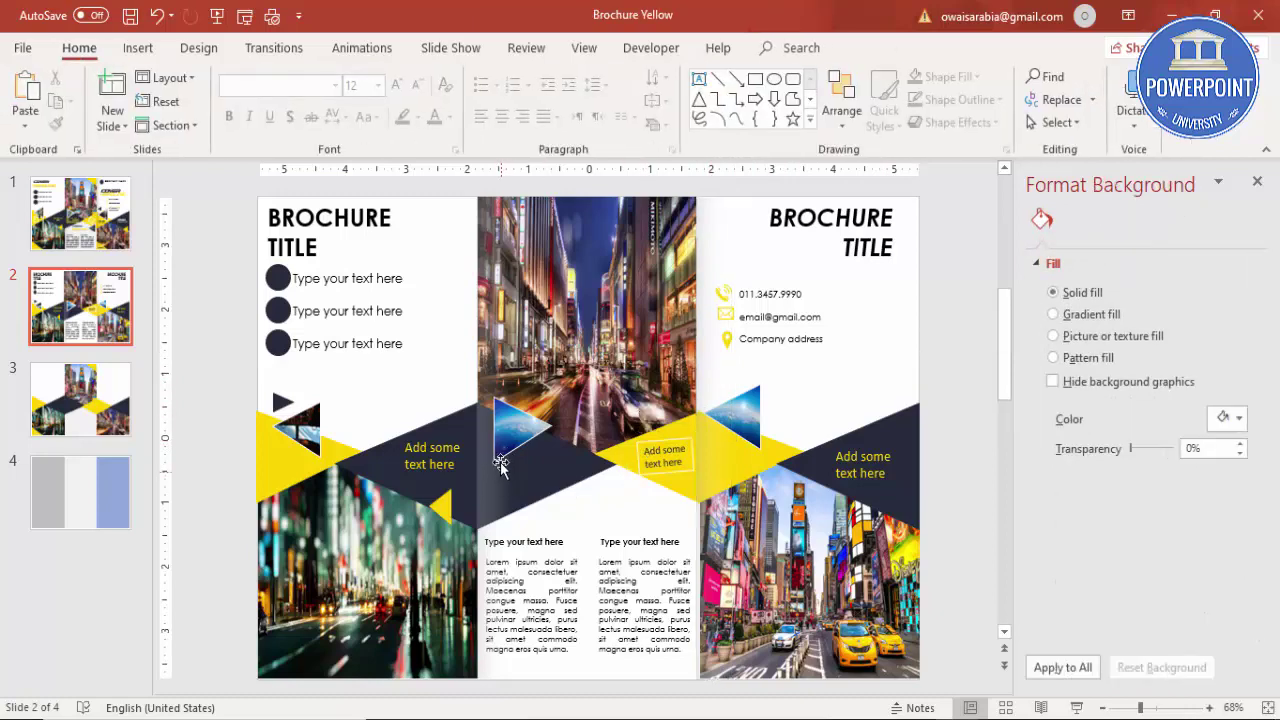